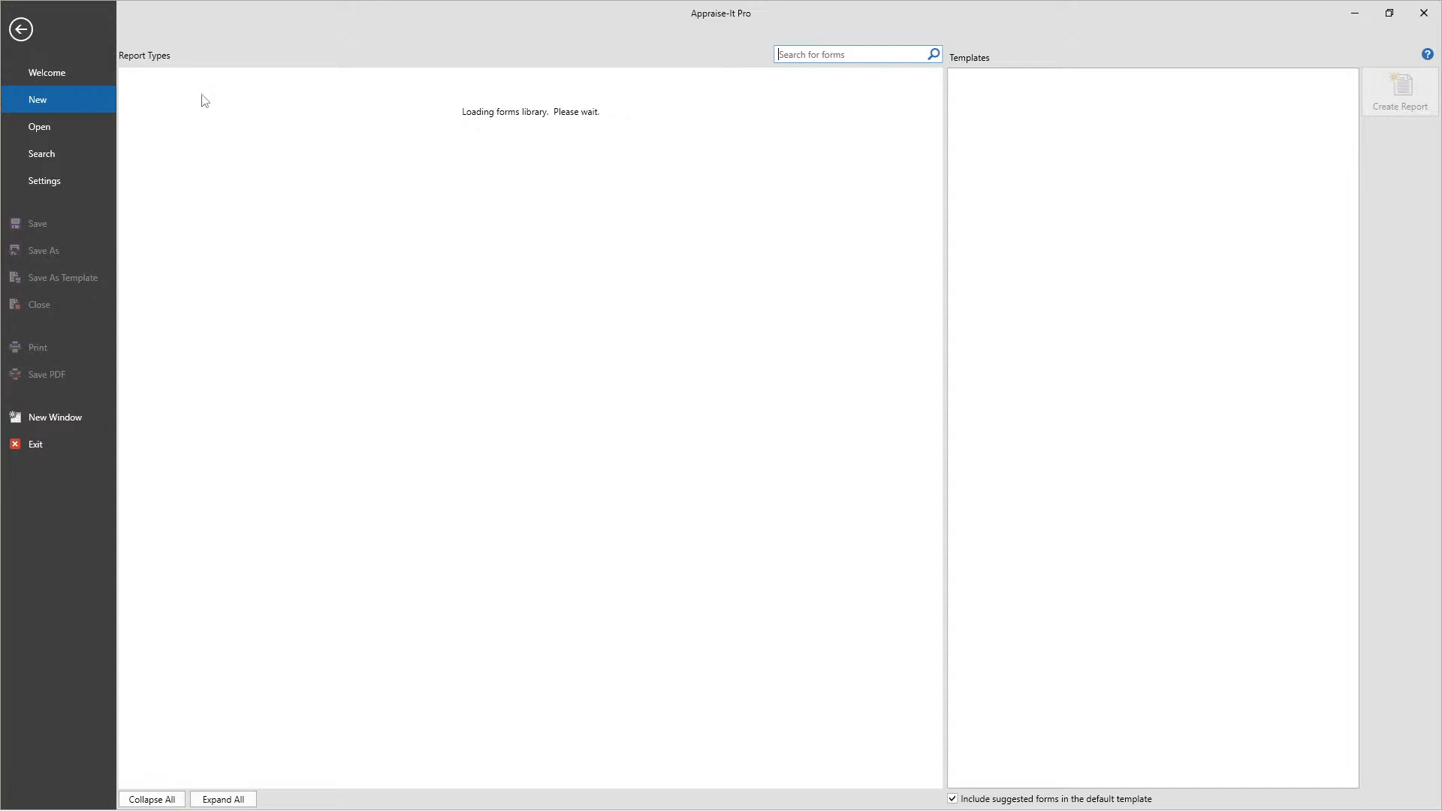
- Create a new UAD Uniform Residential Appraisal Report (FNMA 1004, FHLMC 70) from the UAD forms
{"action": "left_click", "coordinate": [213, 125]}
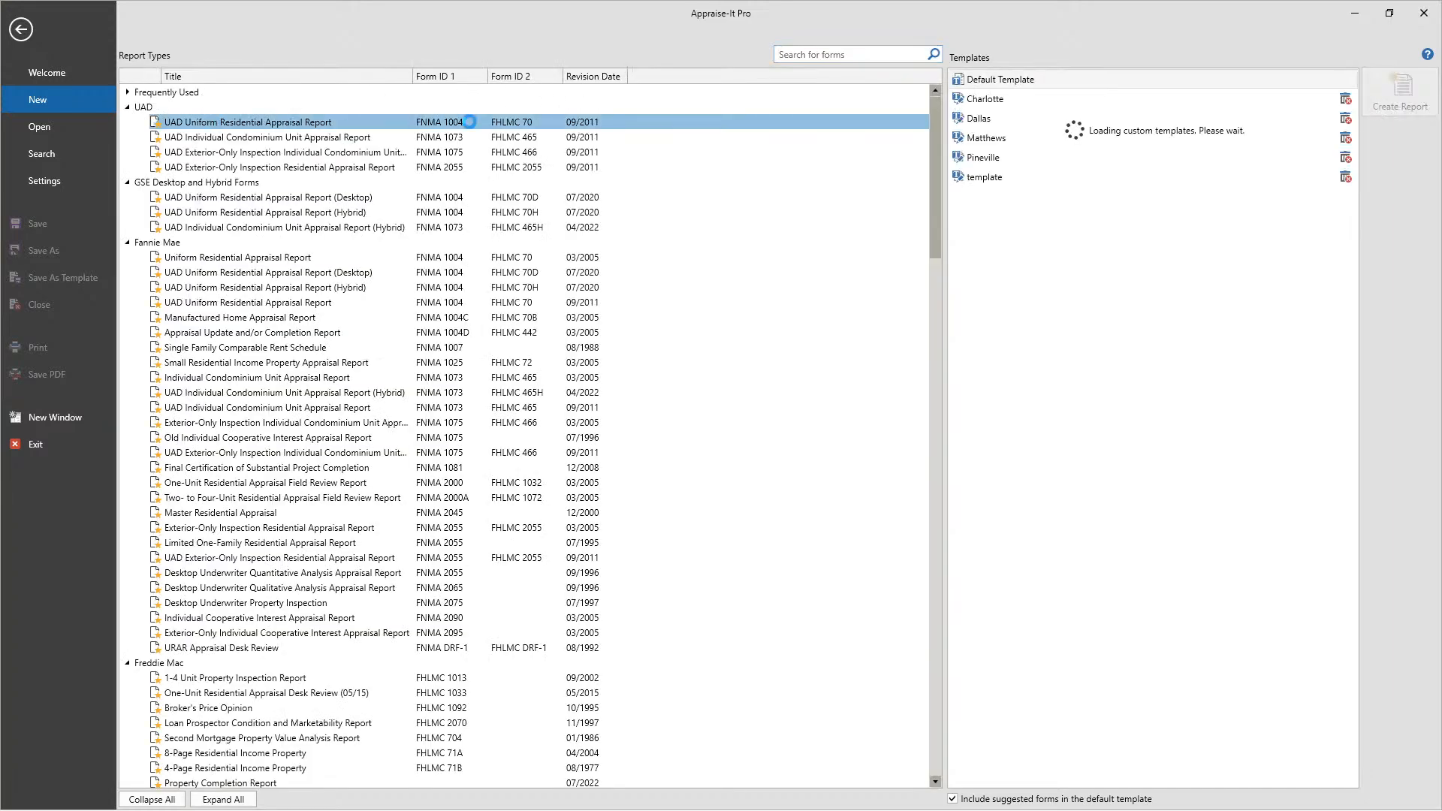
{"action": "double_click", "coordinate": [469, 122]}
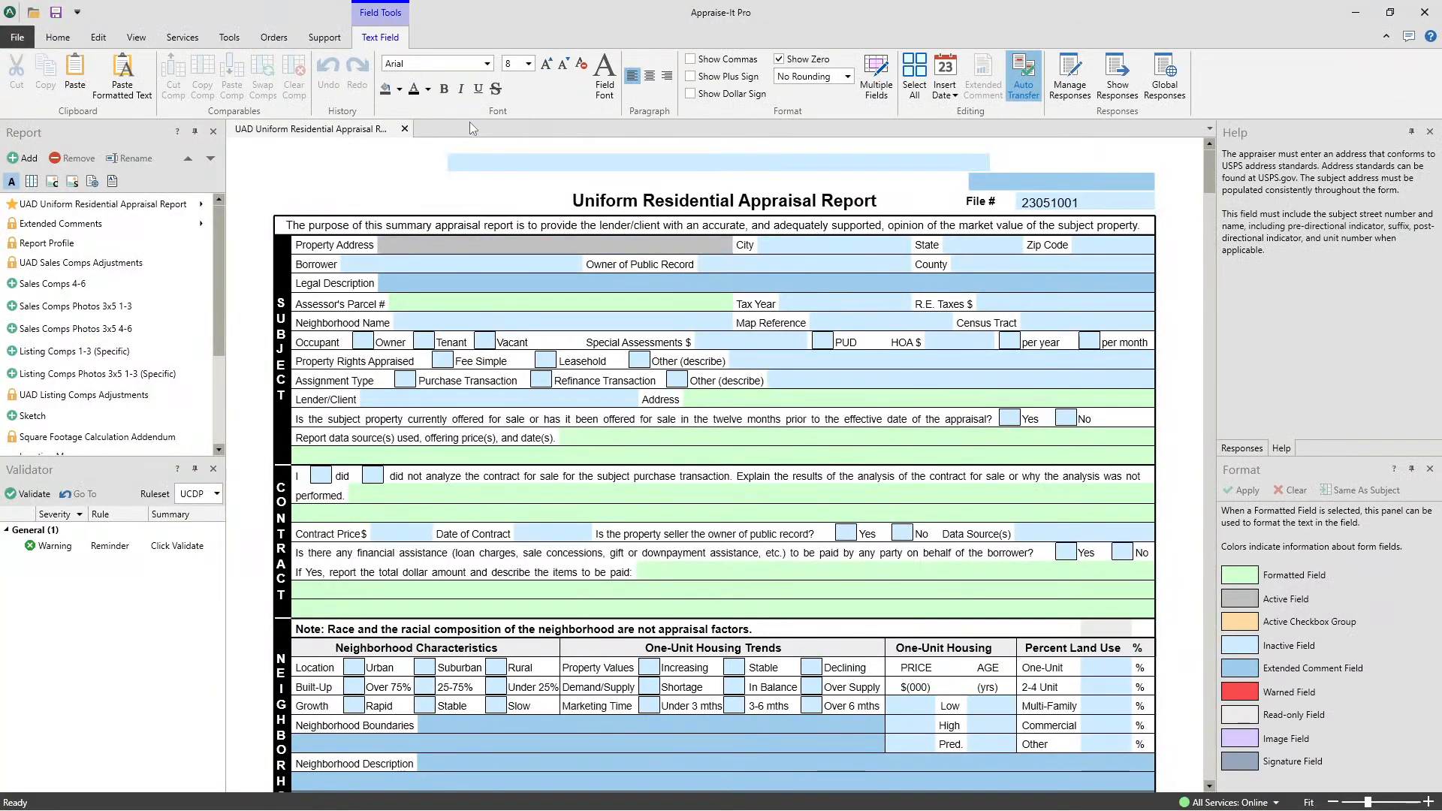
- Fill in the subject property's city as Charlotte, removing any repeated entries of the name
{"action": "key", "text": "Tab"}
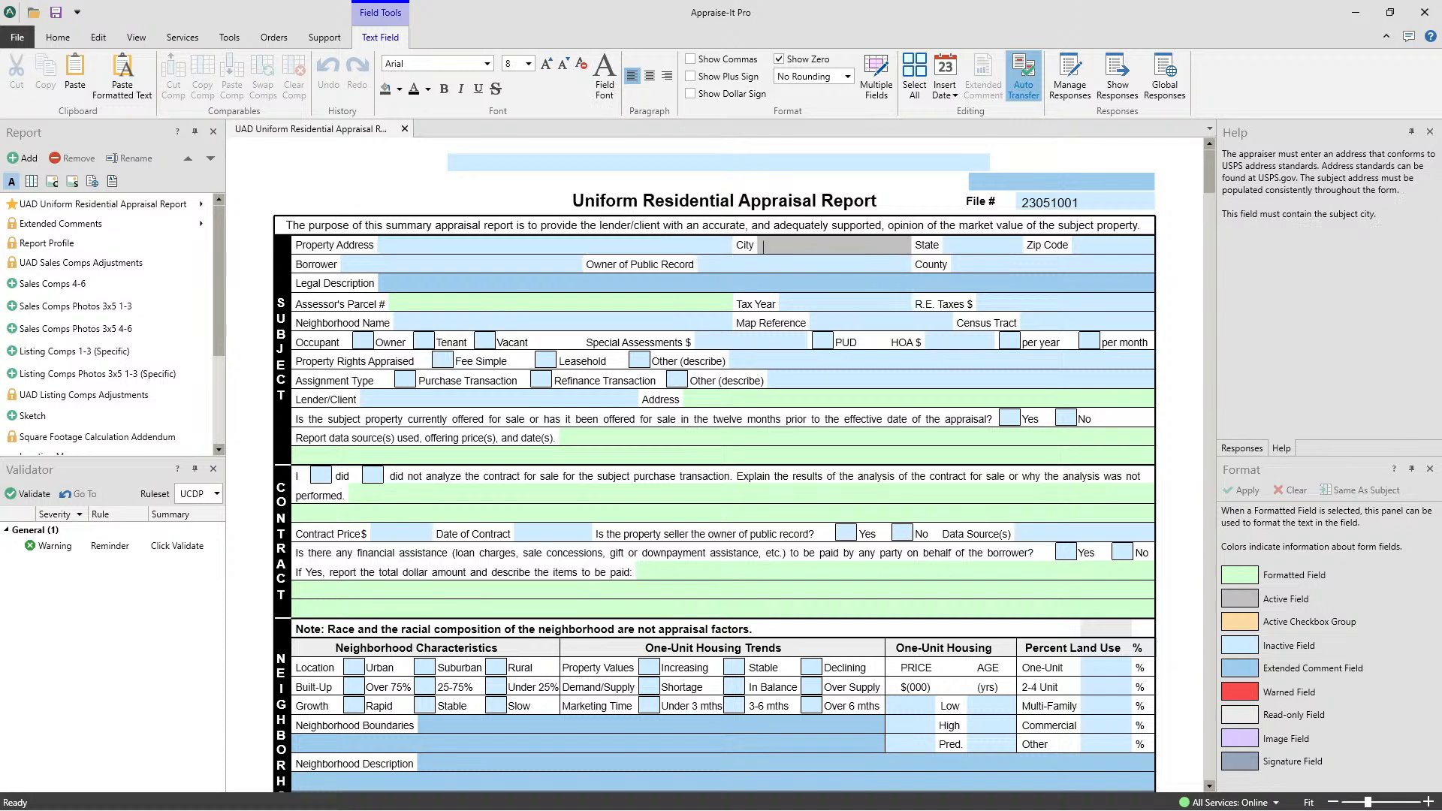
{"action": "type", "text": "Charlotte Charlotte"}
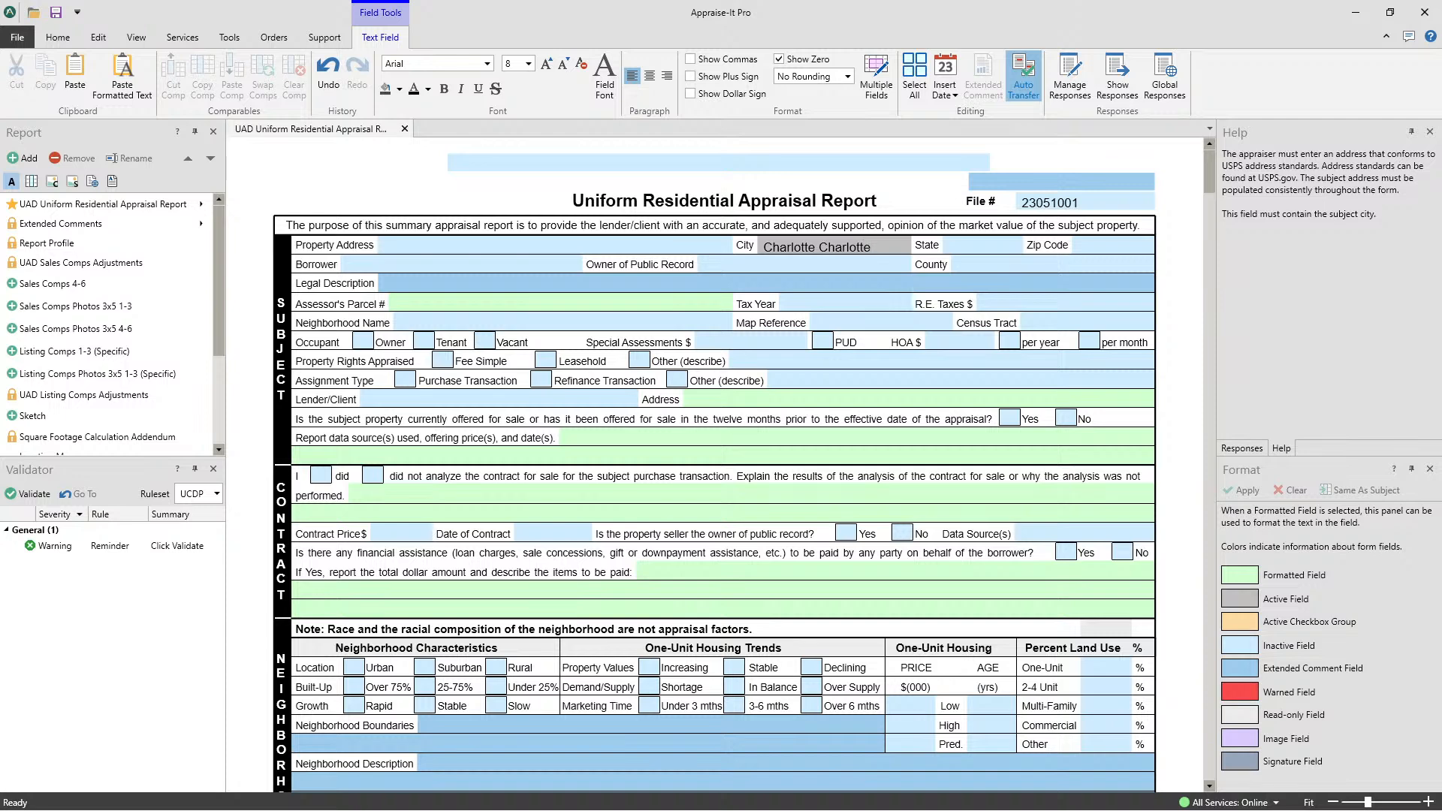
{"action": "type", "text": " Charlotte"}
{"action": "type", "text": "Charlotte Charl"}
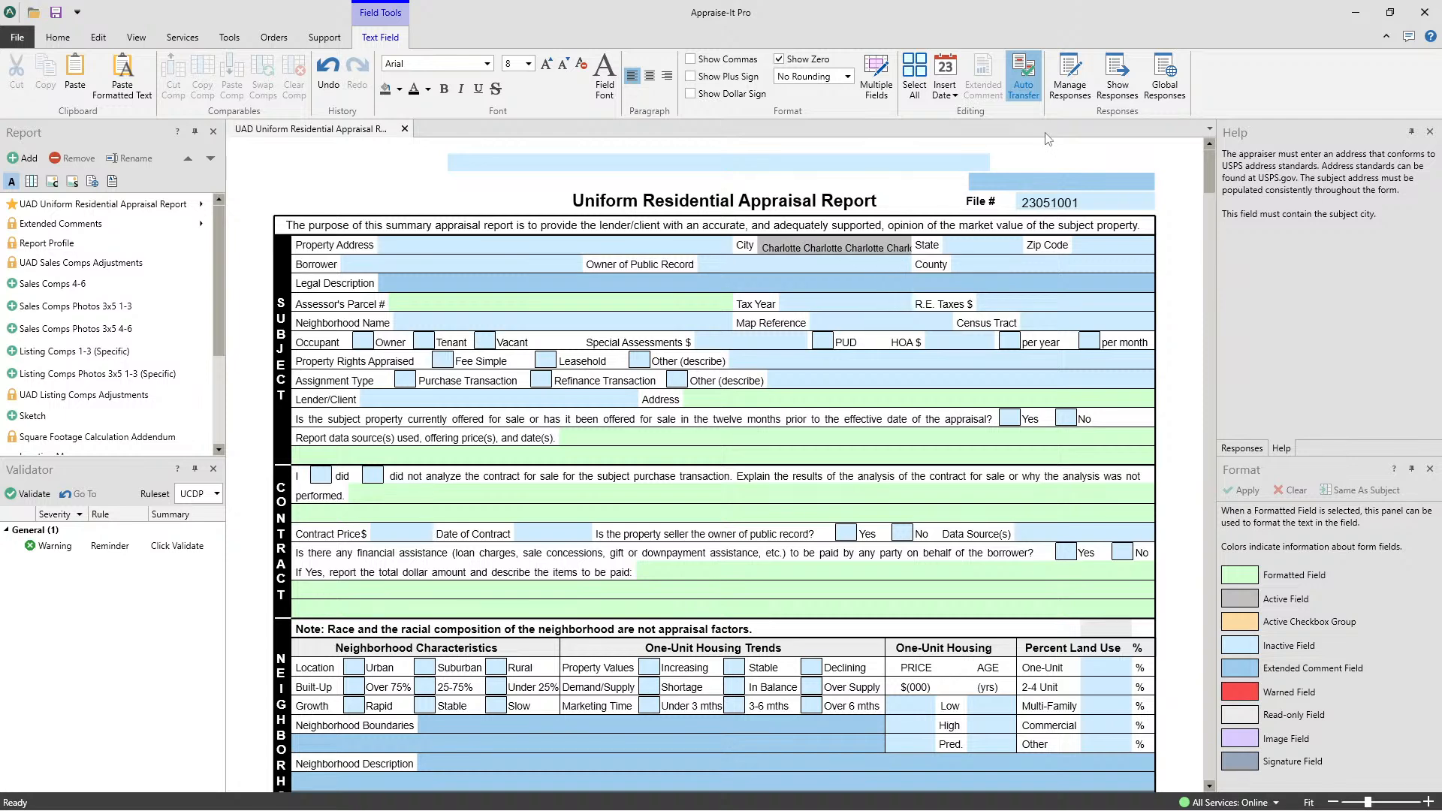
{"action": "key", "text": "BackSpace"}
{"action": "key", "text": "BackSpace"}
{"action": "key", "text": "BackSpace"}
{"action": "key", "text": "BackSpace"}
{"action": "key", "text": "BackSpace"}
{"action": "key", "text": "BackSpace"}
{"action": "key", "text": "BackSpace"}
{"action": "key", "text": "BackSpace"}
{"action": "key", "text": "BackSpace"}
{"action": "key", "text": "BackSpace"}
{"action": "key", "text": "BackSpace"}
{"action": "key", "text": "BackSpace"}
{"action": "key", "text": "BackSpace"}
{"action": "key", "text": "BackSpace"}
{"action": "key", "text": "BackSpace"}
{"action": "key", "text": "BackSpace"}
{"action": "key", "text": "BackSpace"}
{"action": "key", "text": "BackSpace"}
{"action": "key", "text": "BackSpace"}
{"action": "key", "text": "BackSpace"}
- Select the financial assistance description field in the Contract section and close the Chrome window
{"action": "left_click", "coordinate": [778, 584]}
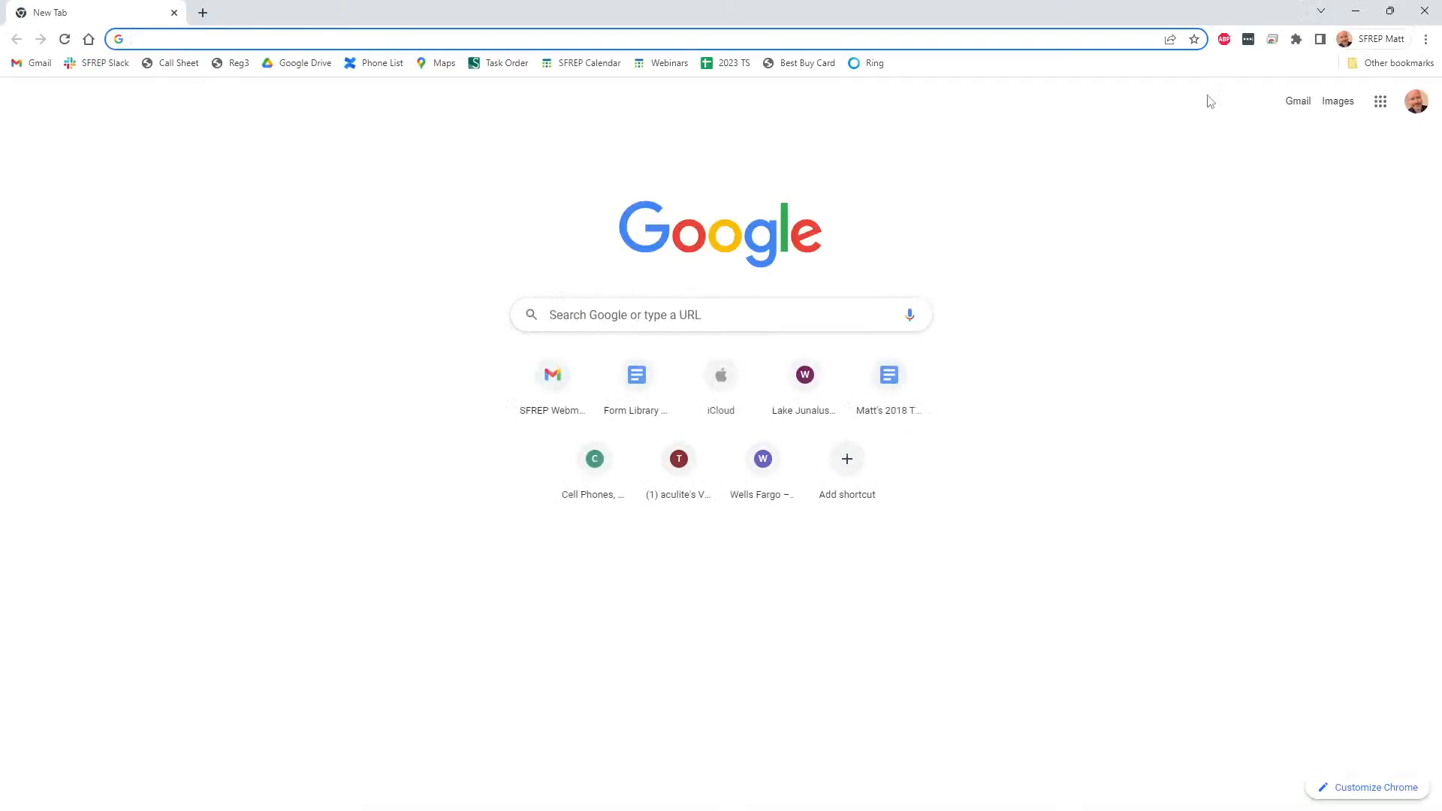
{"action": "left_click", "coordinate": [1425, 11]}
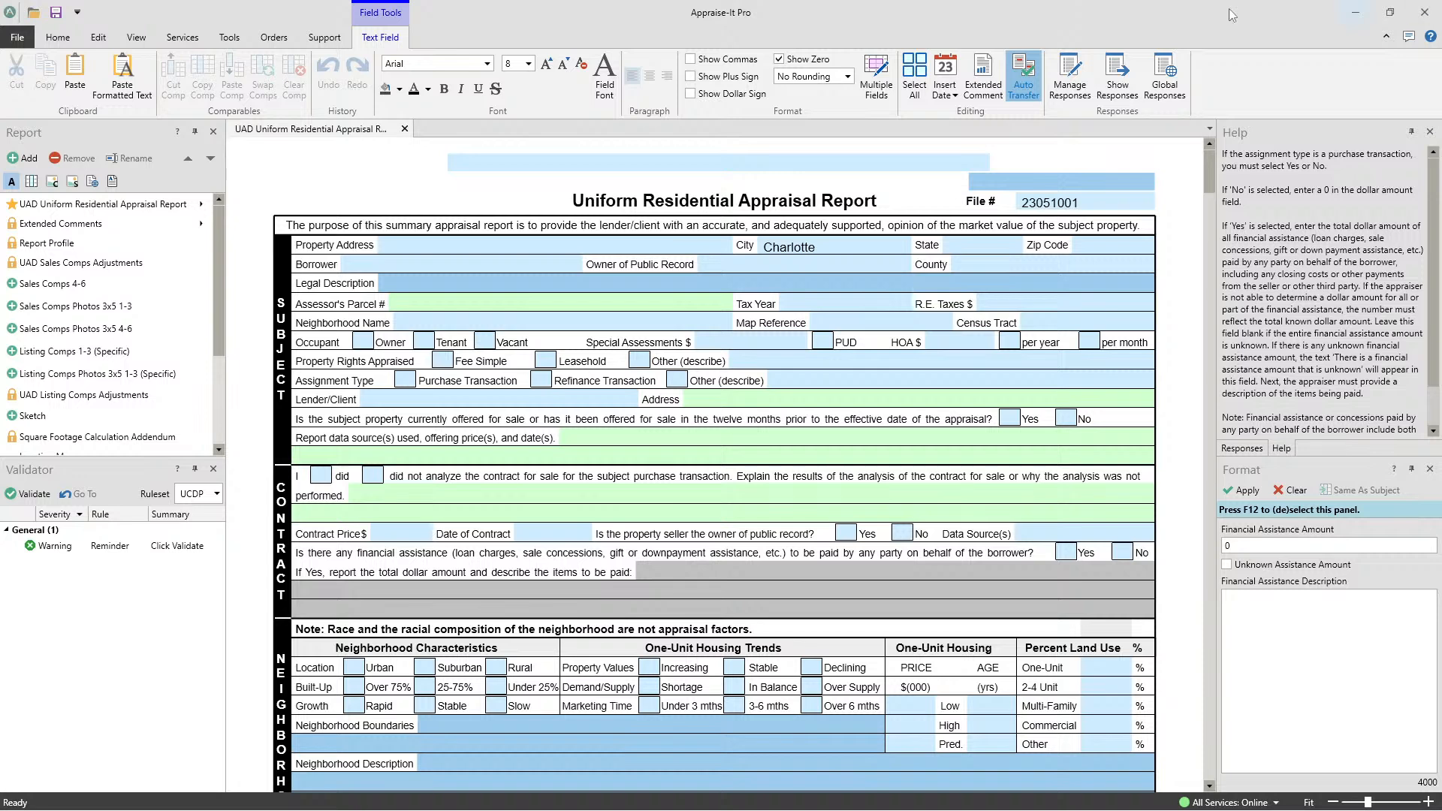
{"action": "left_click", "coordinate": [58, 37]}
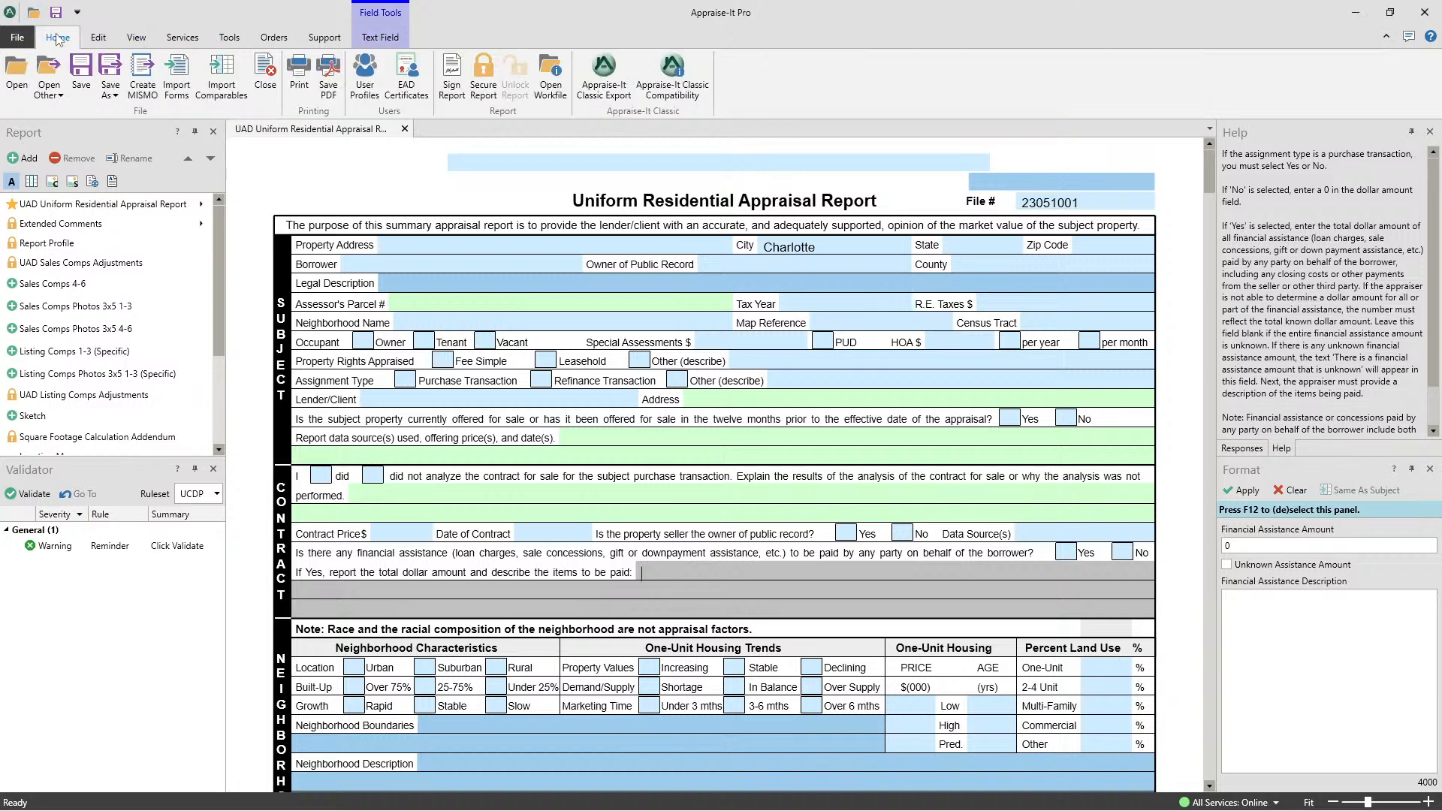
{"action": "left_click", "coordinate": [233, 95]}
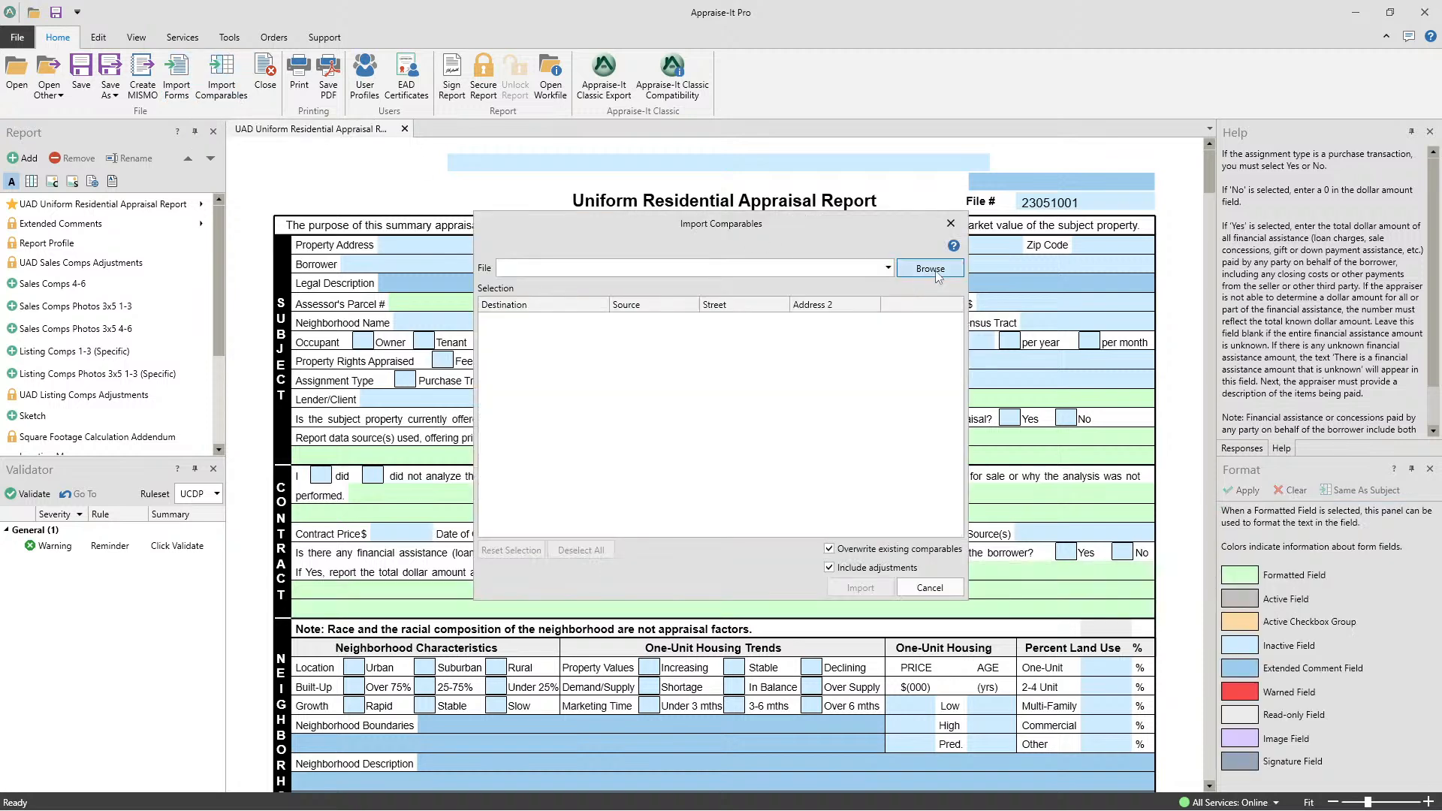
{"action": "left_click", "coordinate": [938, 275]}
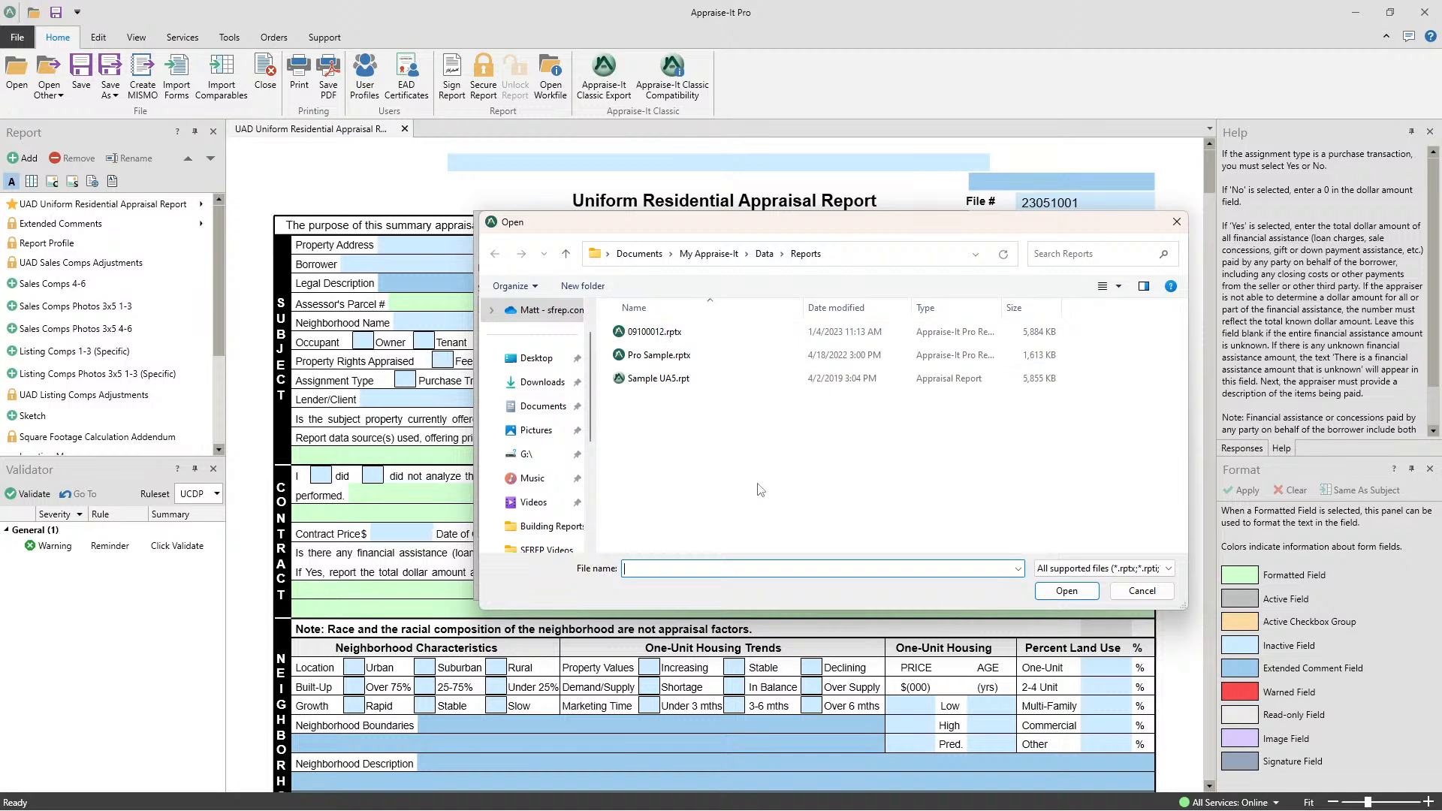
{"action": "left_click", "coordinate": [1174, 223]}
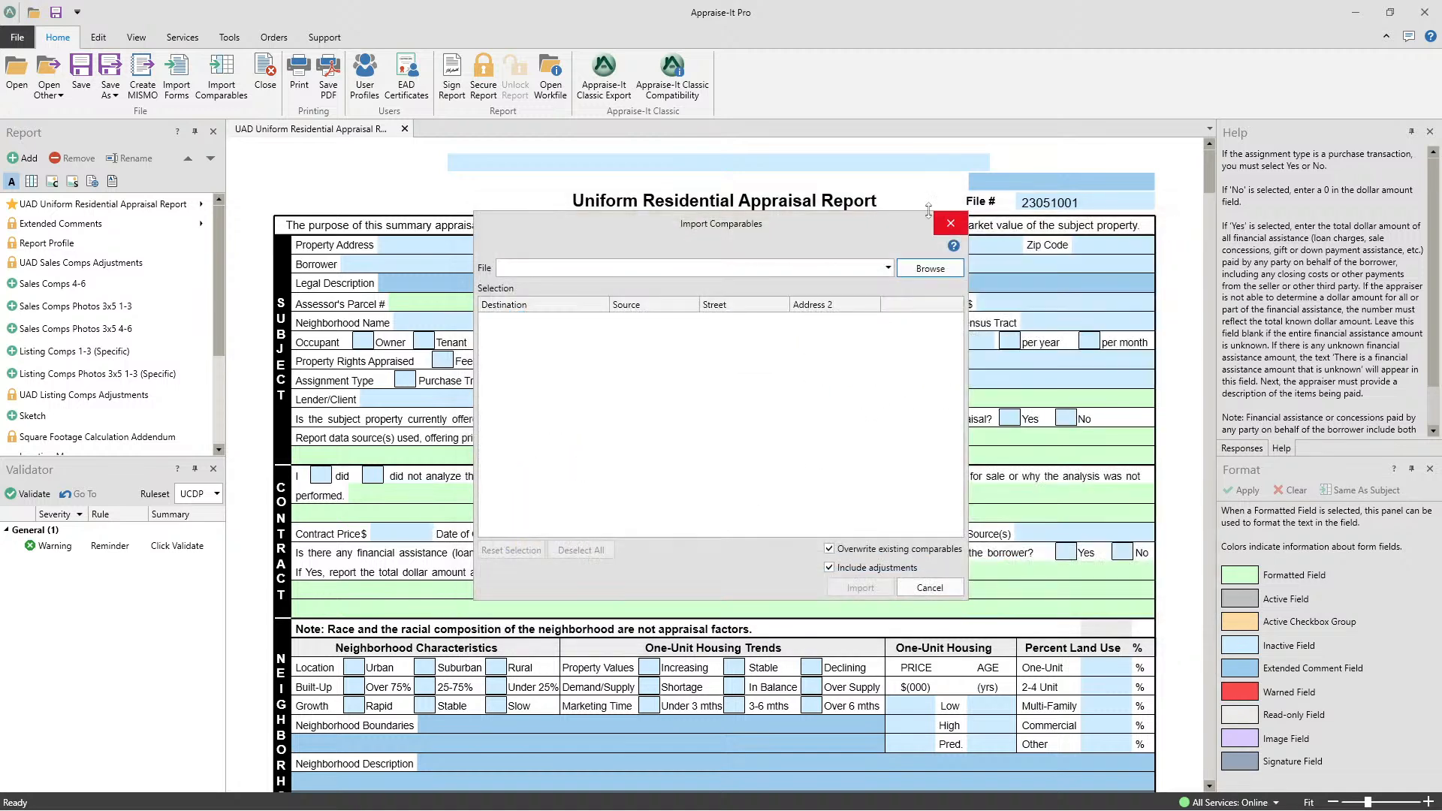
{"action": "left_click", "coordinate": [980, 223]}
- Search the saved reports with all criteria left blank
{"action": "left_click", "coordinate": [13, 37]}
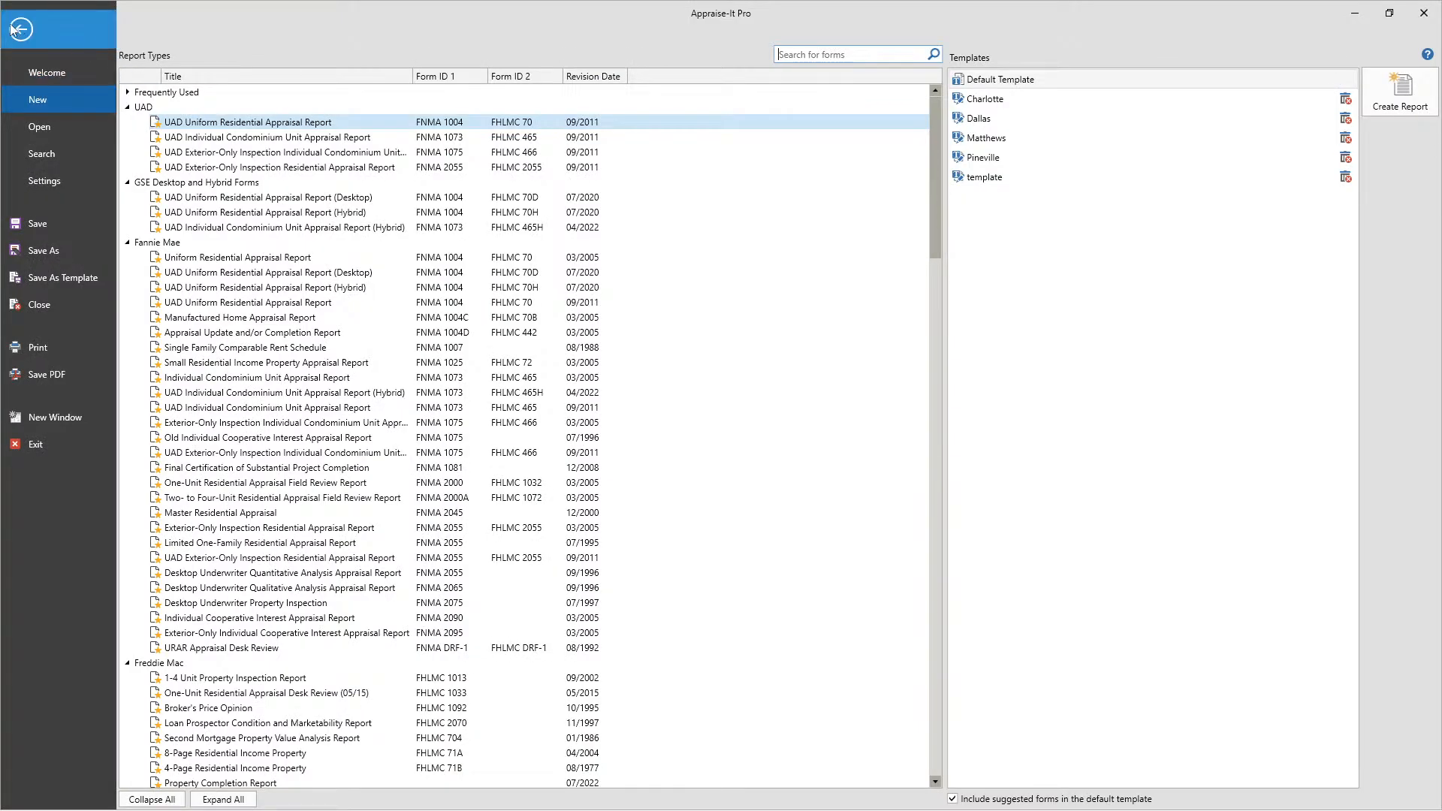
{"action": "left_click", "coordinate": [15, 30]}
{"action": "left_click", "coordinate": [17, 37]}
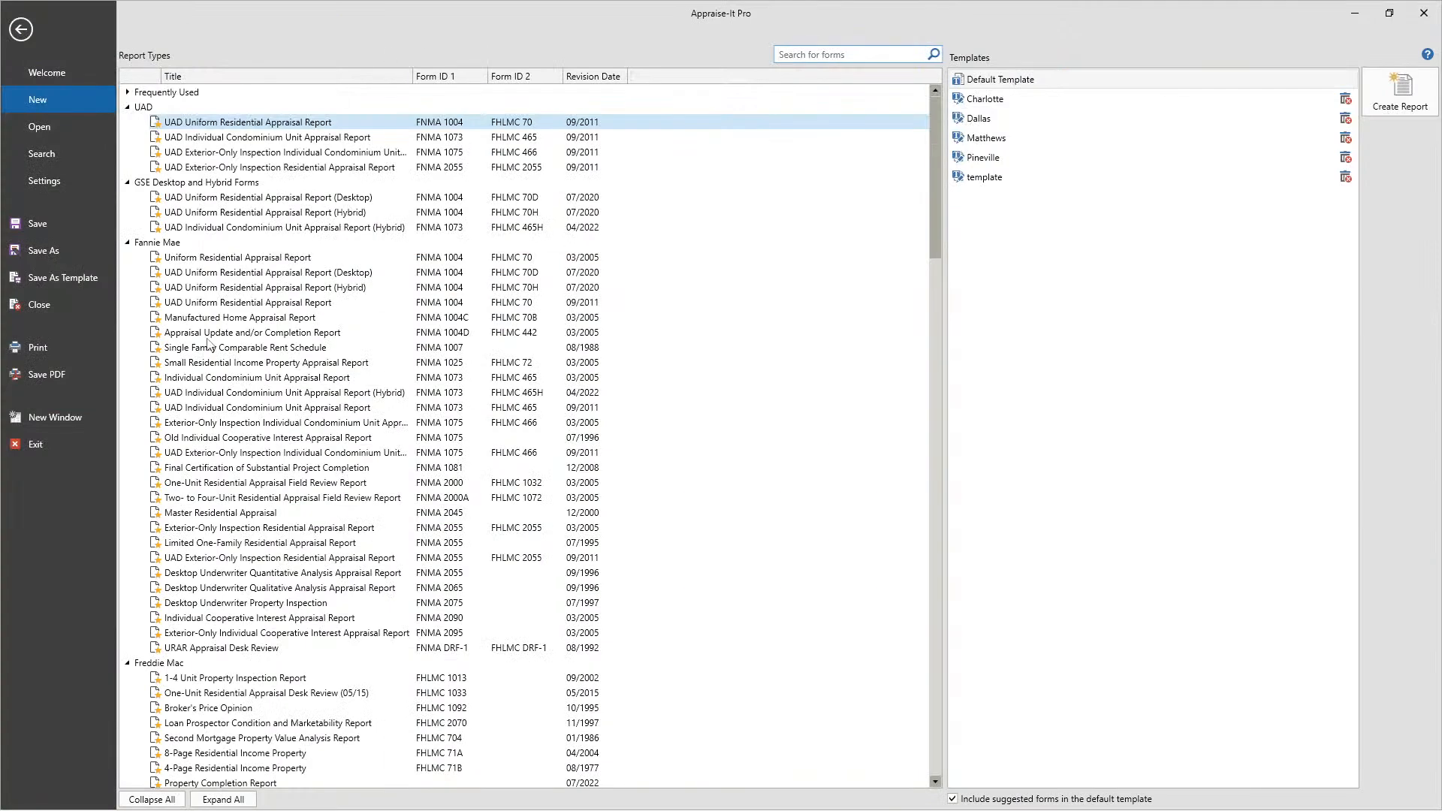
{"action": "left_click", "coordinate": [48, 162]}
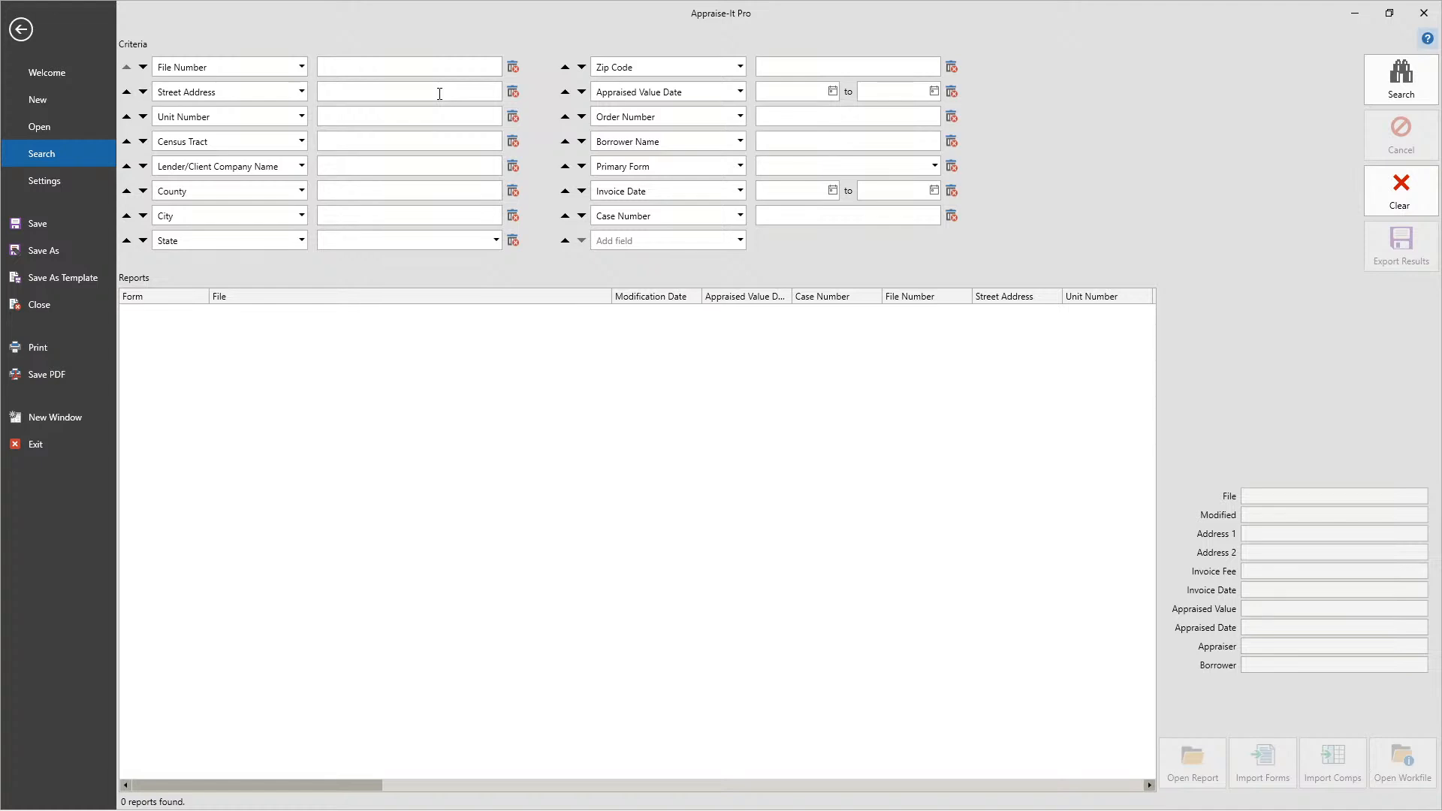
{"action": "left_click", "coordinate": [1401, 78]}
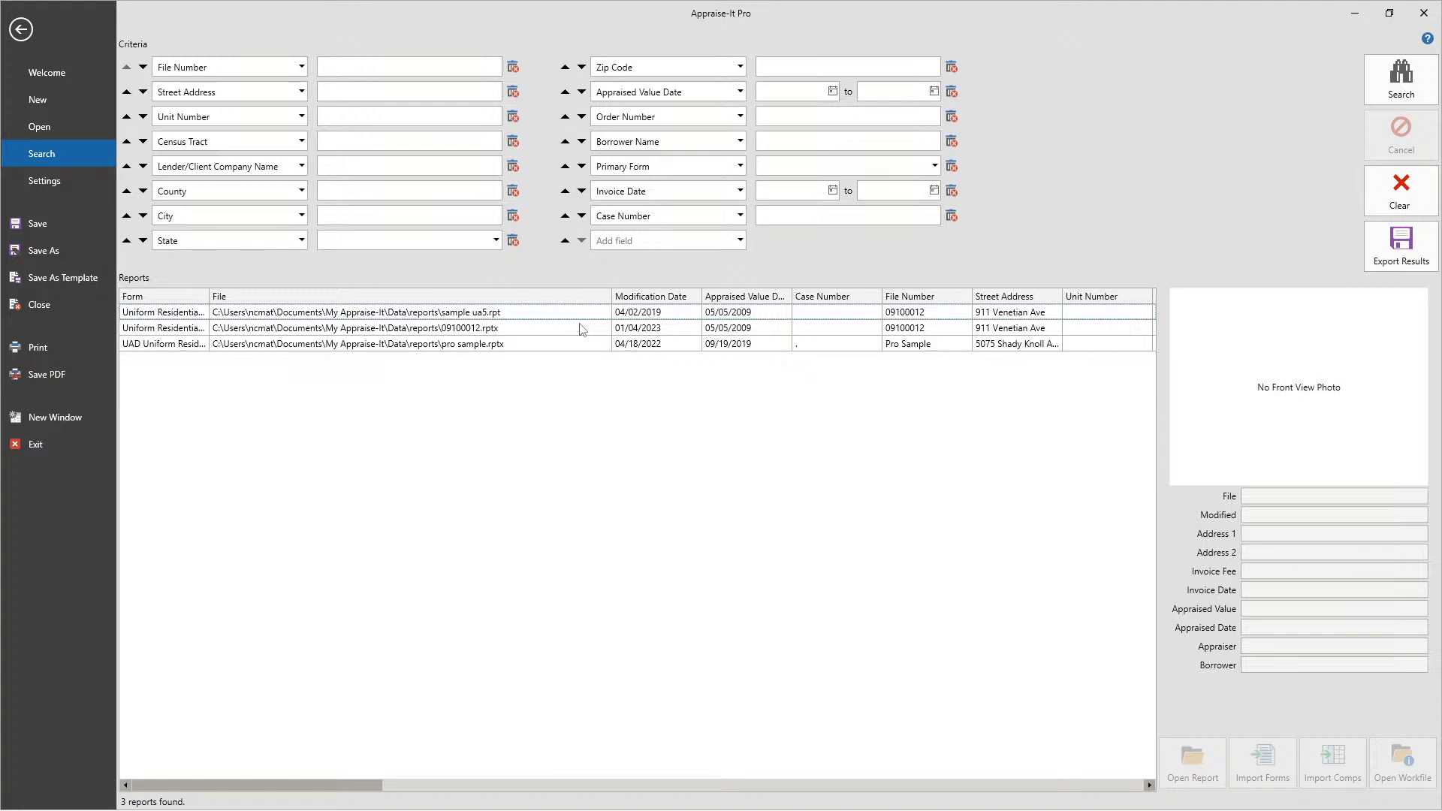
{"action": "left_click", "coordinate": [459, 317]}
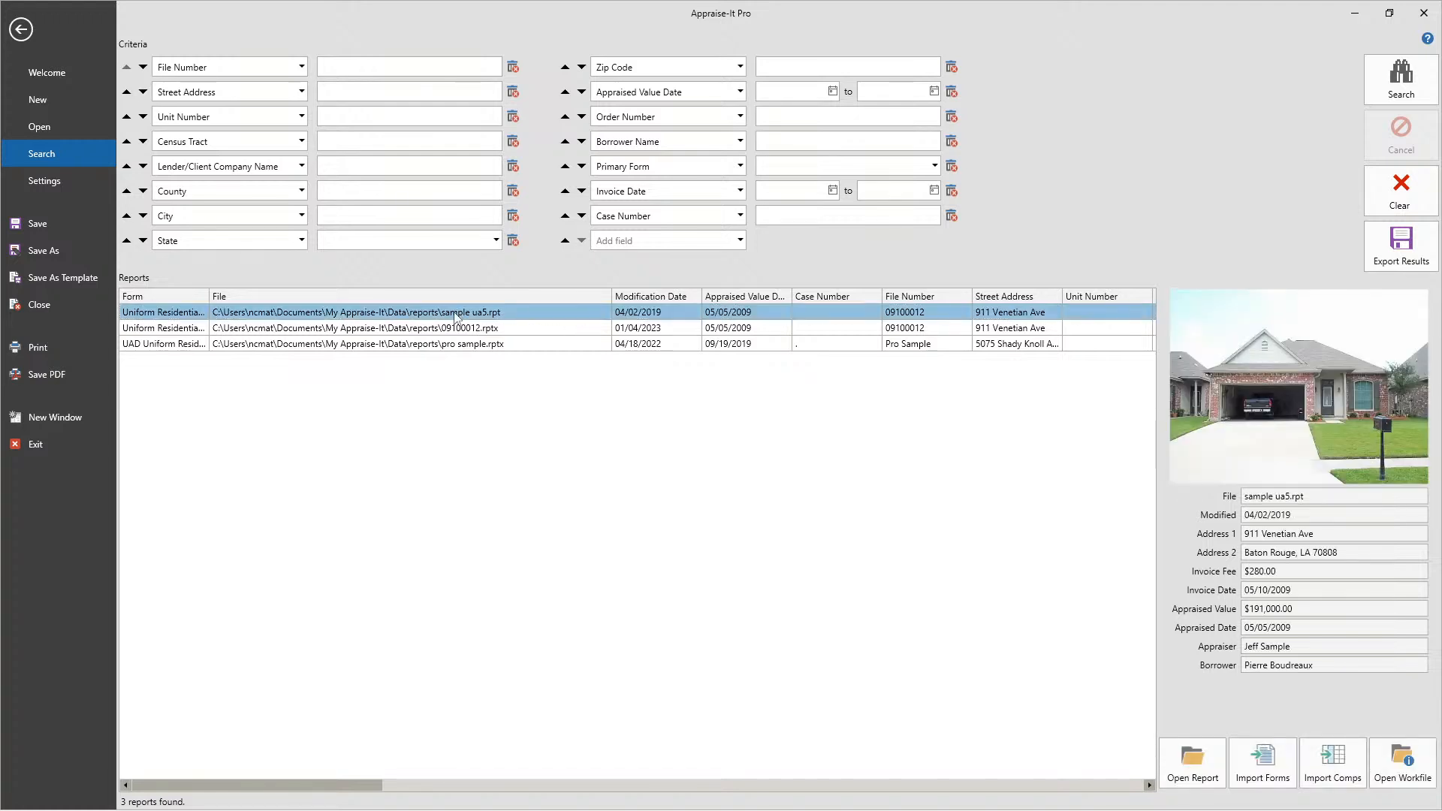
{"action": "right_click", "coordinate": [459, 317]}
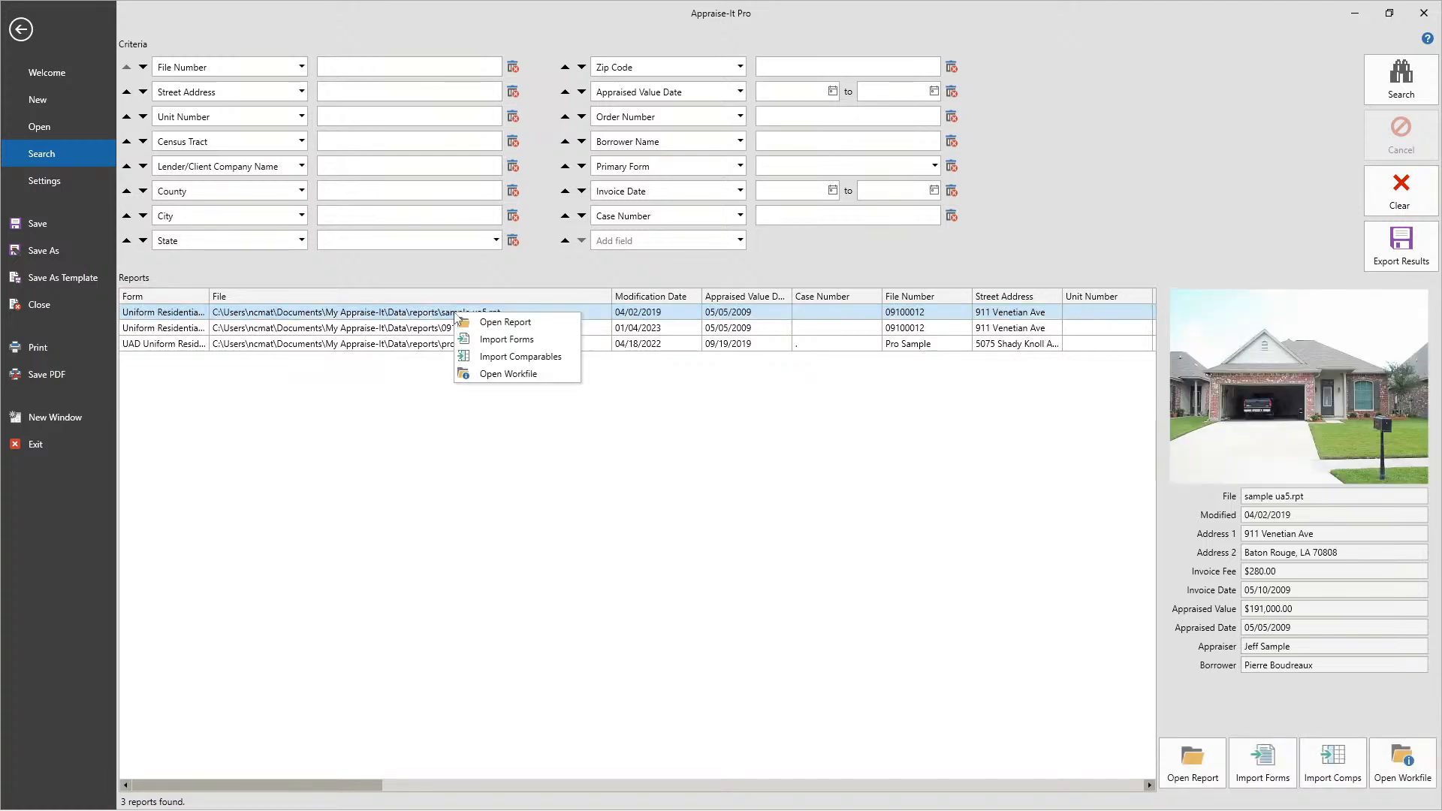
{"action": "left_click", "coordinate": [497, 365]}
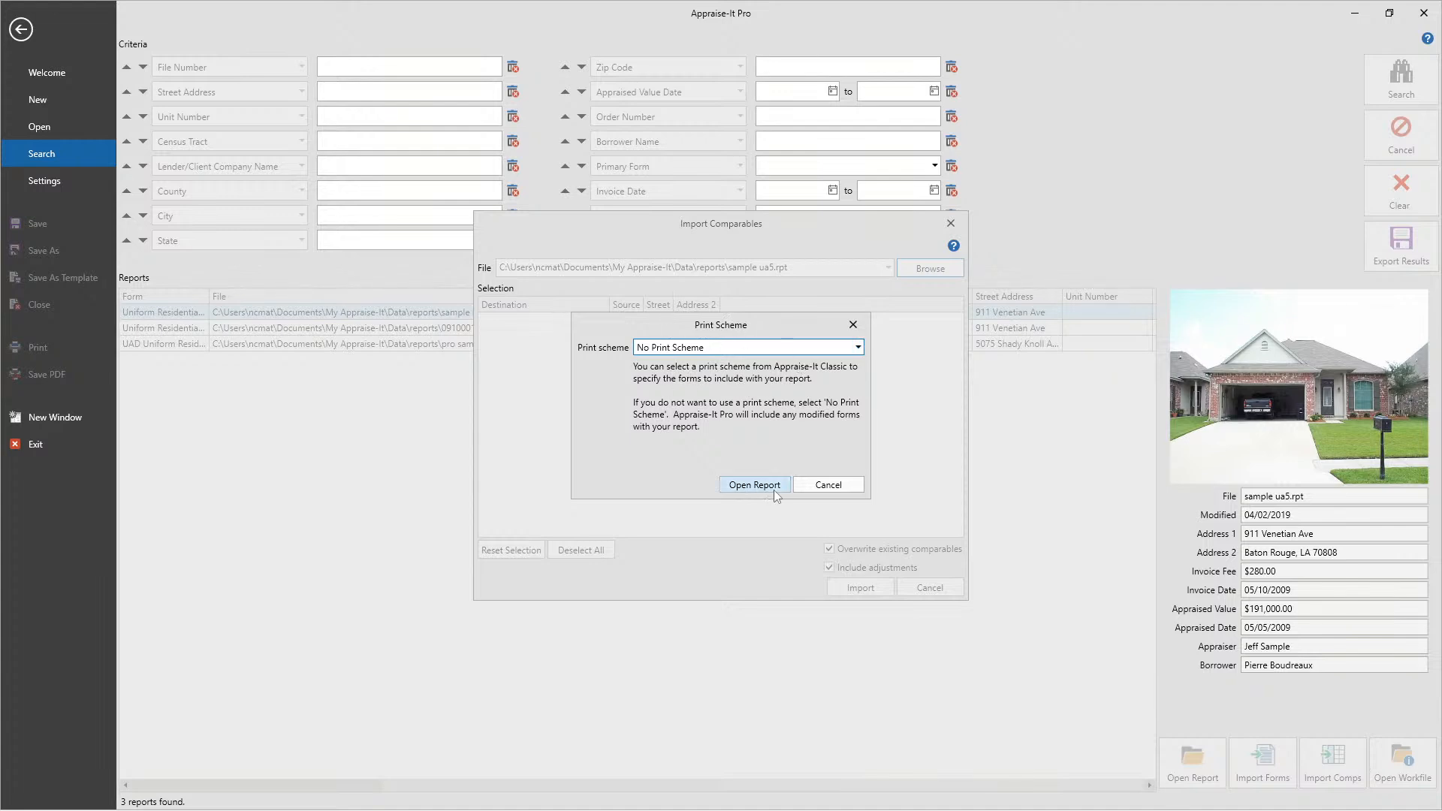
{"action": "left_click", "coordinate": [852, 488]}
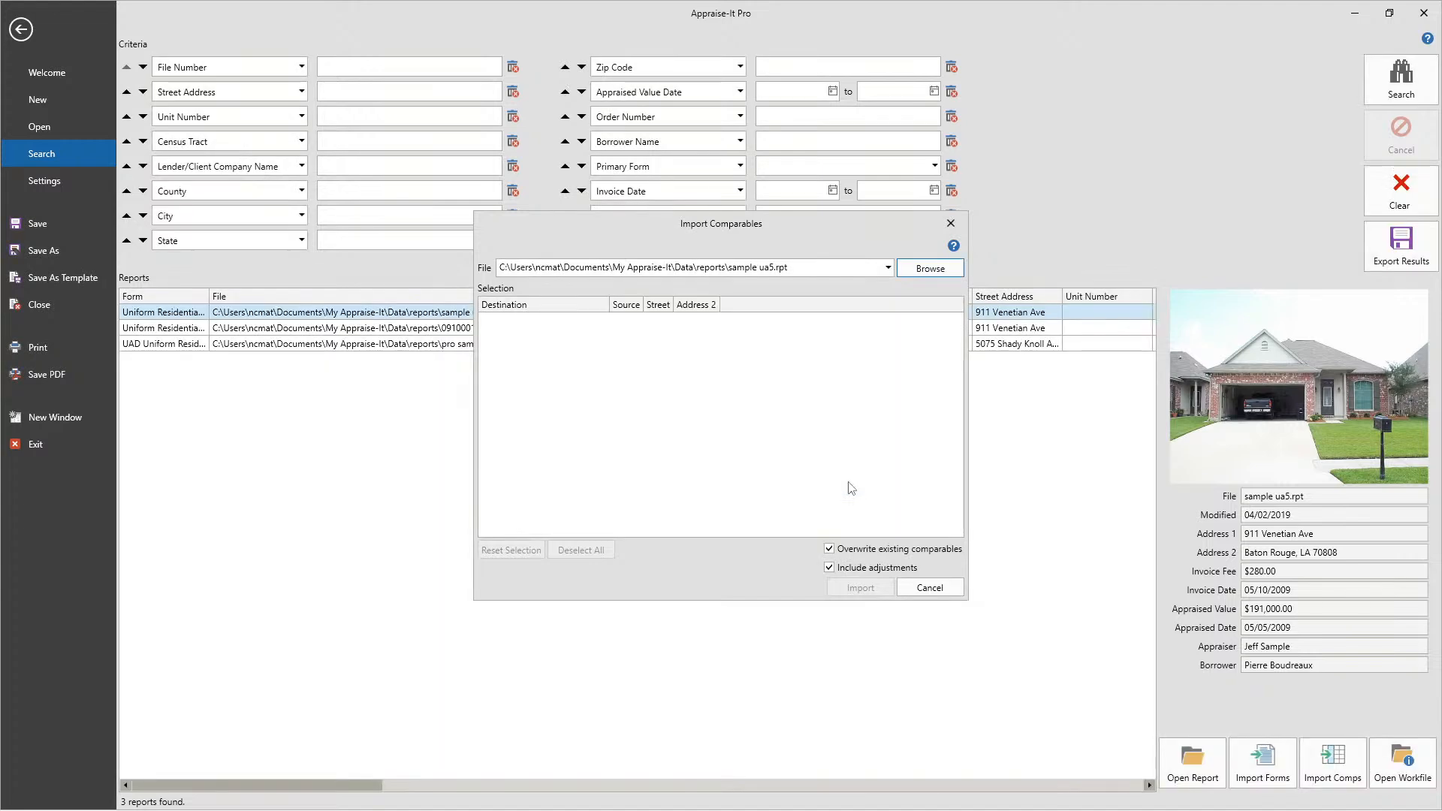
{"action": "left_click", "coordinate": [951, 223]}
{"action": "right_click", "coordinate": [418, 311]}
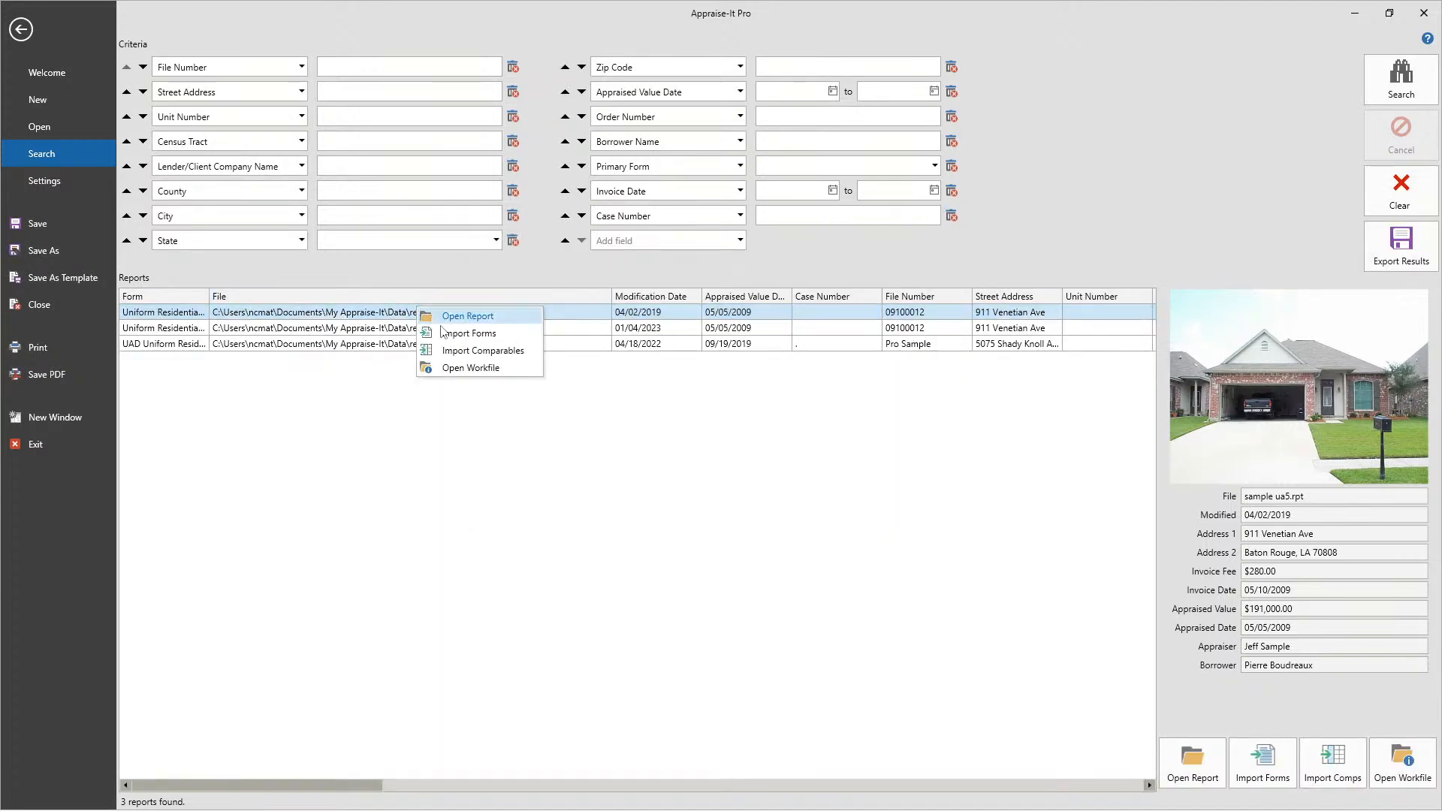
{"action": "left_click", "coordinate": [864, 500]}
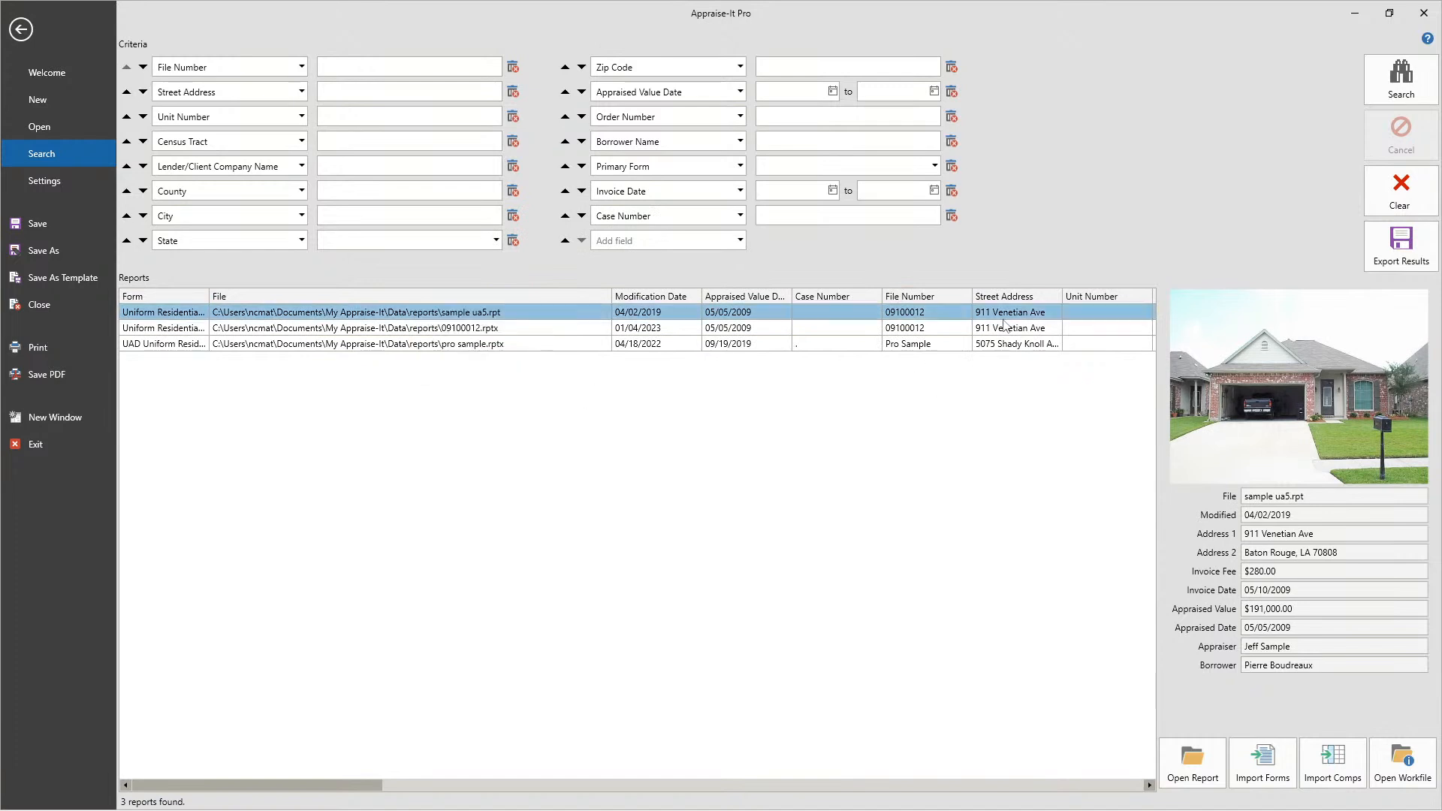
- Start importing comparables from the pro sample.rptx report and keep Sales Comparables as the destination of Sales Comparables 4
{"action": "right_click", "coordinate": [473, 343]}
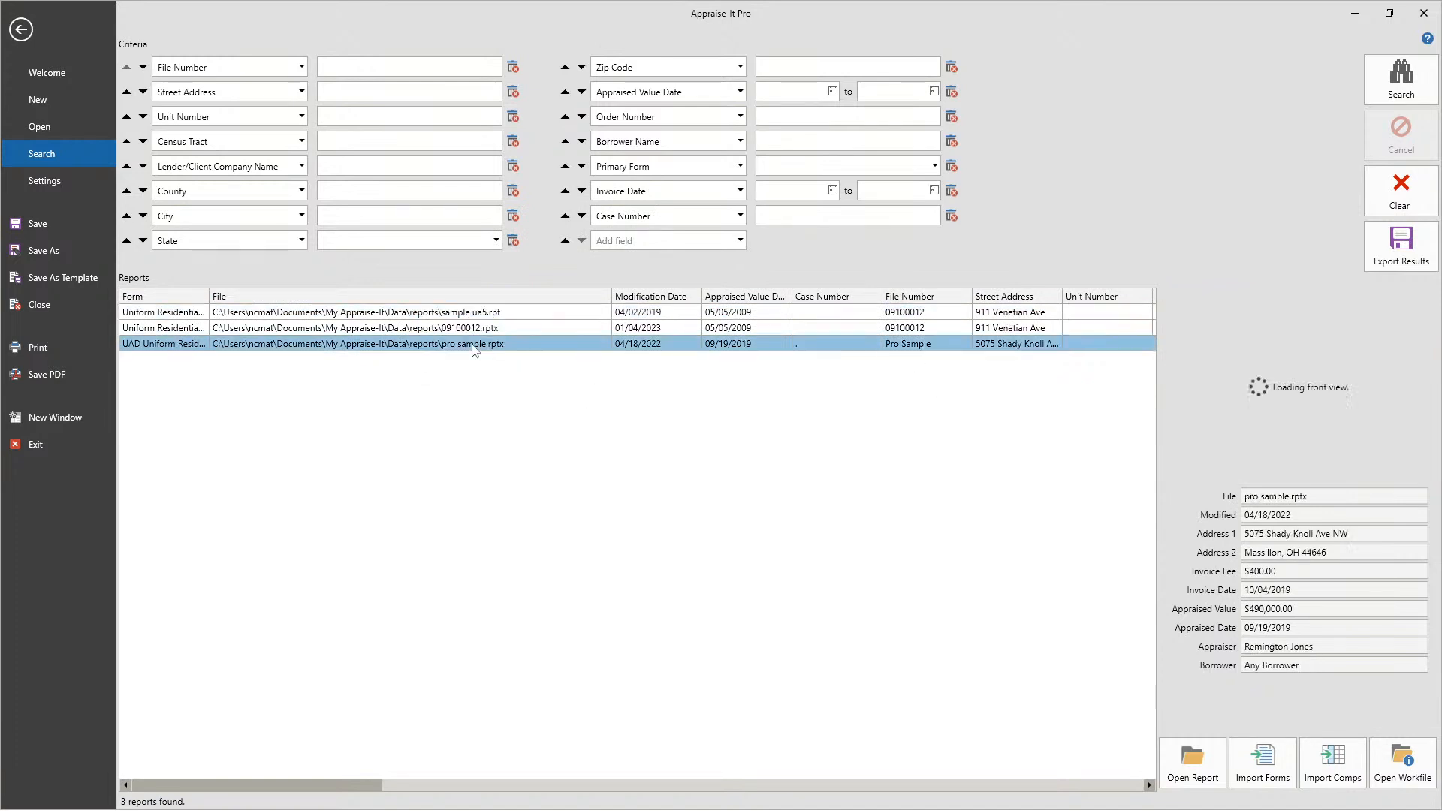
{"action": "left_click", "coordinate": [517, 386]}
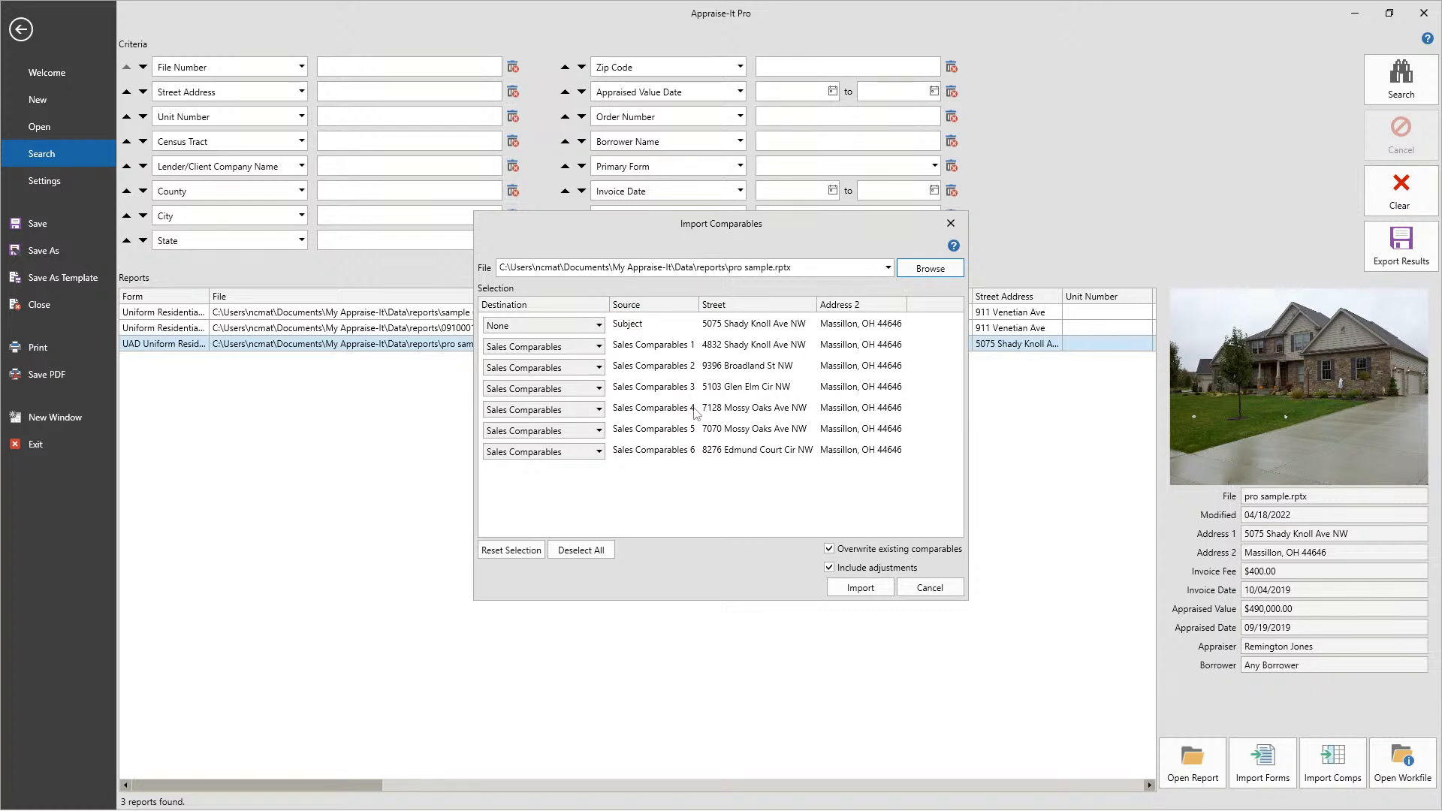
{"action": "left_click", "coordinate": [578, 412]}
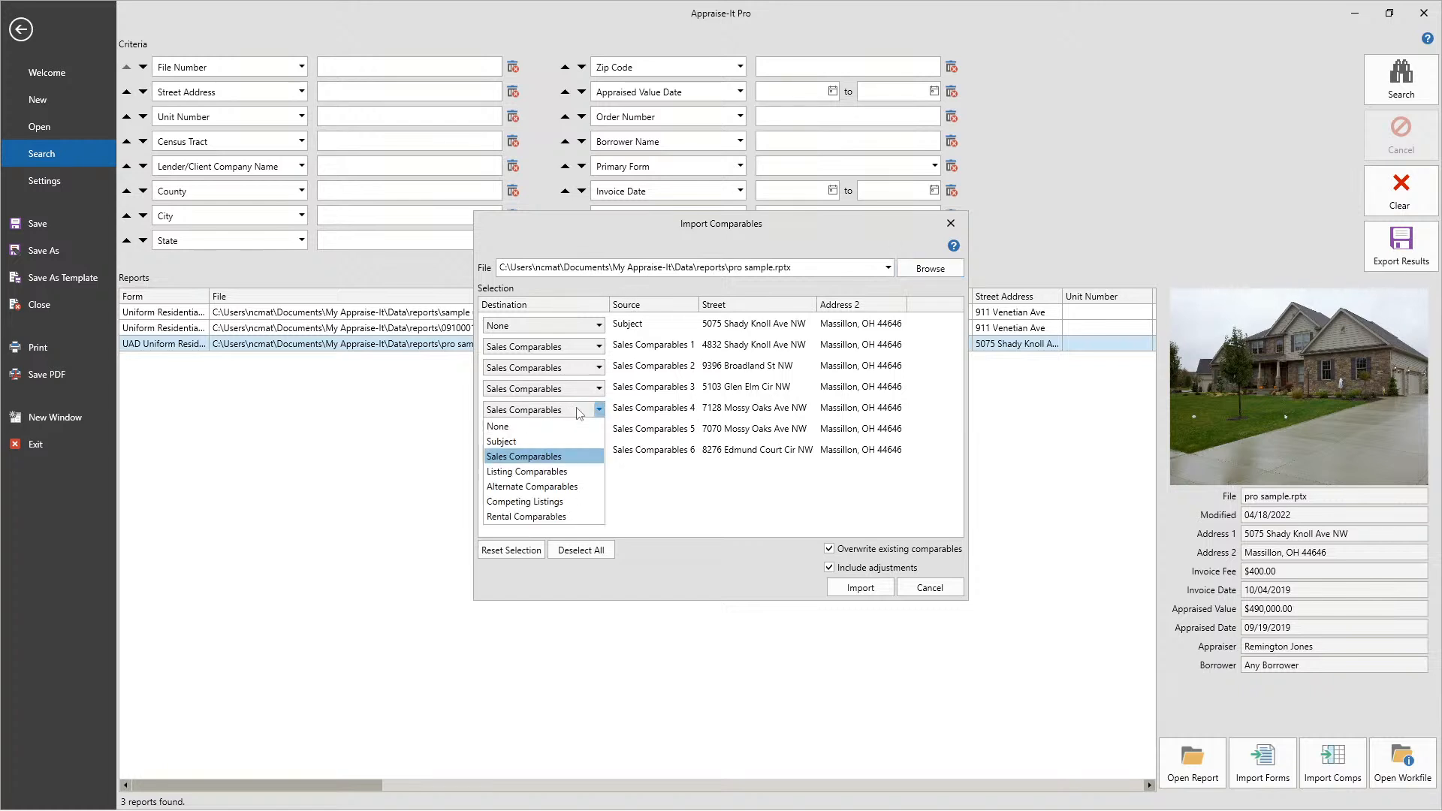
{"action": "left_click", "coordinate": [540, 460]}
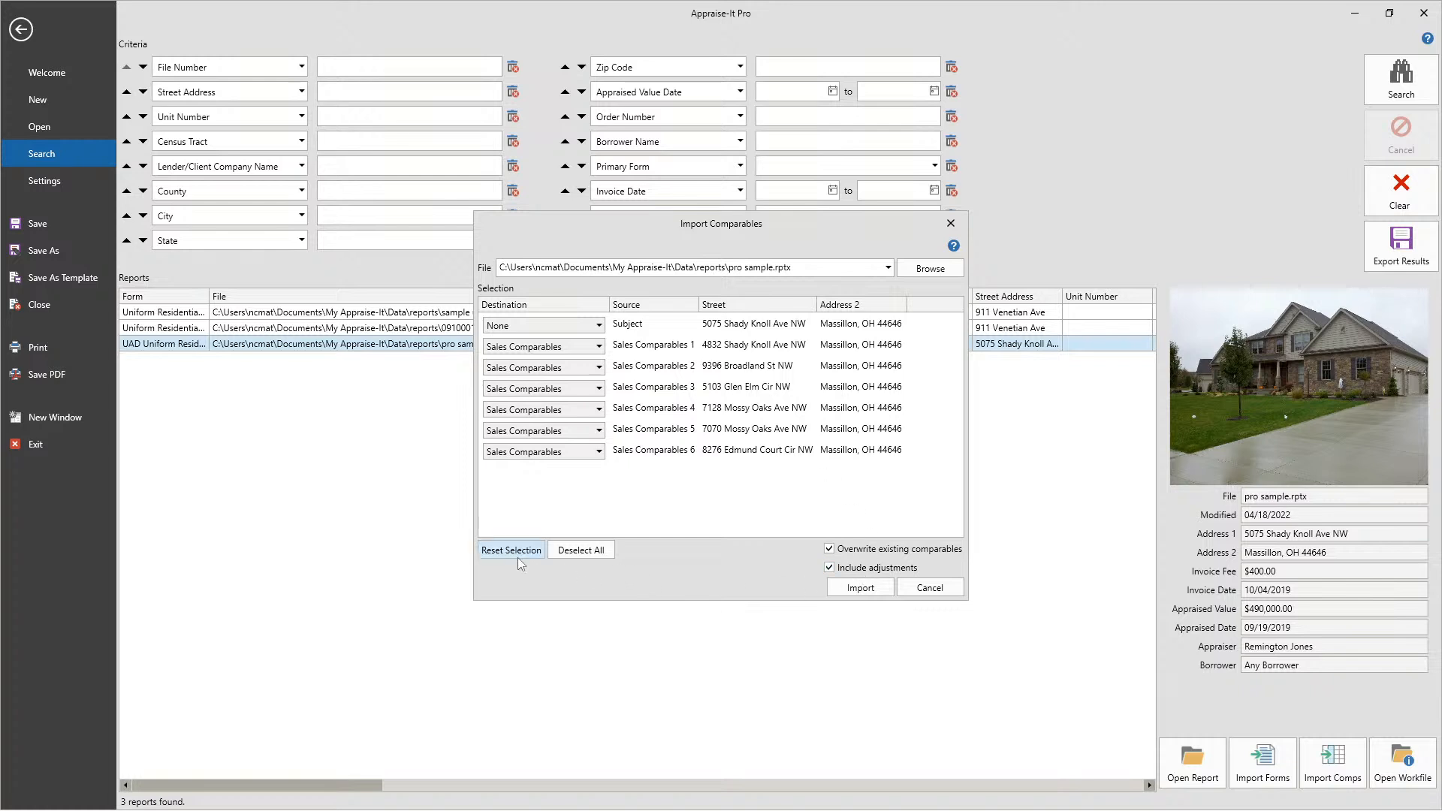
- Deselect all comparables, assign only Sales Comparables 4 to Sales Comparables, and import it with its adjustments, overwriting existing report data
{"action": "left_click", "coordinate": [574, 553]}
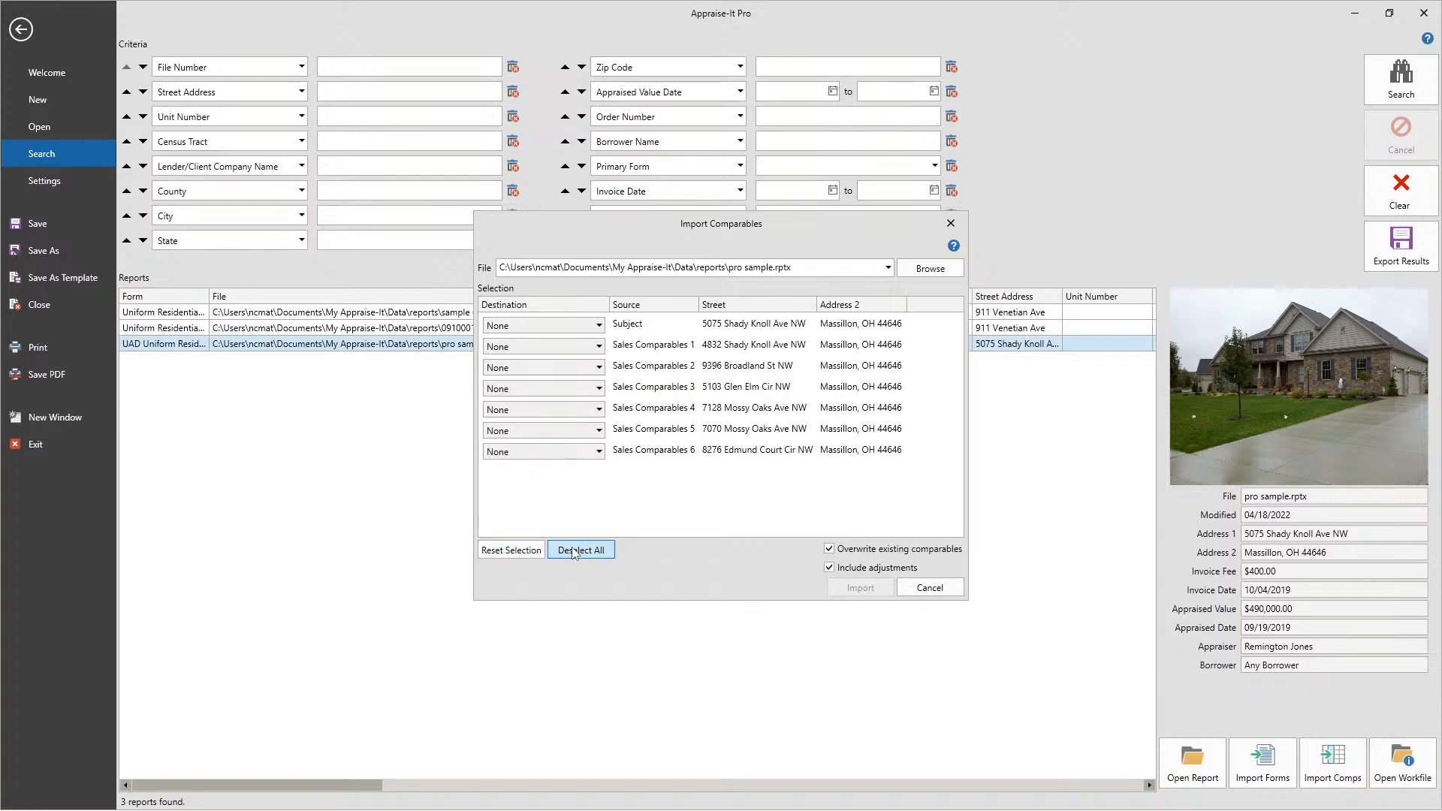
{"action": "left_click", "coordinate": [554, 409]}
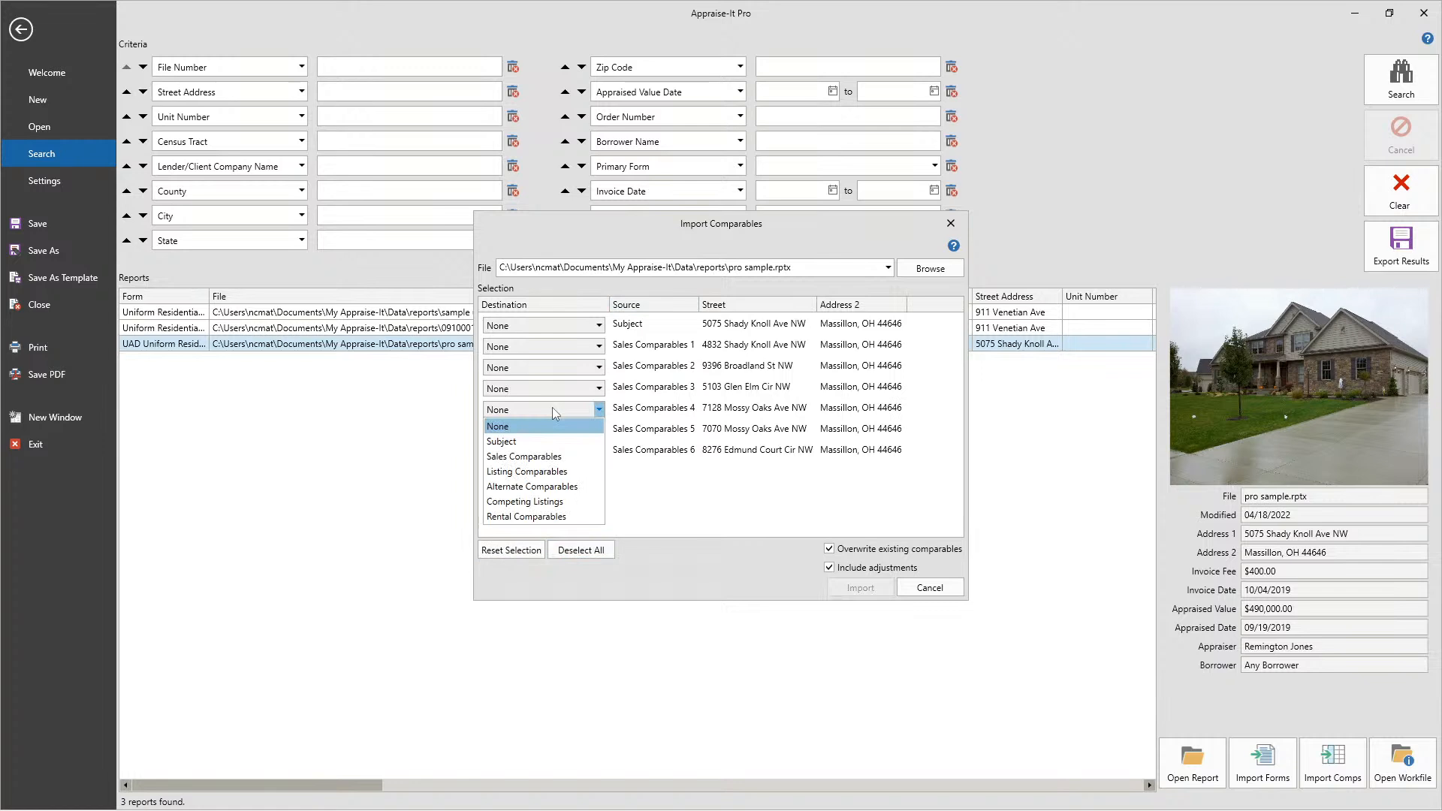
{"action": "left_click", "coordinate": [526, 456]}
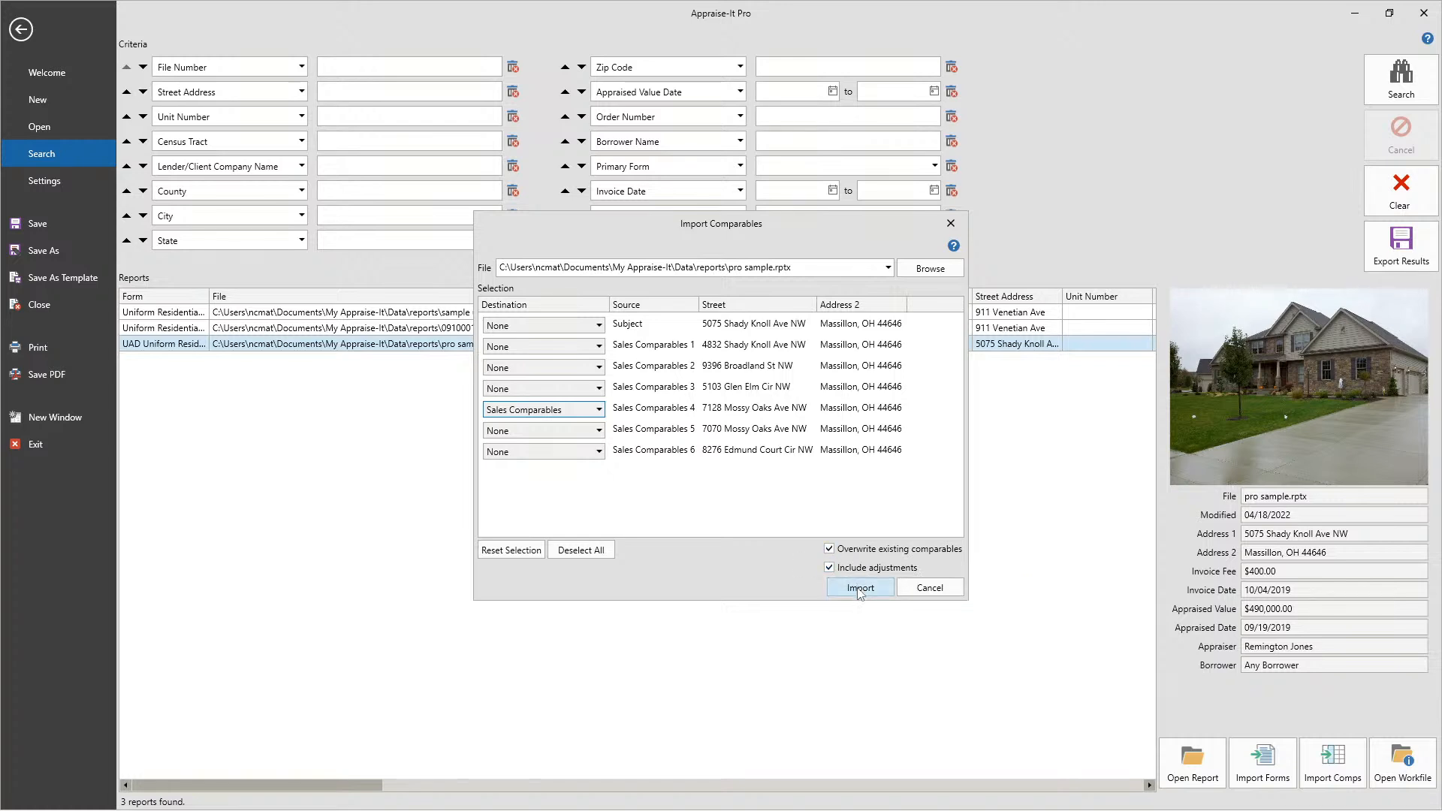
{"action": "left_click", "coordinate": [860, 590]}
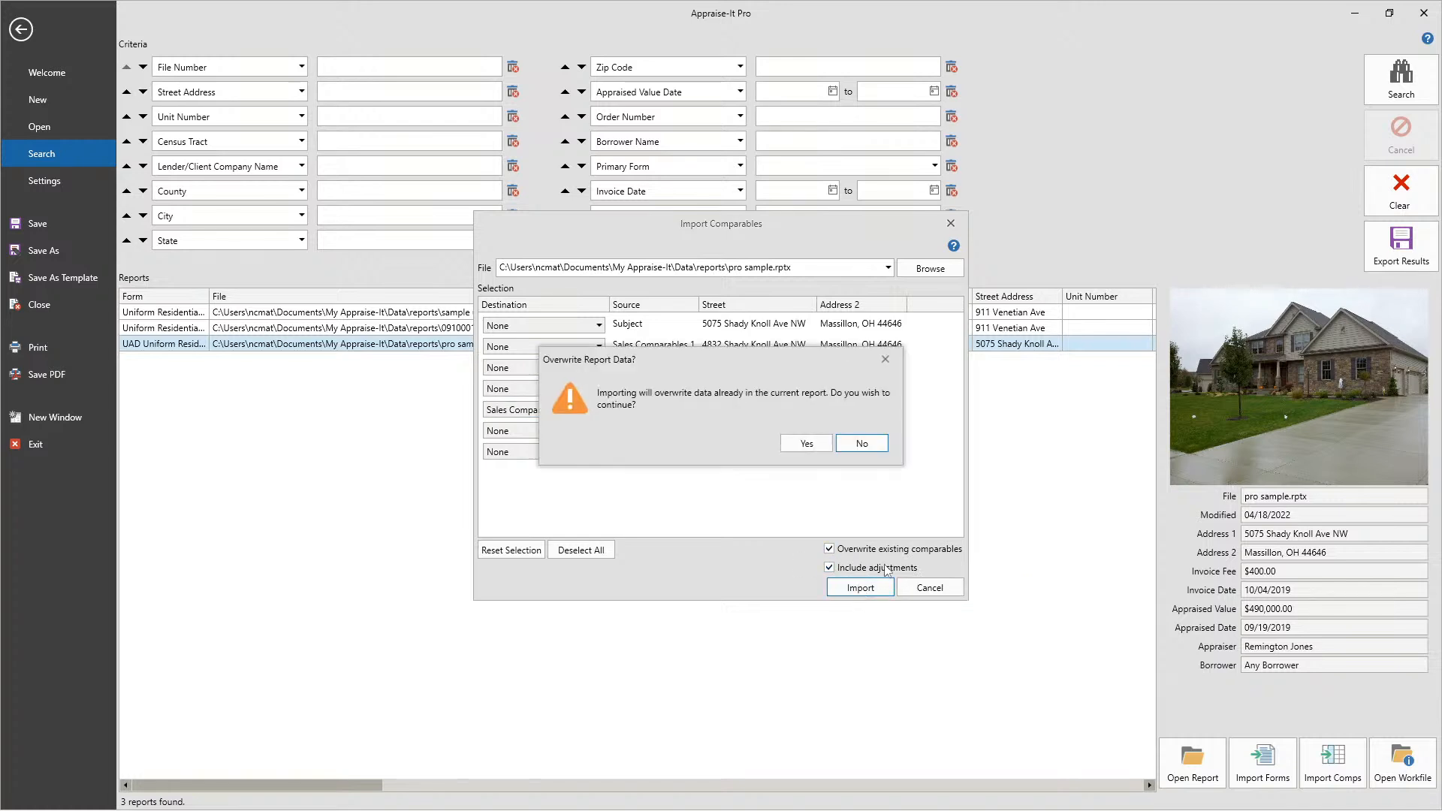
{"action": "left_click", "coordinate": [806, 443]}
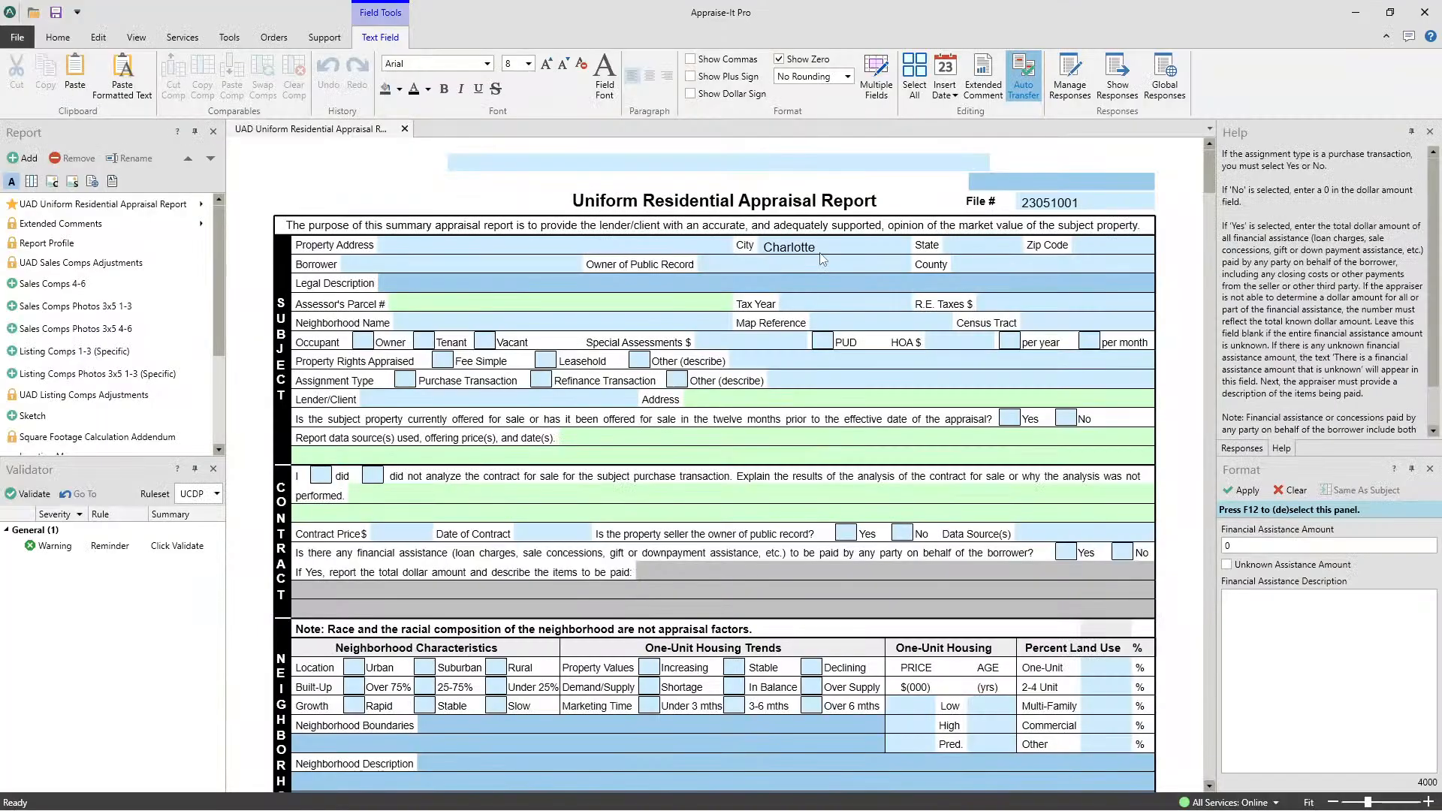
- Review the imported data and adjustments under Comparable Sale #1 in the sales comparison grid
{"action": "scroll", "coordinate": [823, 259], "scroll_direction": "down", "scroll_amount": 15}
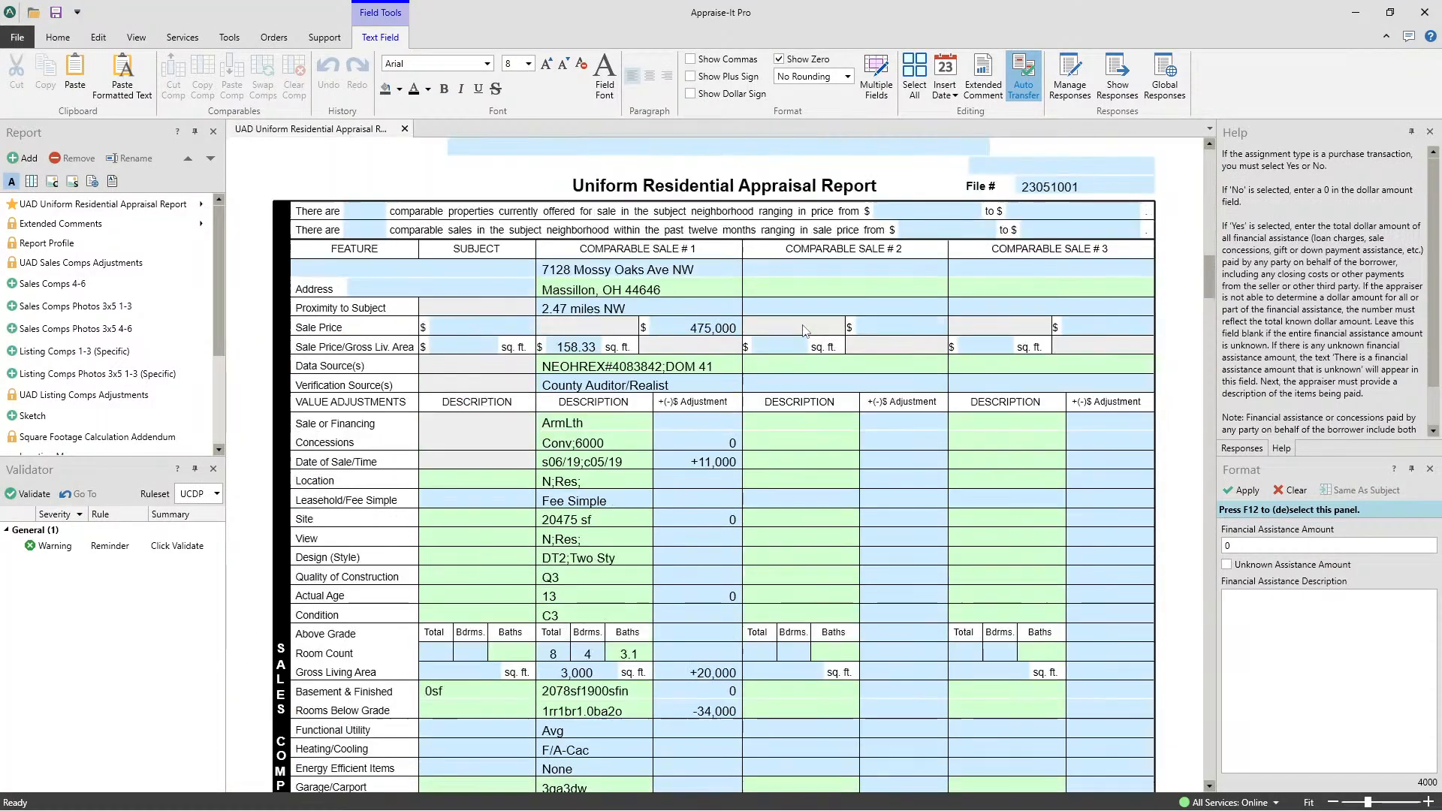
{"action": "scroll", "coordinate": [803, 331], "scroll_direction": "up", "scroll_amount": 1}
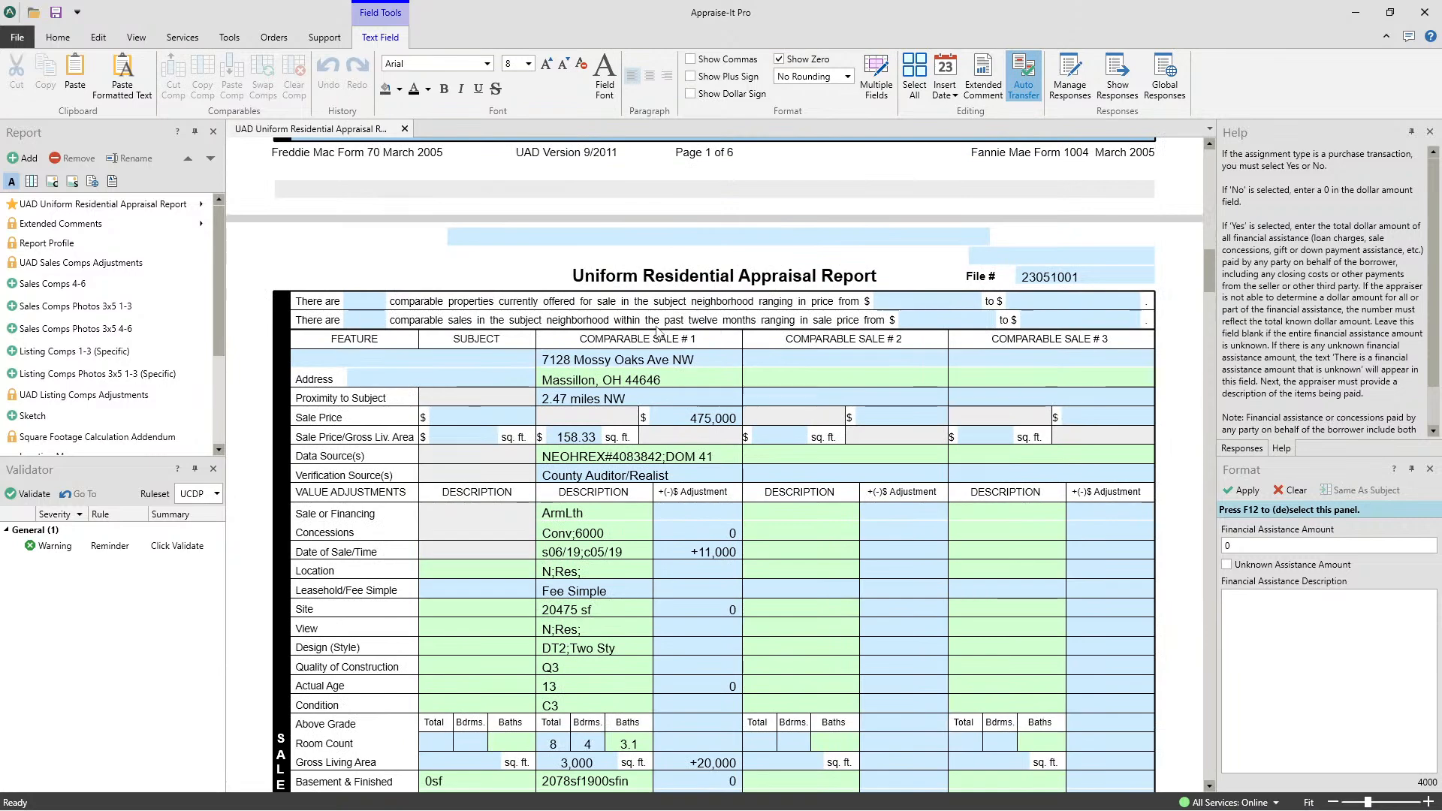
{"action": "scroll", "coordinate": [657, 330], "scroll_direction": "down", "scroll_amount": 9}
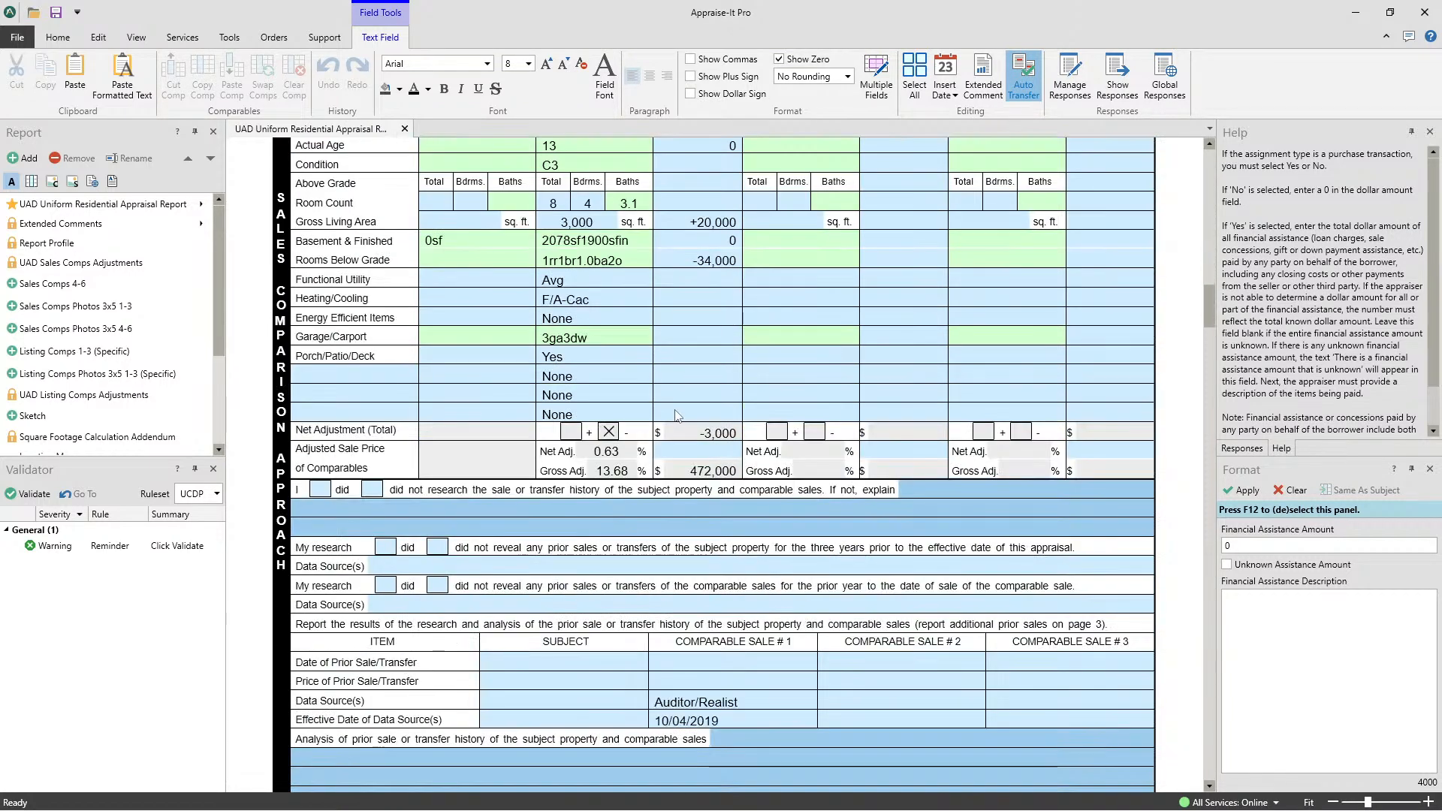
{"action": "scroll", "coordinate": [683, 418], "scroll_direction": "up", "scroll_amount": 5}
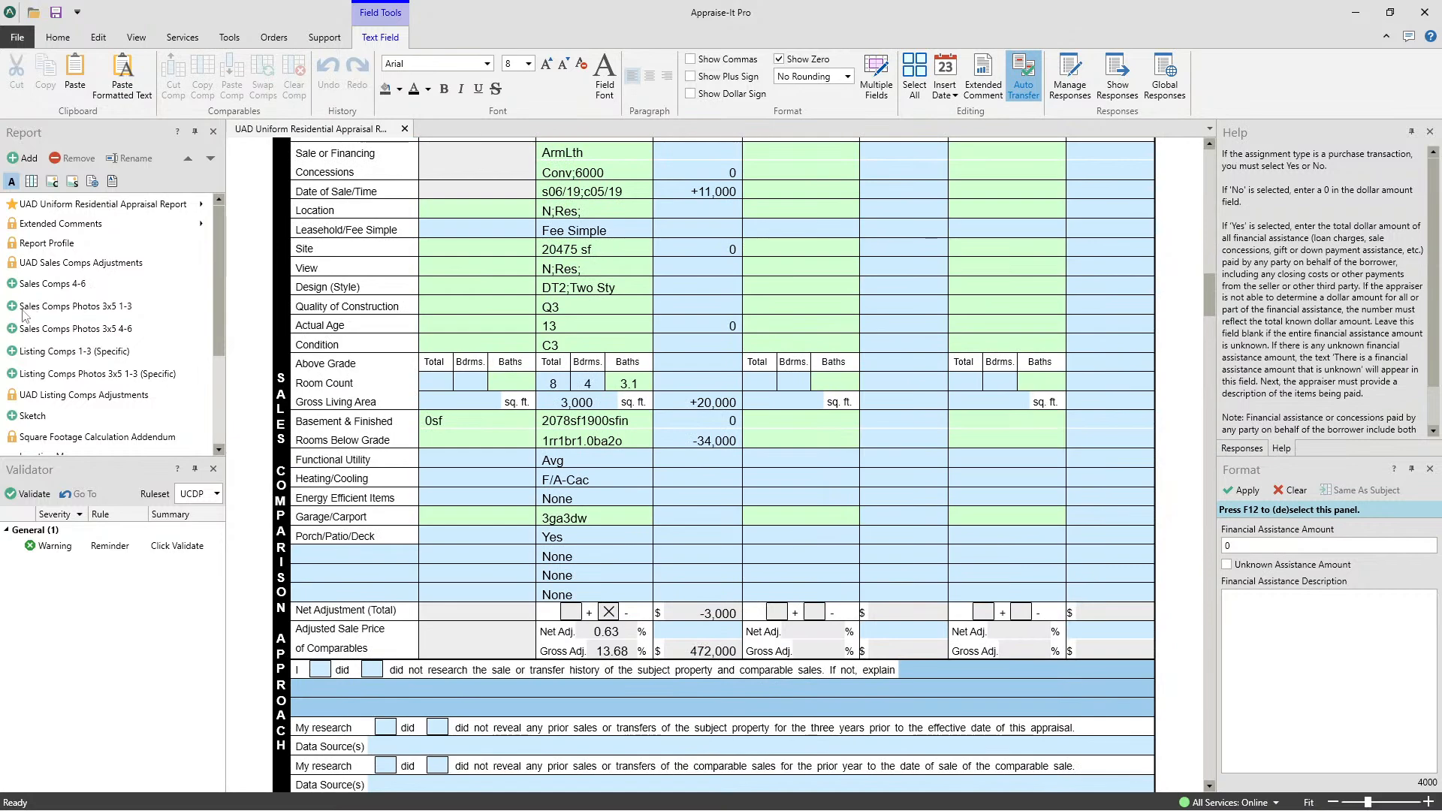
- Open the Sales Comps Photos 3x5 1-3 form and examine the photo and details for Comparable #1
{"action": "double_click", "coordinate": [67, 307]}
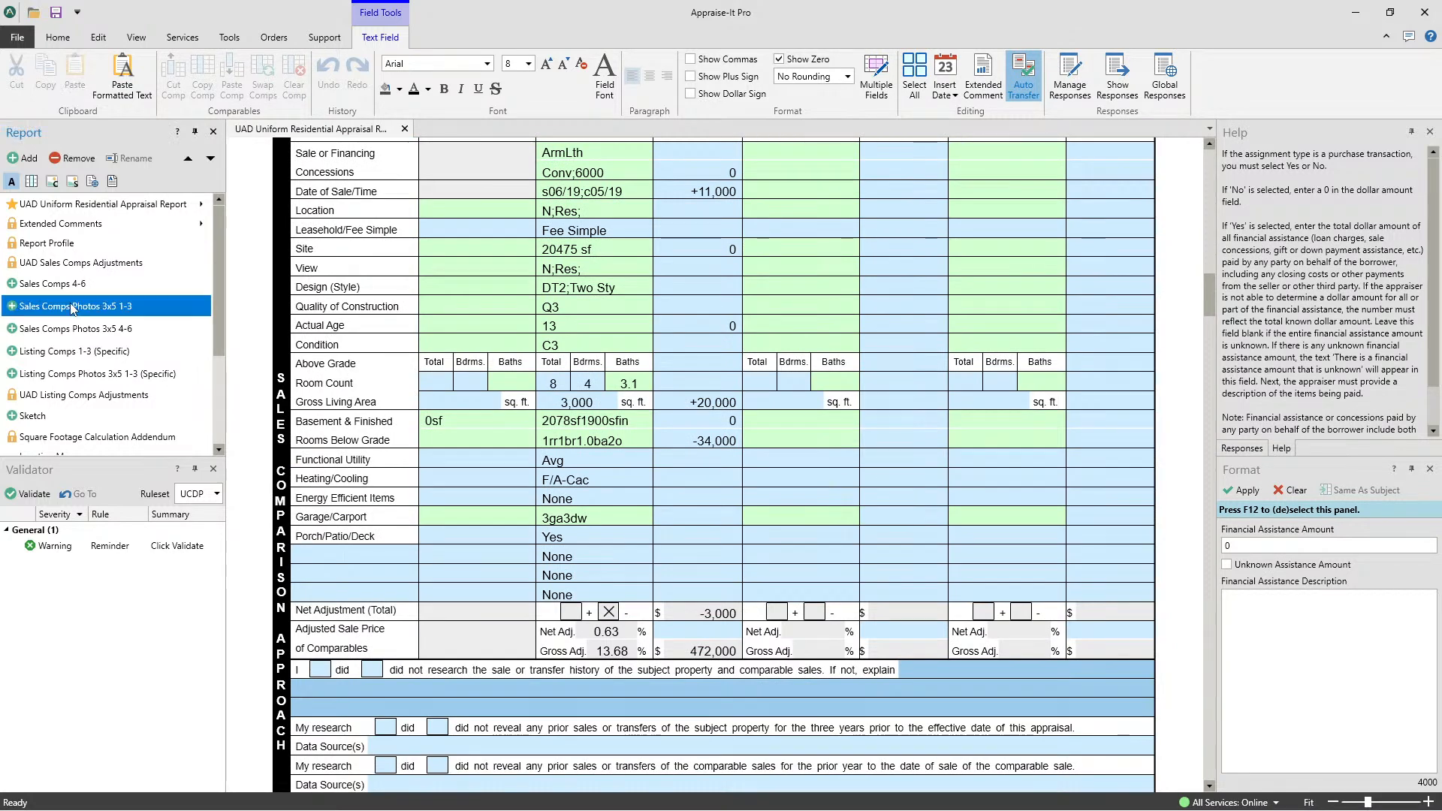
{"action": "scroll", "coordinate": [671, 317], "scroll_direction": "down", "scroll_amount": 1}
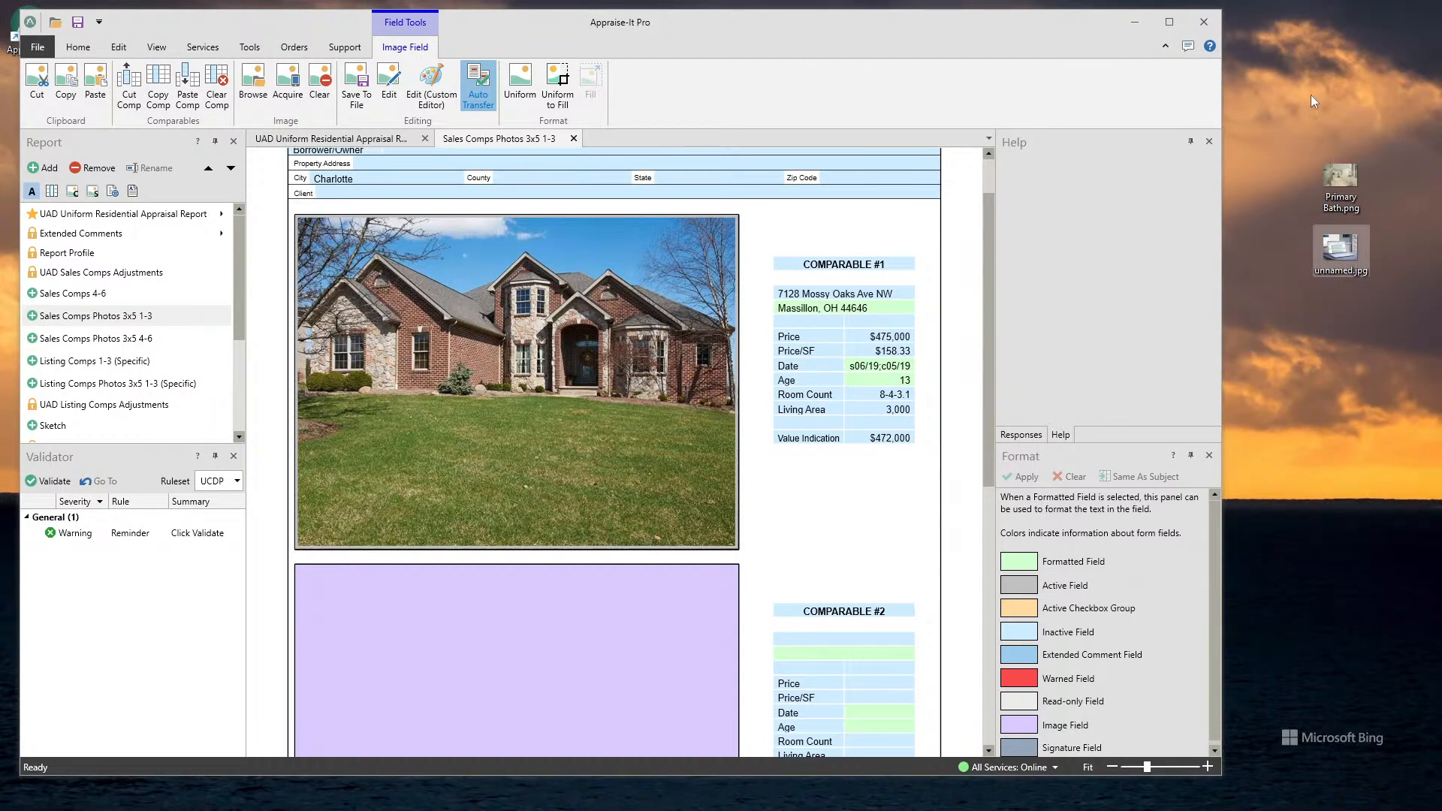
- Open the General Photos (3/Legal) 3x5 form from the report's form list and look over its photo fields
{"action": "scroll", "coordinate": [125, 376], "scroll_direction": "down", "scroll_amount": 3}
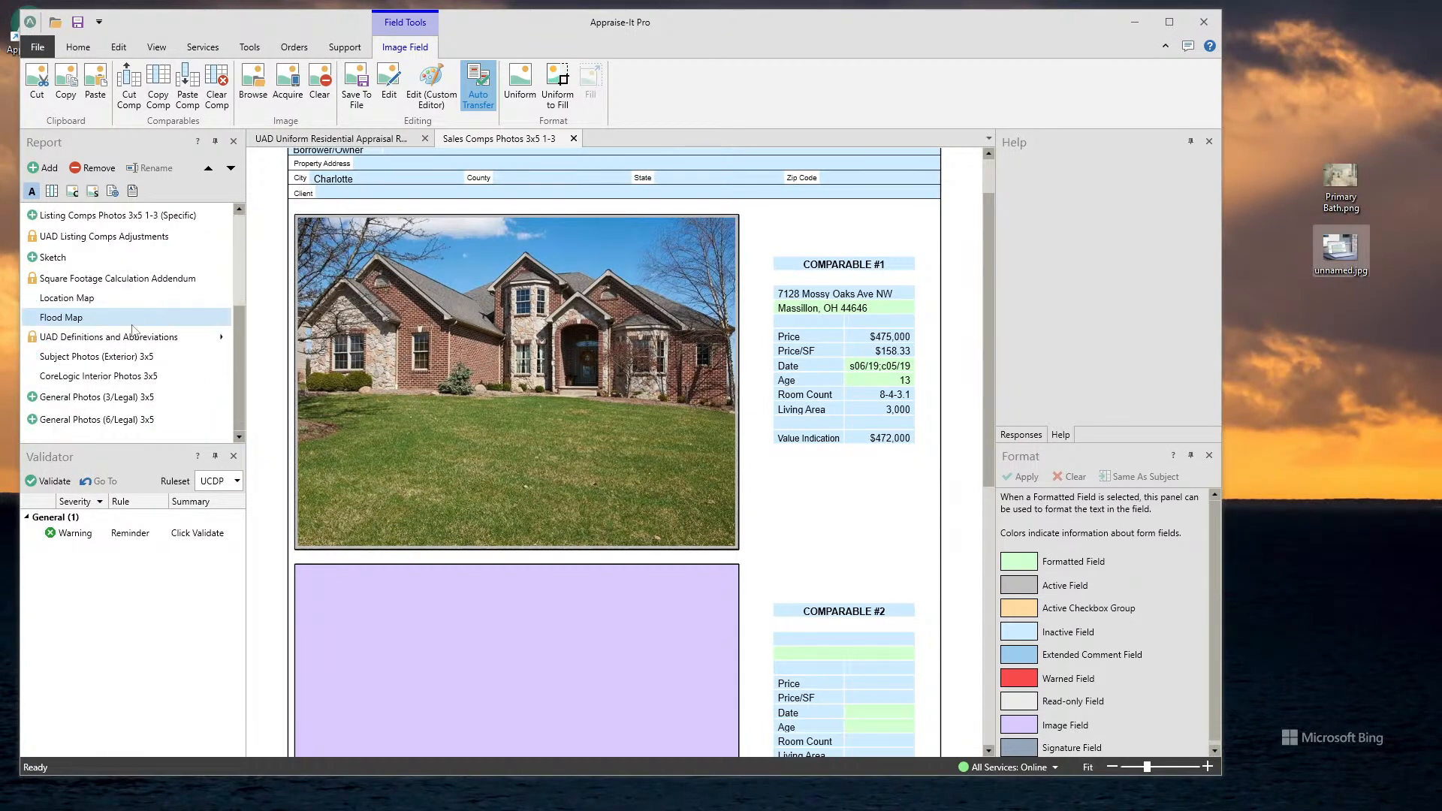
{"action": "left_click", "coordinate": [125, 399]}
{"action": "scroll", "coordinate": [601, 427], "scroll_direction": "down", "scroll_amount": 3}
{"action": "scroll", "coordinate": [611, 492], "scroll_direction": "up", "scroll_amount": 3}
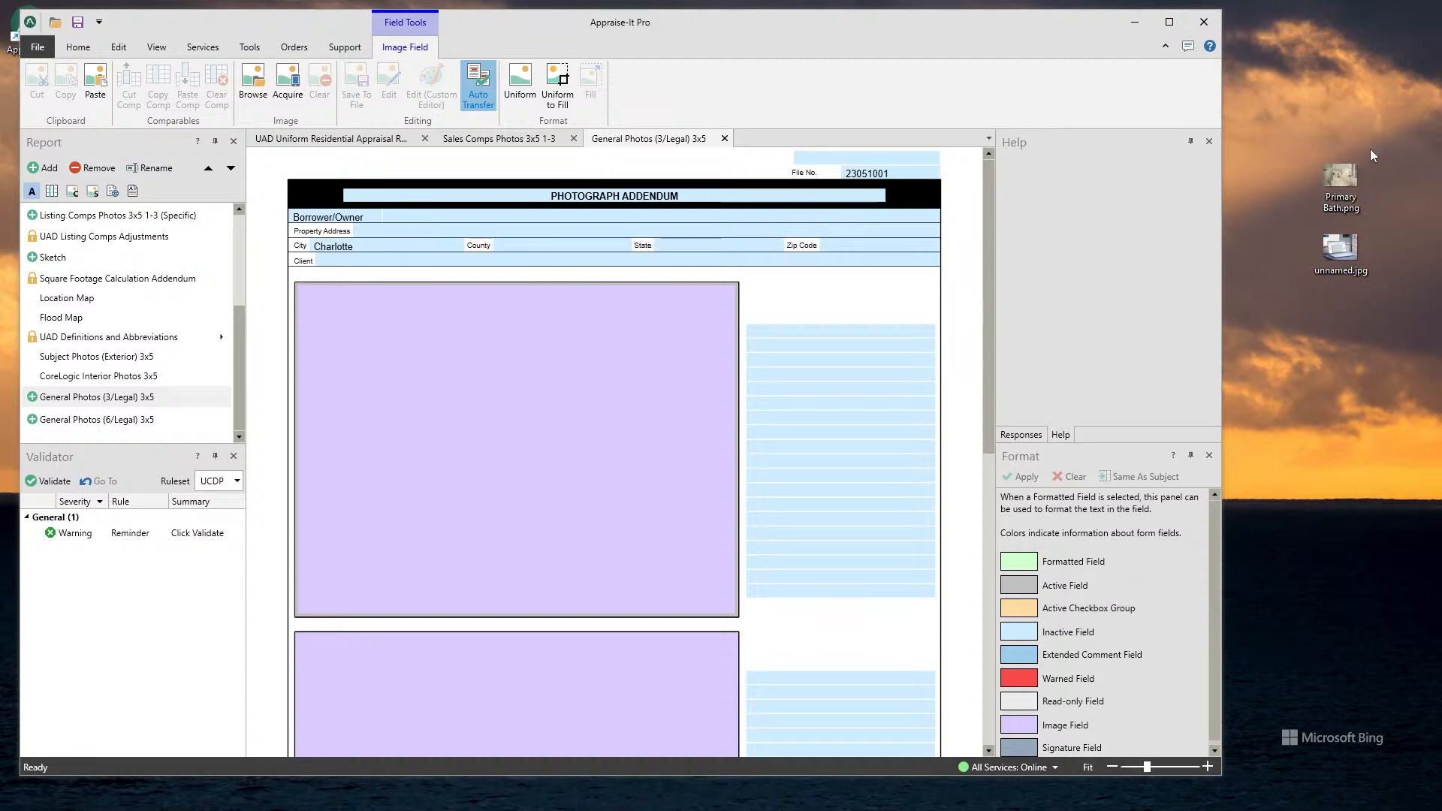
- Insert Primary Bath.png from the desktop into the first and third photo fields, and unnamed.jpg into the second
{"action": "left_click_drag", "start_coordinate": [1350, 176], "coordinate": [616, 390]}
{"action": "scroll", "coordinate": [867, 294], "scroll_direction": "down", "scroll_amount": 3}
{"action": "left_click_drag", "start_coordinate": [1341, 251], "coordinate": [661, 582]}
{"action": "scroll", "coordinate": [903, 515], "scroll_direction": "down", "scroll_amount": 3}
{"action": "scroll", "coordinate": [678, 421], "scroll_direction": "up", "scroll_amount": 8}
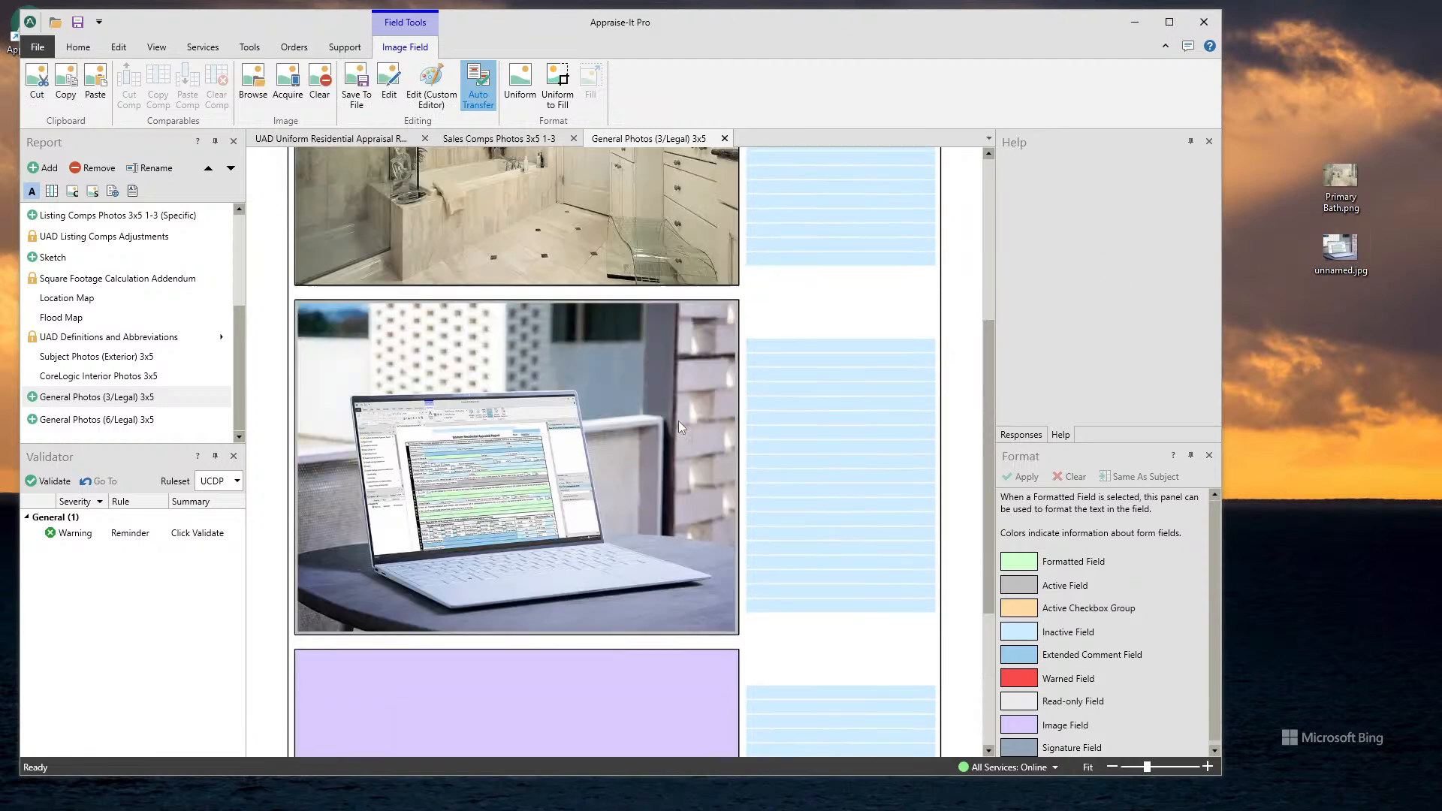
{"action": "scroll", "coordinate": [804, 316], "scroll_direction": "down", "scroll_amount": 6}
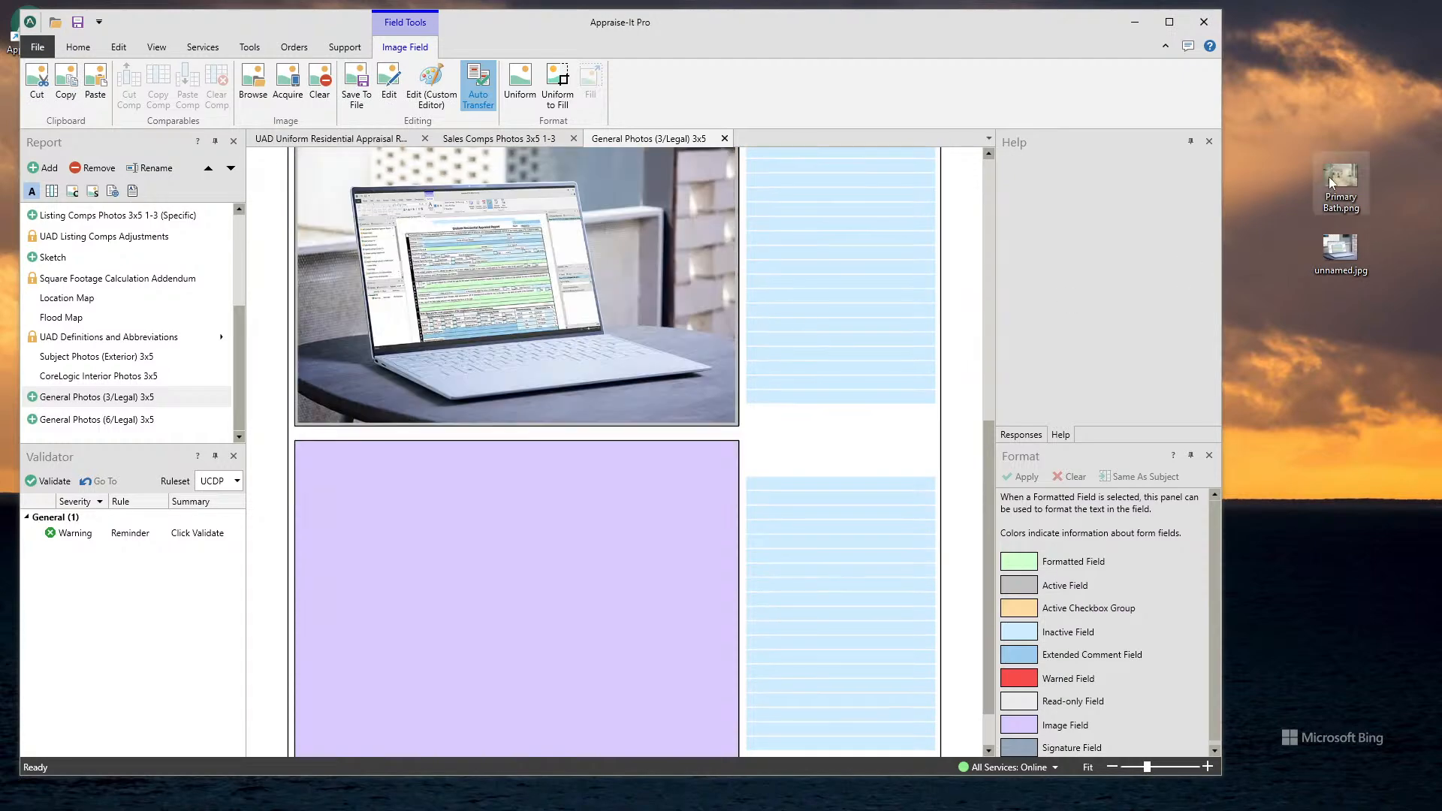
{"action": "left_click_drag", "start_coordinate": [1341, 180], "coordinate": [450, 518]}
{"action": "scroll", "coordinate": [540, 361], "scroll_direction": "up", "scroll_amount": 7}
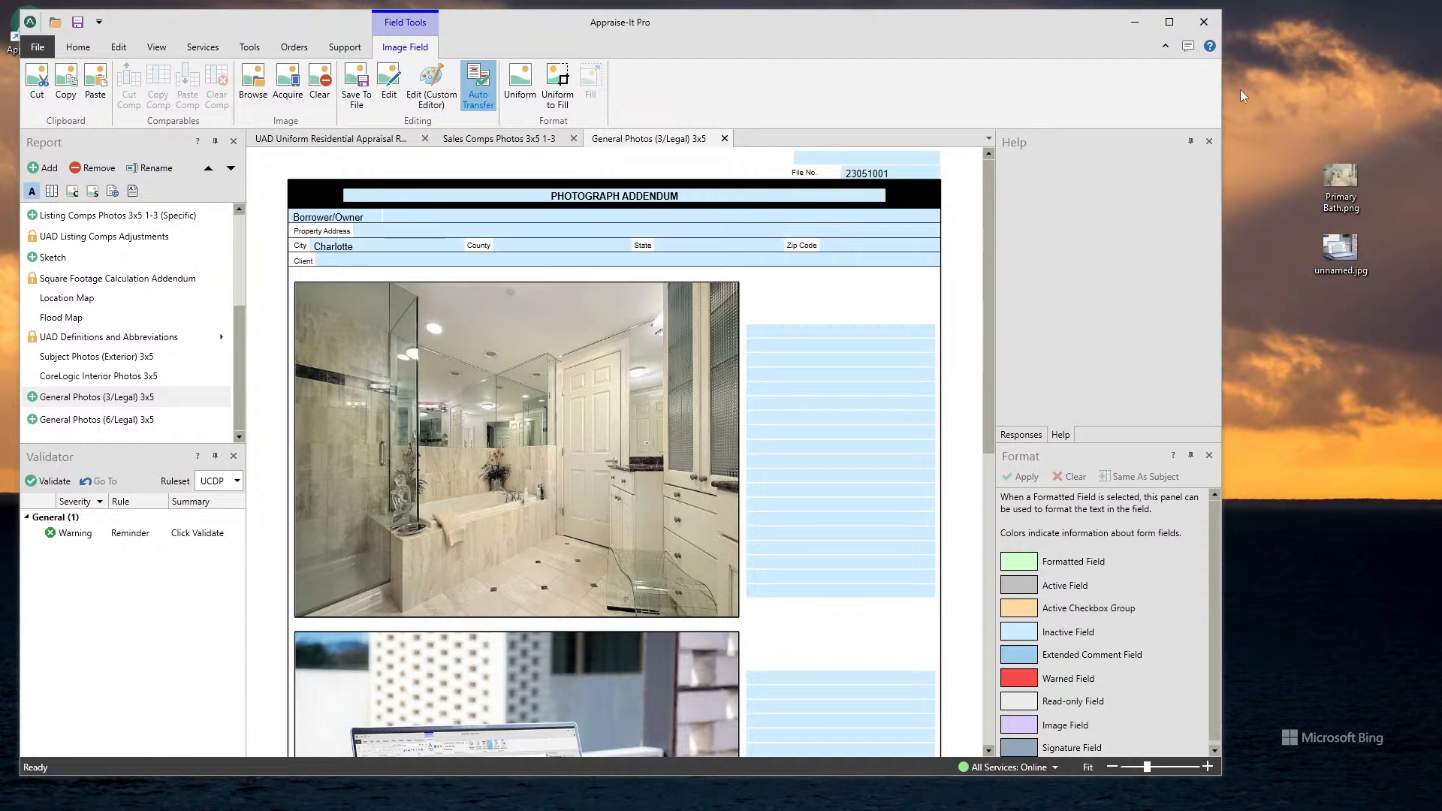
- Maximize the window, close both photo forms, and return to the first page of the appraisal report
{"action": "left_click", "coordinate": [1172, 24]}
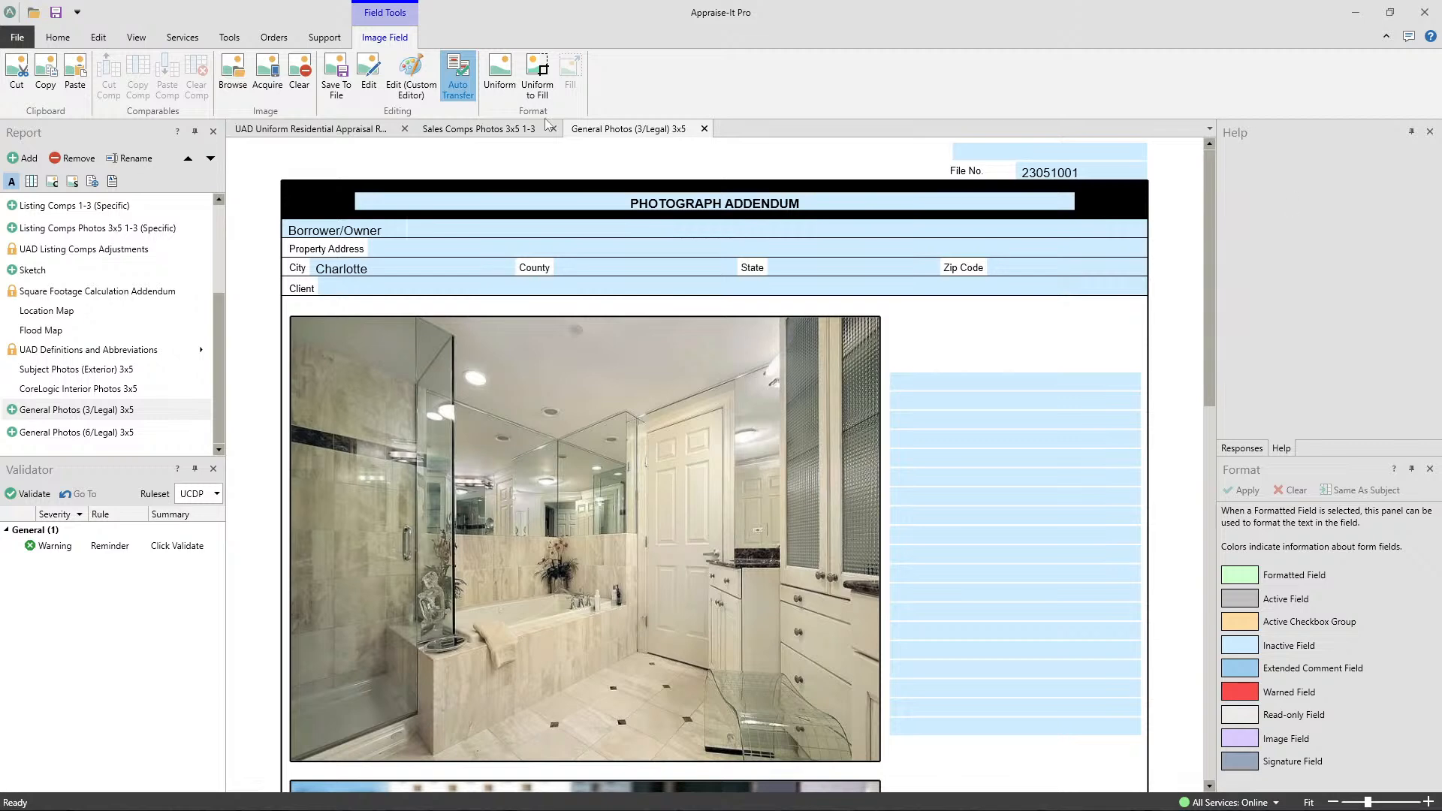
{"action": "left_click", "coordinate": [703, 129]}
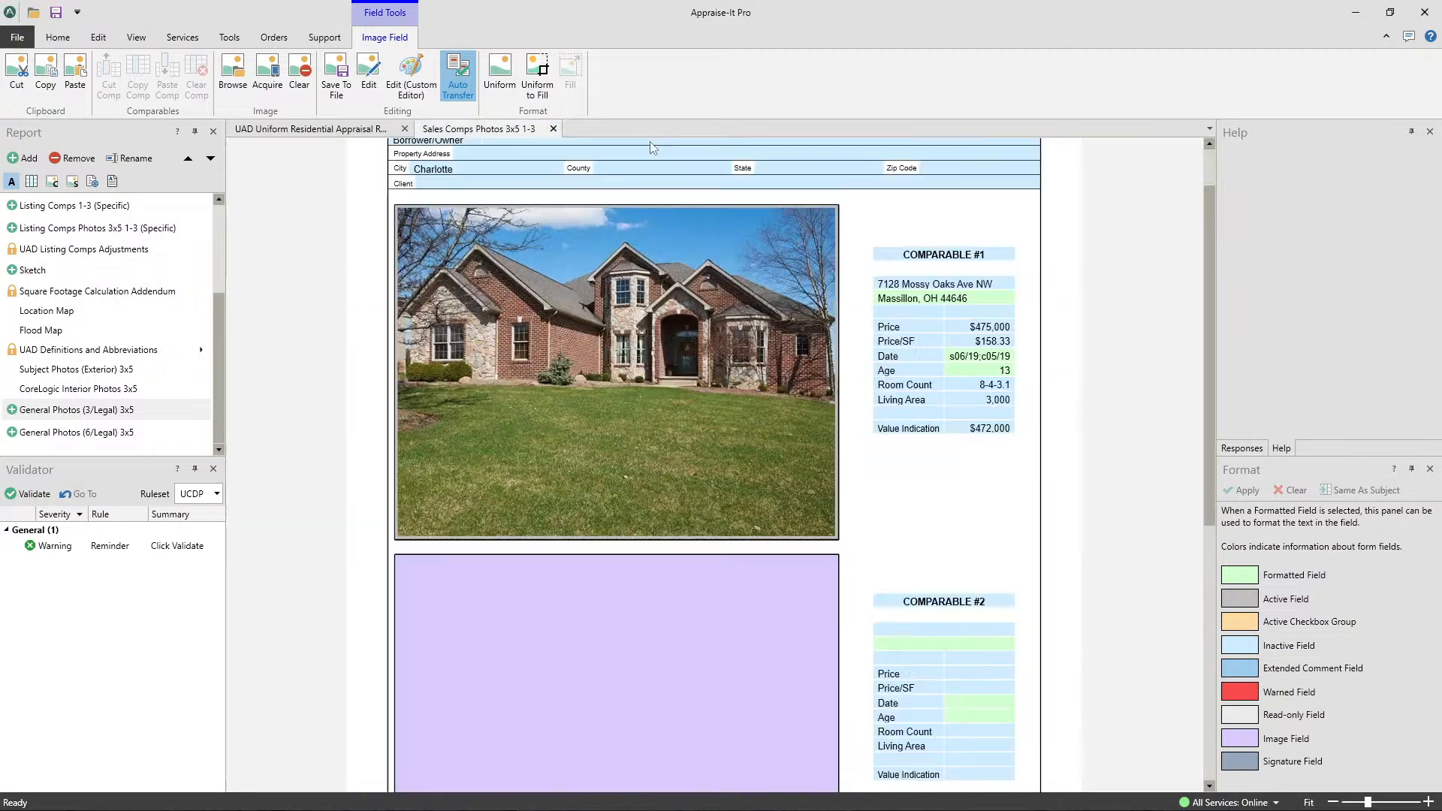
{"action": "left_click", "coordinate": [554, 128]}
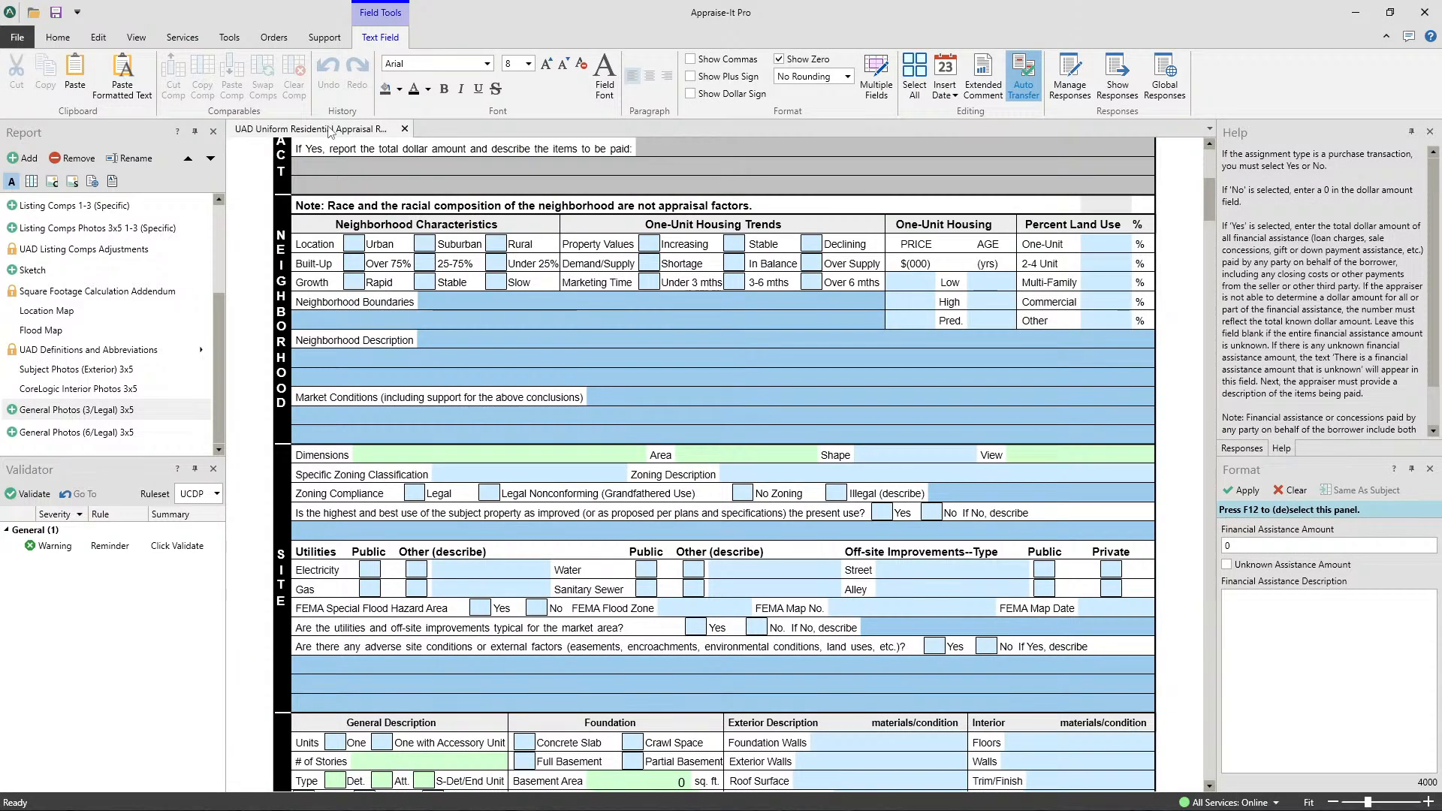
{"action": "scroll", "coordinate": [567, 314], "scroll_direction": "up", "scroll_amount": 5}
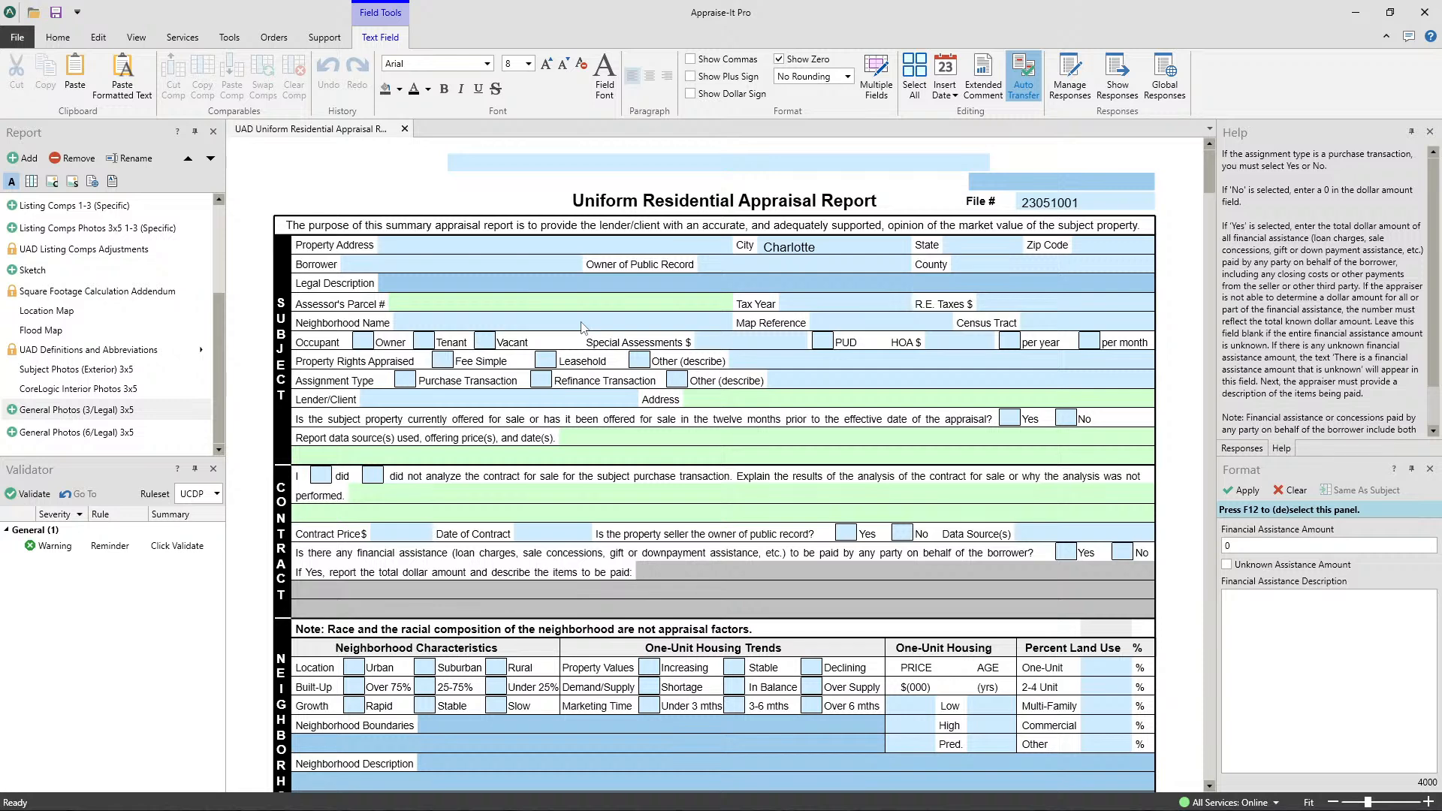
- Save the current report as a template named Fort Mill in the FNMA-1004-0911 templates folder
{"action": "left_click", "coordinate": [98, 39]}
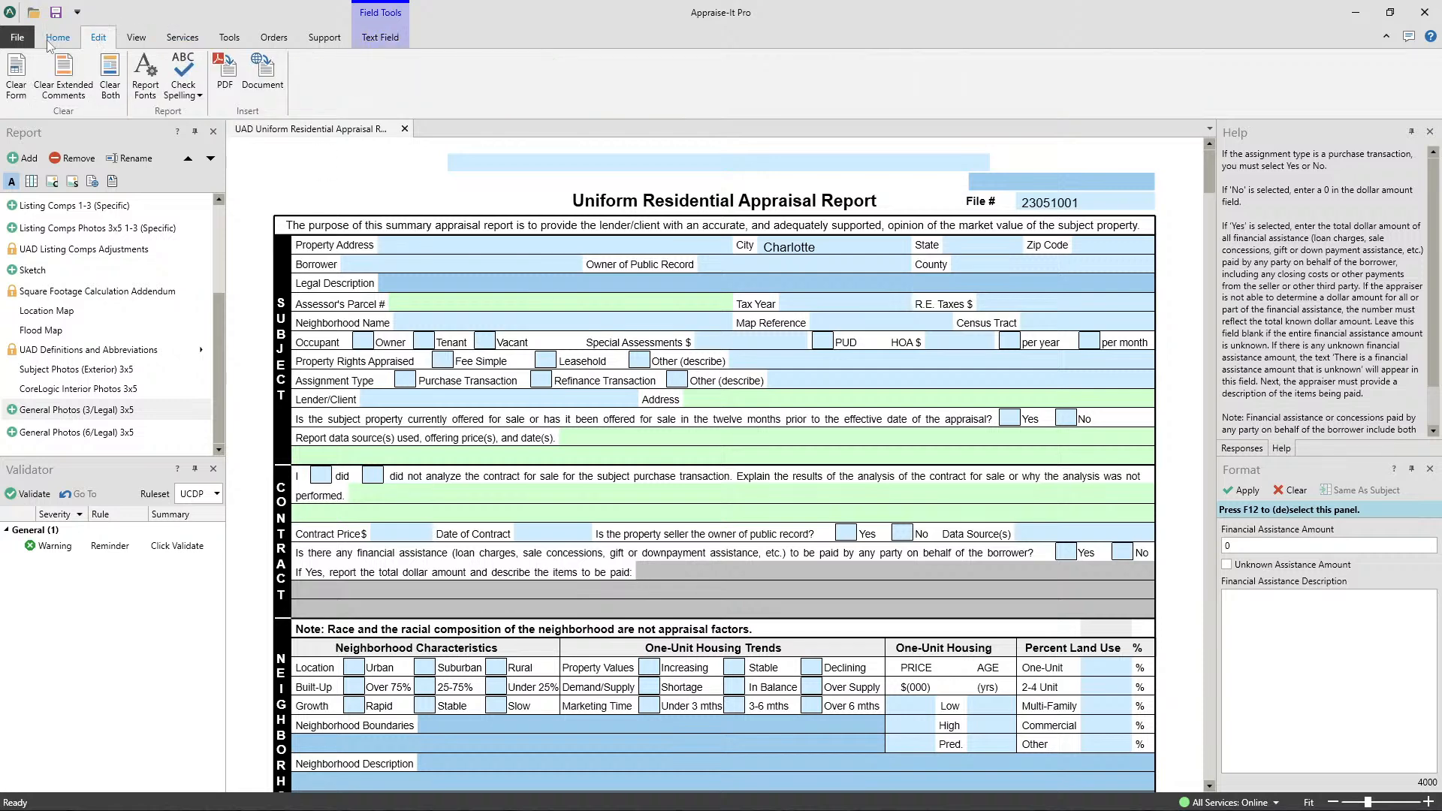
{"action": "left_click", "coordinate": [56, 41]}
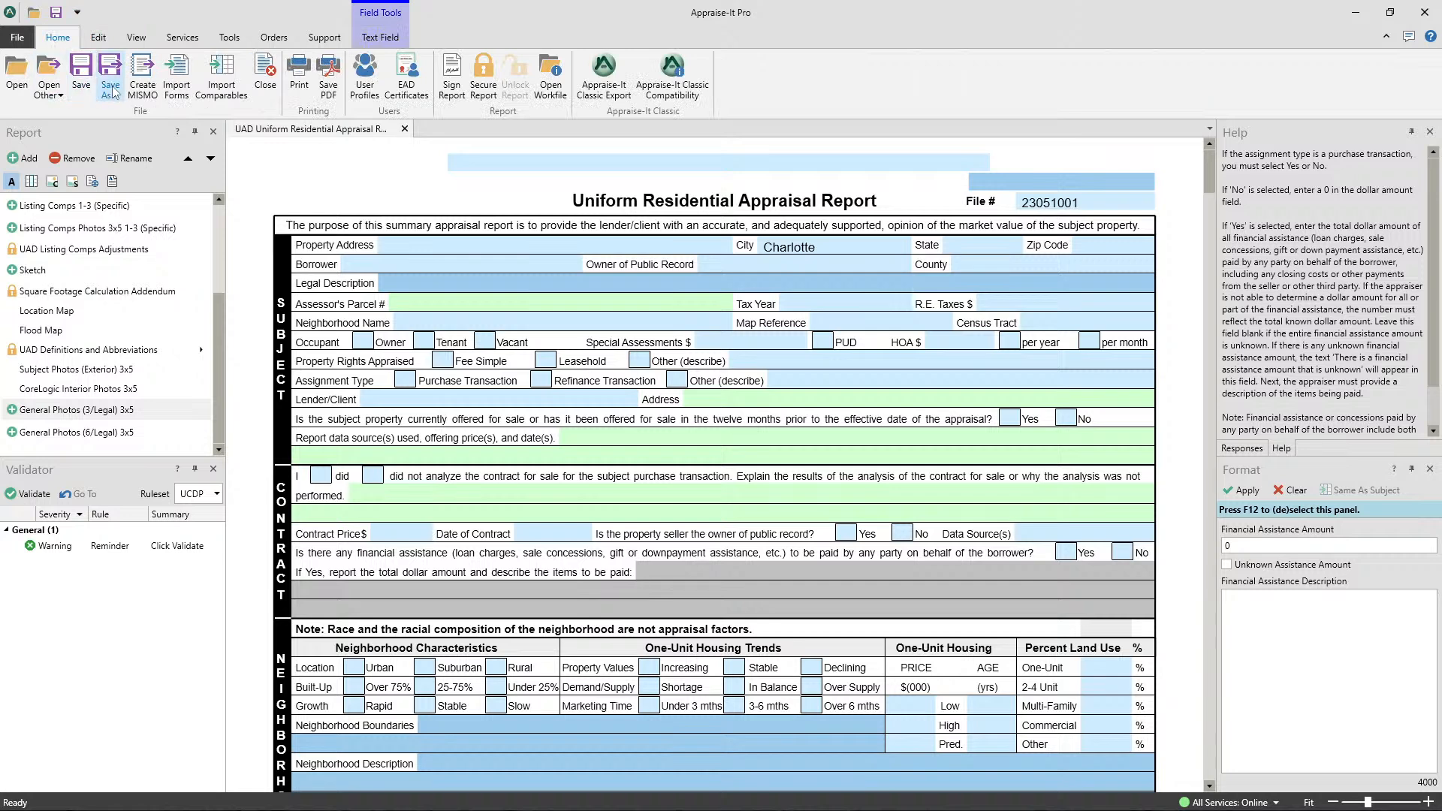
{"action": "left_click", "coordinate": [113, 93]}
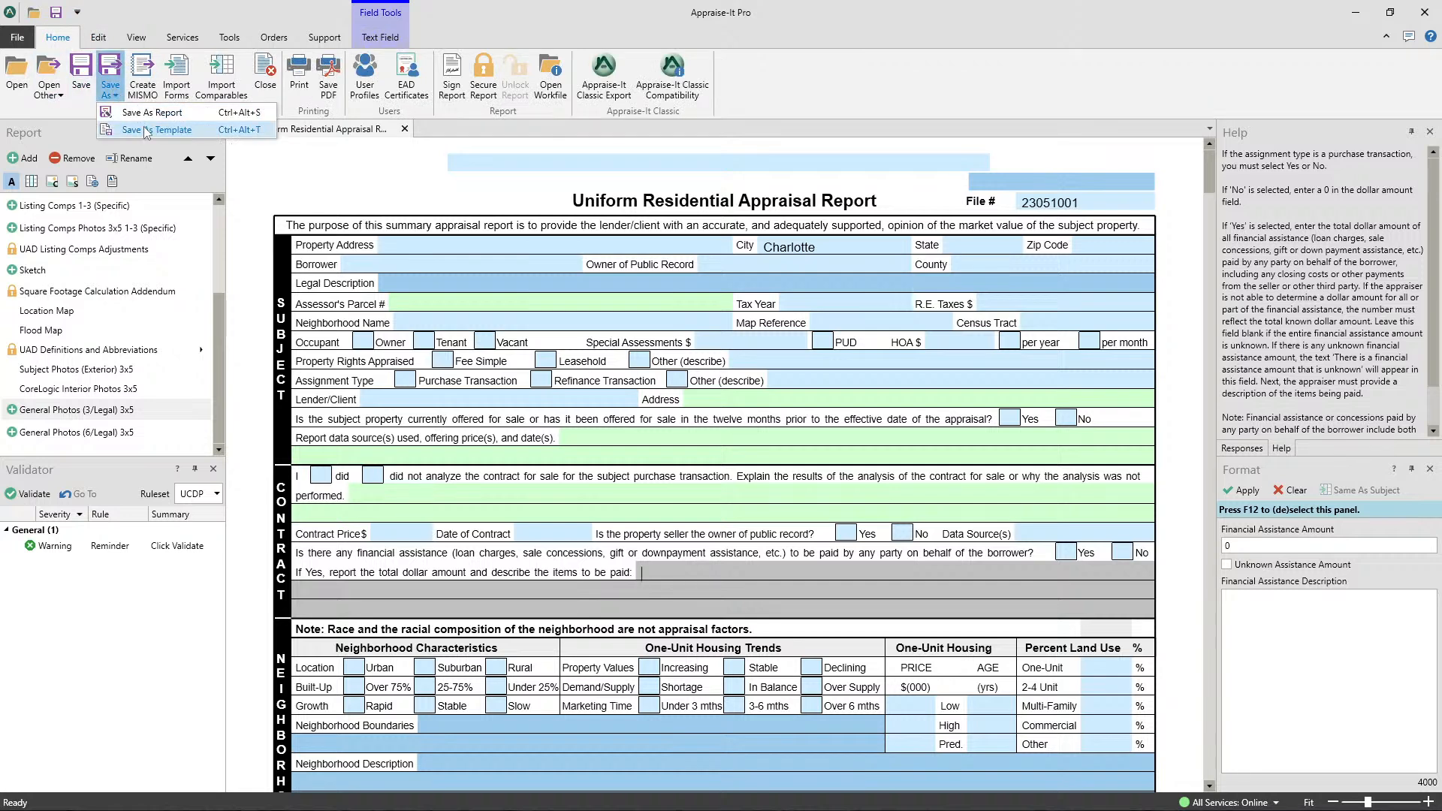
{"action": "left_click", "coordinate": [112, 89]}
{"action": "left_click", "coordinate": [112, 61]}
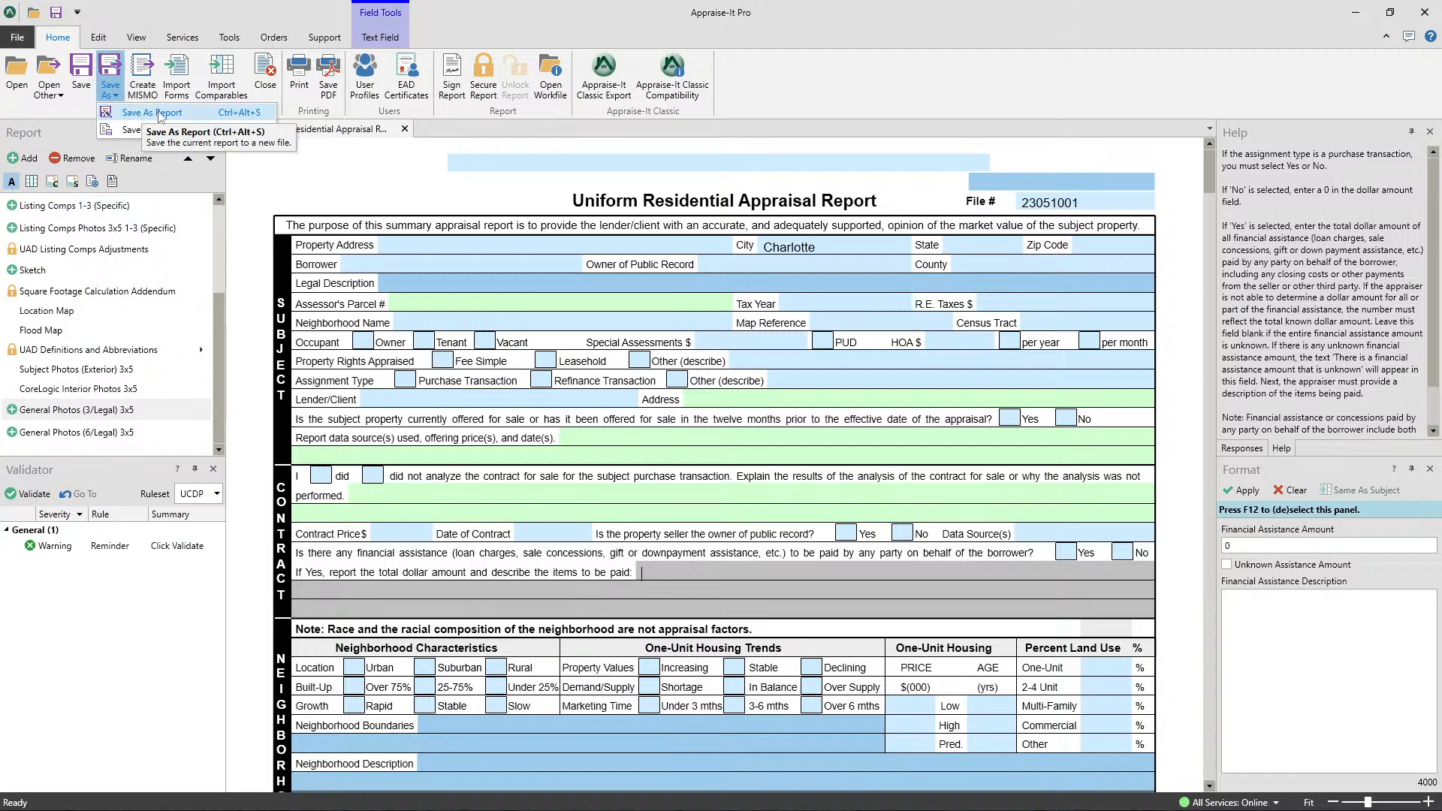
{"action": "left_click", "coordinate": [143, 133]}
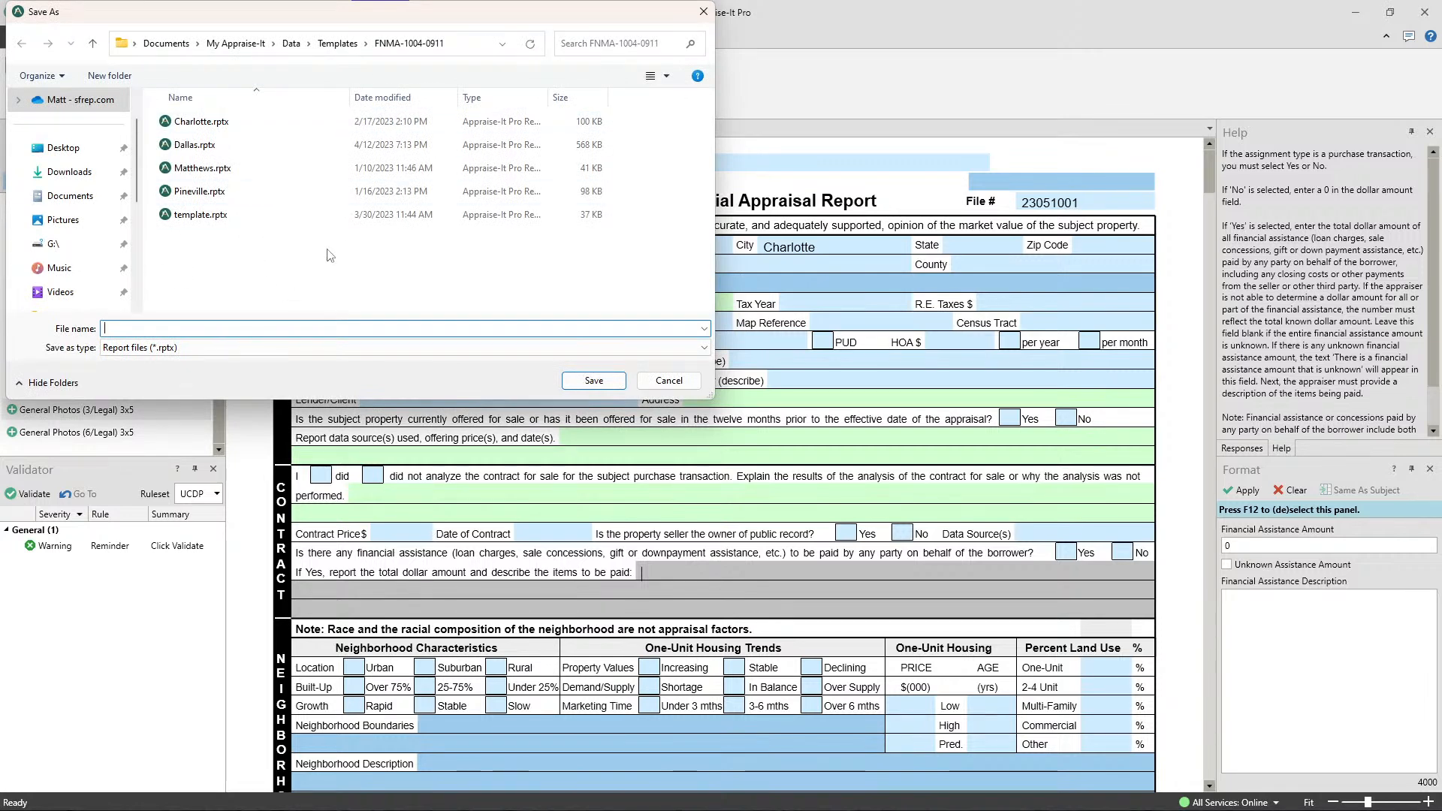
{"action": "type", "text": "Fort Mill"}
{"action": "left_click", "coordinate": [594, 381]}
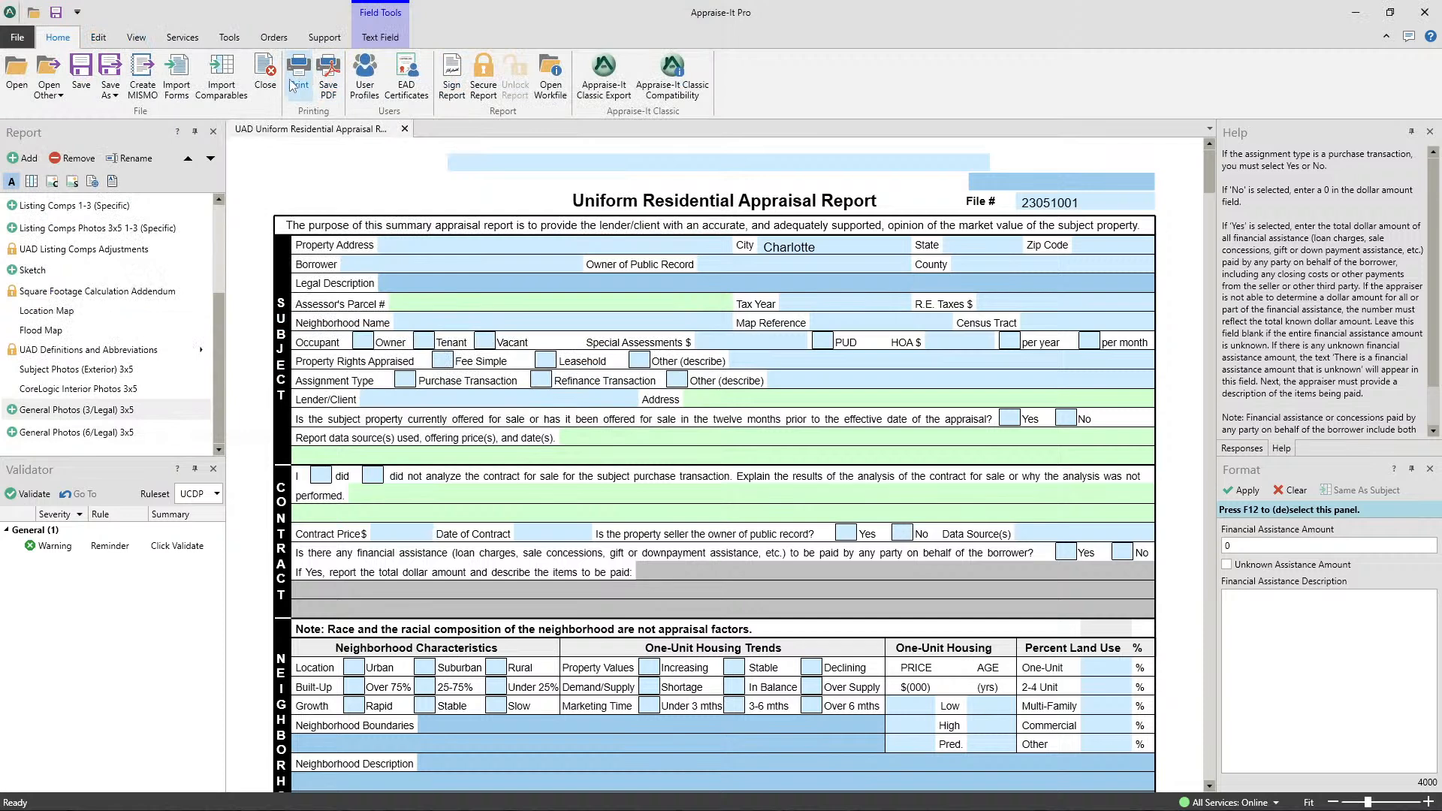
- Close the report without saving and create a UAD Uniform Residential Appraisal Report from the Fort Mill template
{"action": "left_click", "coordinate": [265, 75]}
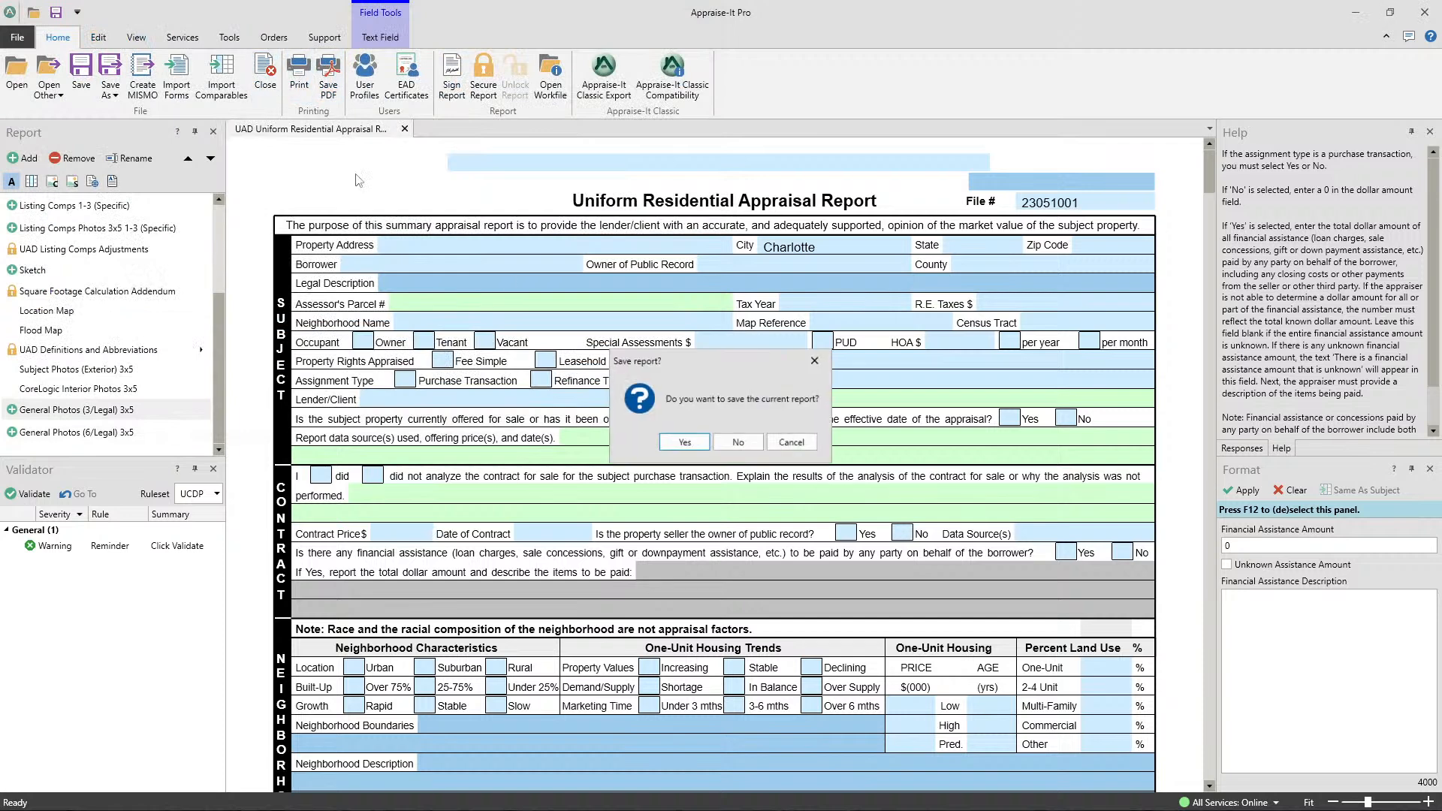
{"action": "left_click", "coordinate": [739, 444]}
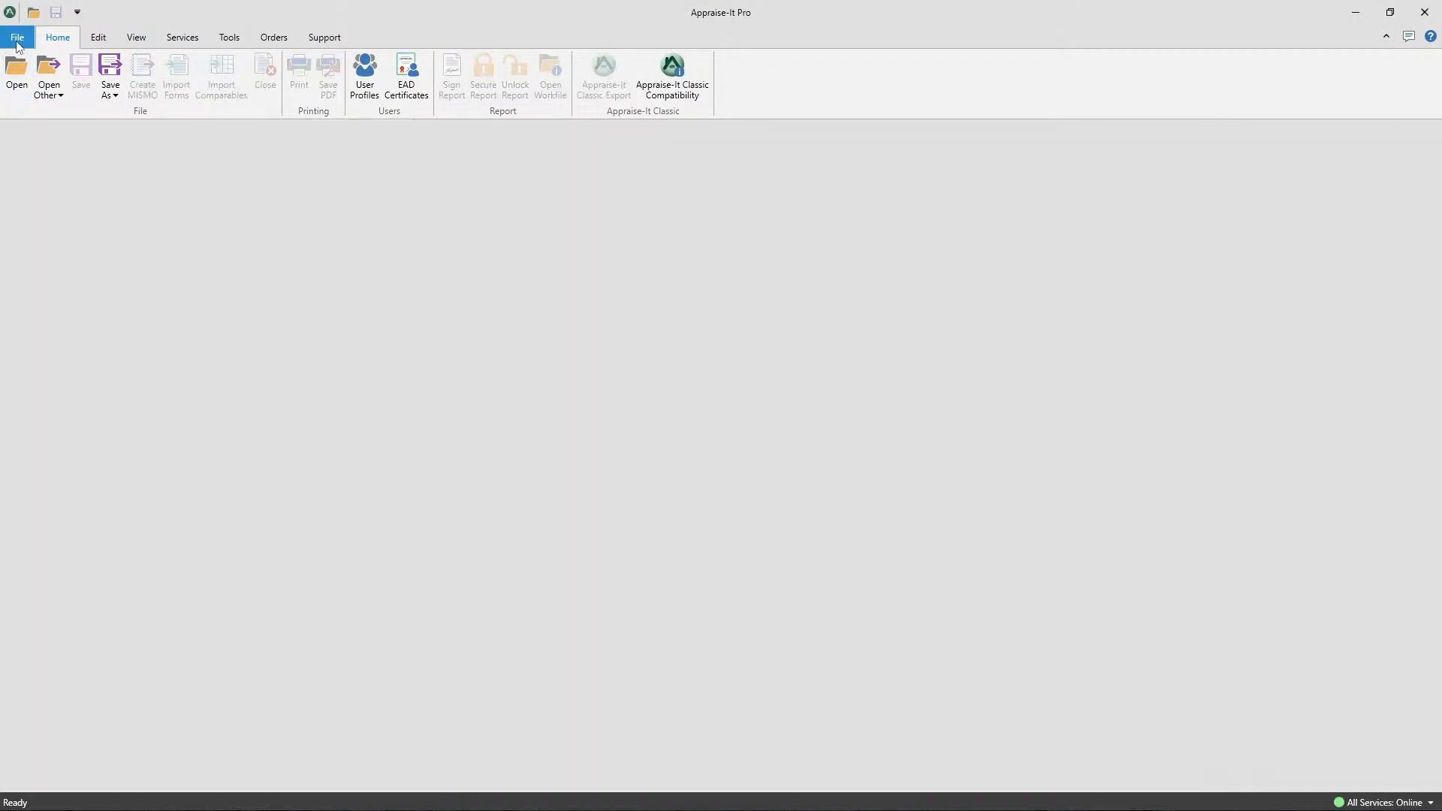
{"action": "left_click", "coordinate": [15, 69]}
{"action": "left_click", "coordinate": [25, 101]}
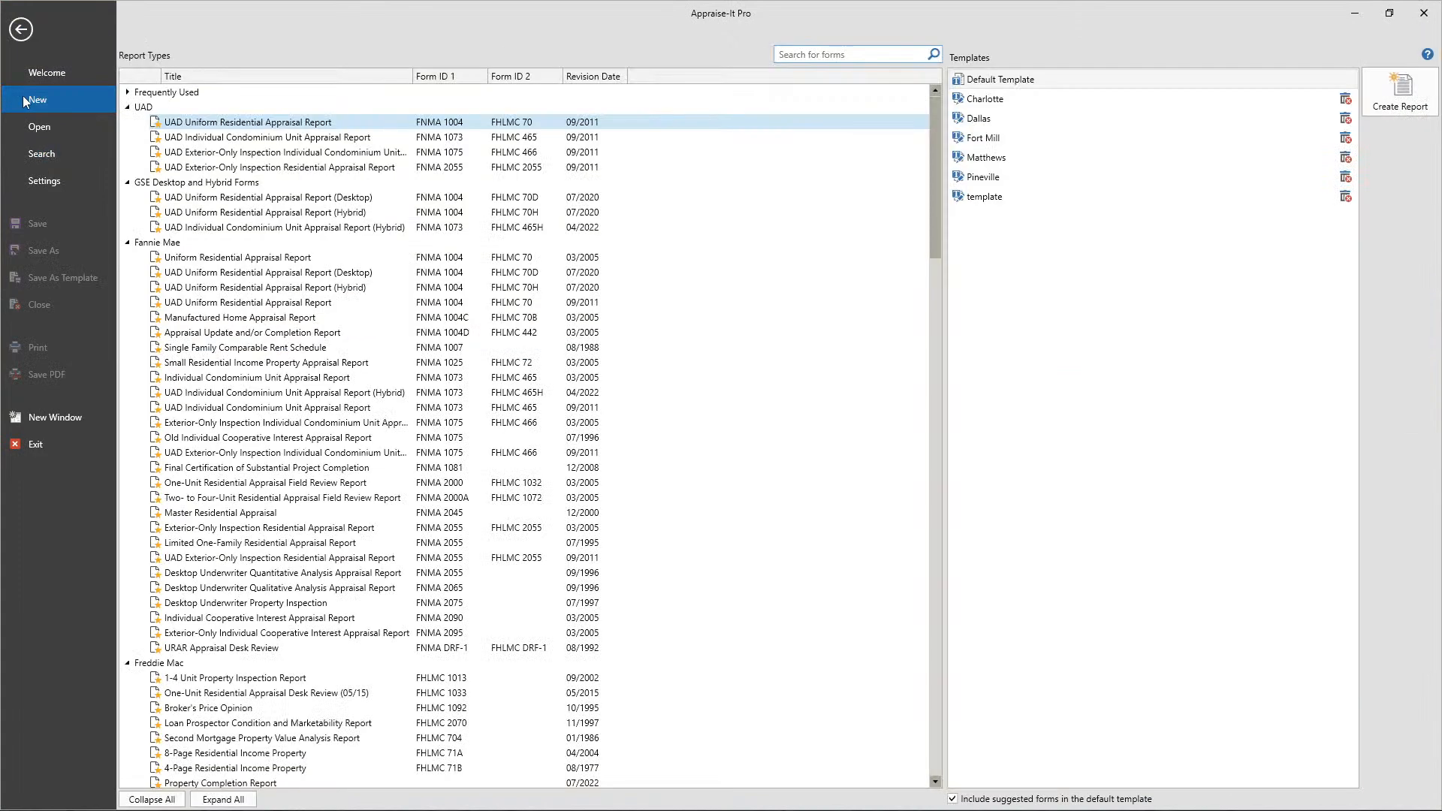
{"action": "left_click", "coordinate": [396, 125]}
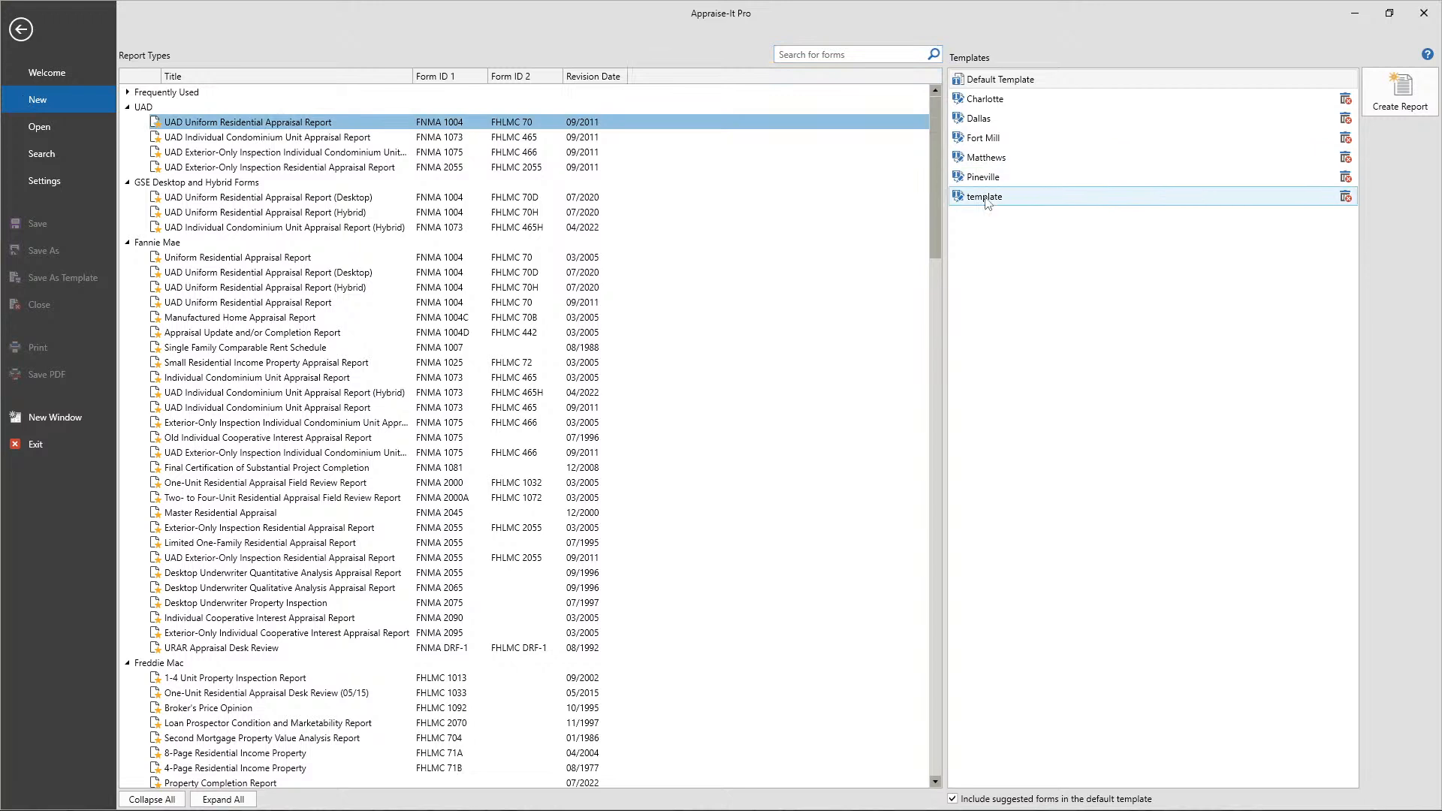
{"action": "double_click", "coordinate": [998, 140]}
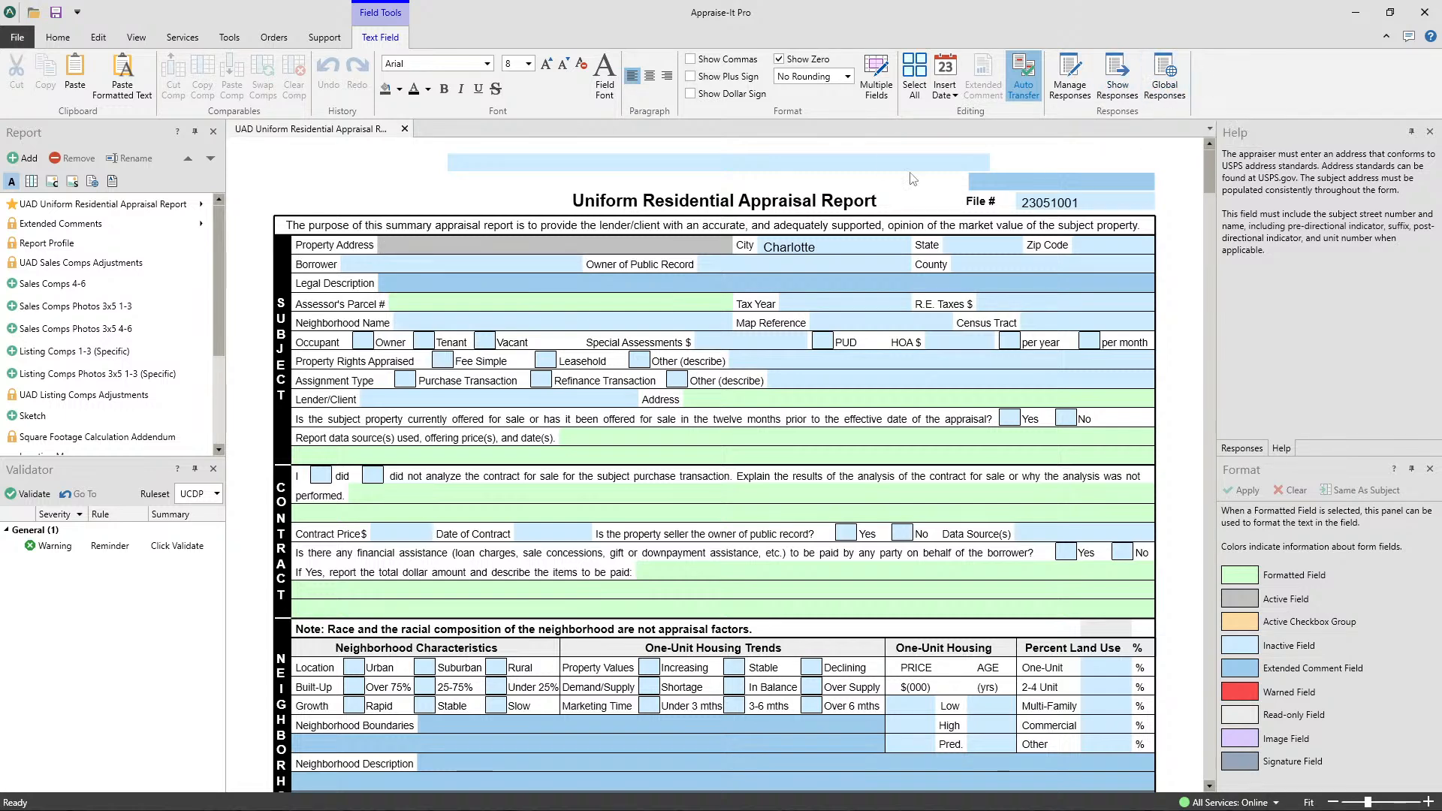
- Close the template-based report without saving and open Pro Sample.rptx from the My Appraise-It\Data folder among the recent reports
{"action": "left_click", "coordinate": [65, 42]}
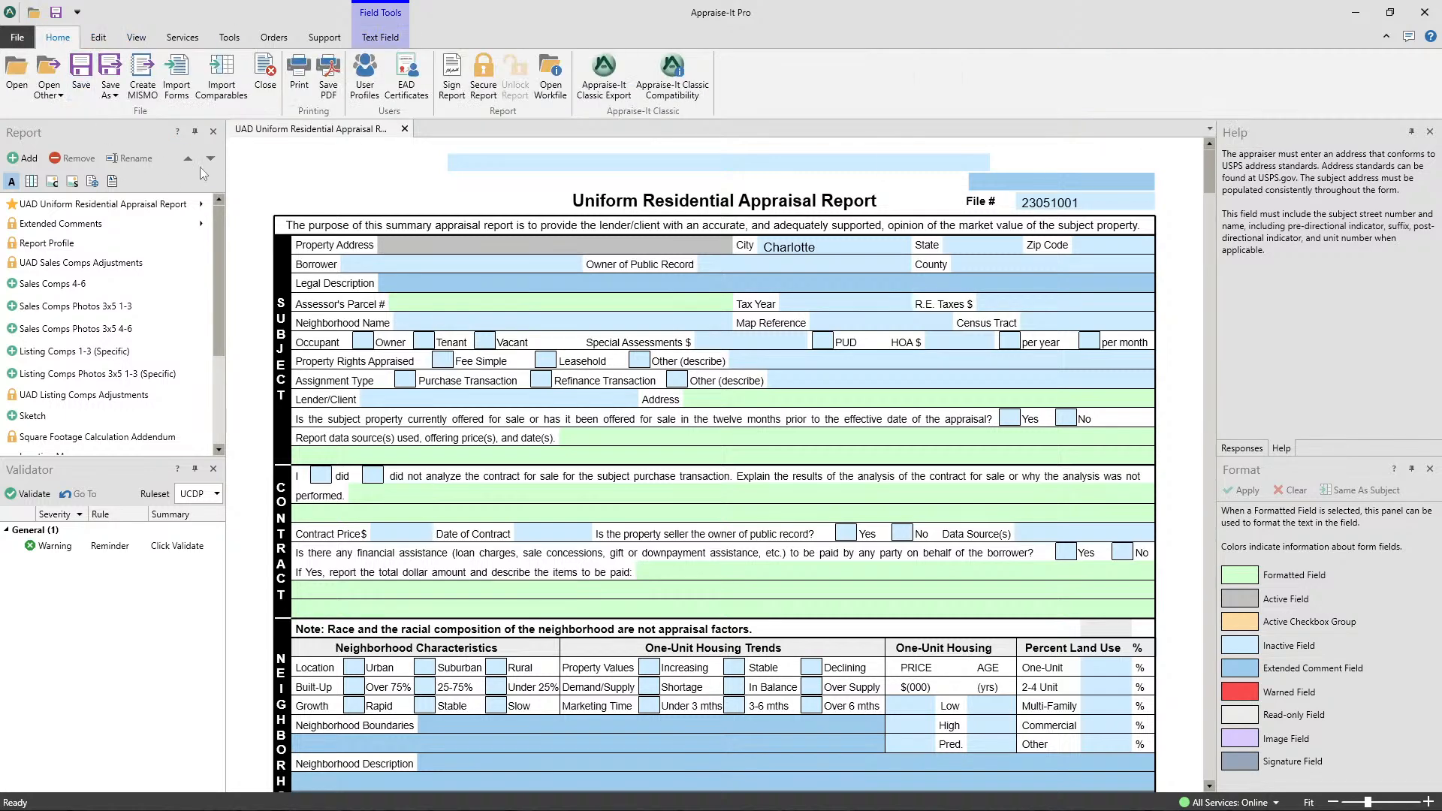
{"action": "left_click", "coordinate": [265, 75]}
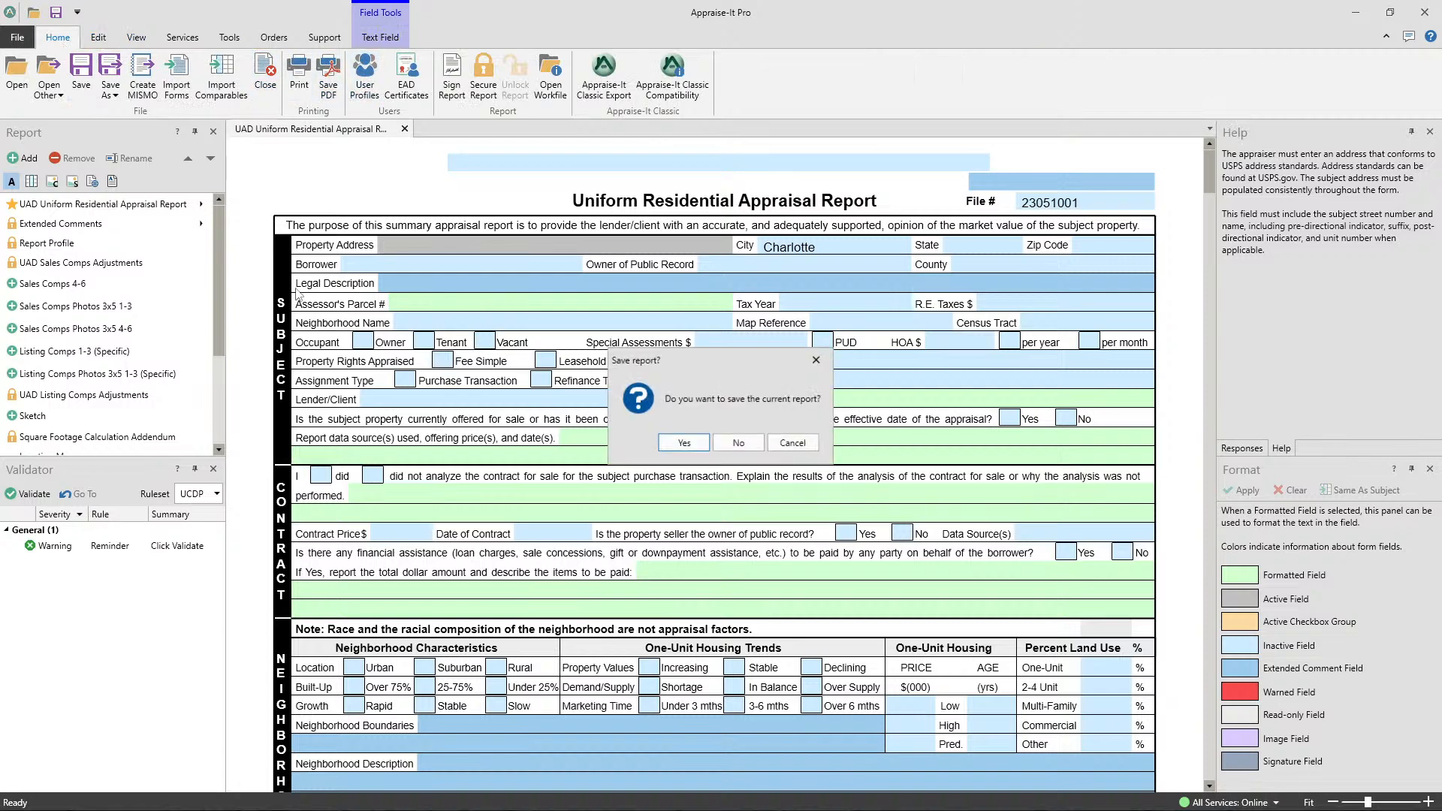
{"action": "left_click", "coordinate": [736, 444]}
{"action": "left_click", "coordinate": [18, 37]}
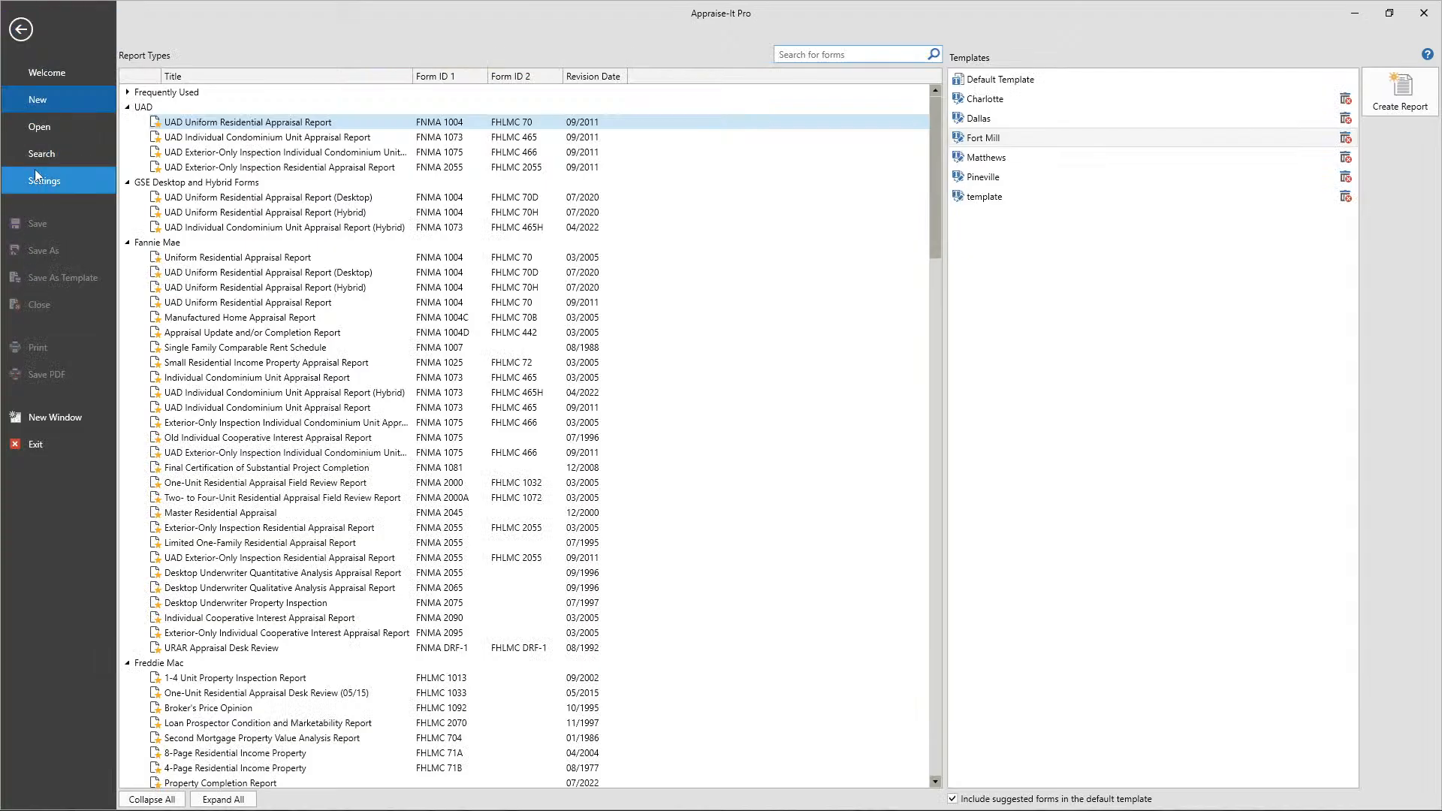
{"action": "left_click", "coordinate": [35, 128]}
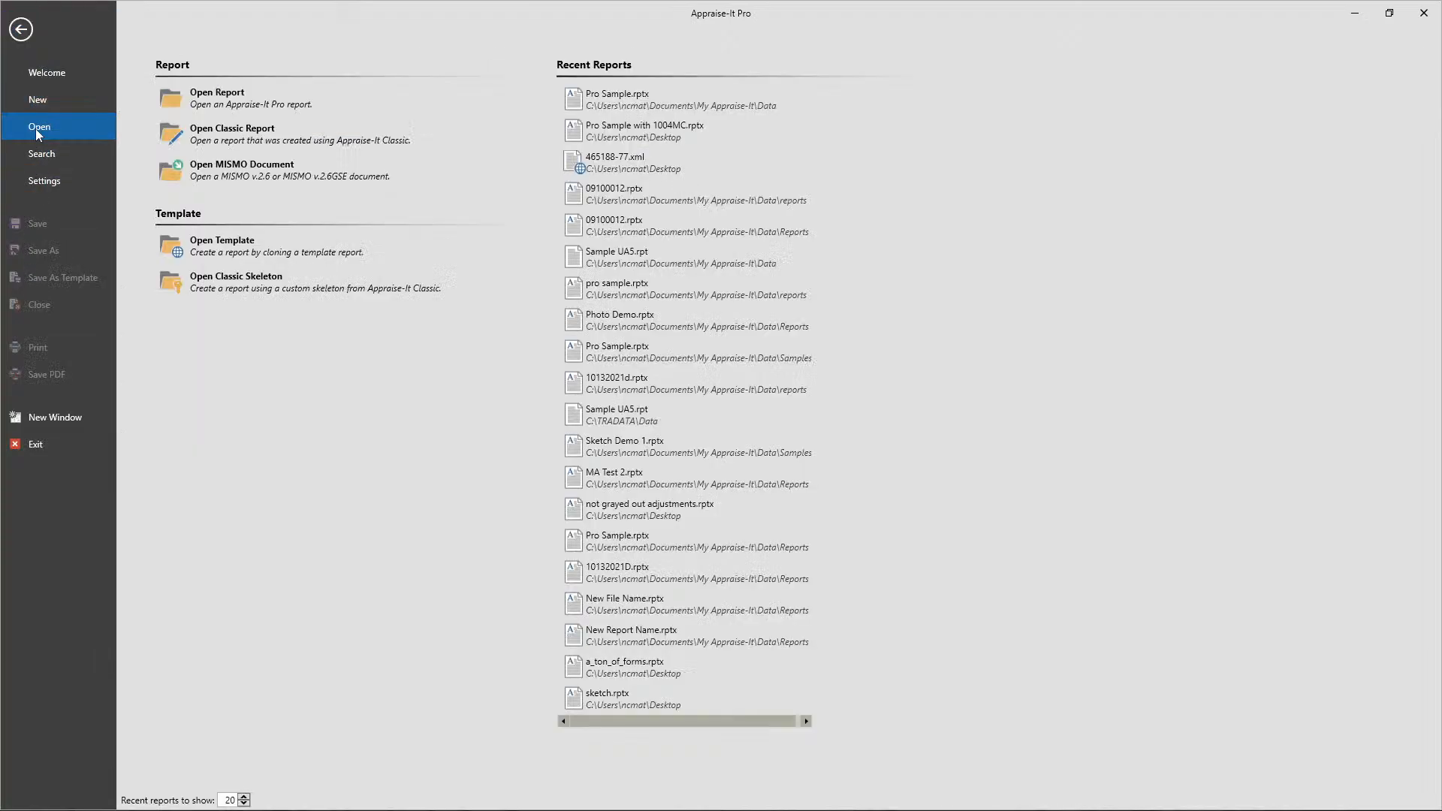
{"action": "left_click", "coordinate": [624, 100]}
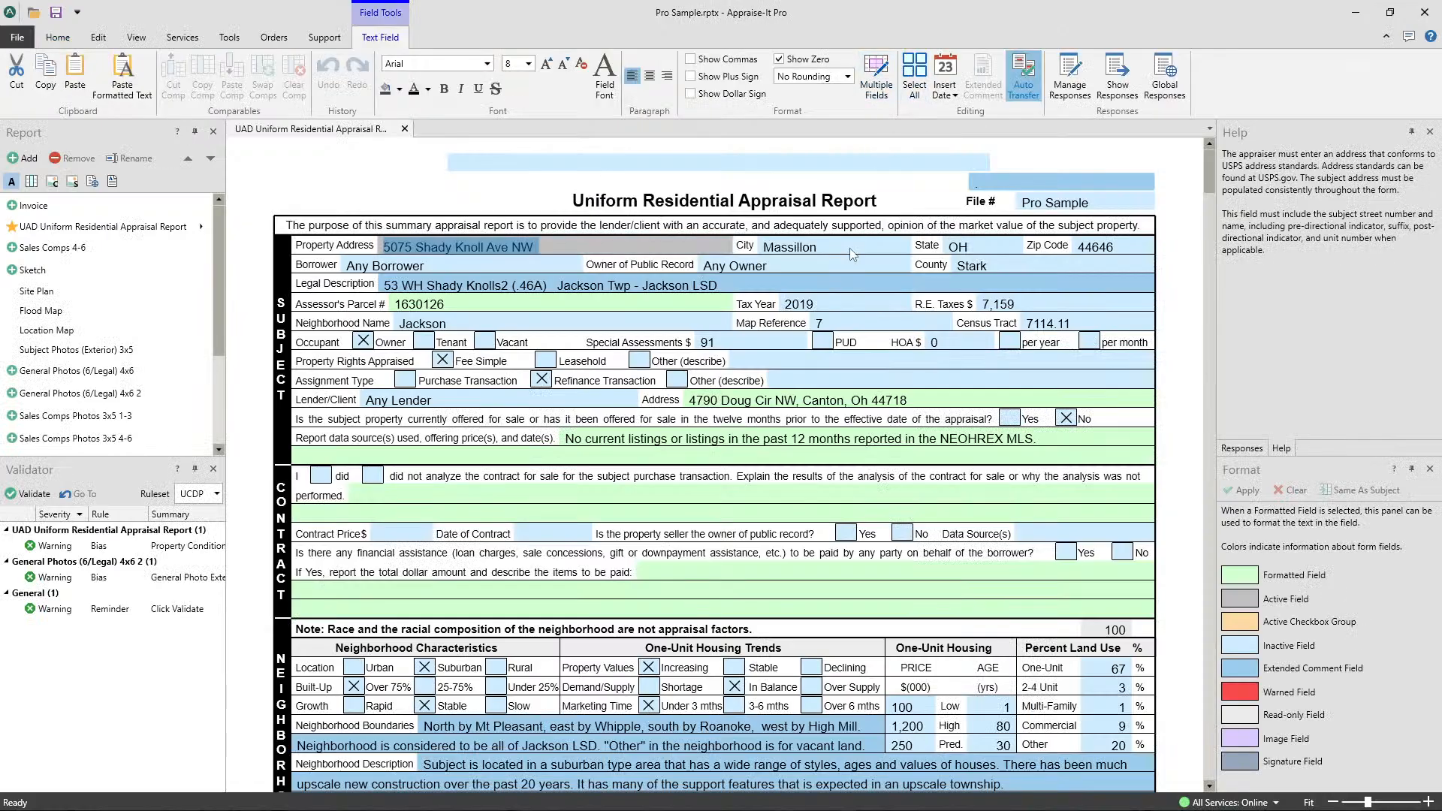
- Clear the entire comp under Comparable Sale #1 in the sales comparison grid
{"action": "scroll", "coordinate": [854, 256], "scroll_direction": "down", "scroll_amount": 15}
{"action": "scroll", "coordinate": [857, 336], "scroll_direction": "down", "scroll_amount": 3}
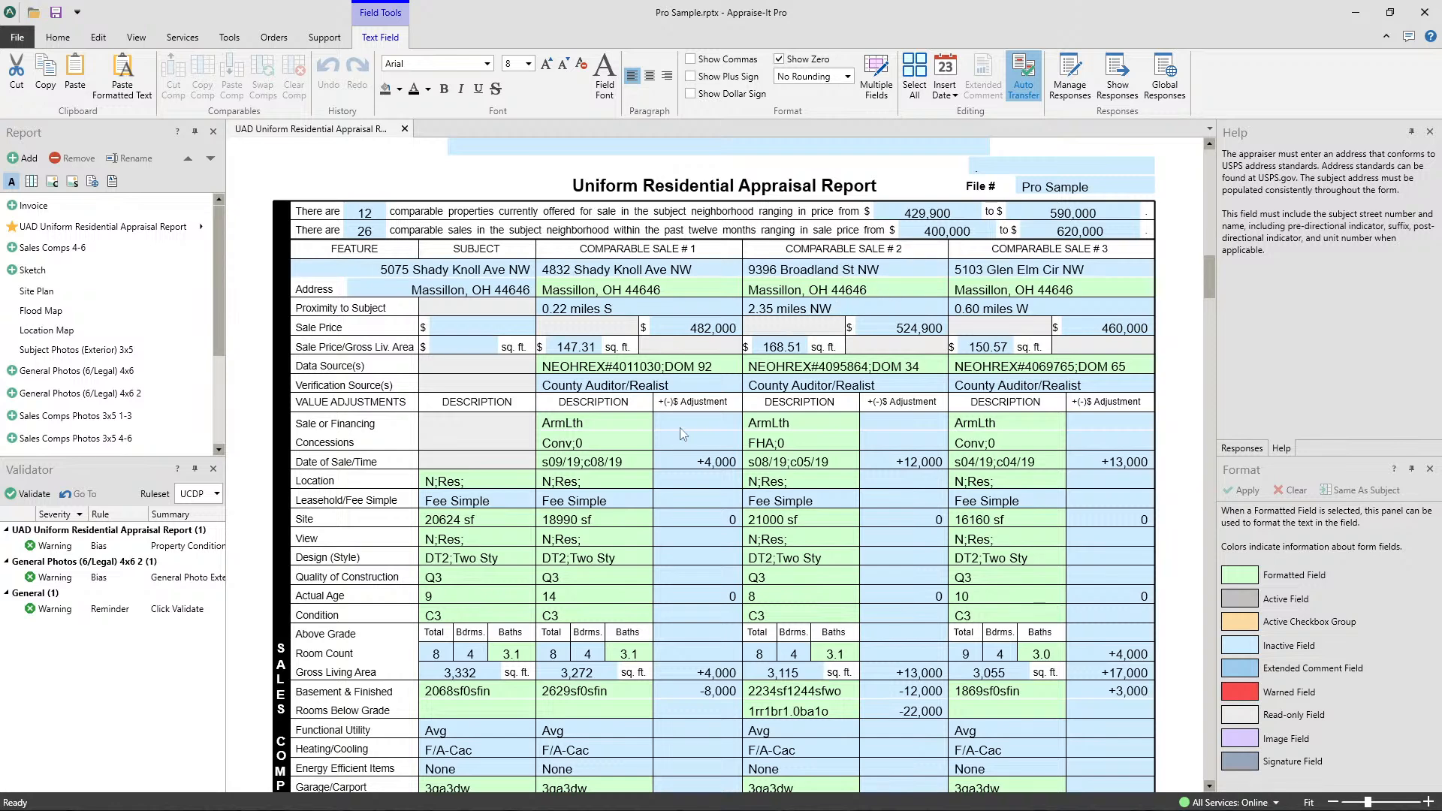
{"action": "right_click", "coordinate": [689, 523]}
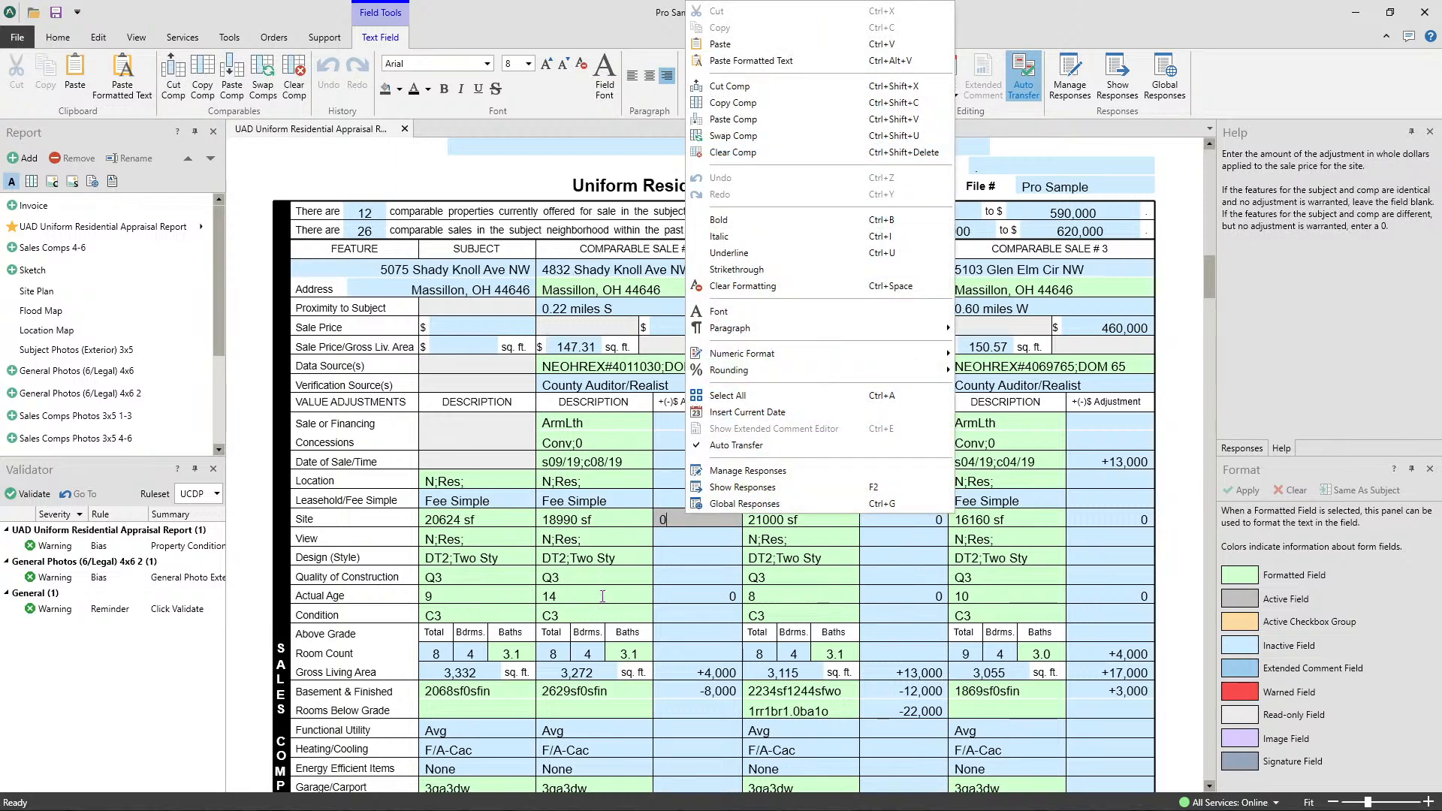
{"action": "right_click", "coordinate": [604, 599]}
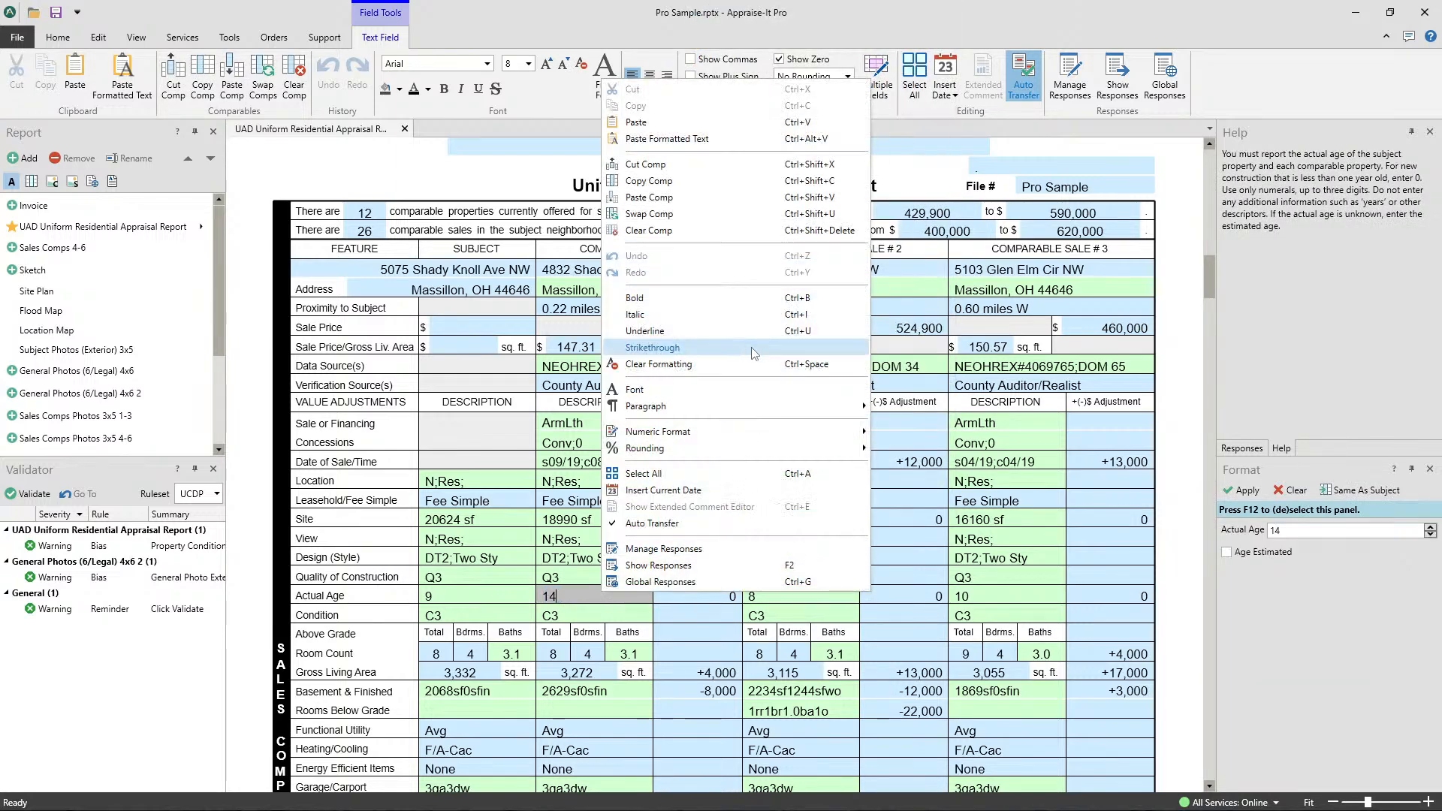
{"action": "left_click", "coordinate": [651, 231]}
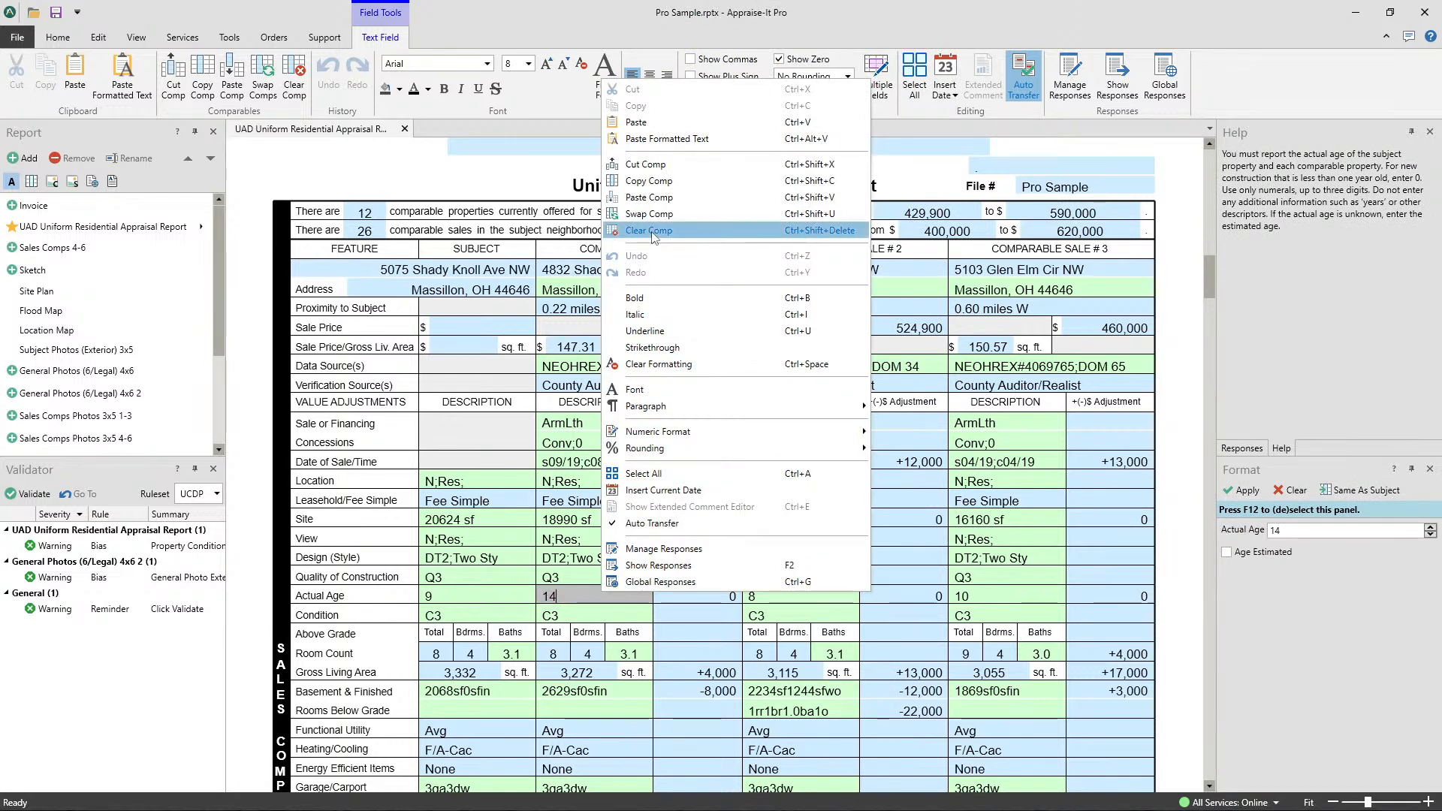
{"action": "left_click", "coordinate": [792, 442]}
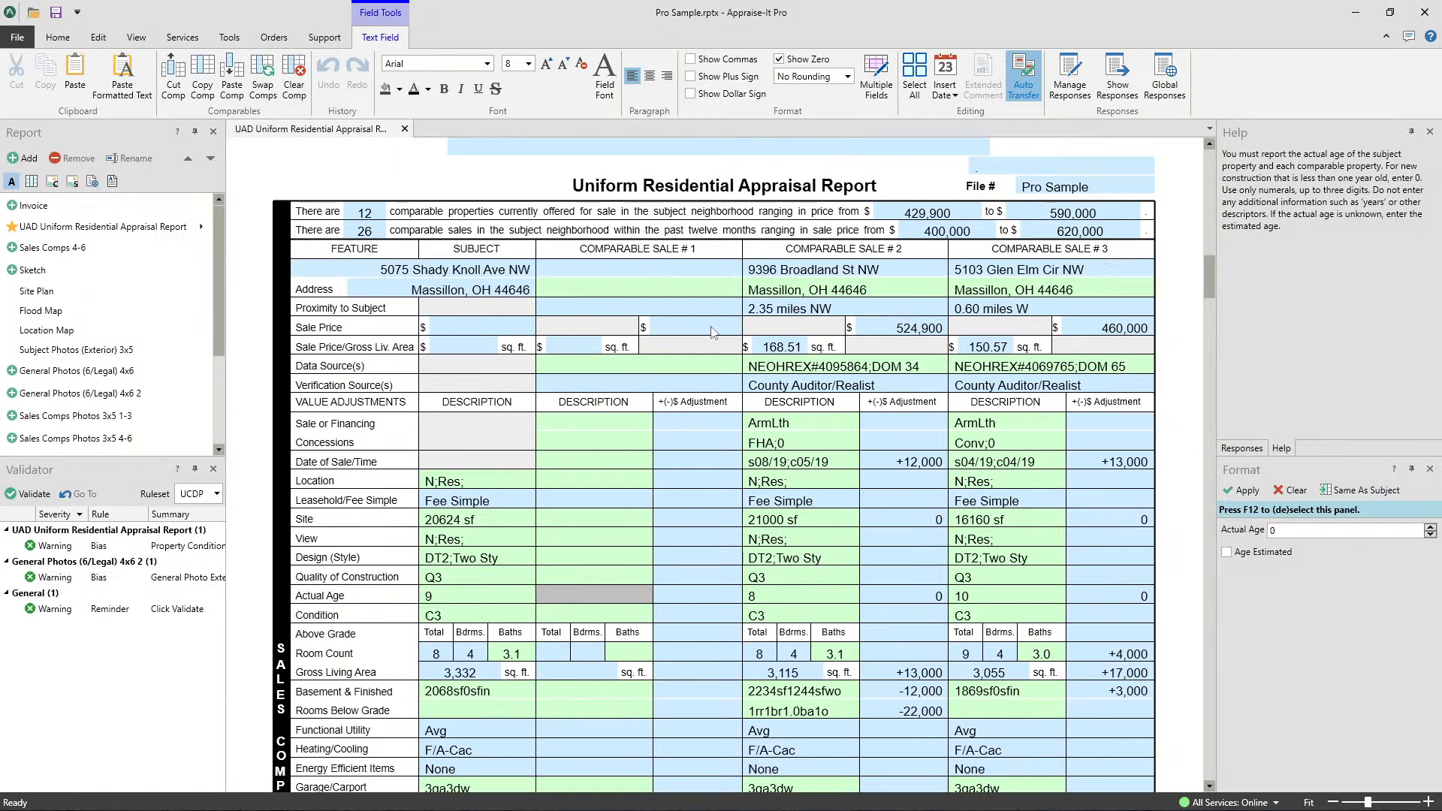
- Cut the comp from Comparable Sale #3 and paste it into Comparable Sale #1, overwriting the destination data
{"action": "right_click", "coordinate": [1088, 422]}
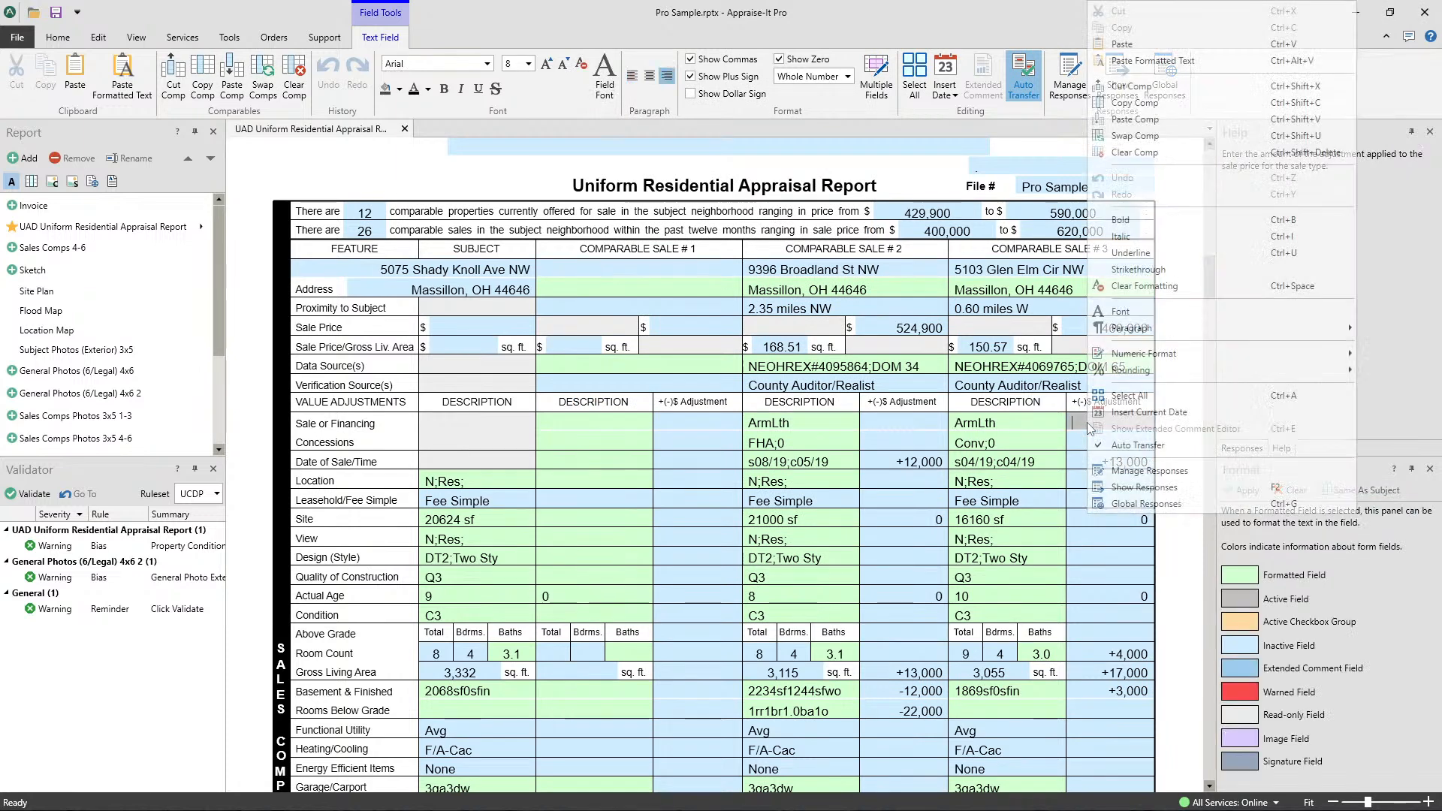
{"action": "left_click", "coordinate": [1149, 86]}
{"action": "left_click", "coordinate": [607, 424]}
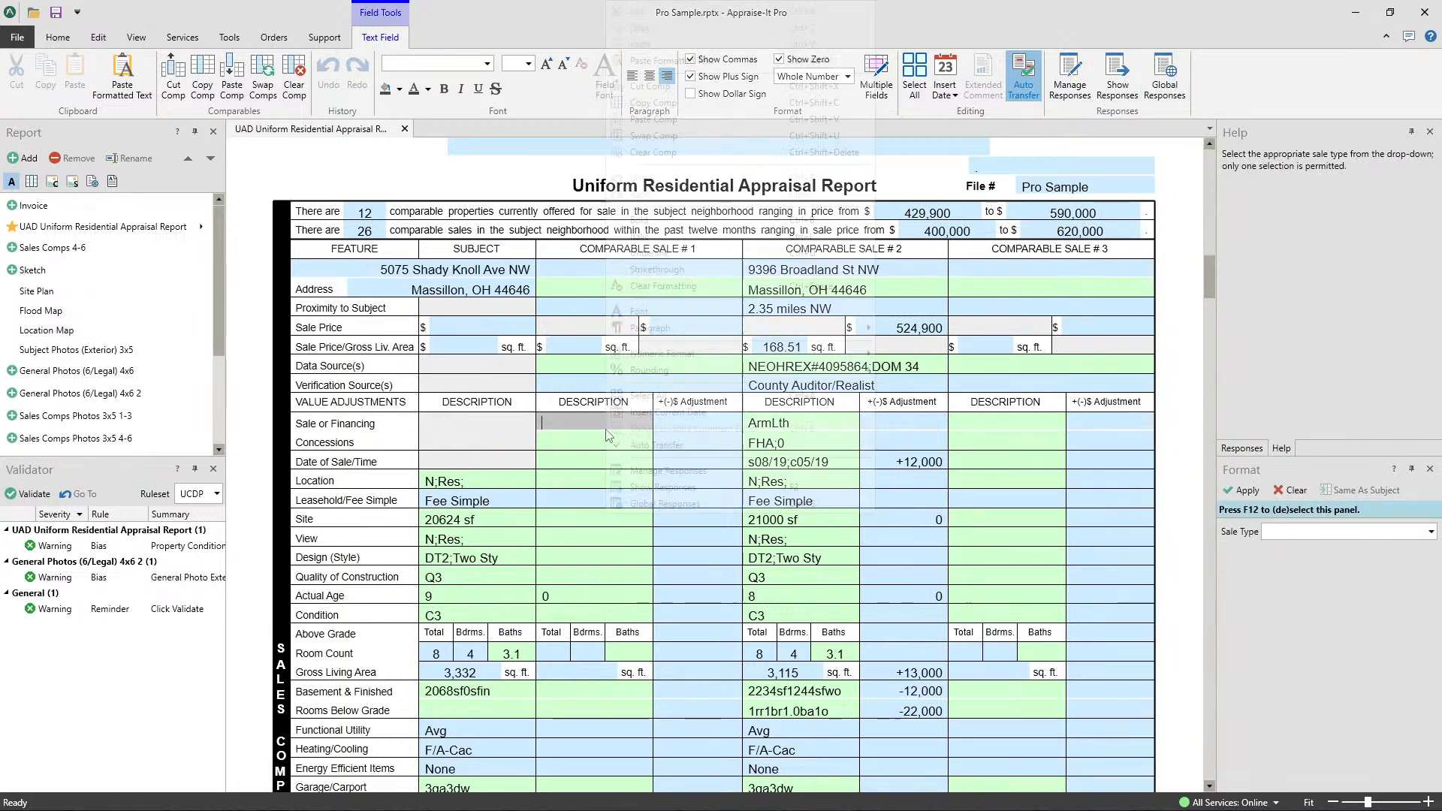
{"action": "right_click", "coordinate": [607, 425]}
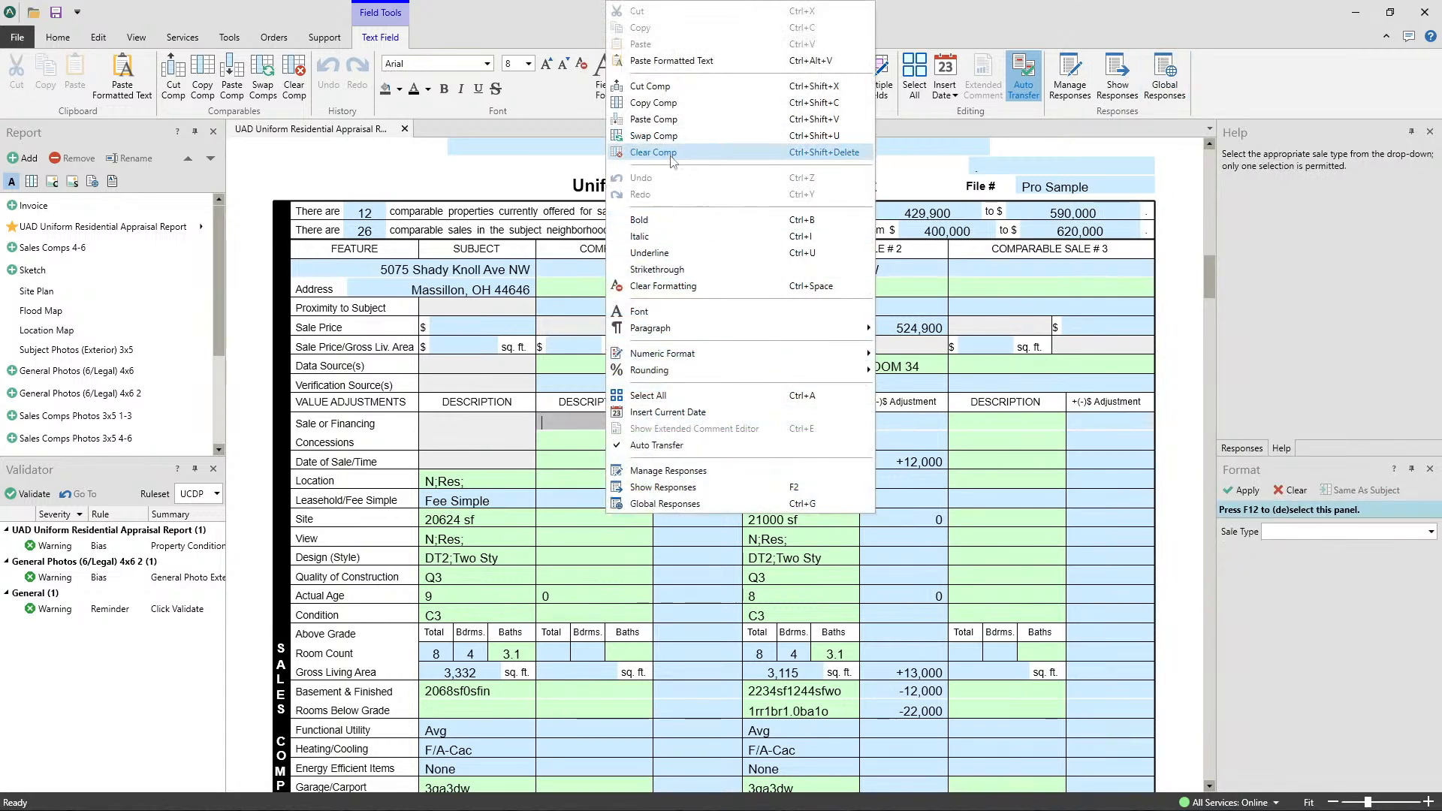
{"action": "left_click", "coordinate": [658, 121]}
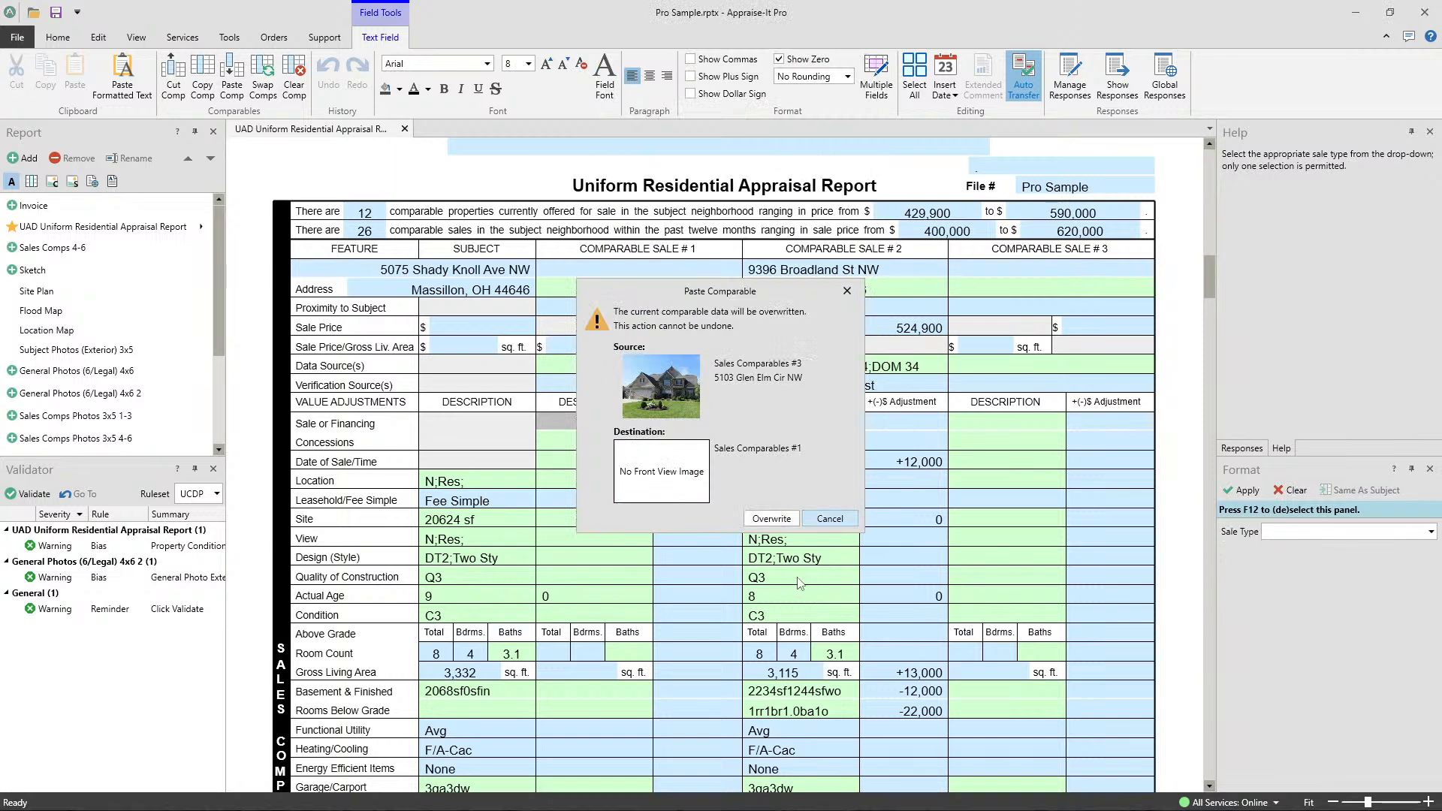
{"action": "left_click", "coordinate": [772, 518]}
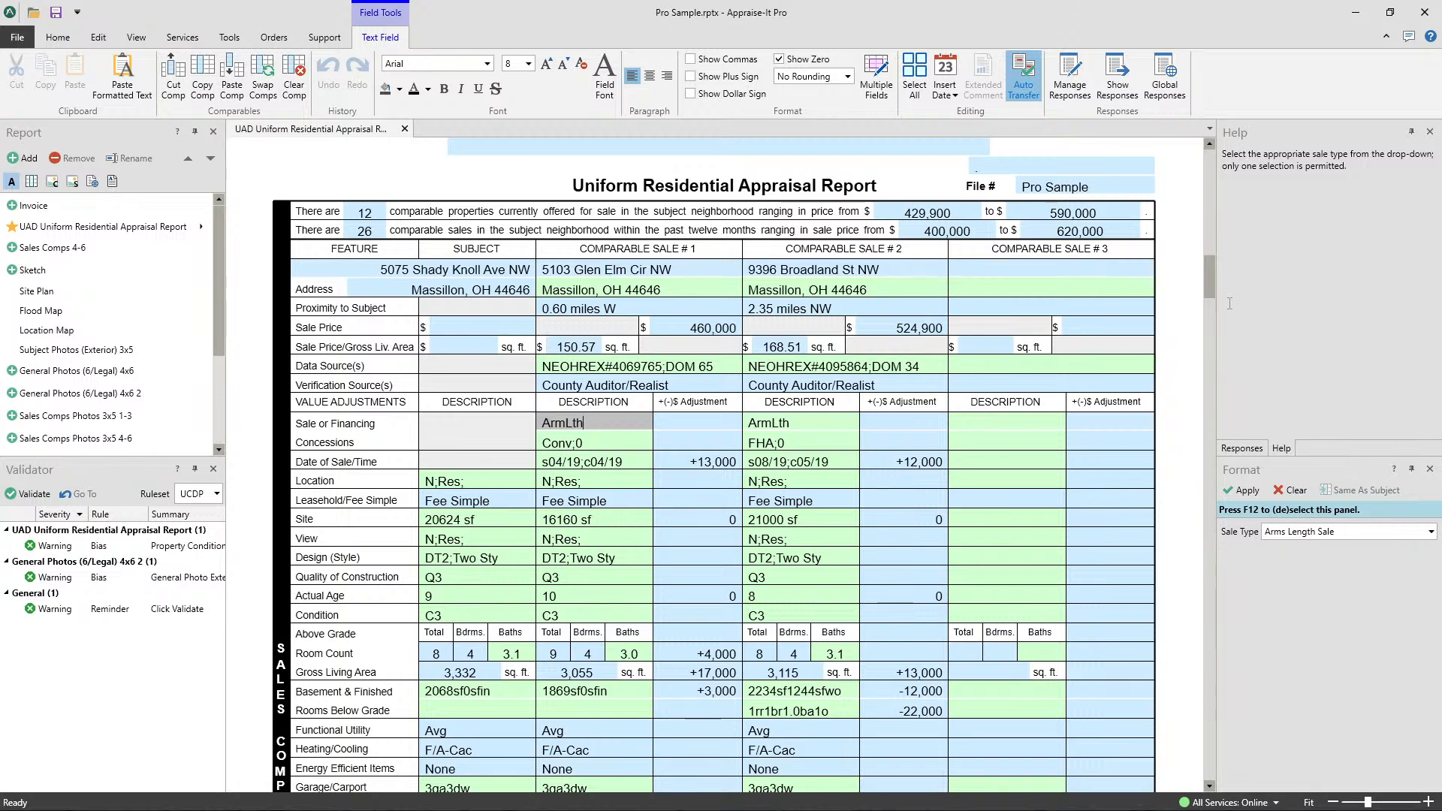
- Copy the comp from Comparable Sale #1 and paste it into the empty Comparable Sale #3
{"action": "right_click", "coordinate": [684, 438]}
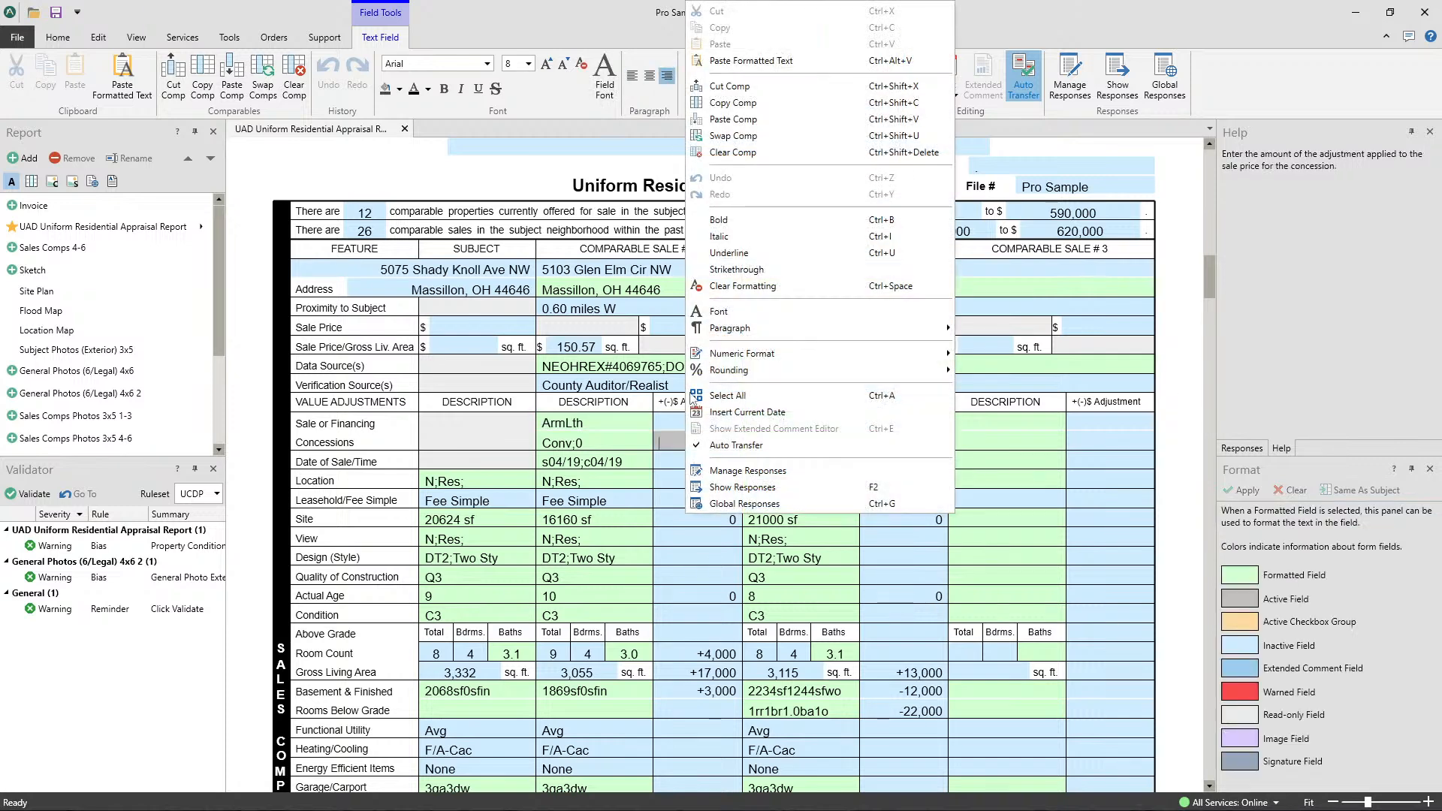
{"action": "left_click", "coordinate": [744, 104]}
{"action": "right_click", "coordinate": [1075, 440]}
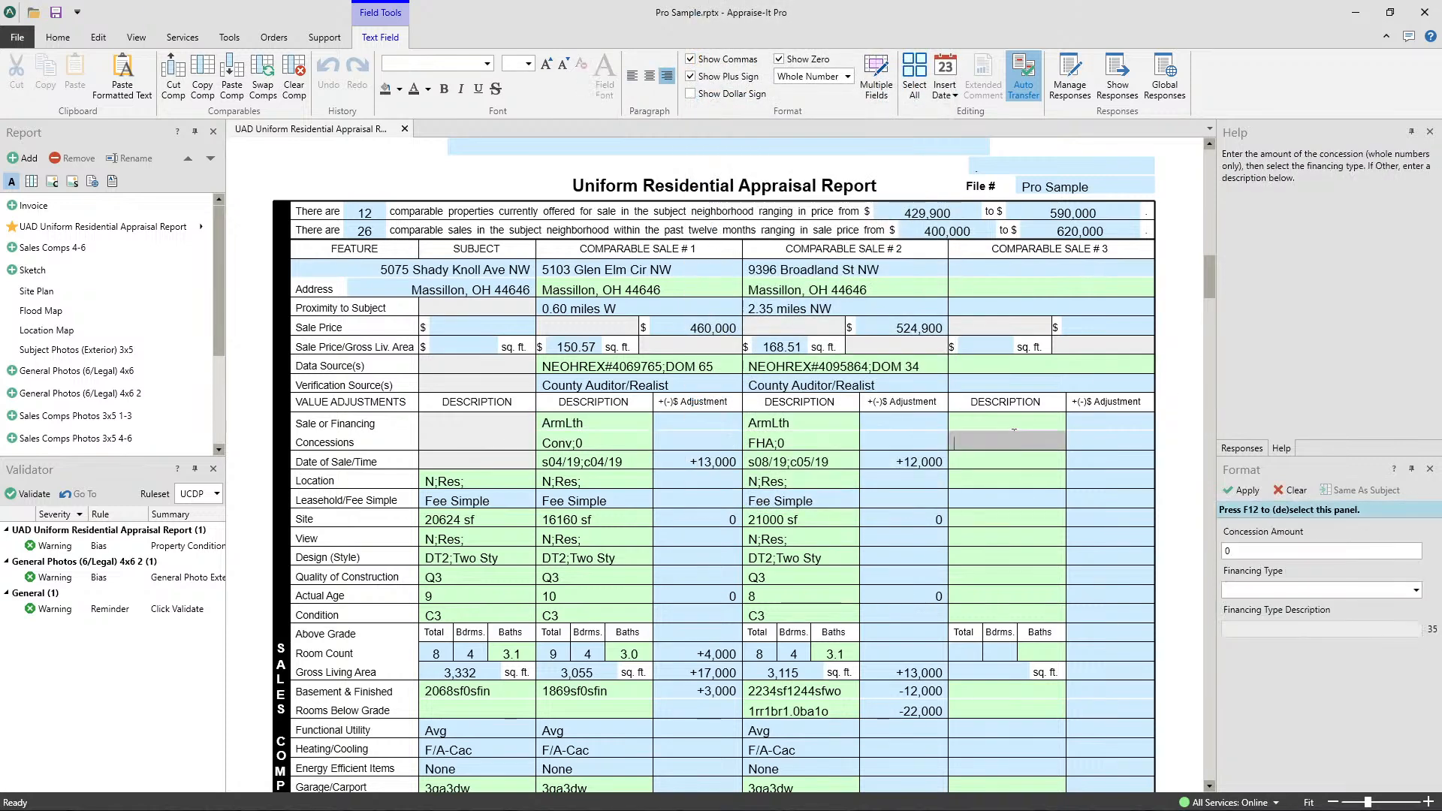
{"action": "left_click", "coordinate": [1071, 120]}
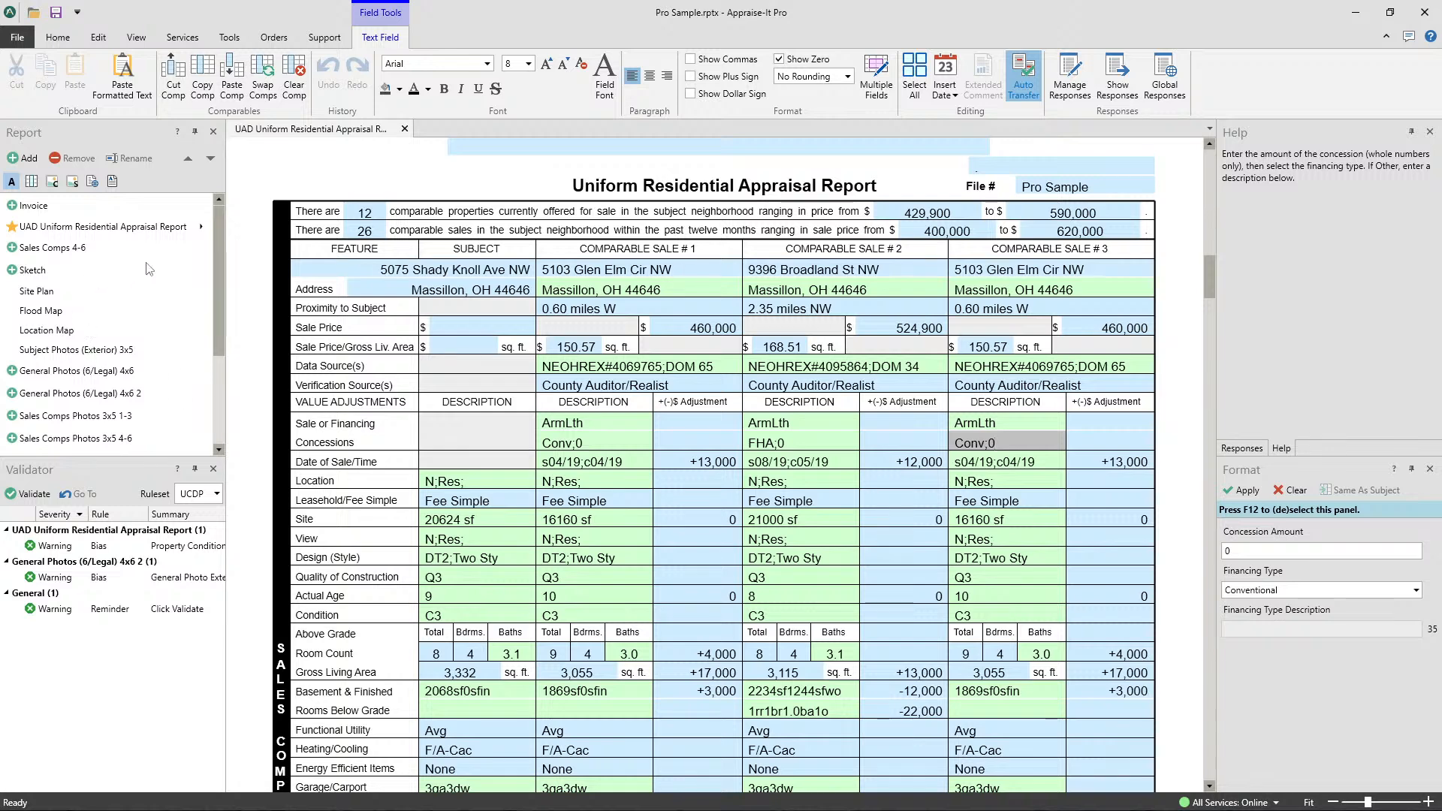
- Open the Sales Comps Photos 3x5 1-3 form and review the photos and data of all three comparables
{"action": "scroll", "coordinate": [116, 288], "scroll_direction": "down", "scroll_amount": 1}
{"action": "scroll", "coordinate": [116, 288], "scroll_direction": "up", "scroll_amount": 1}
{"action": "left_click", "coordinate": [89, 416]}
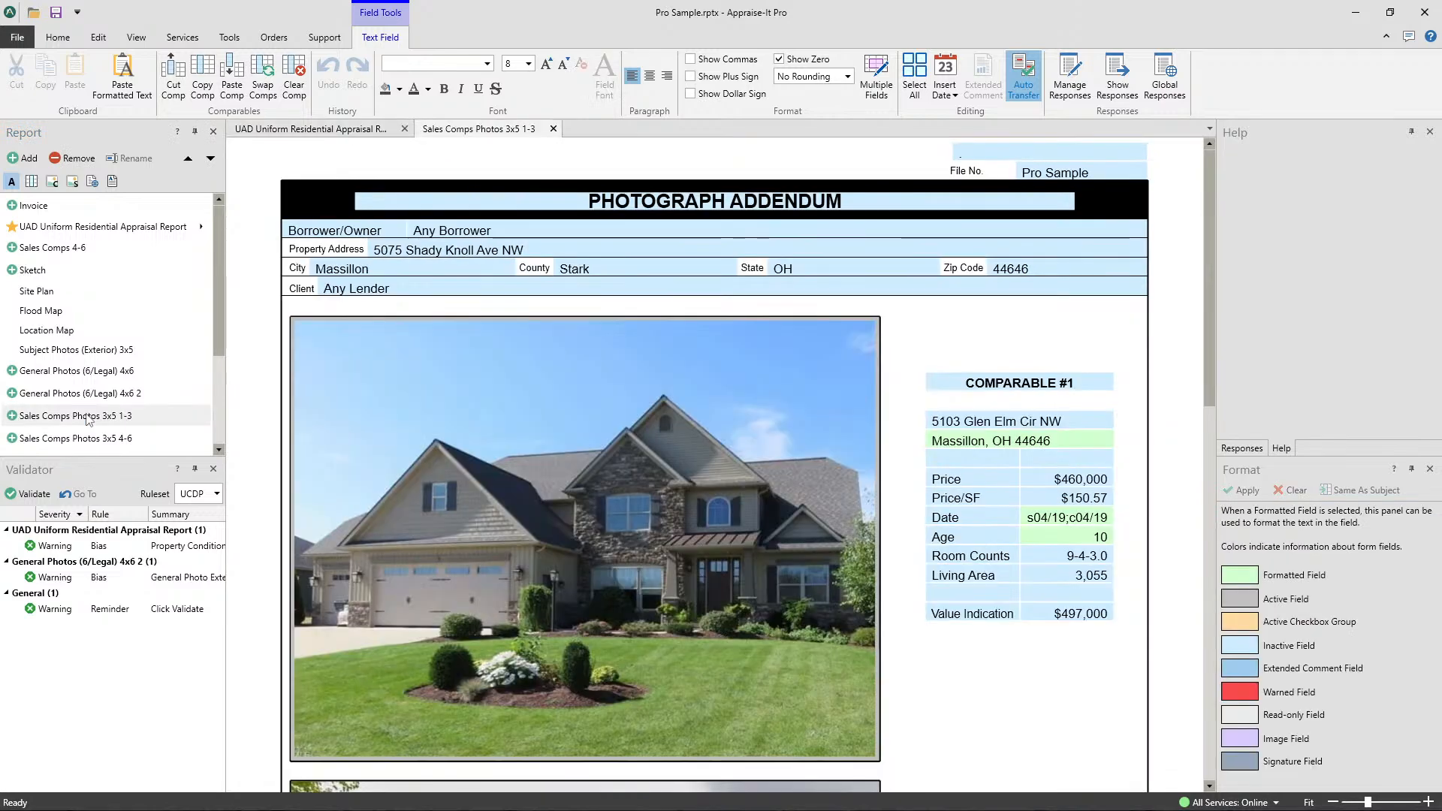
{"action": "scroll", "coordinate": [823, 380], "scroll_direction": "down", "scroll_amount": 10}
{"action": "scroll", "coordinate": [724, 499], "scroll_direction": "up", "scroll_amount": 10}
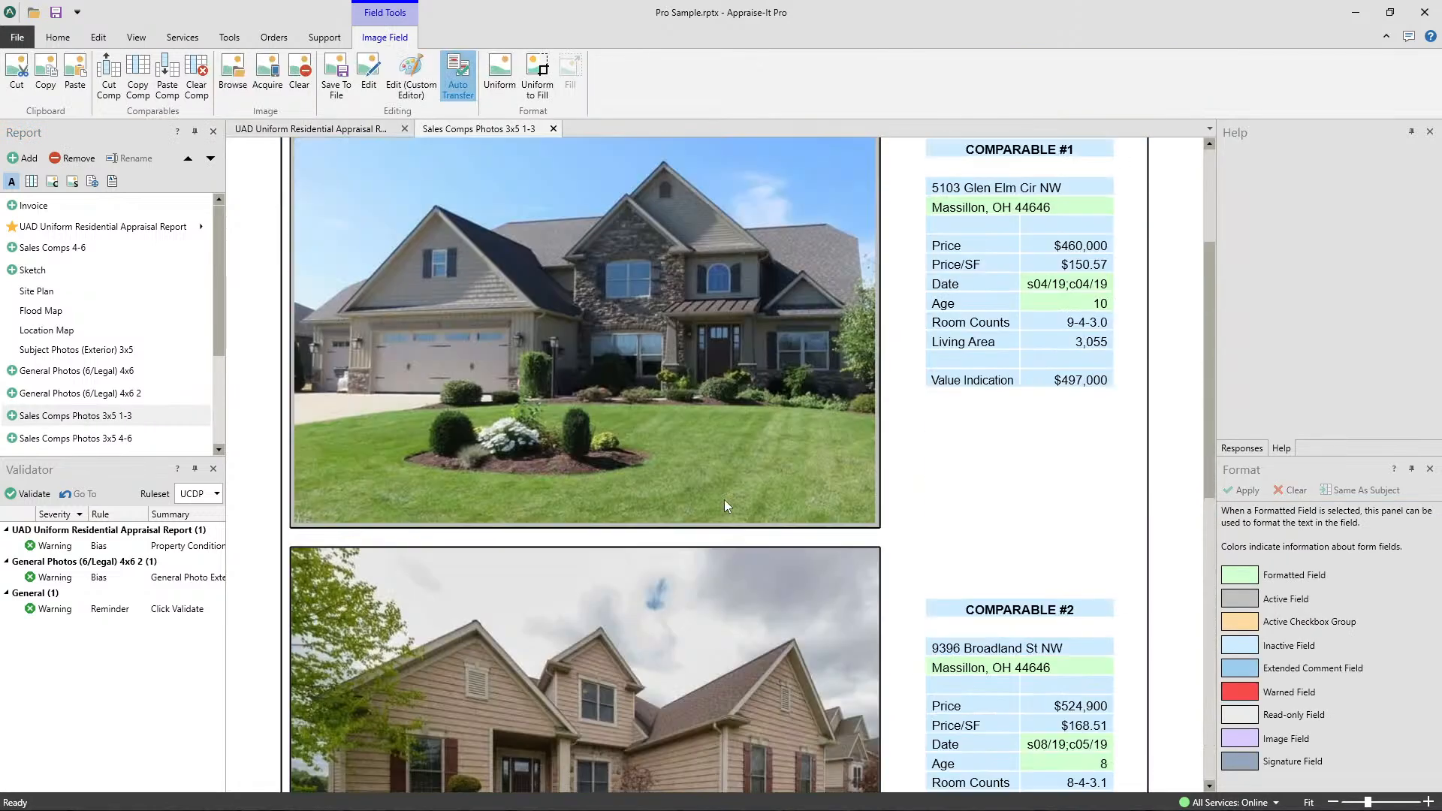
{"action": "scroll", "coordinate": [813, 430], "scroll_direction": "down", "scroll_amount": 5}
{"action": "scroll", "coordinate": [814, 430], "scroll_direction": "down", "scroll_amount": 5}
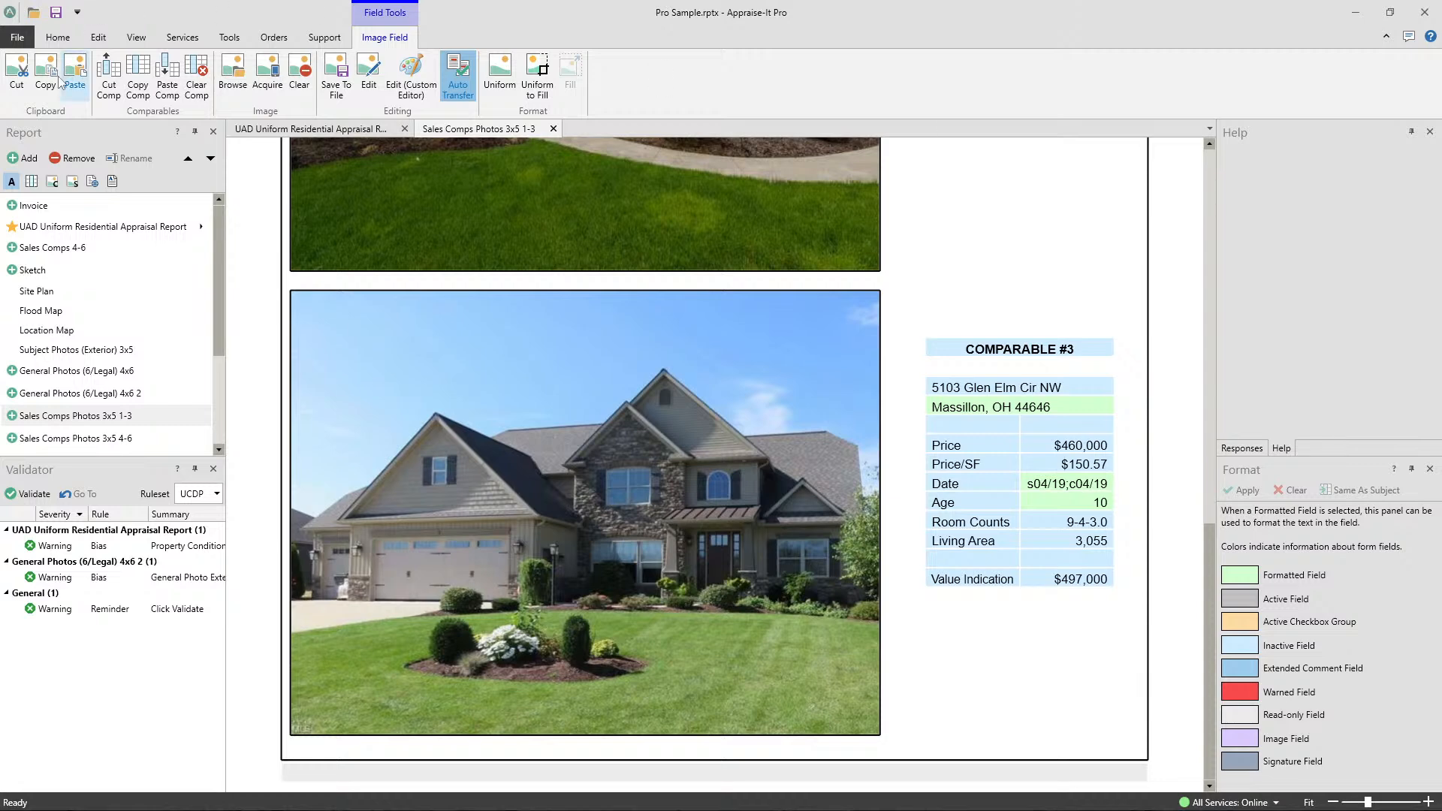
- Open the report search page and remove the State parameter from the search criteria
{"action": "left_click", "coordinate": [58, 37]}
{"action": "left_click", "coordinate": [15, 38]}
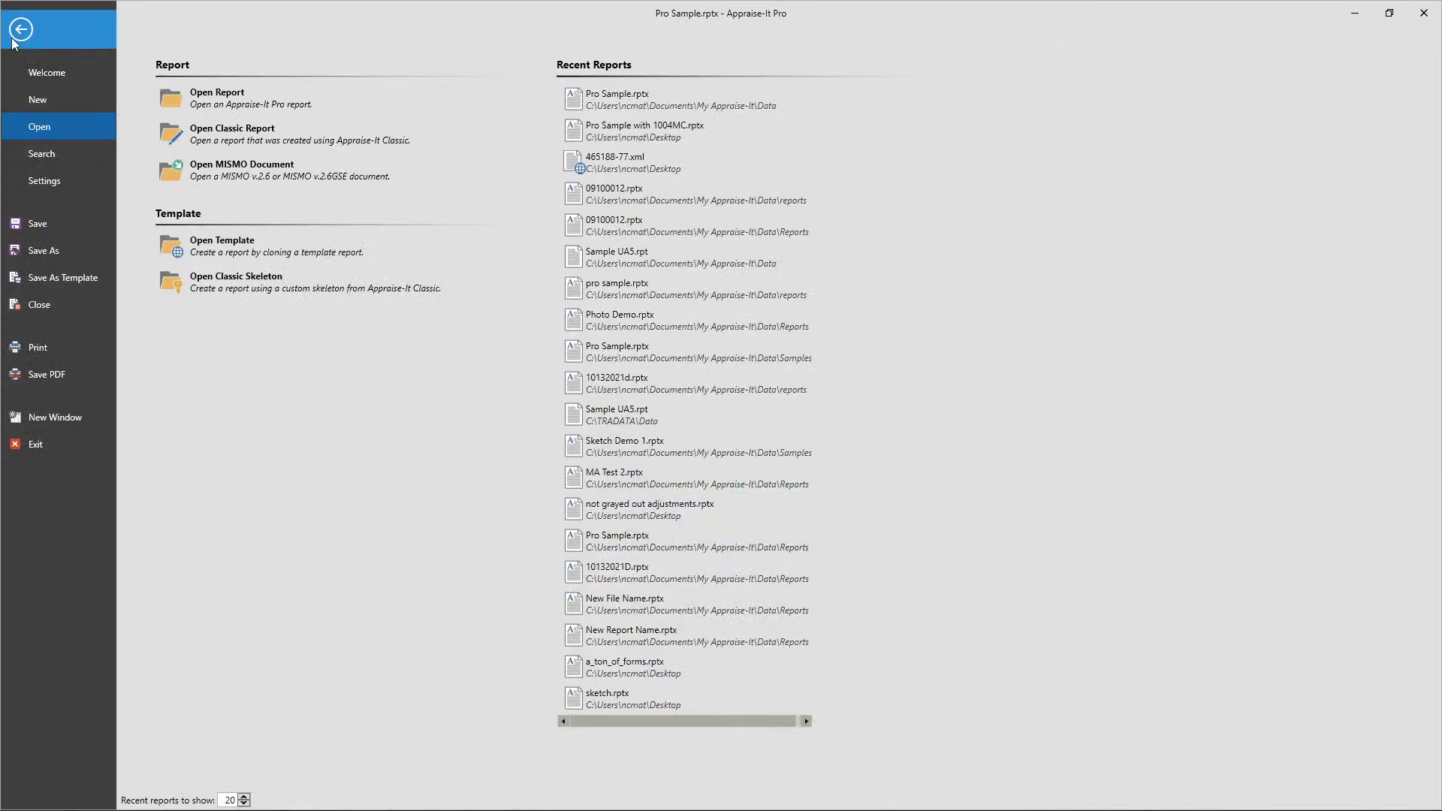
{"action": "left_click", "coordinate": [42, 156]}
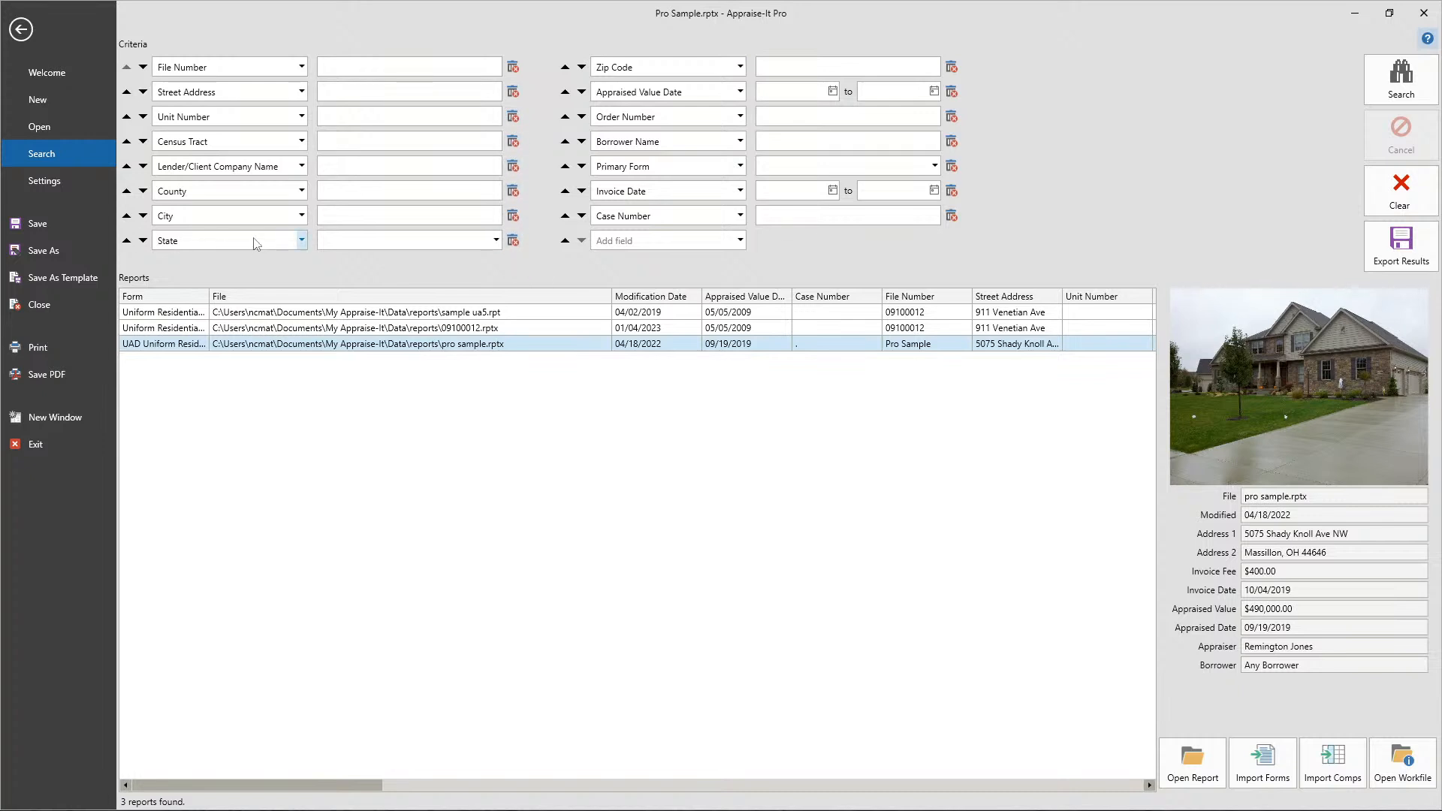
{"action": "left_click", "coordinate": [513, 242]}
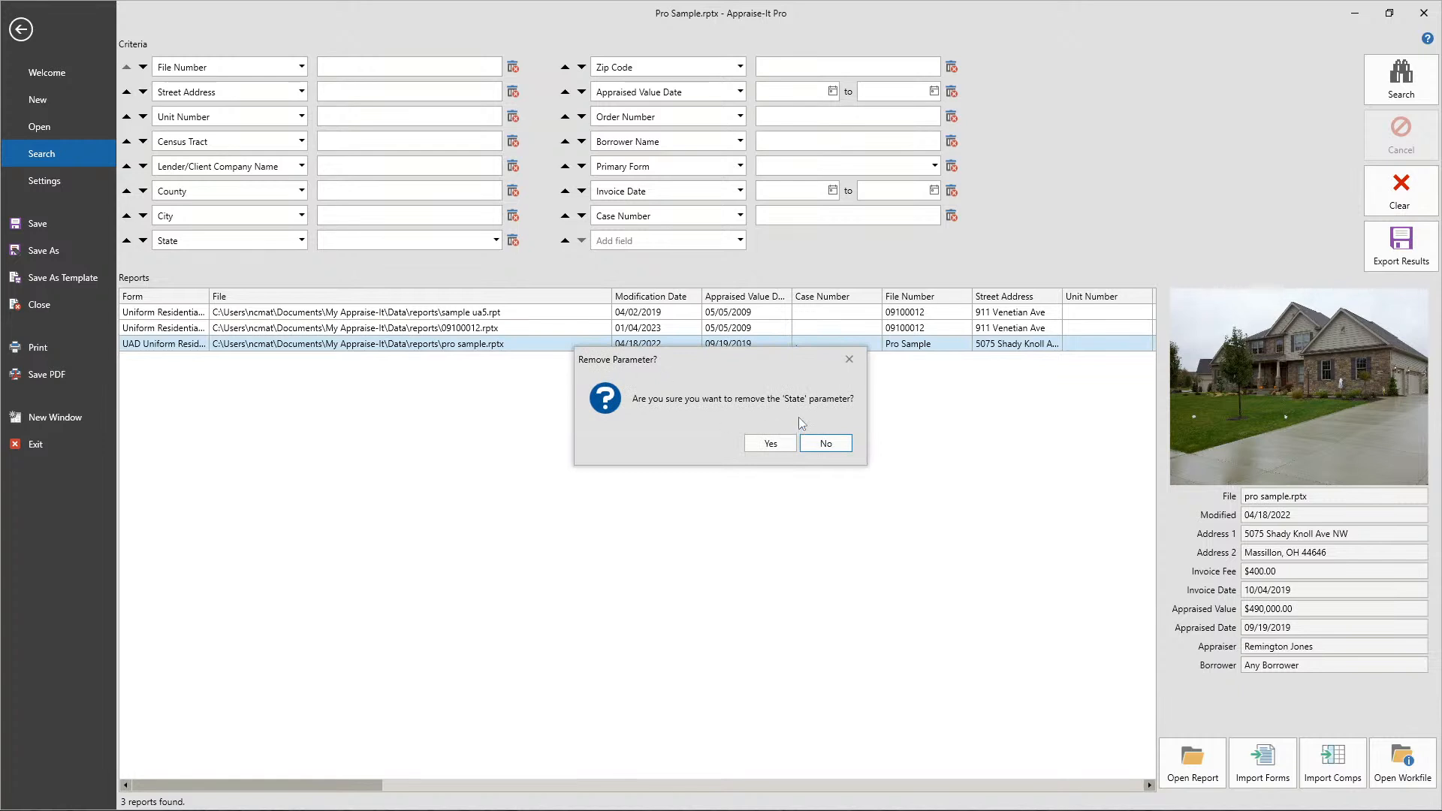
{"action": "left_click", "coordinate": [768, 446]}
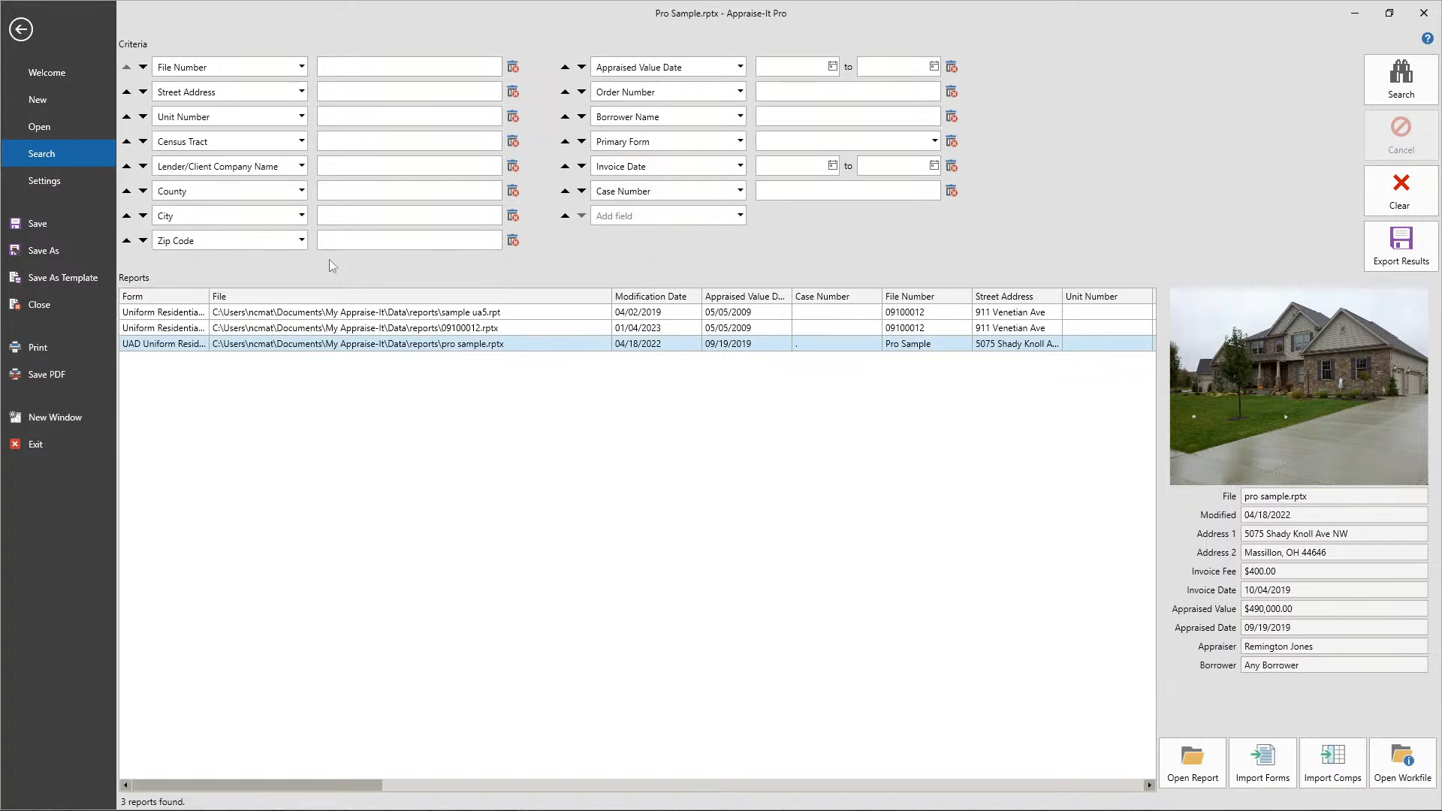
- Add State back to the search criteria and move it up to sit between City and Zip Code
{"action": "left_click", "coordinate": [738, 215]}
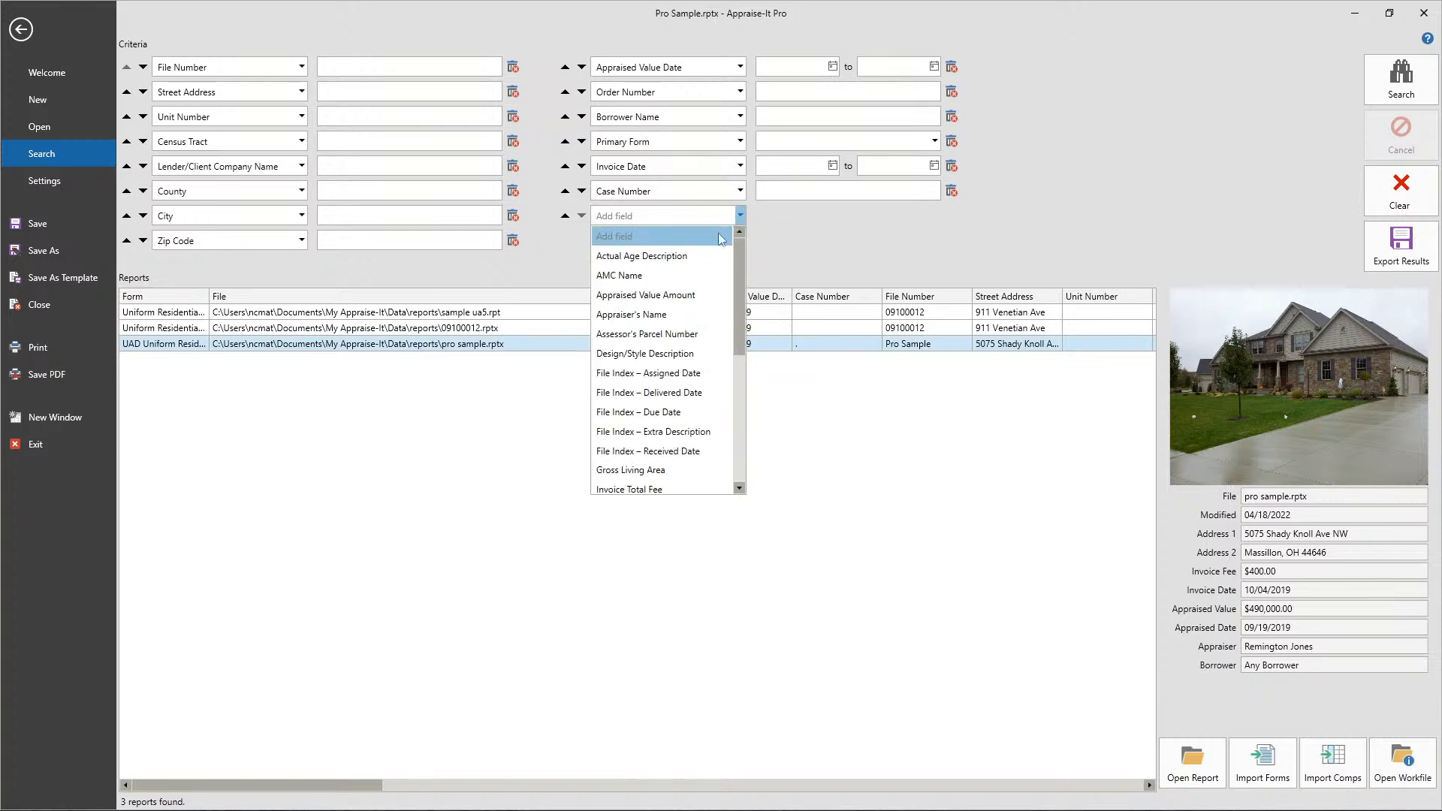
{"action": "scroll", "coordinate": [654, 360], "scroll_direction": "down", "scroll_amount": 6}
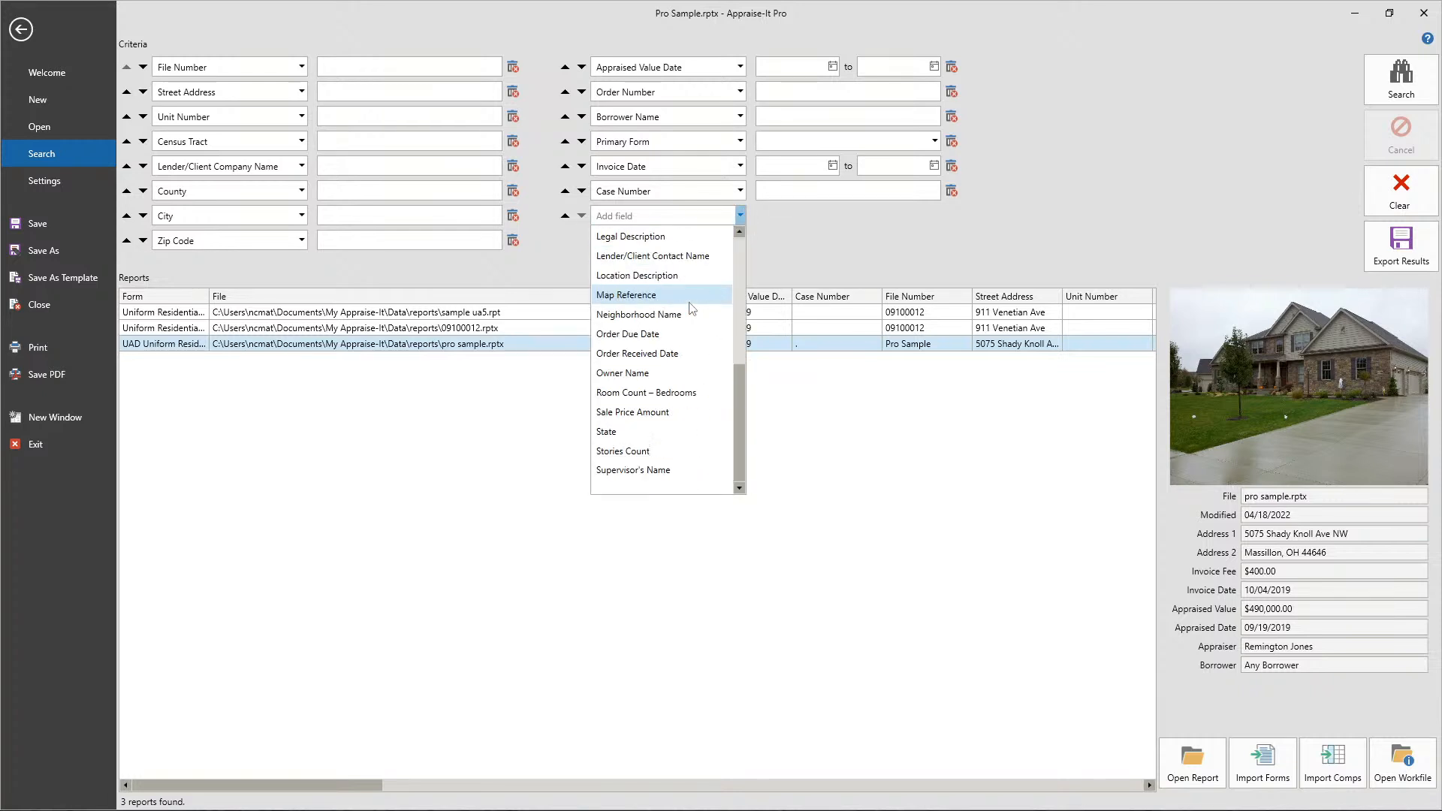
{"action": "left_click", "coordinate": [621, 439]}
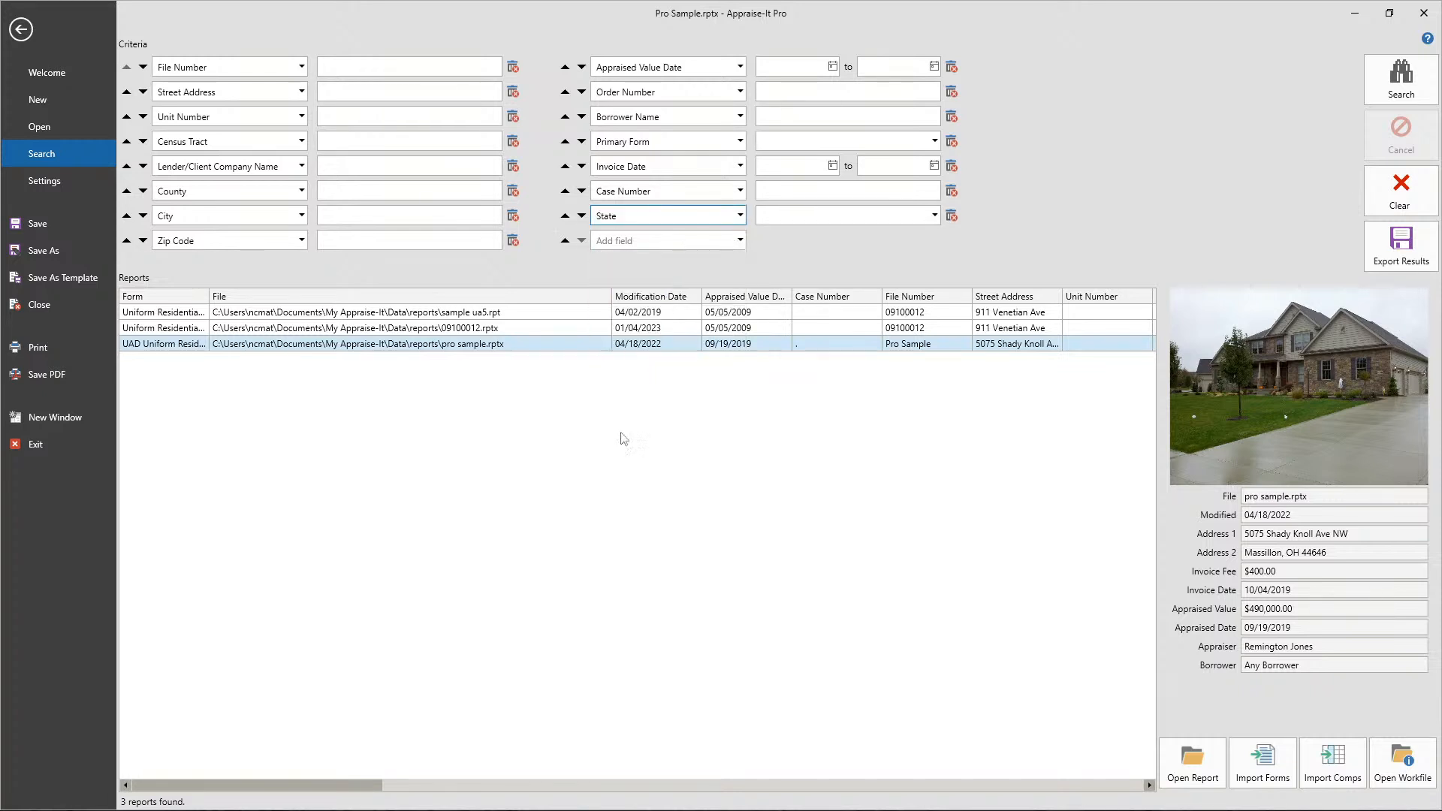
{"action": "left_click", "coordinate": [565, 217]}
{"action": "left_click", "coordinate": [565, 192]}
{"action": "left_click", "coordinate": [565, 167]}
{"action": "left_click", "coordinate": [565, 142]}
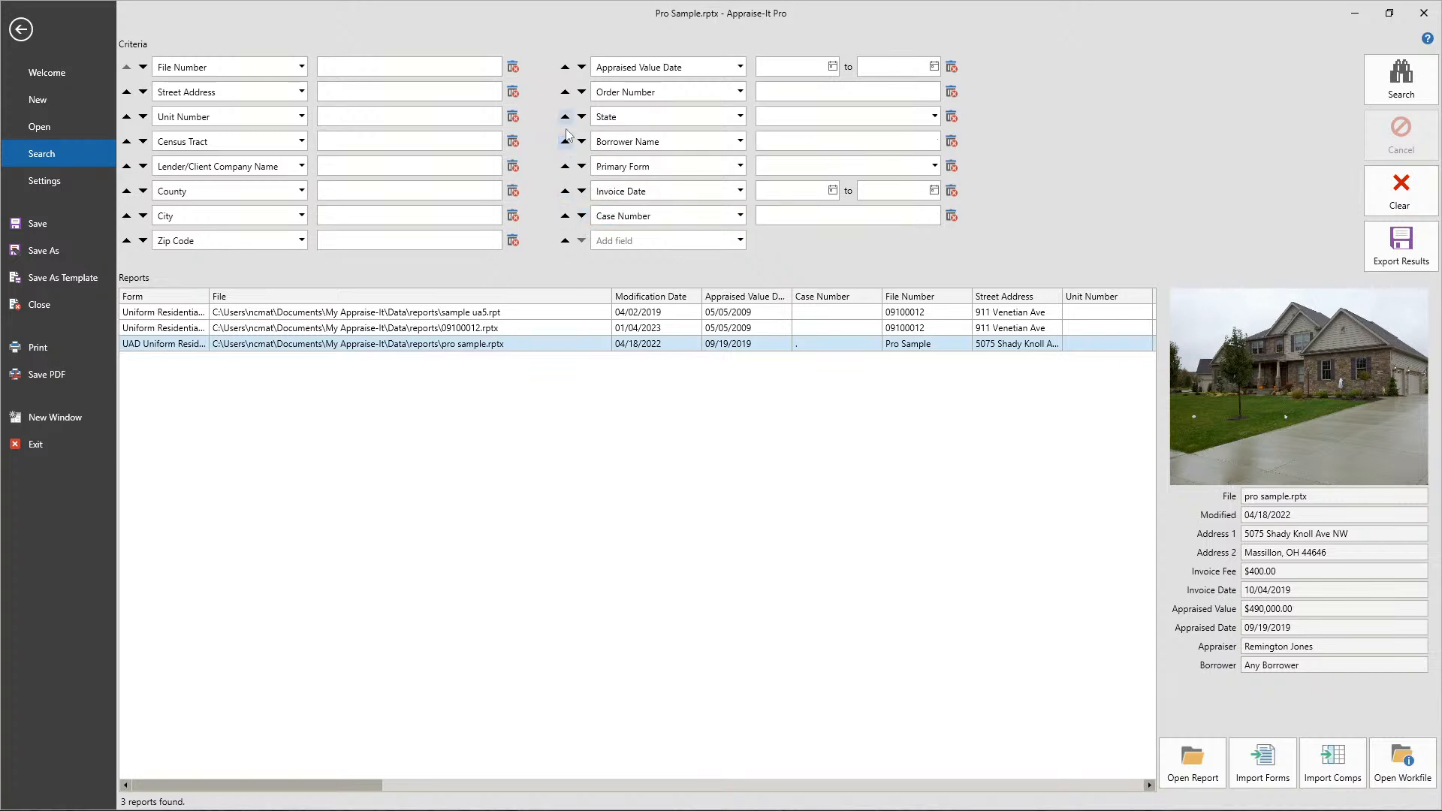
{"action": "left_click", "coordinate": [565, 116]}
{"action": "left_click", "coordinate": [564, 92]}
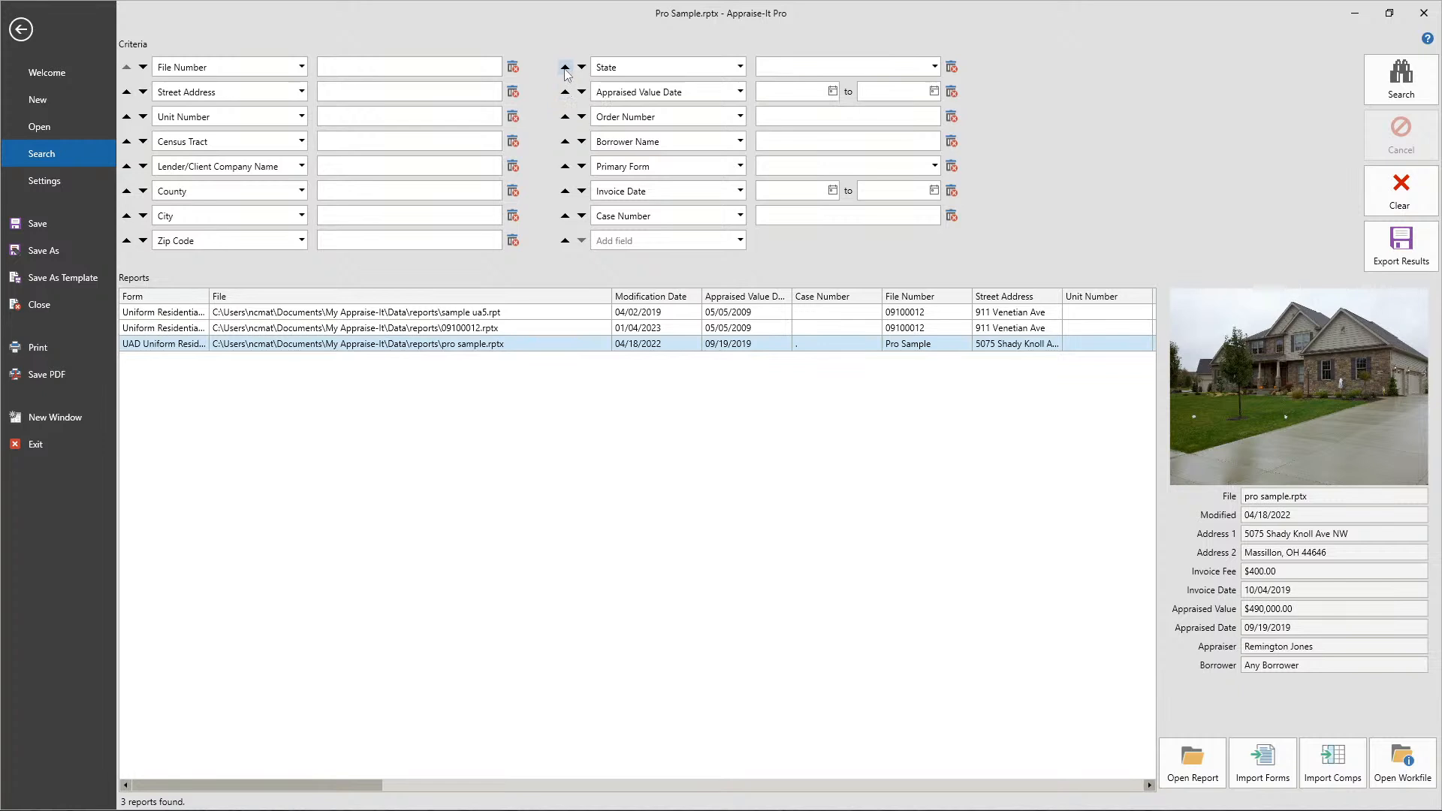
{"action": "left_click", "coordinate": [564, 68]}
- Try Map Reference and Order Due Date in place of the State search criterion, and set it back to State
{"action": "left_click", "coordinate": [295, 244]}
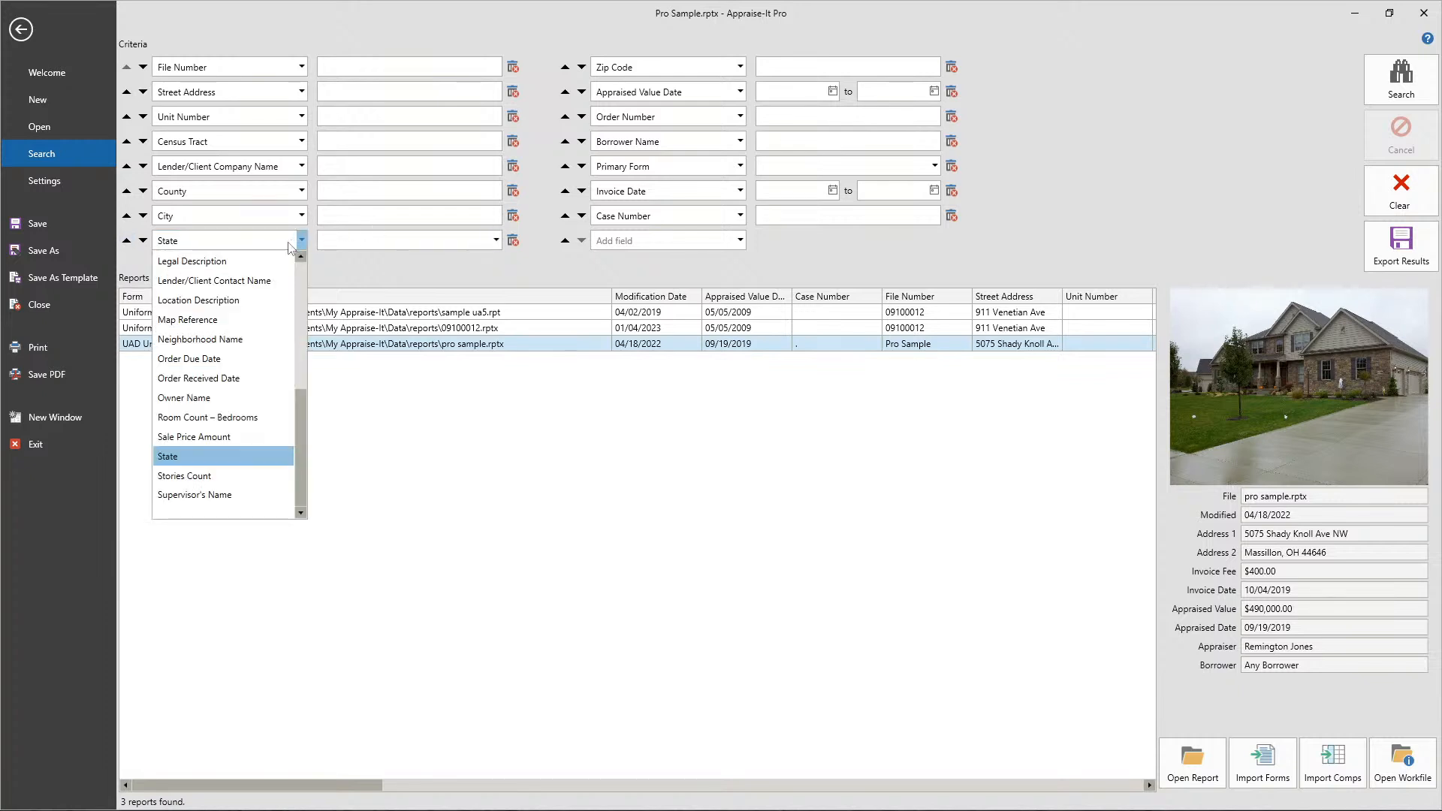
{"action": "scroll", "coordinate": [208, 323], "scroll_direction": "up", "scroll_amount": 1}
{"action": "left_click", "coordinate": [191, 340]}
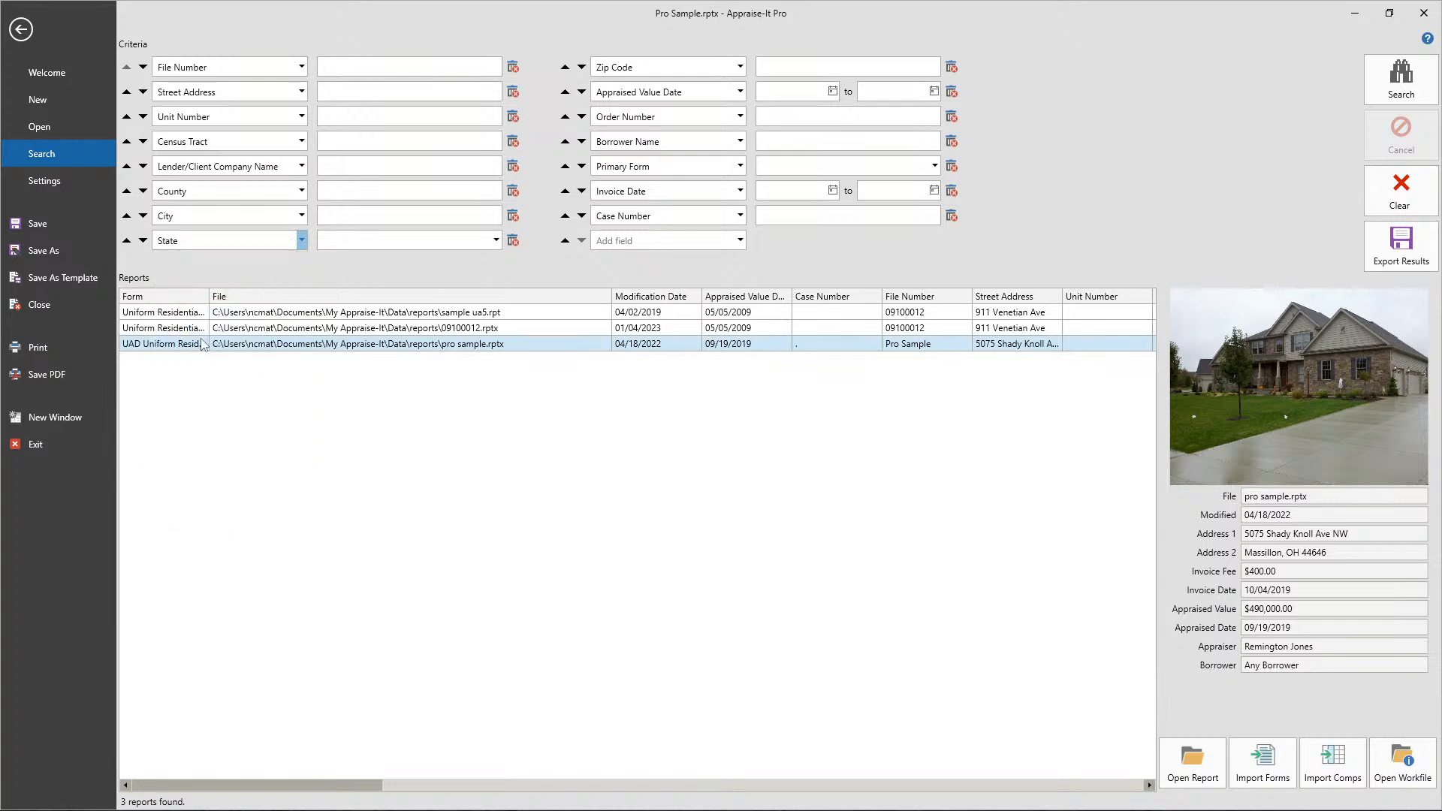
{"action": "left_click", "coordinate": [301, 240]}
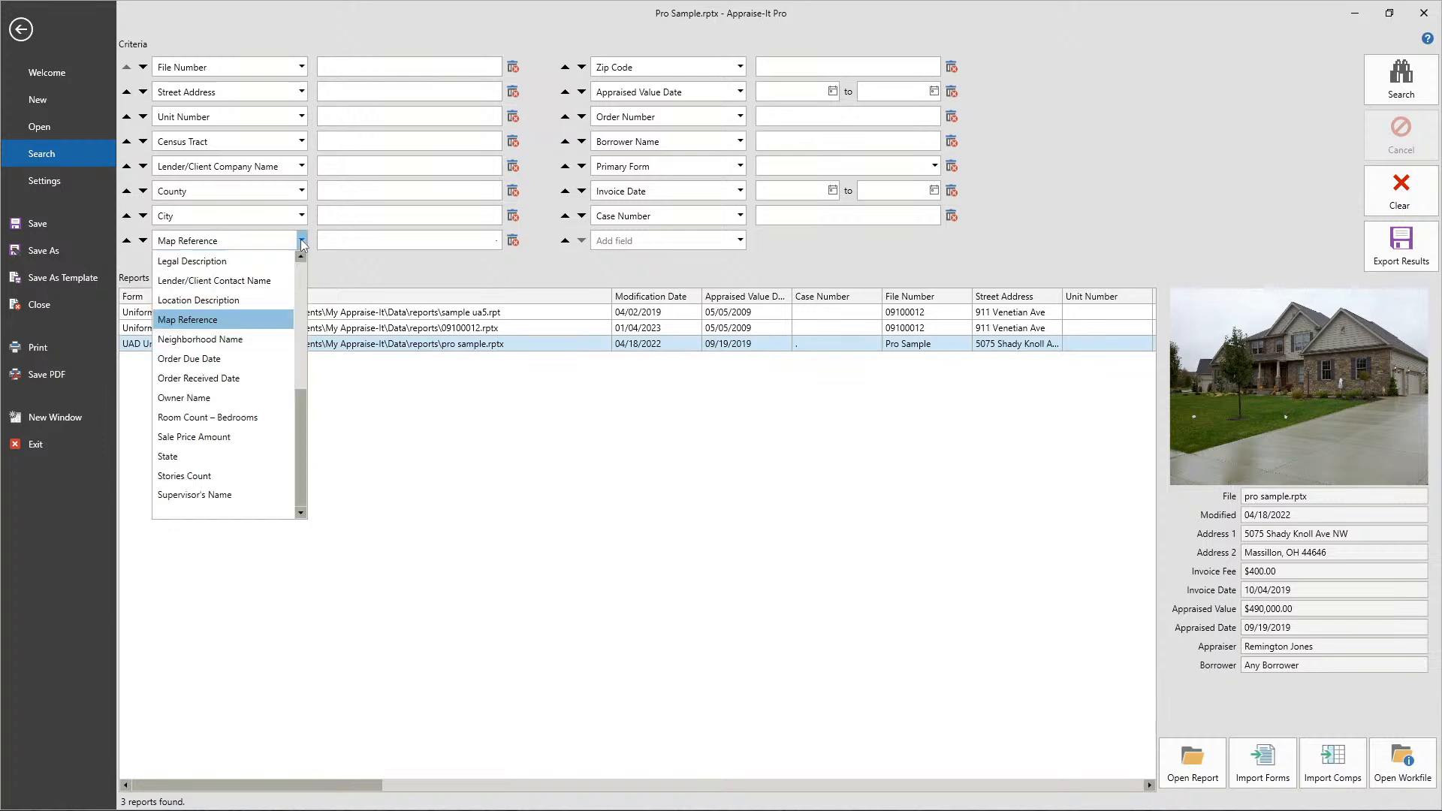
{"action": "left_click", "coordinate": [207, 378]}
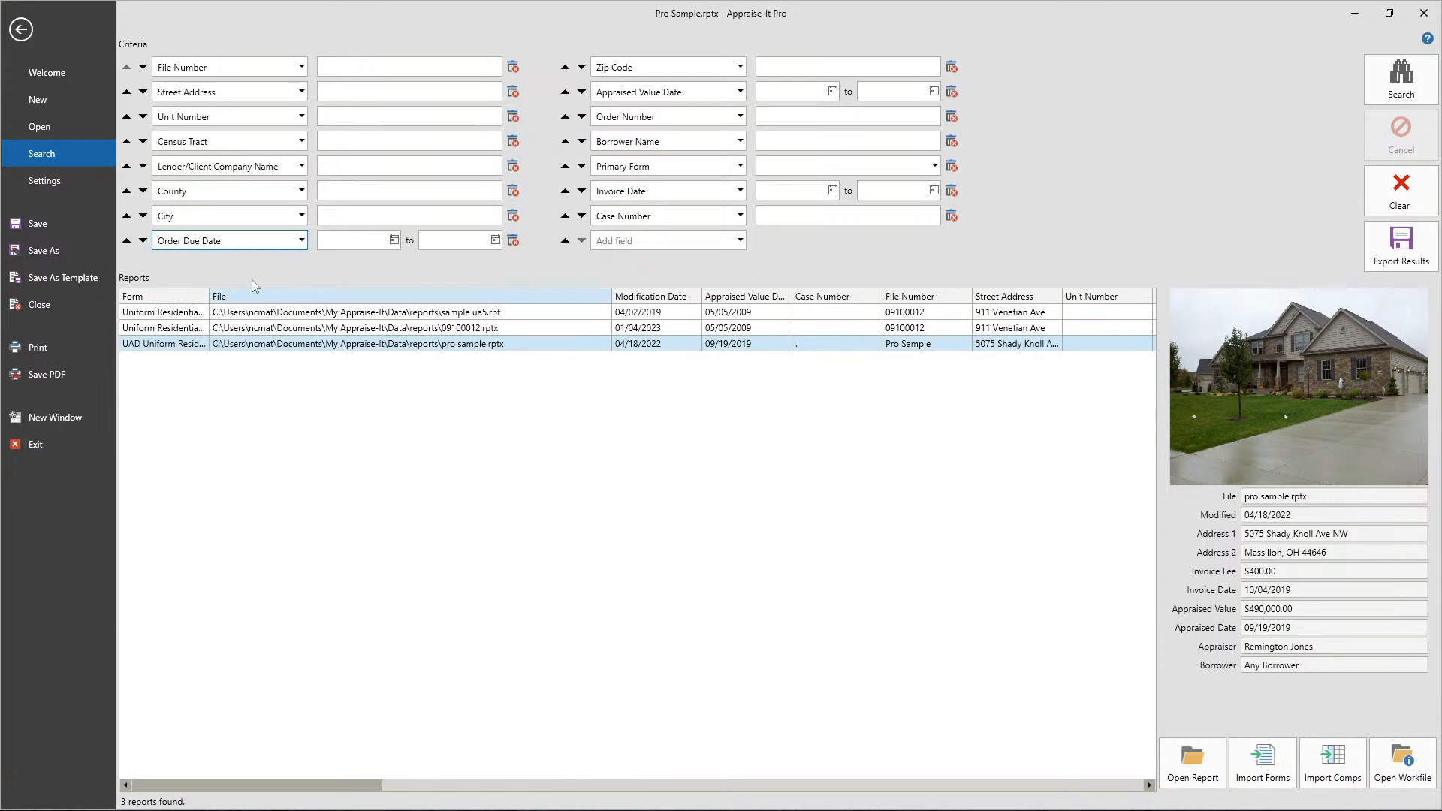
{"action": "left_click", "coordinate": [300, 240]}
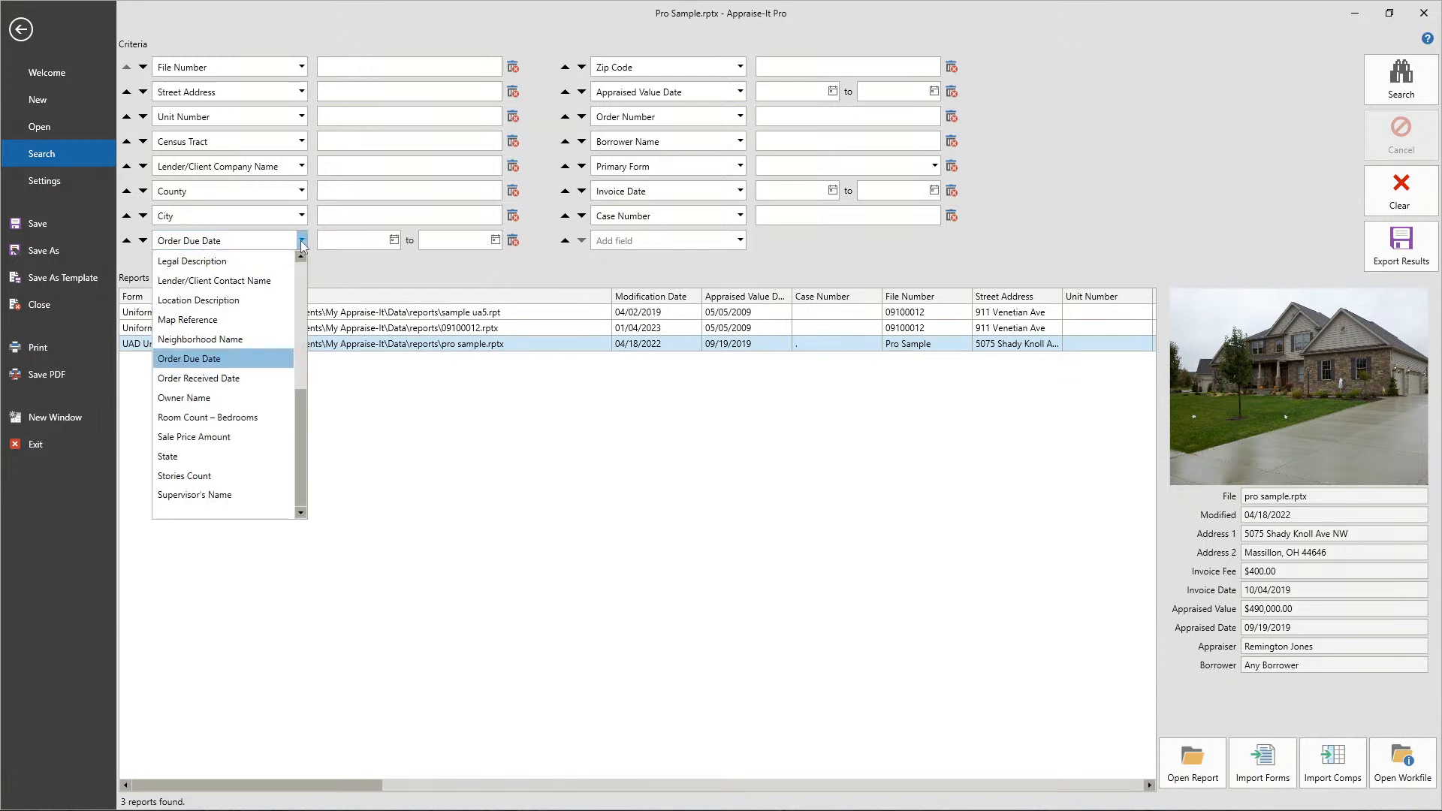
{"action": "left_click", "coordinate": [186, 456]}
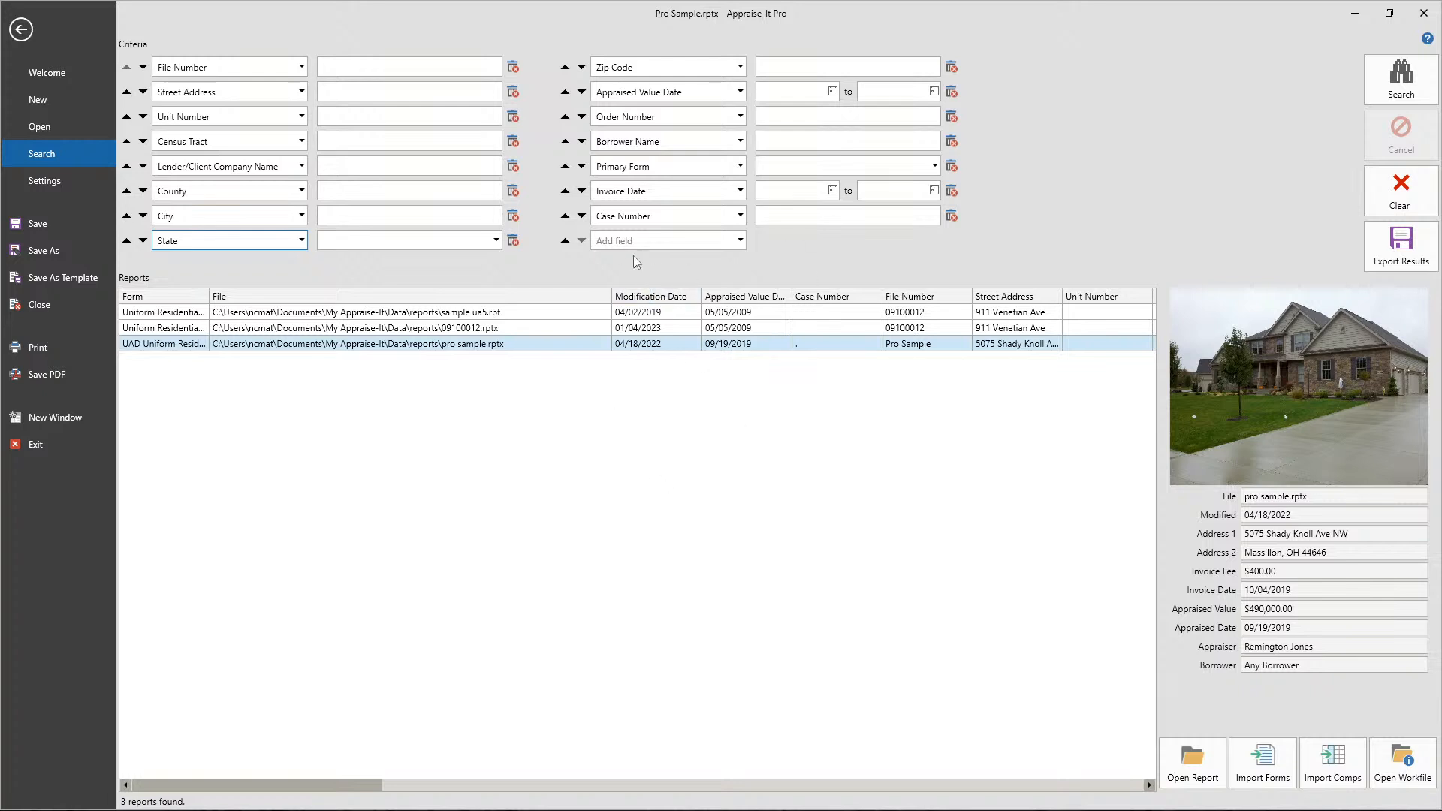
- Add Gross Living Area as a search criterion after Case Number and remove it again
{"action": "left_click", "coordinate": [740, 240]}
{"action": "scroll", "coordinate": [633, 473], "scroll_direction": "down", "scroll_amount": 1}
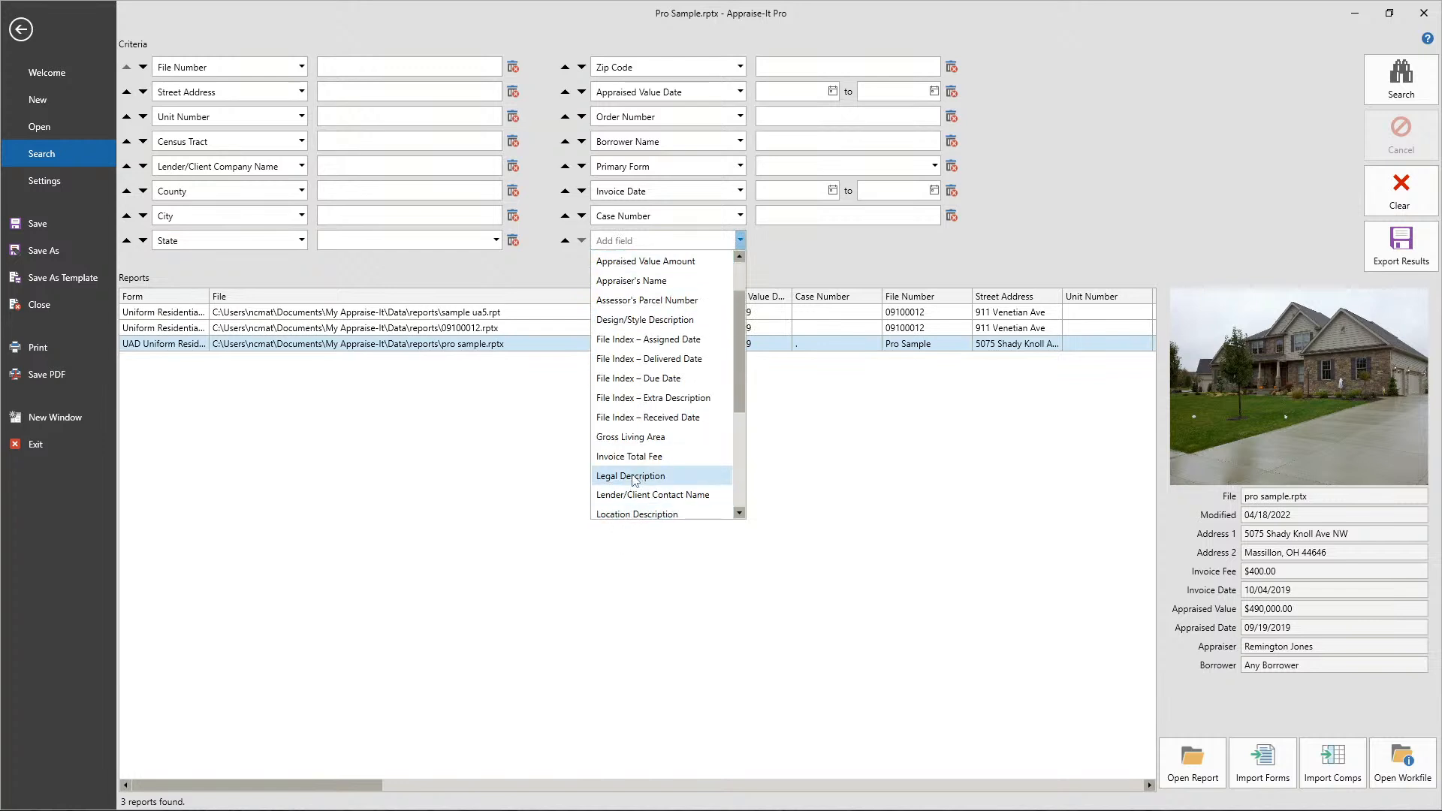
{"action": "left_click", "coordinate": [631, 439]}
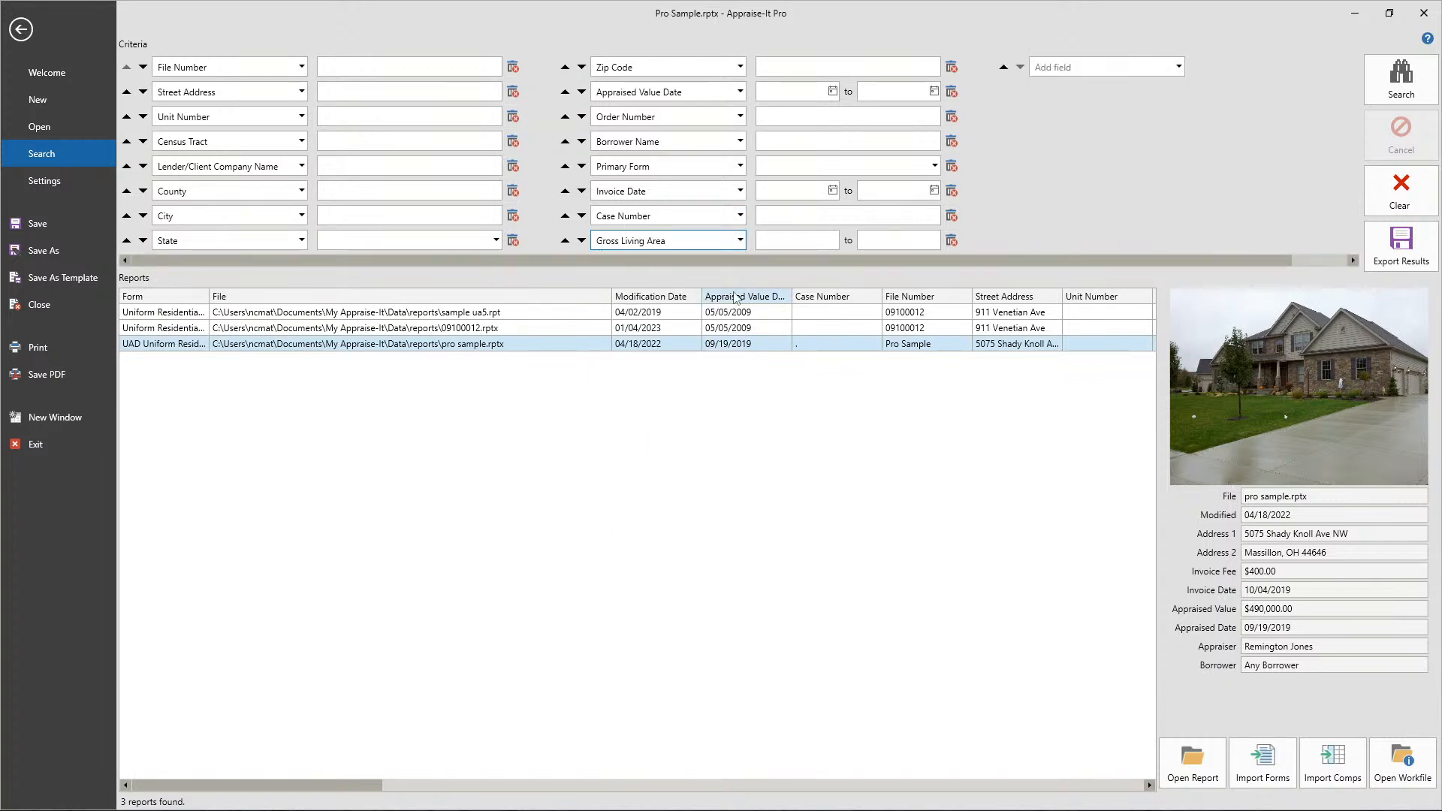
{"action": "left_click", "coordinate": [954, 242]}
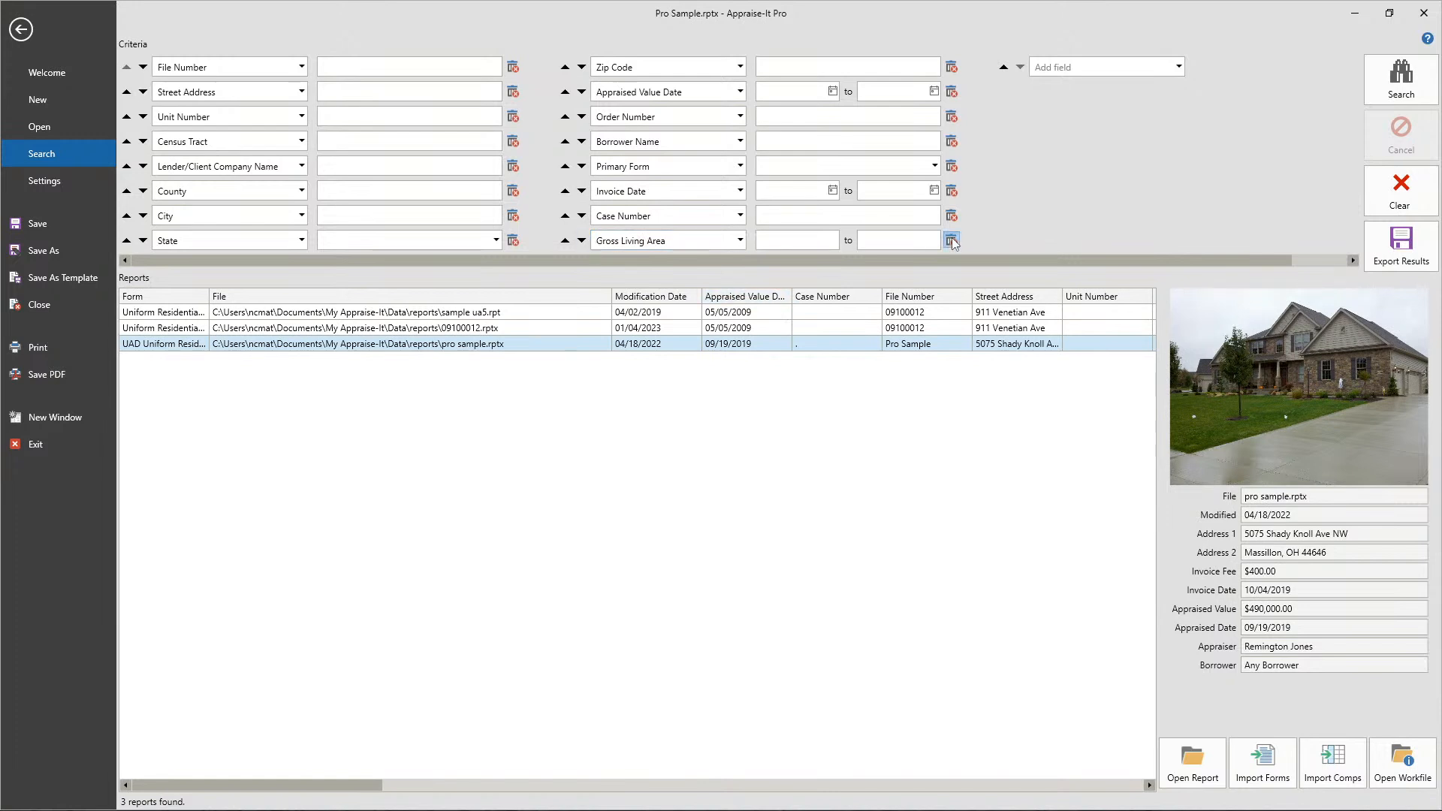
{"action": "left_click", "coordinate": [795, 444]}
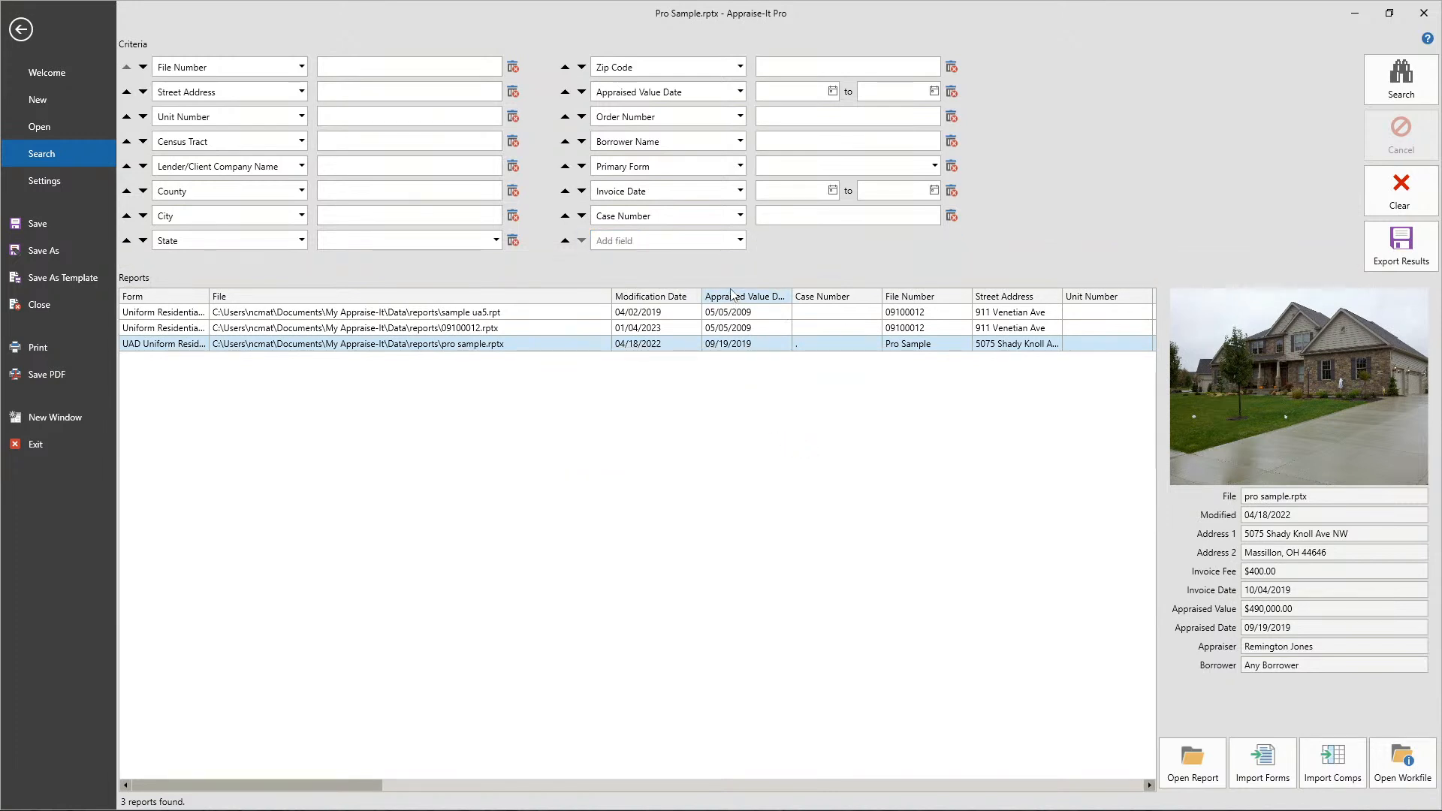
- Enlarge the criteria area to ten rows per column and run a report search with all criteria left blank
{"action": "left_click_drag", "start_coordinate": [732, 293], "coordinate": [726, 322]}
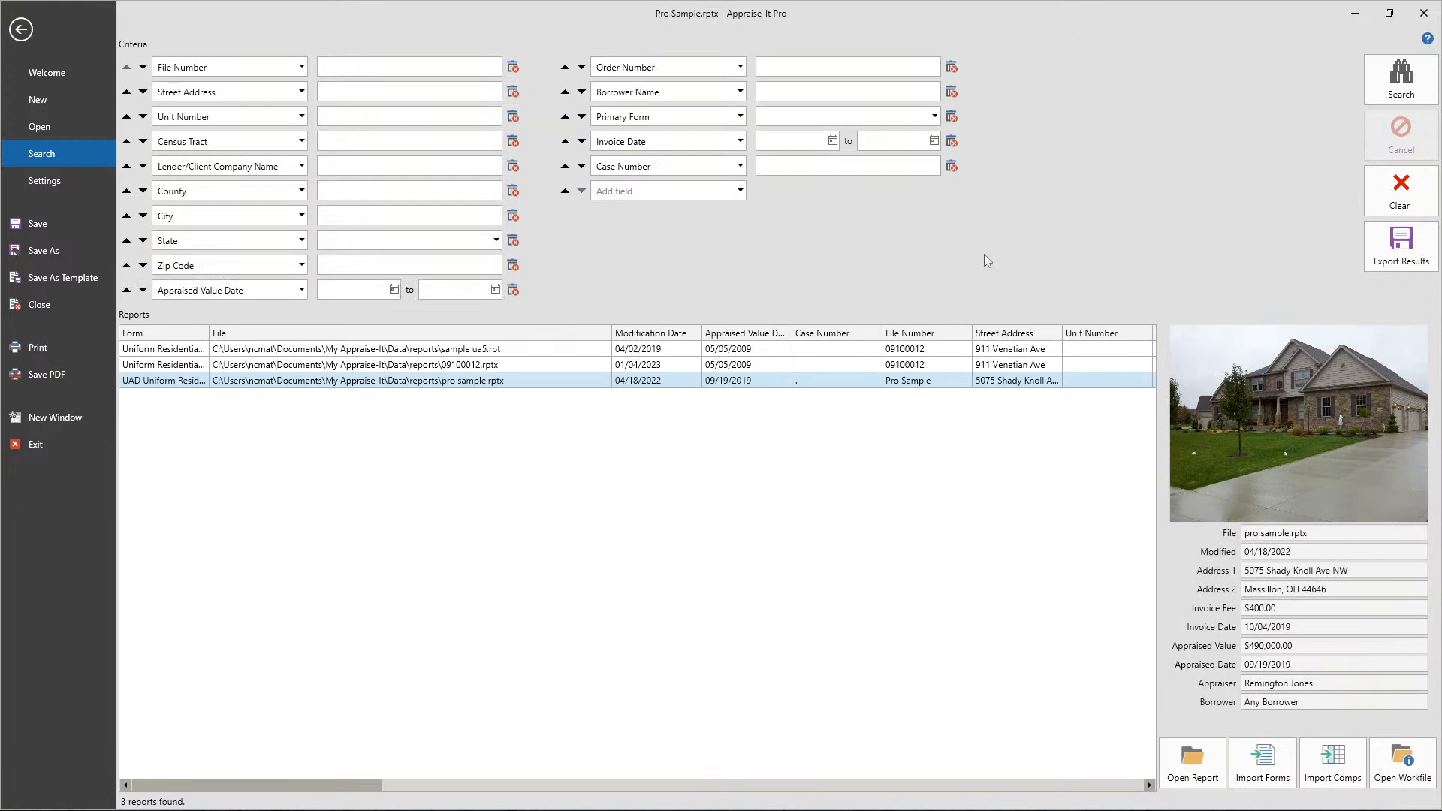
{"action": "left_click", "coordinate": [1401, 79]}
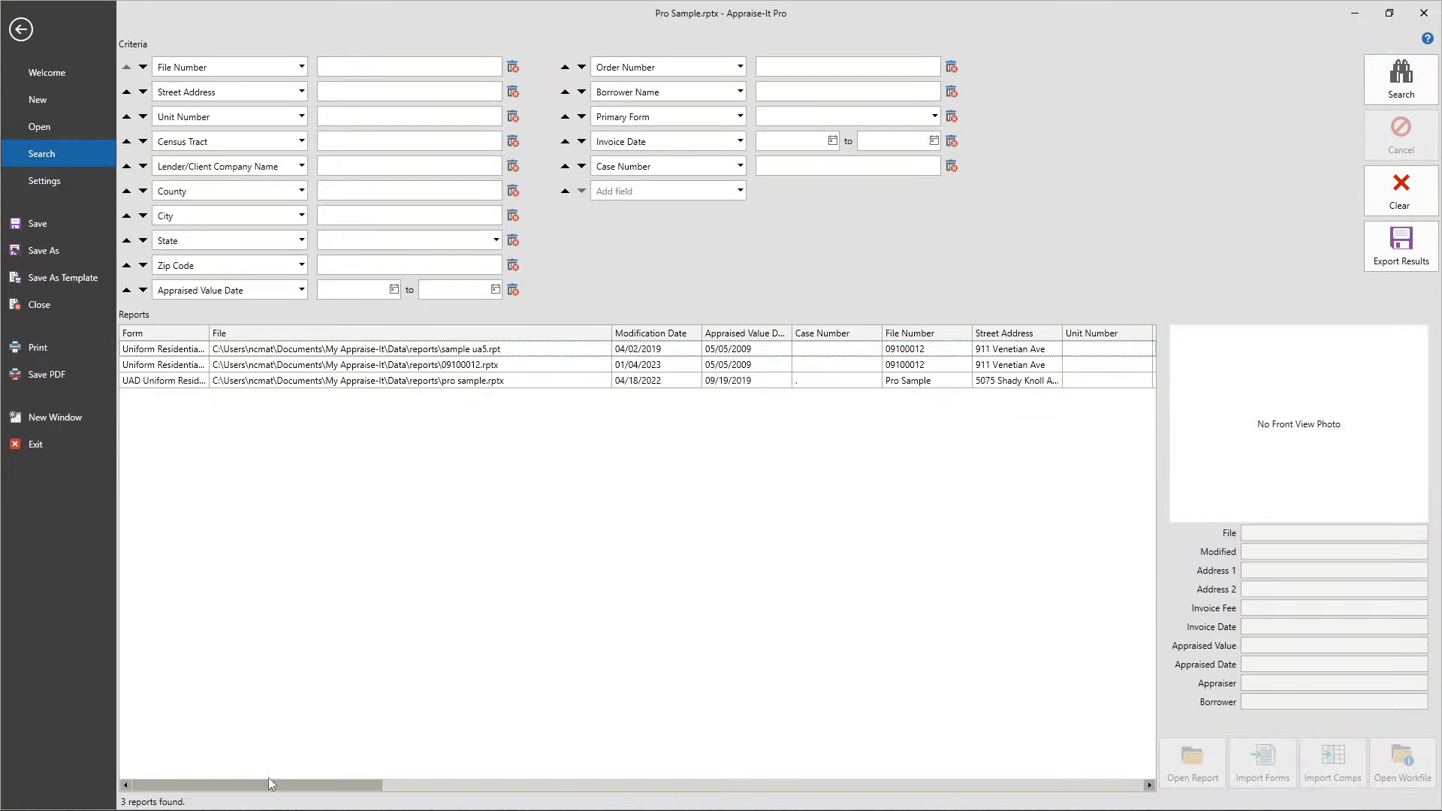
{"action": "left_click_drag", "start_coordinate": [251, 788], "coordinate": [146, 744]}
- Select 09100012.rptx in the search results and look at the actions available for it
{"action": "left_click", "coordinate": [368, 366]}
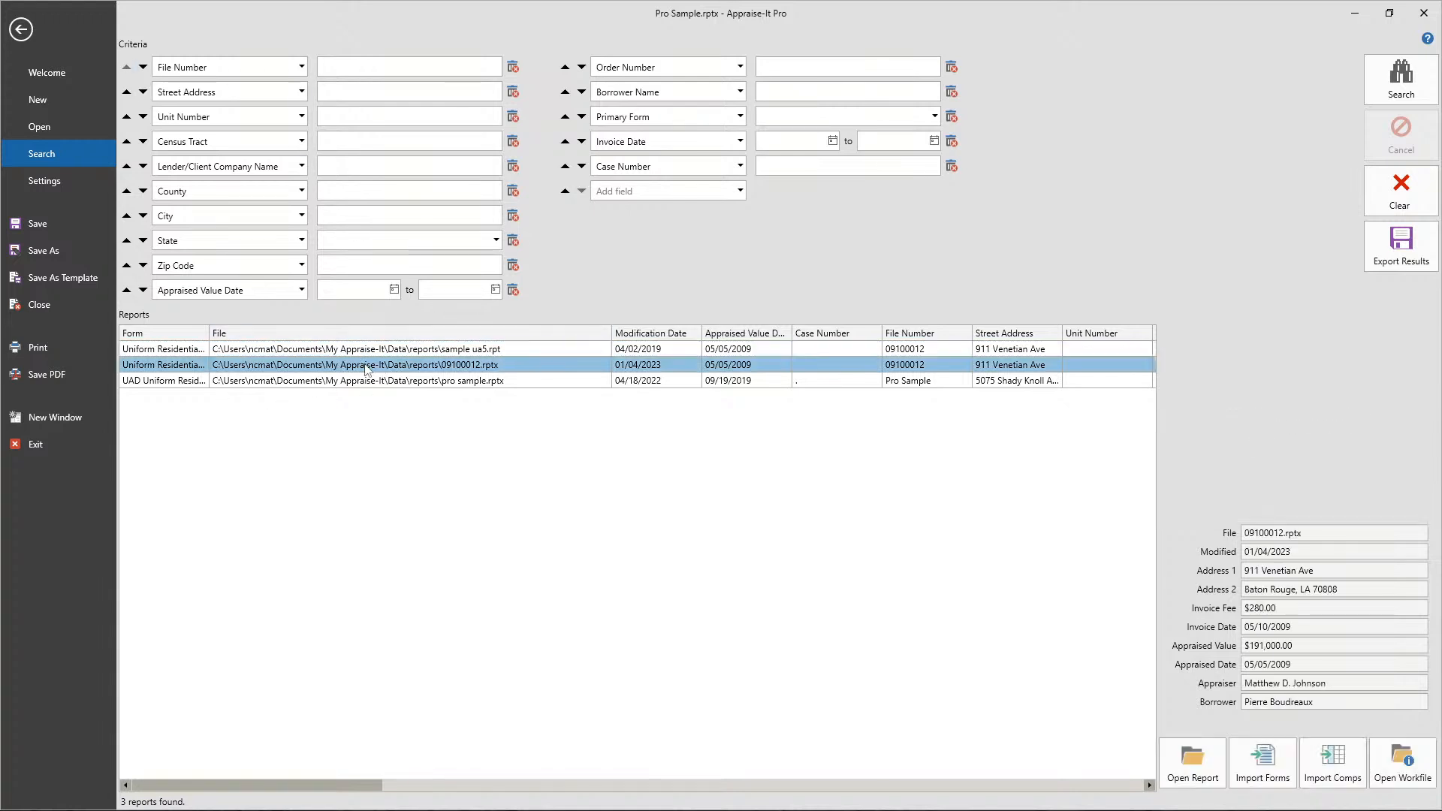
{"action": "right_click", "coordinate": [366, 366]}
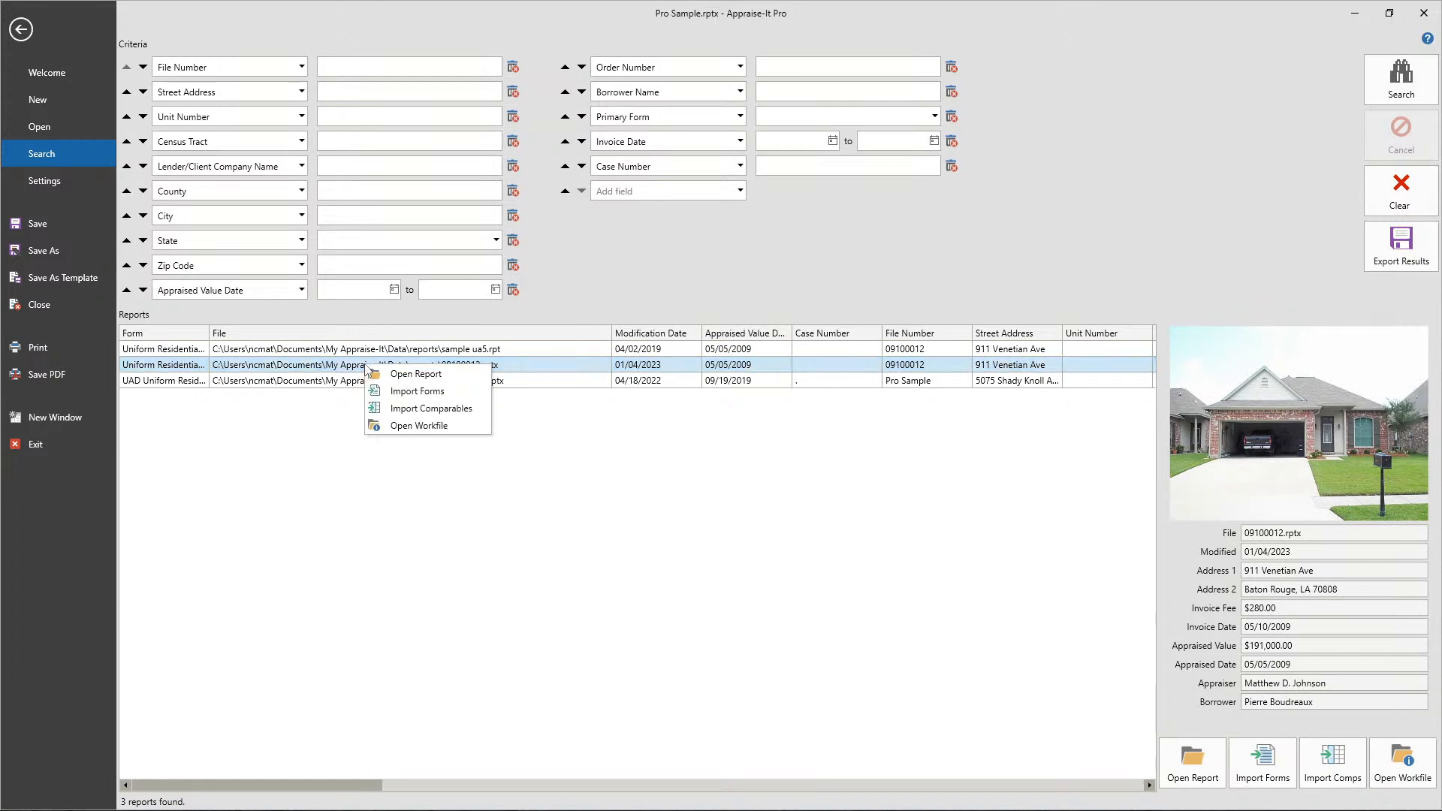
{"action": "left_click", "coordinate": [667, 461]}
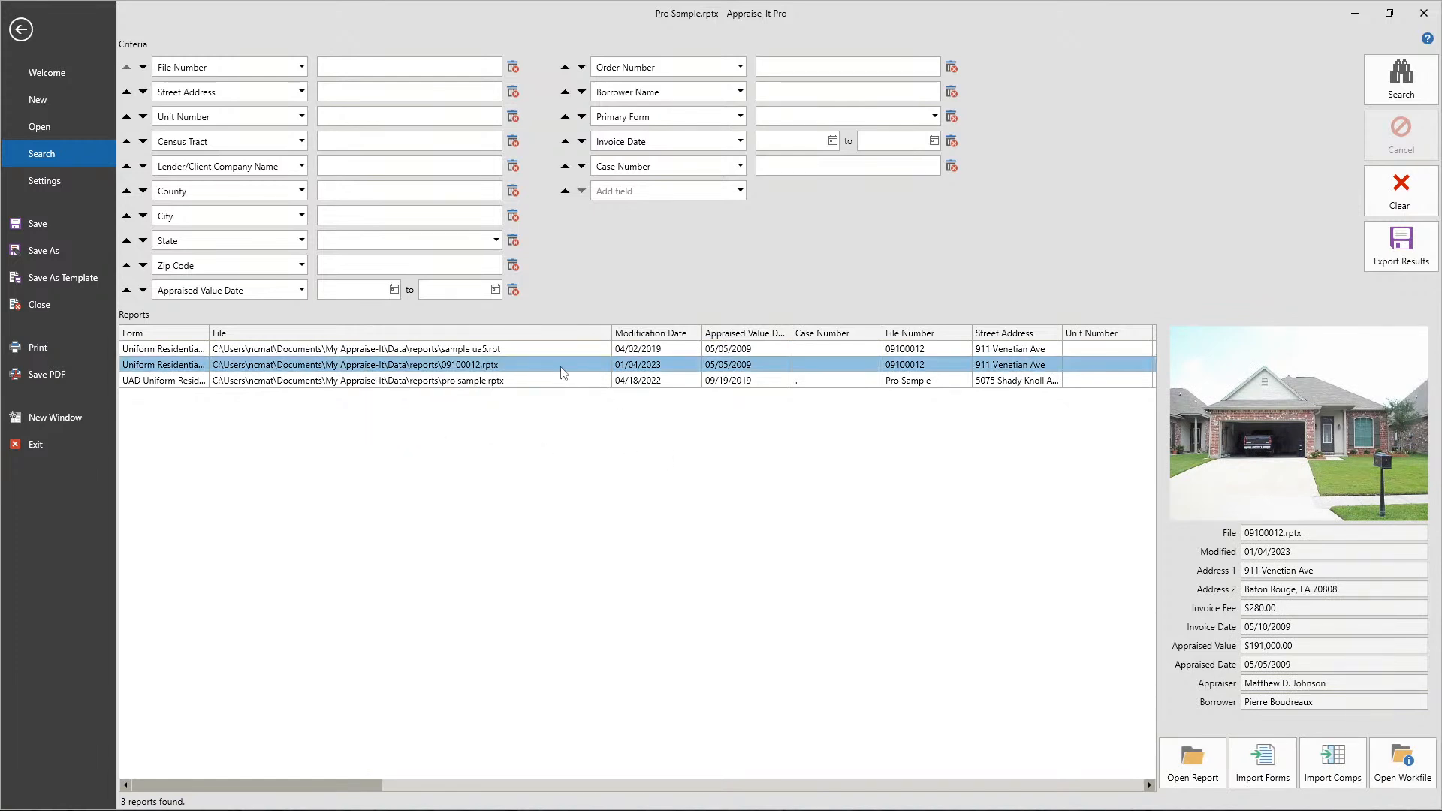
- Look at the workfile folder of the selected 09100012 report, close it and return to the open report
{"action": "left_click", "coordinate": [1403, 774]}
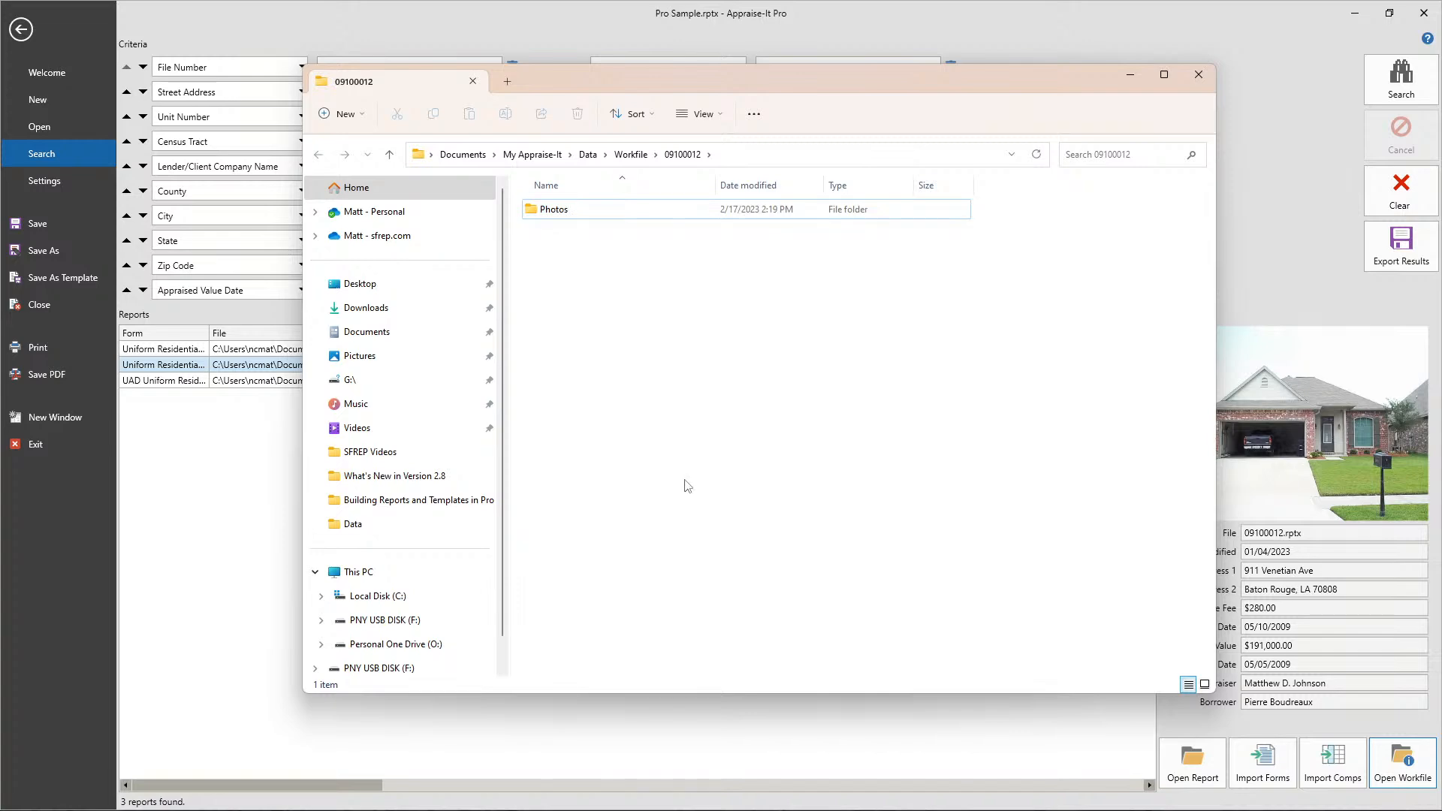
{"action": "left_click", "coordinate": [1199, 74]}
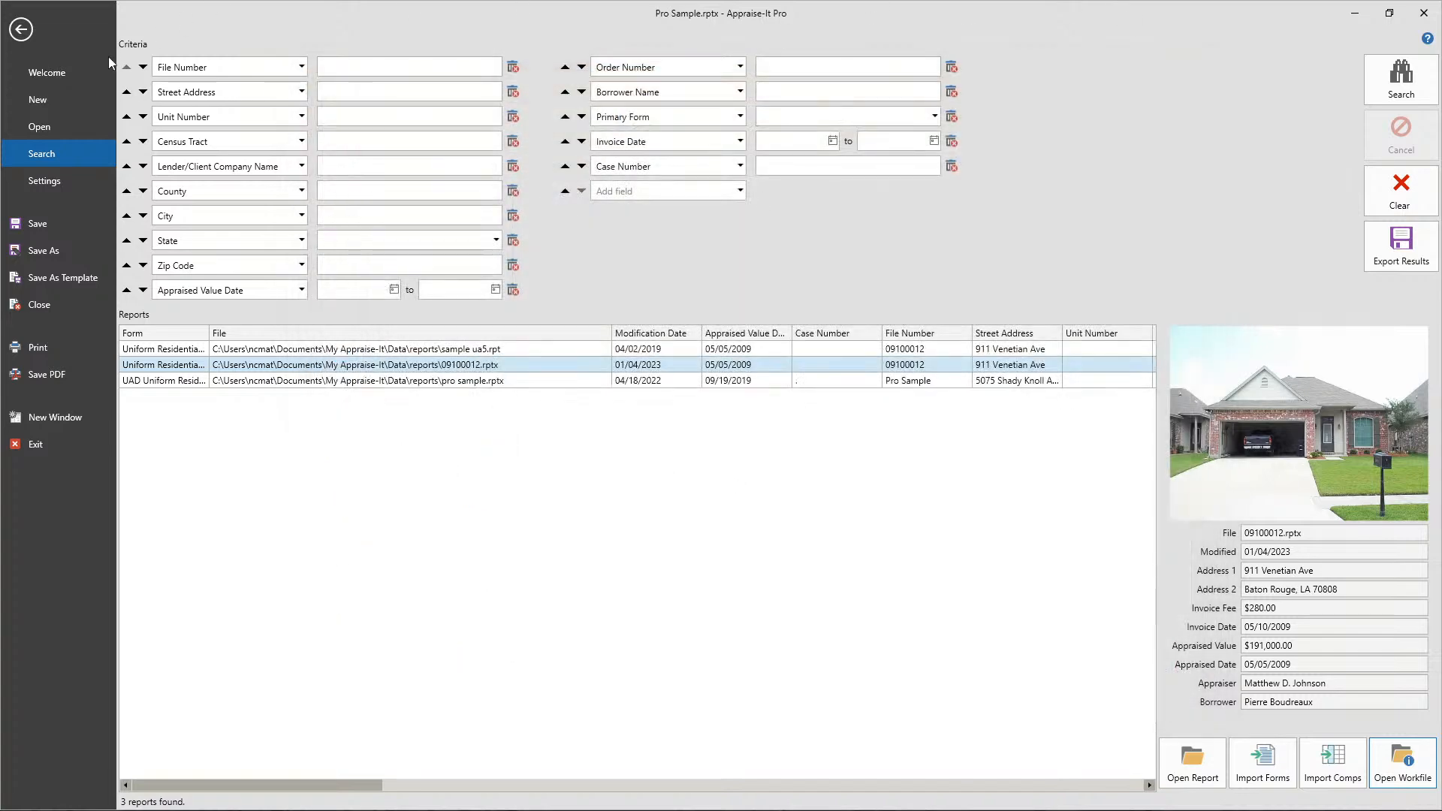
{"action": "left_click", "coordinate": [22, 31]}
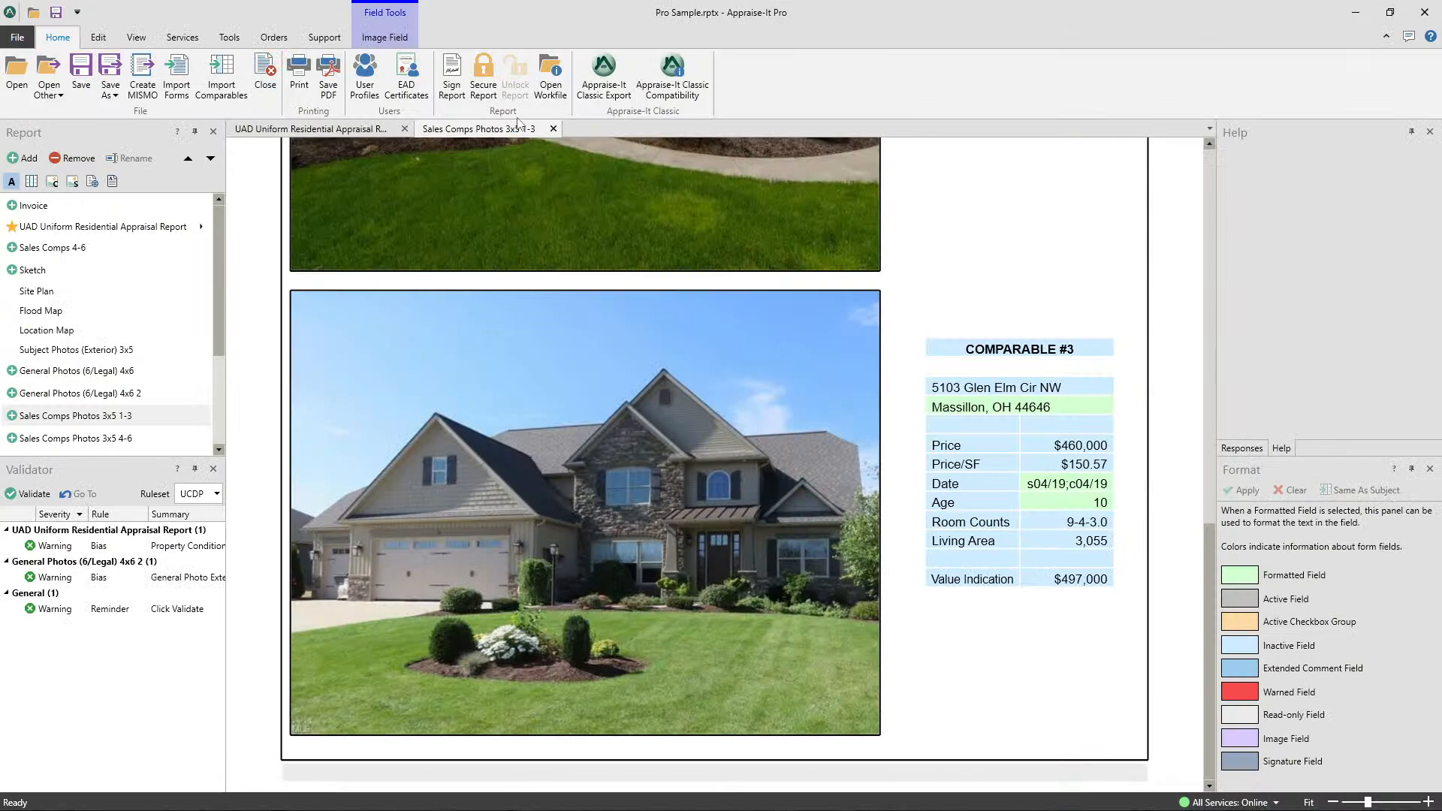
- Close the Sales Comps Photos 3x5 1-3 form and look at the workfile folder of the Pro Sample report
{"action": "left_click", "coordinate": [554, 129]}
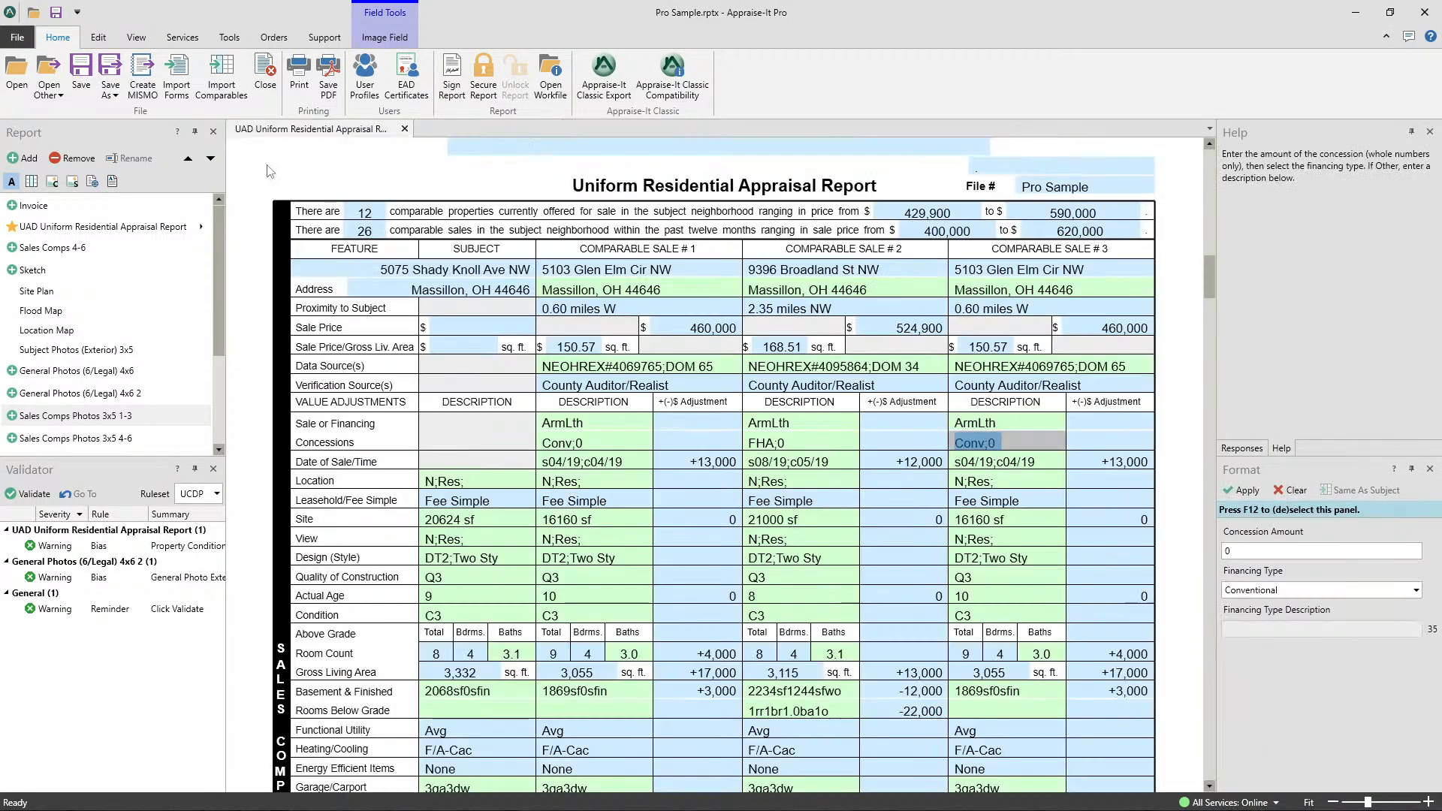
{"action": "left_click", "coordinate": [63, 37]}
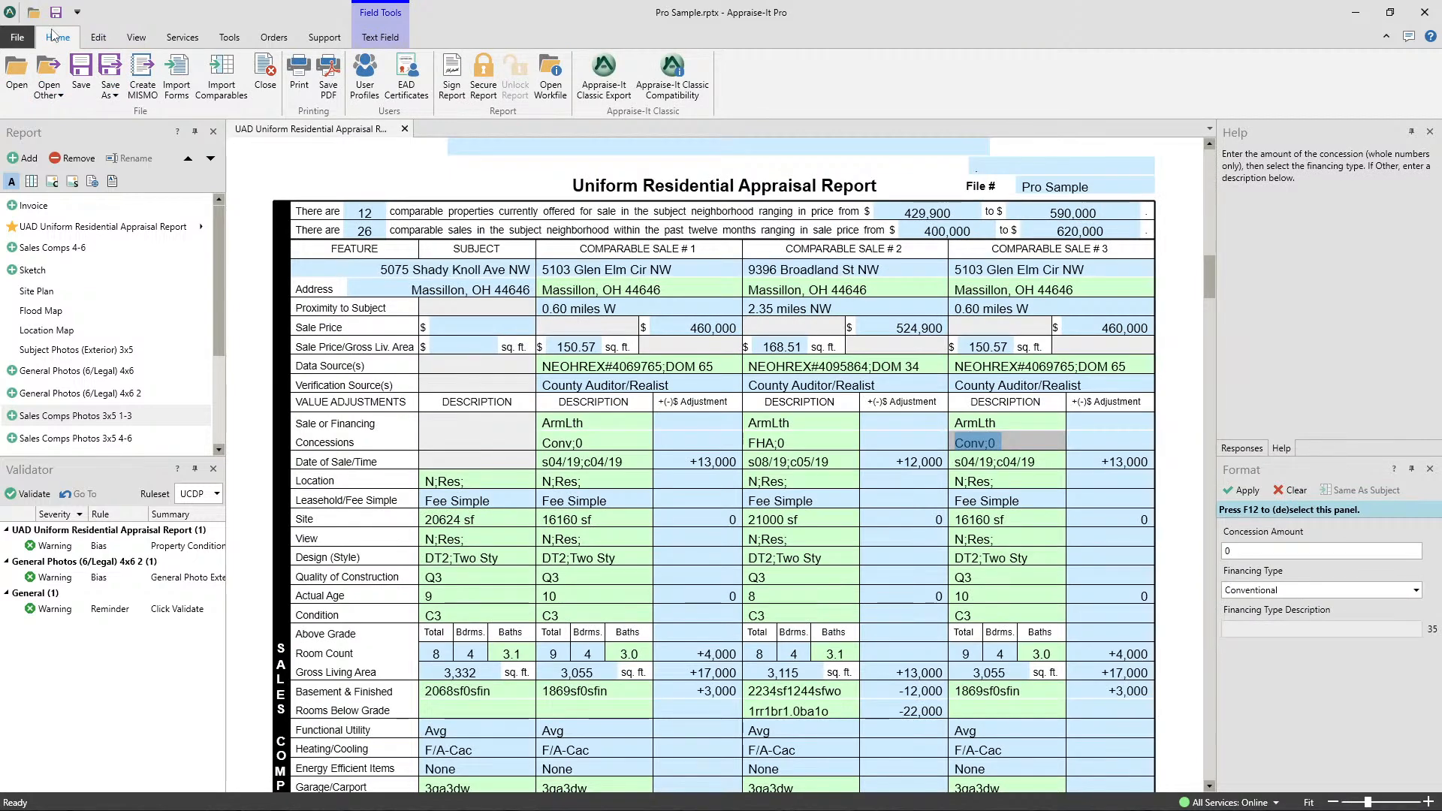
{"action": "left_click", "coordinate": [550, 75]}
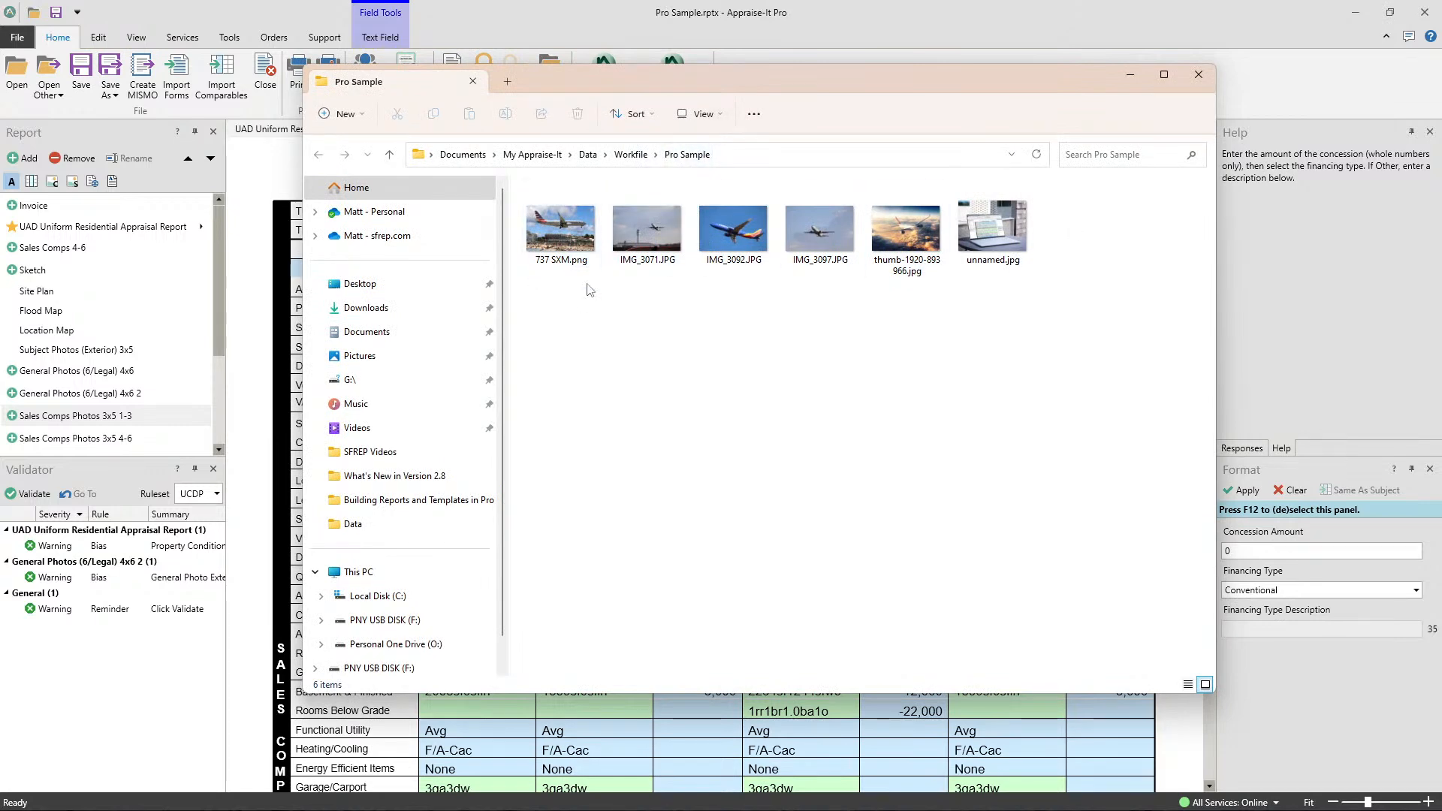
{"action": "left_click", "coordinate": [1199, 75]}
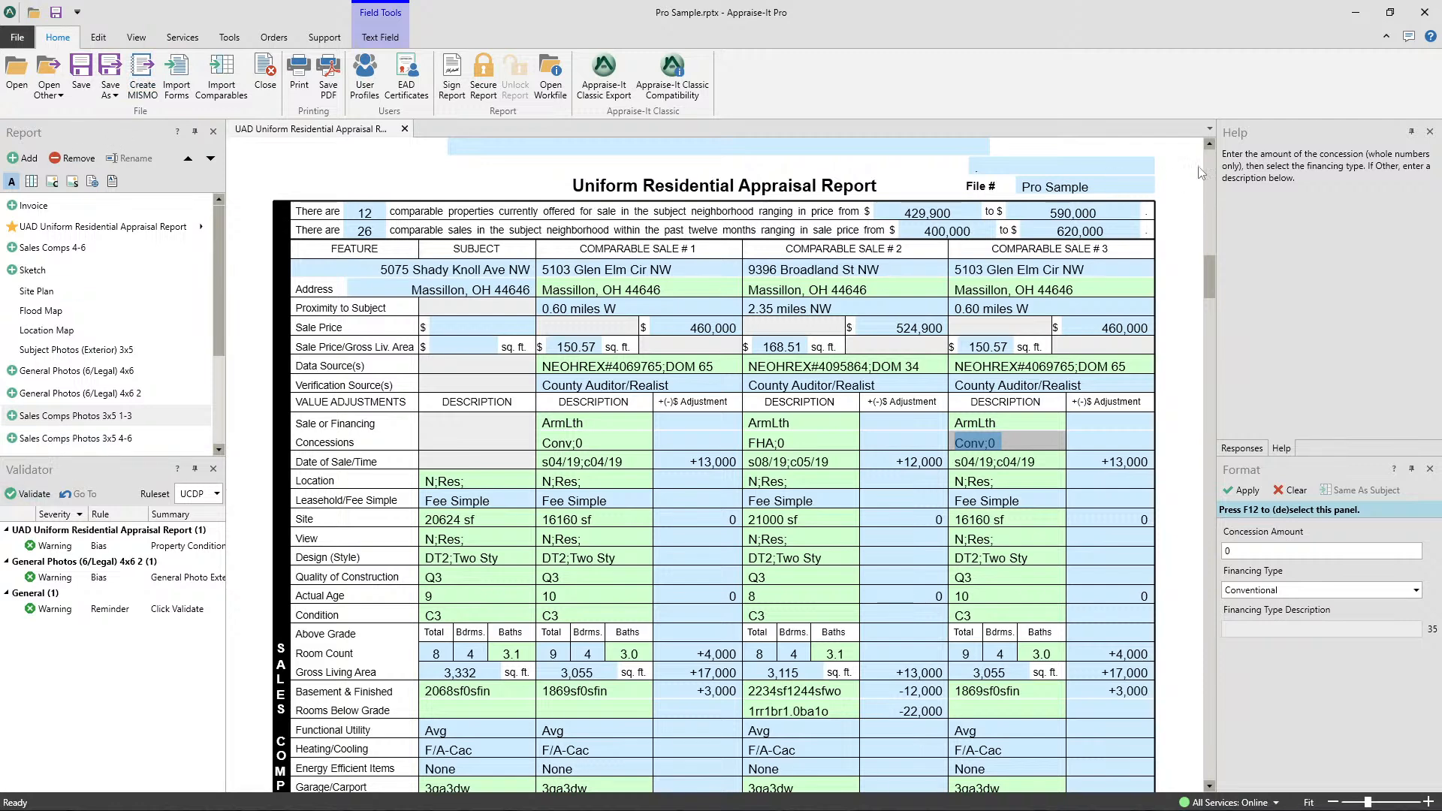
- Dock the Validator, Responses, Help and Format panels with the Report panel in one tabbed group, placing Format directly after Report
{"action": "left_click", "coordinate": [1242, 448]}
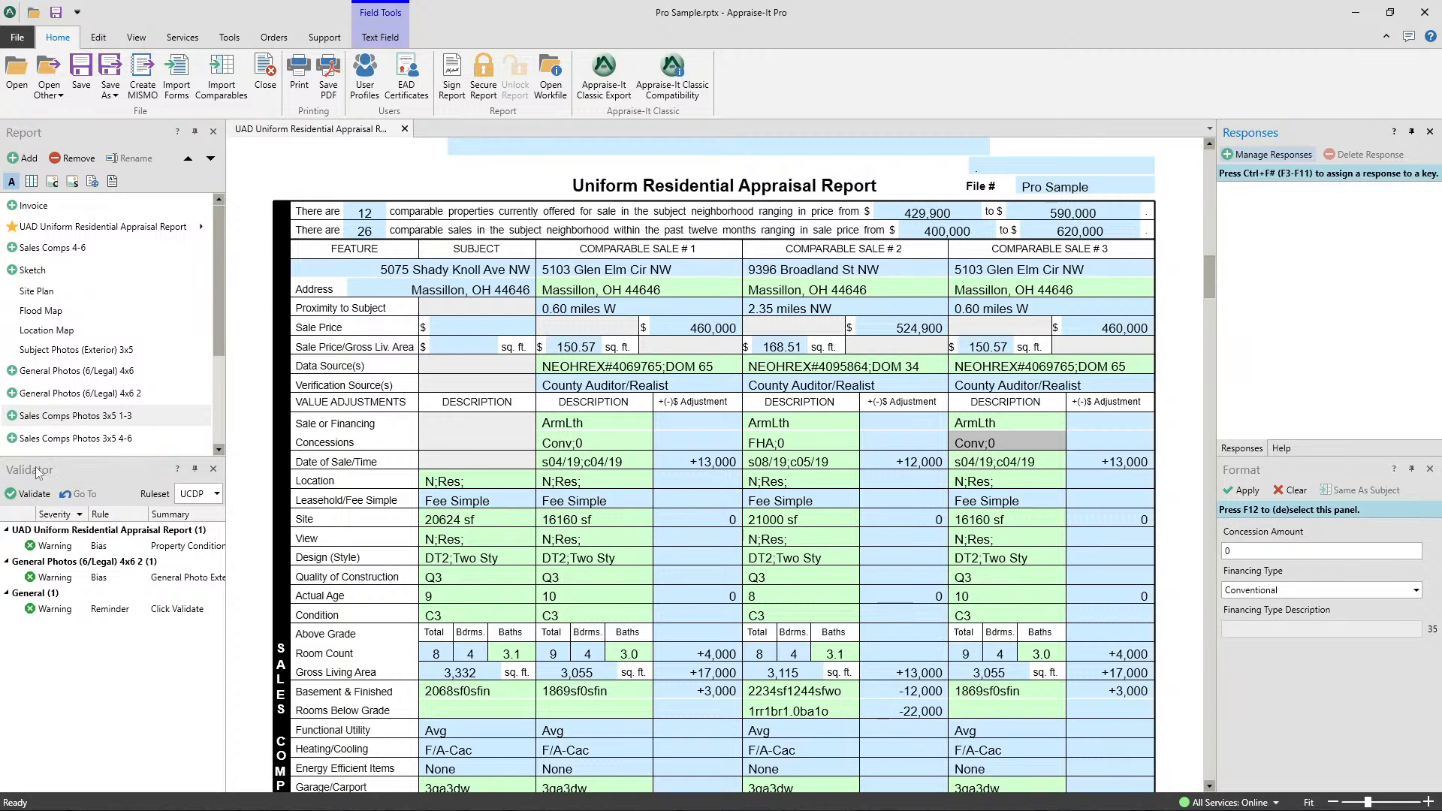
{"action": "left_click_drag", "start_coordinate": [1254, 132], "coordinate": [112, 292]}
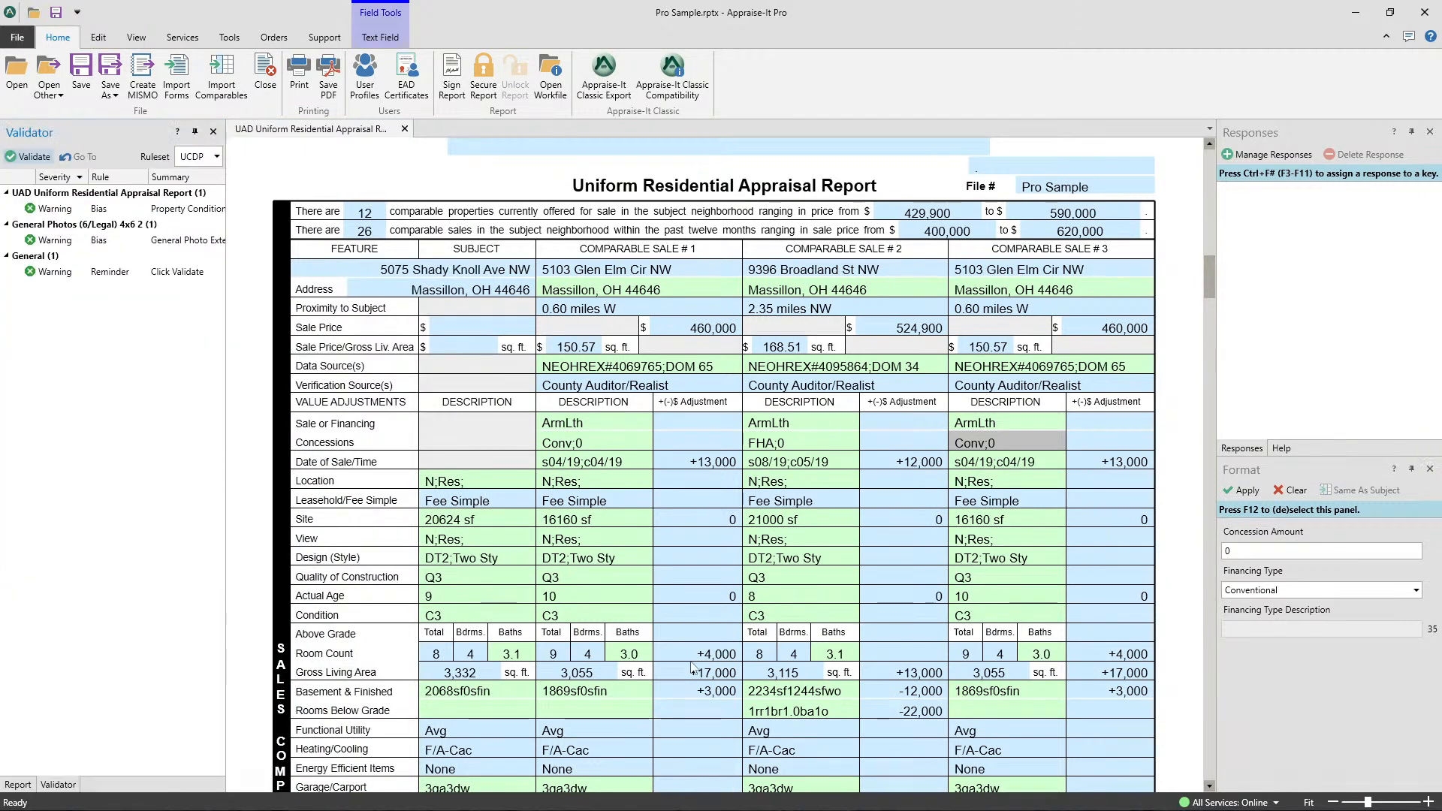
{"action": "left_click_drag", "start_coordinate": [1251, 137], "coordinate": [112, 457]}
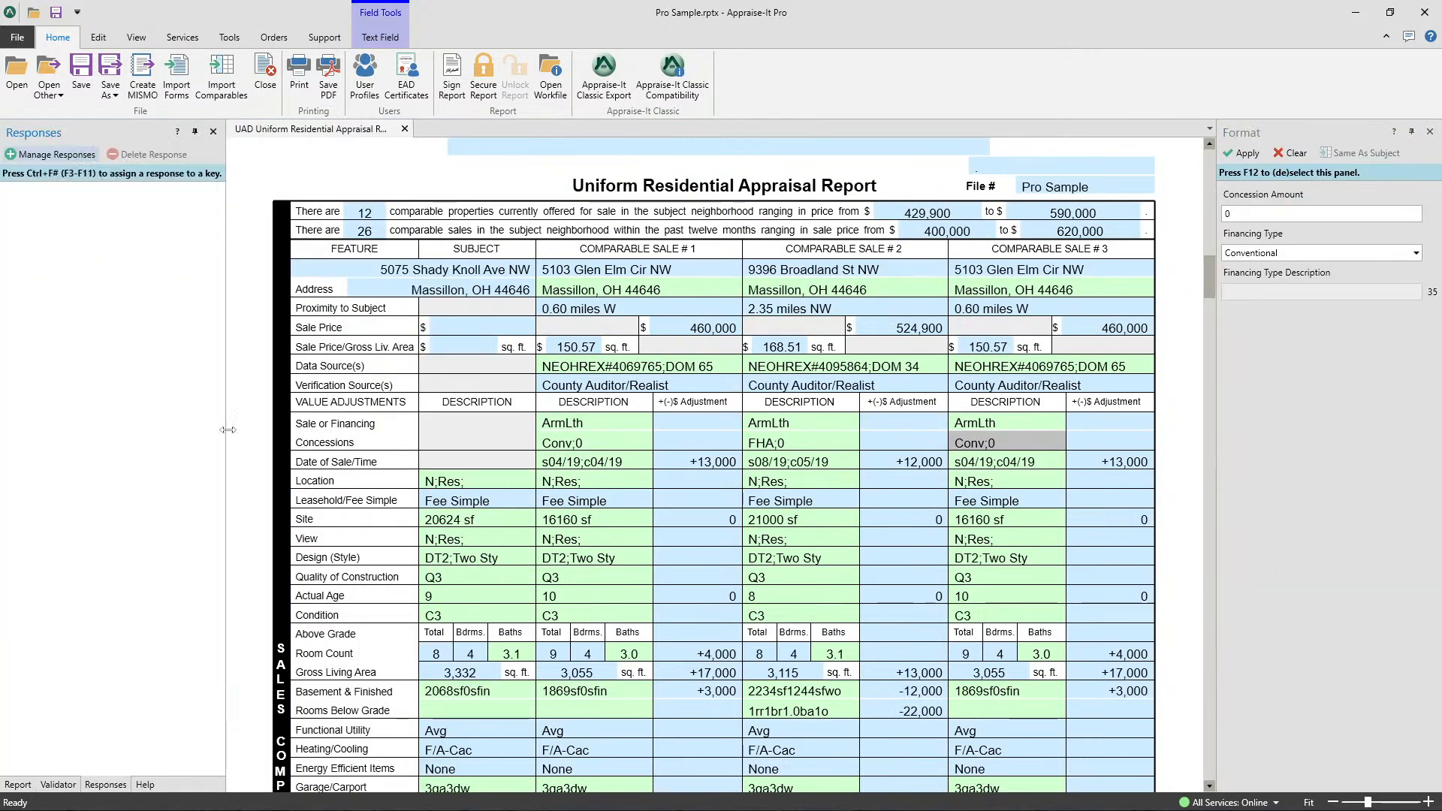
{"action": "left_click_drag", "start_coordinate": [1253, 135], "coordinate": [113, 457]}
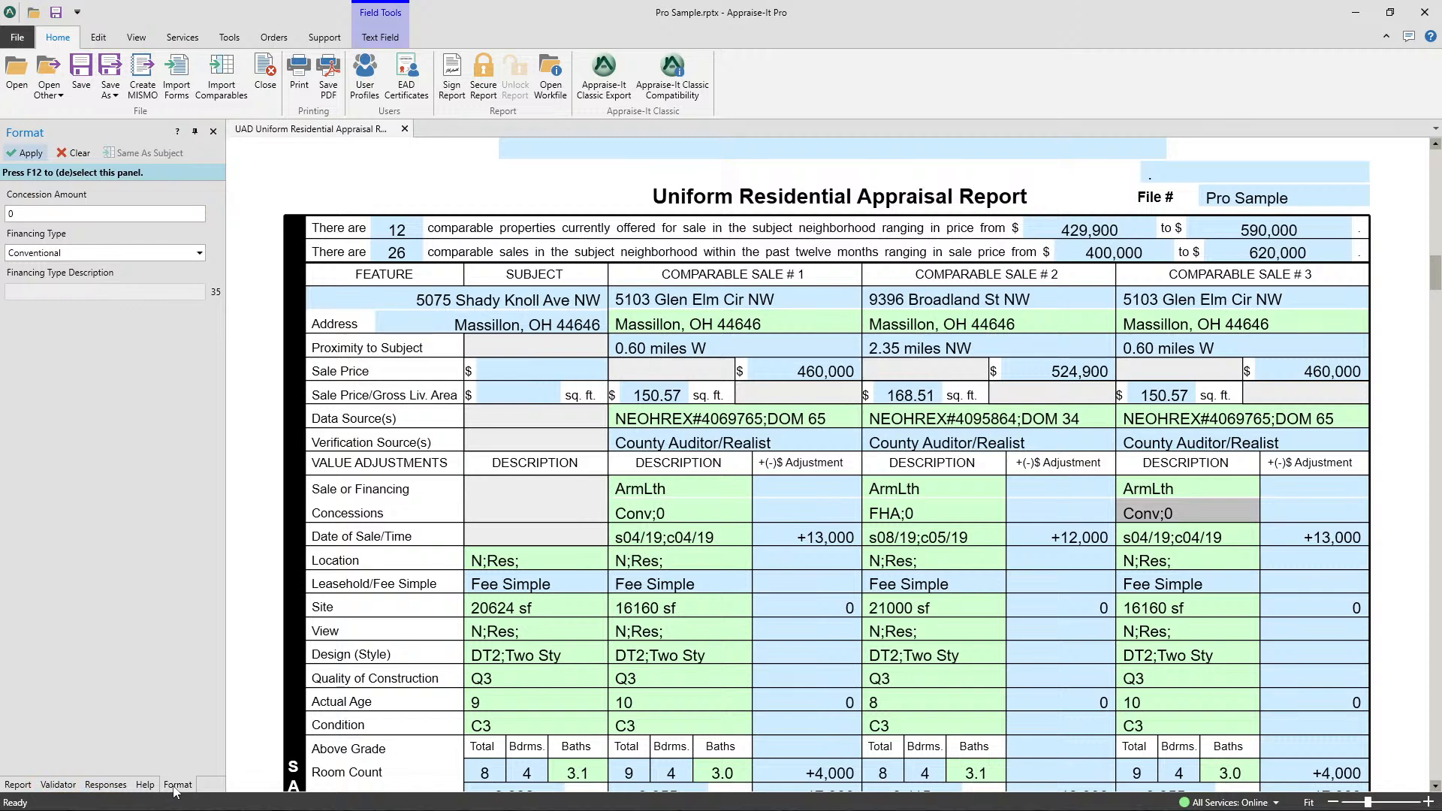
{"action": "left_click_drag", "start_coordinate": [156, 786], "coordinate": [1, 766]}
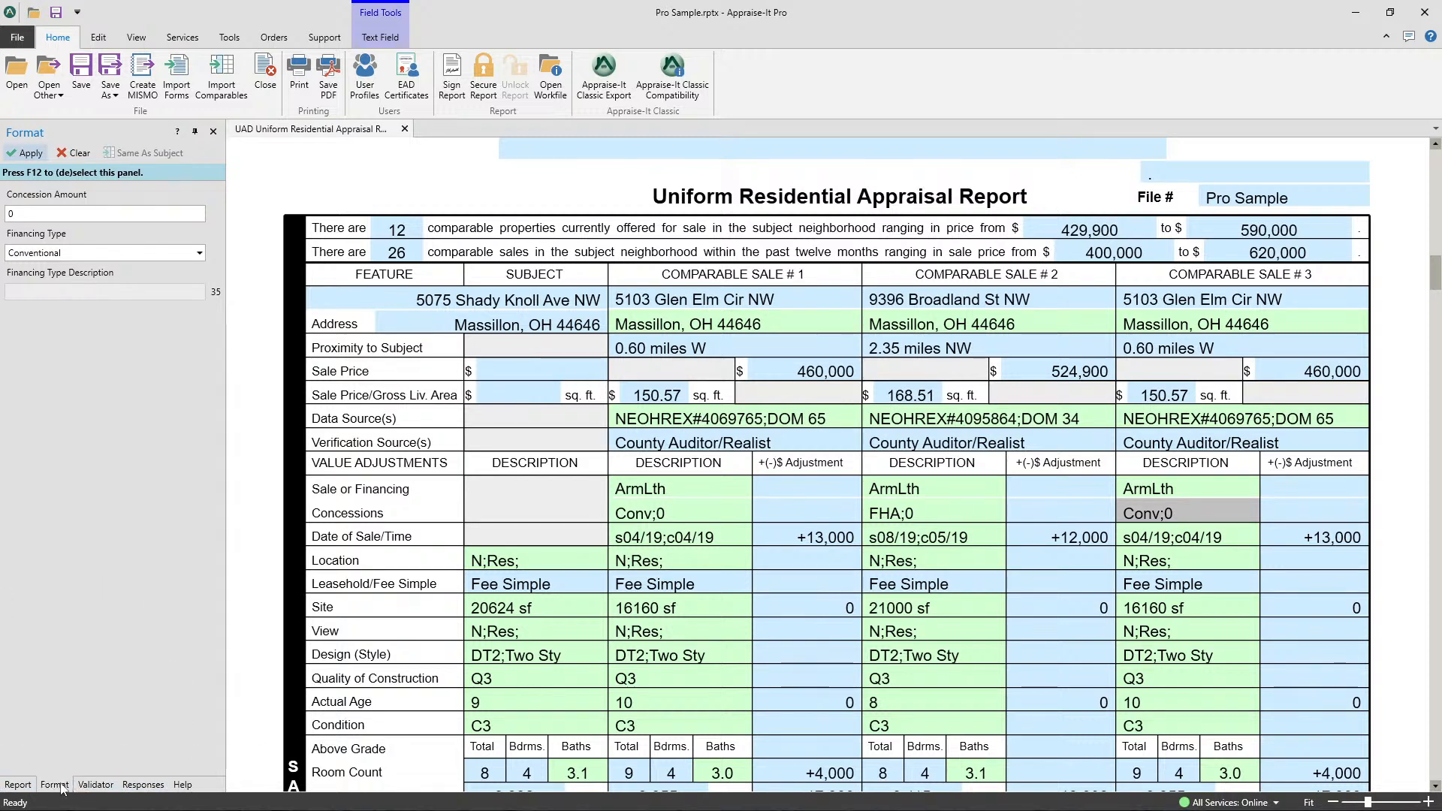
- Switch through the grouped panels and dock the Validator panel across the full width above the report form
{"action": "left_click", "coordinate": [102, 784]}
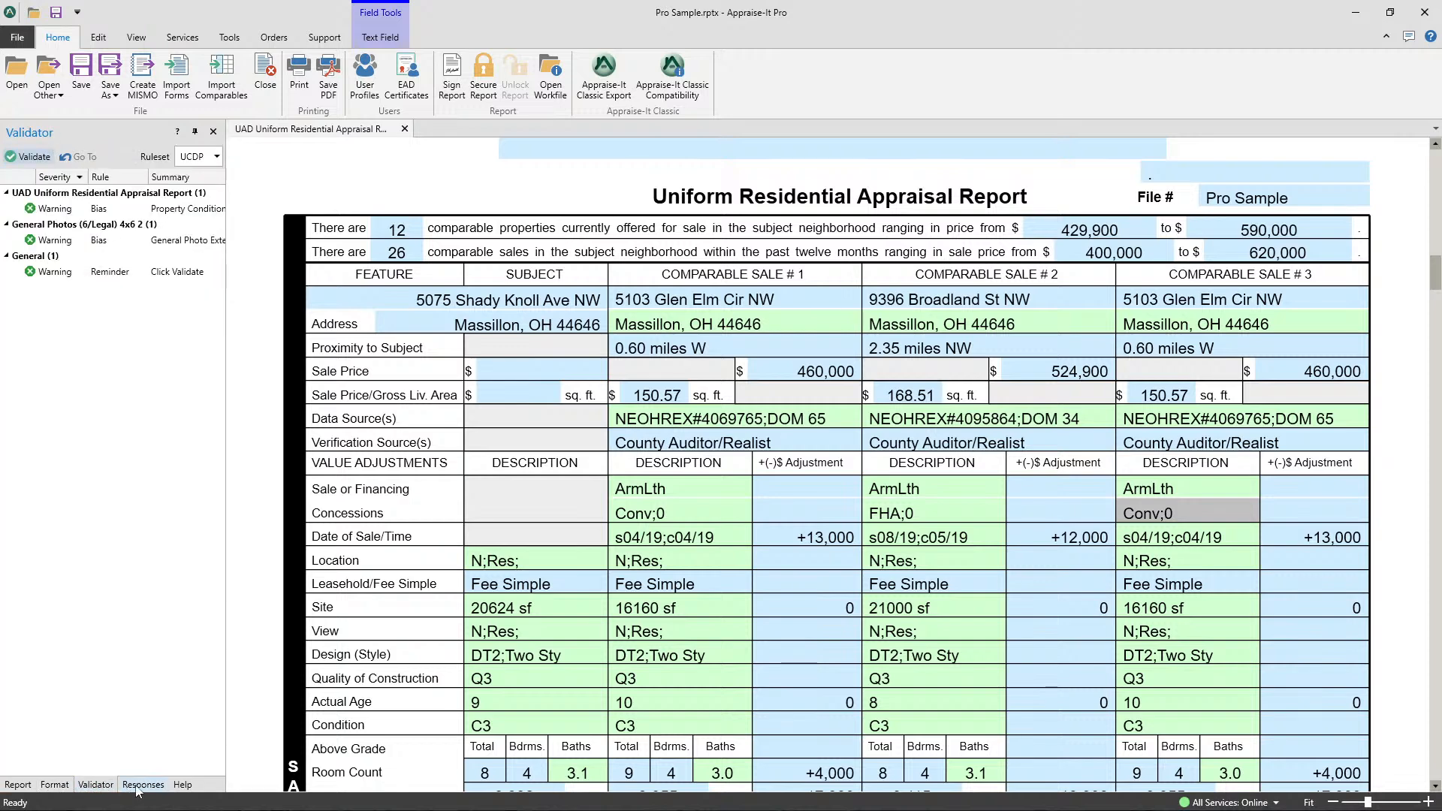
{"action": "left_click", "coordinate": [141, 785]}
{"action": "left_click", "coordinate": [182, 785]}
{"action": "left_click", "coordinate": [18, 785]}
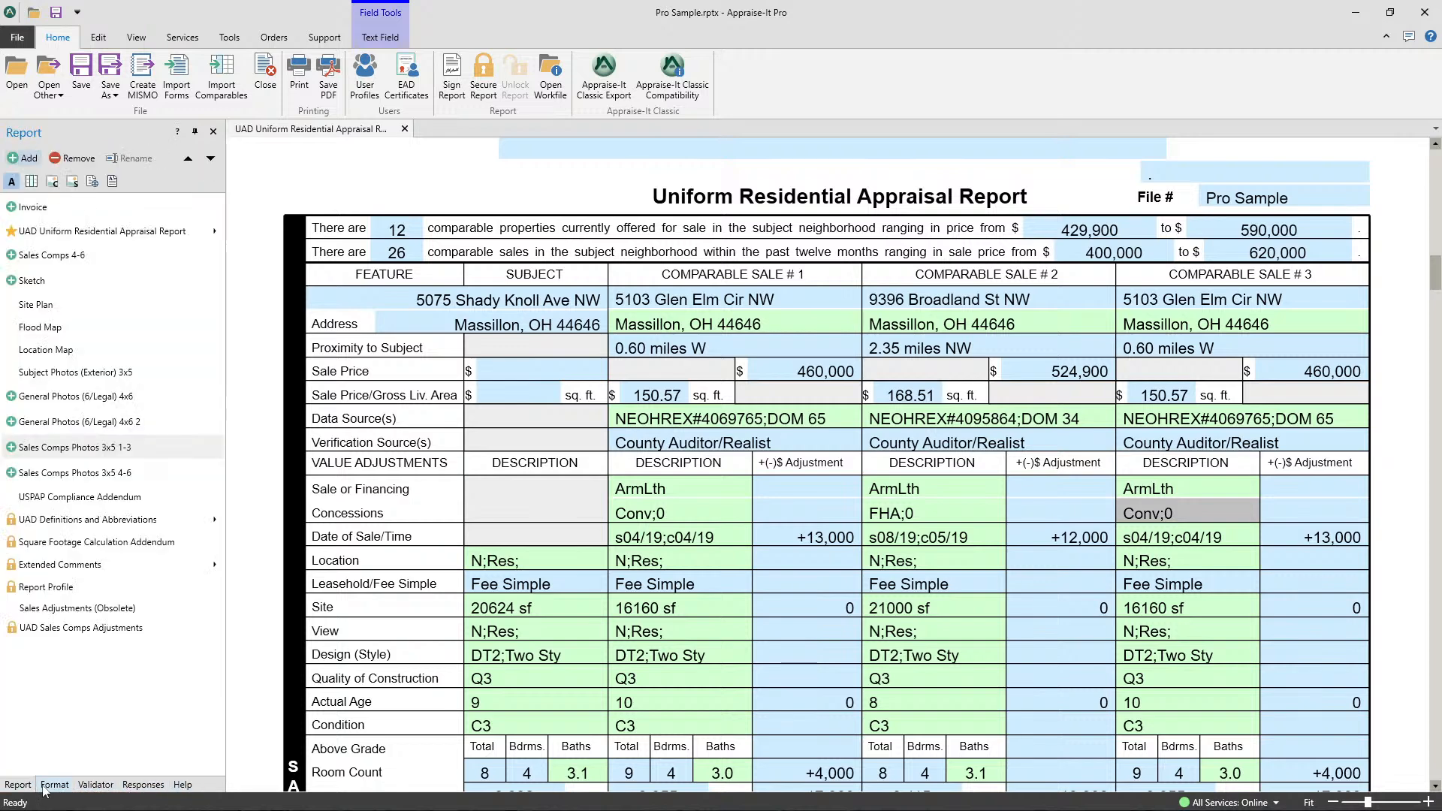
{"action": "left_click", "coordinate": [54, 785]}
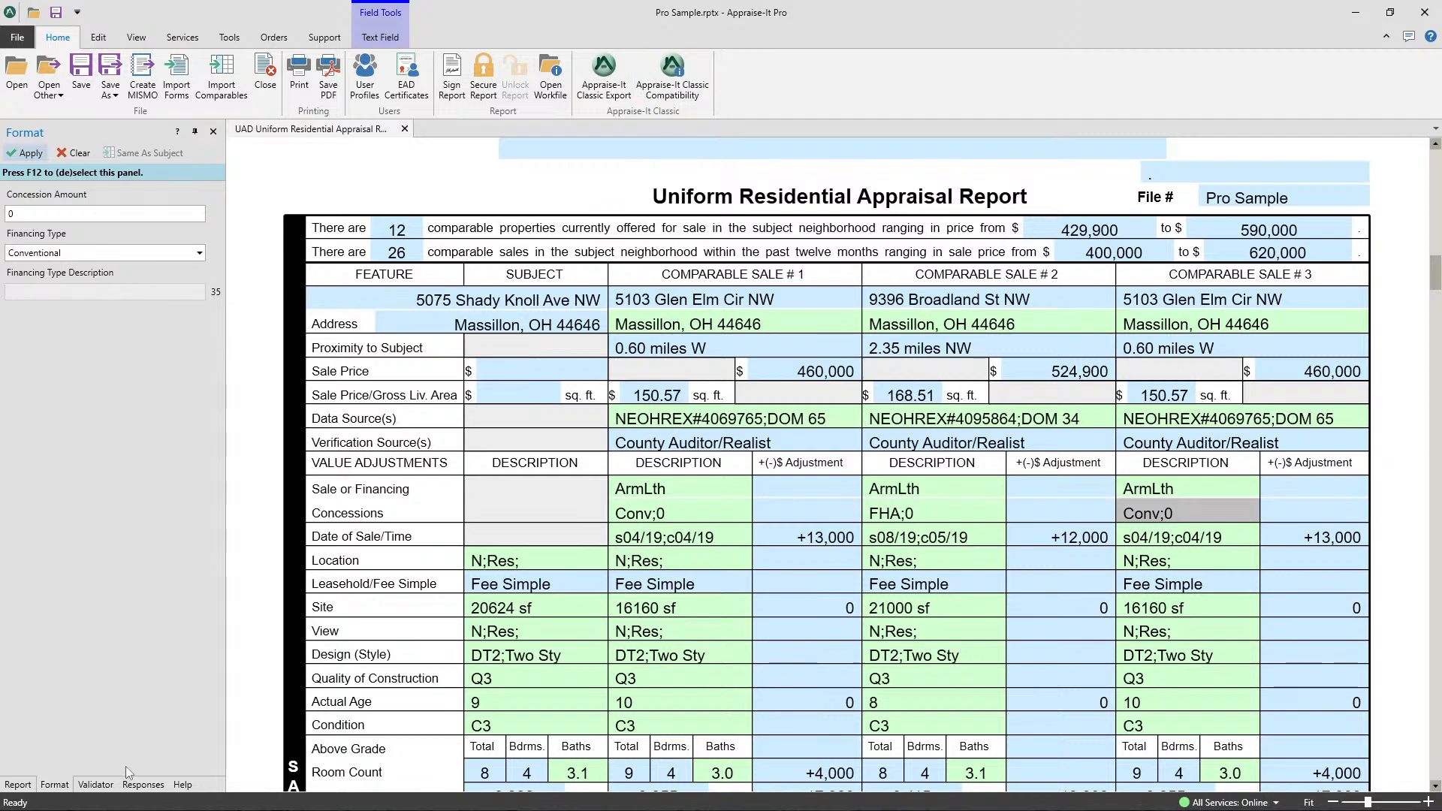
{"action": "left_click_drag", "start_coordinate": [108, 784], "coordinate": [720, 133]}
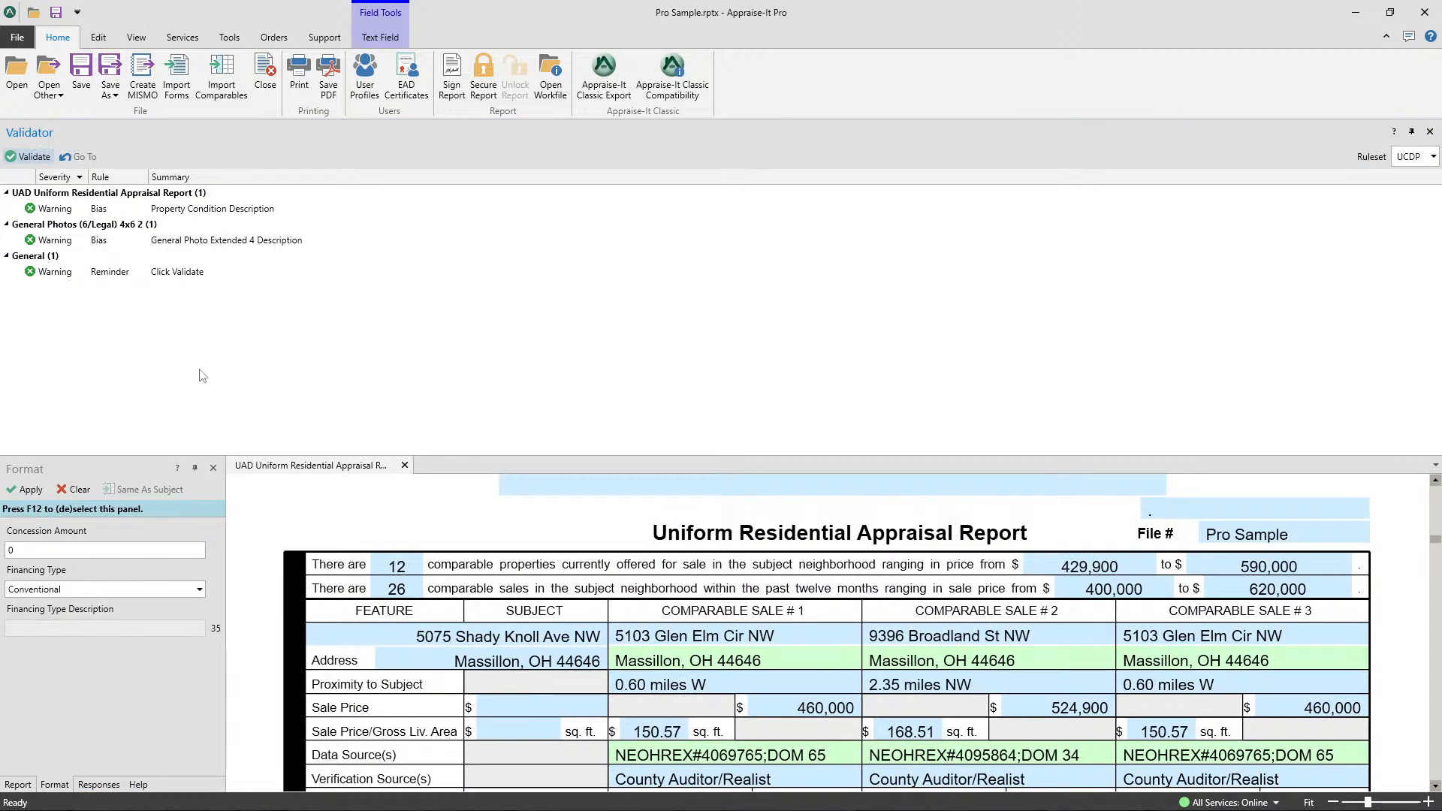
- Reset all dockable panels to their default positions
{"action": "left_click", "coordinate": [134, 39]}
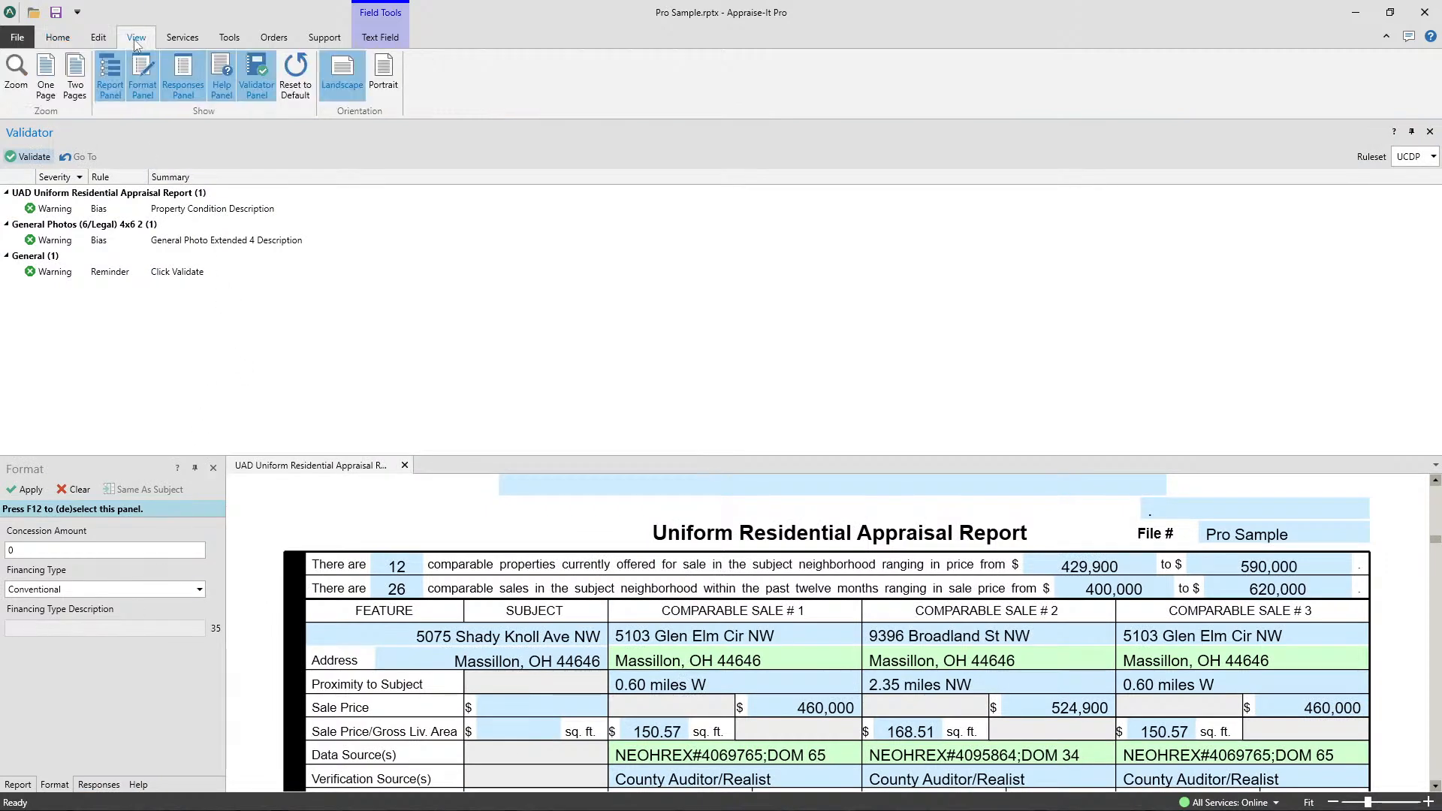
{"action": "left_click", "coordinate": [293, 101]}
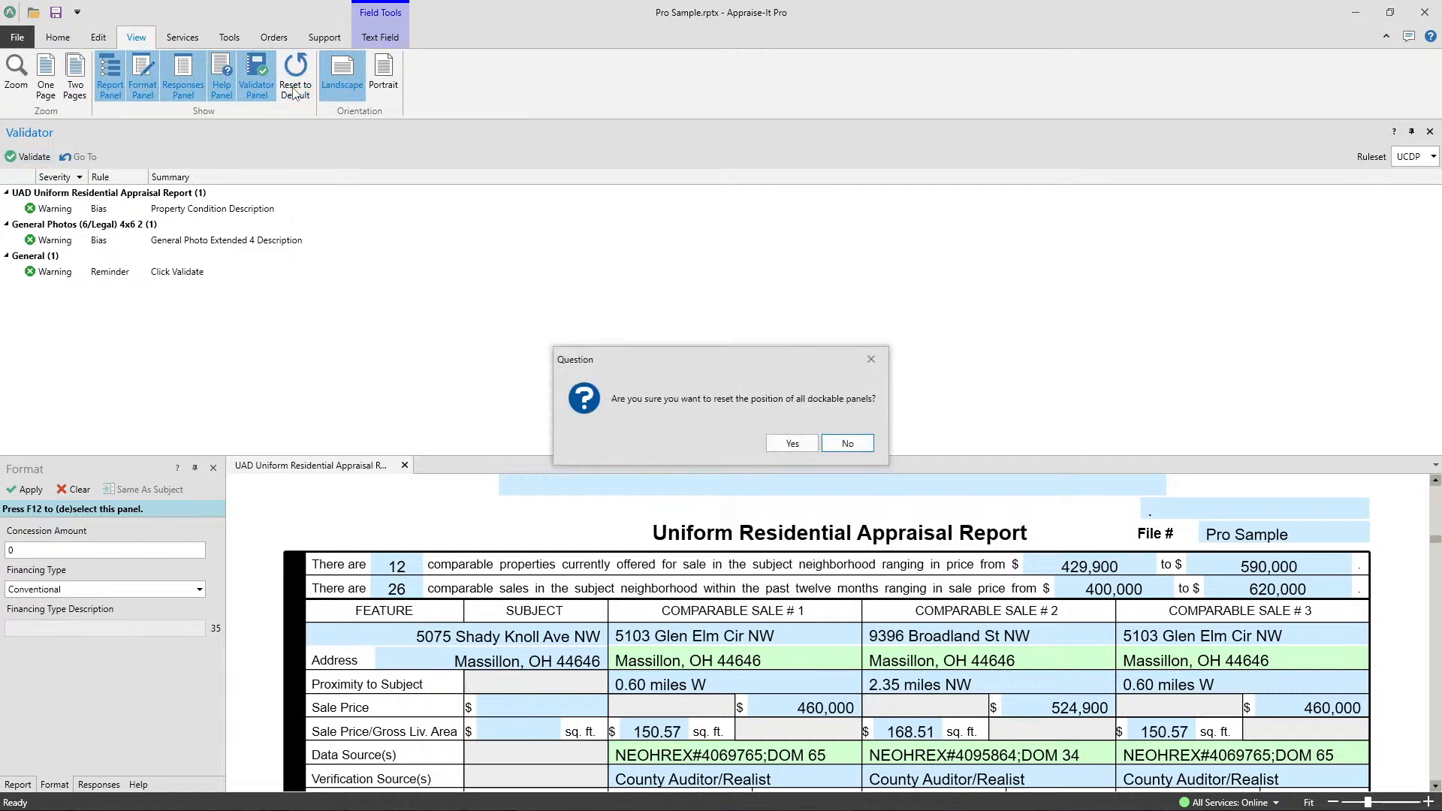
{"action": "left_click", "coordinate": [795, 446]}
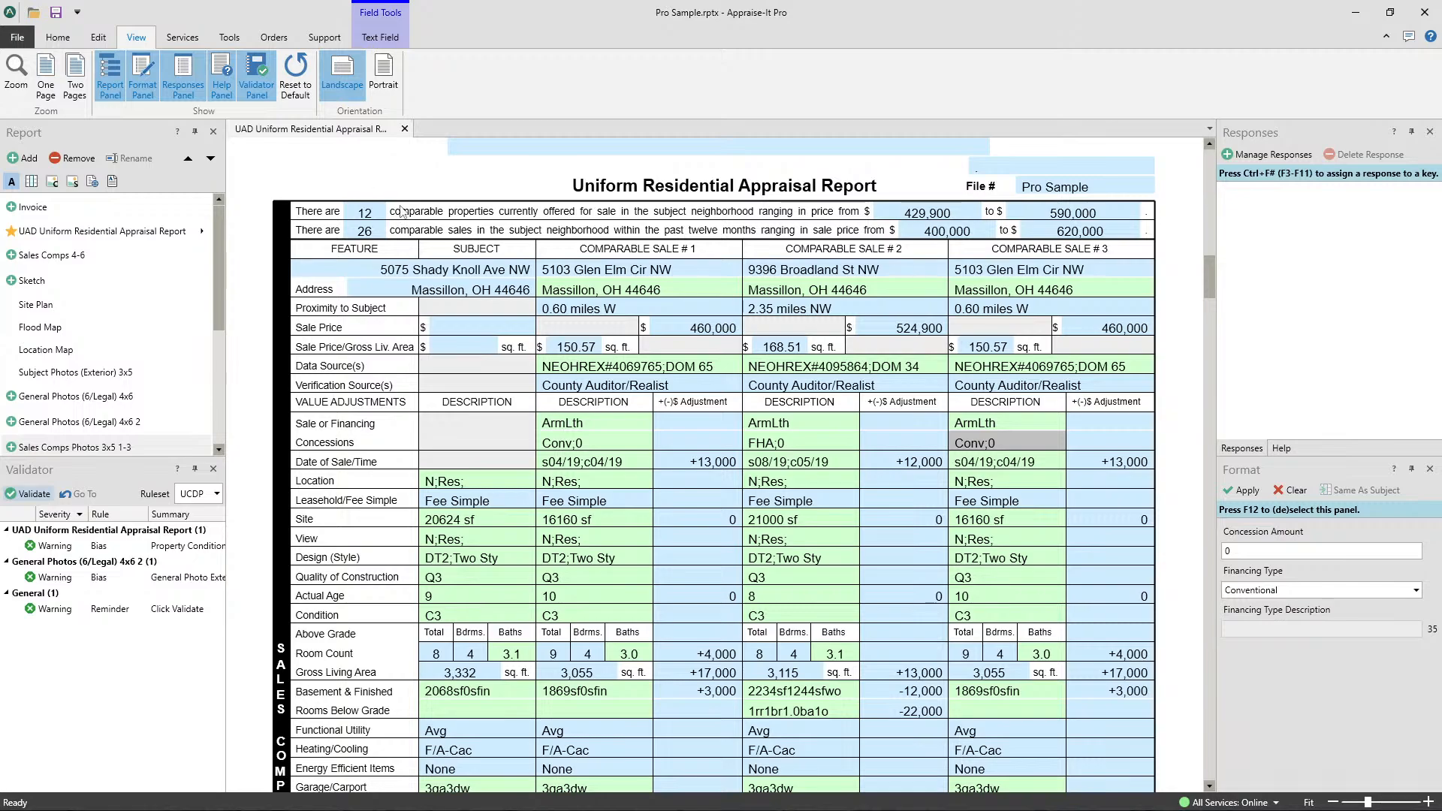
- Open the report's Site Plan, Flood Map and Location Map forms alongside the main appraisal form
{"action": "scroll", "coordinate": [607, 495], "scroll_direction": "up", "scroll_amount": 15}
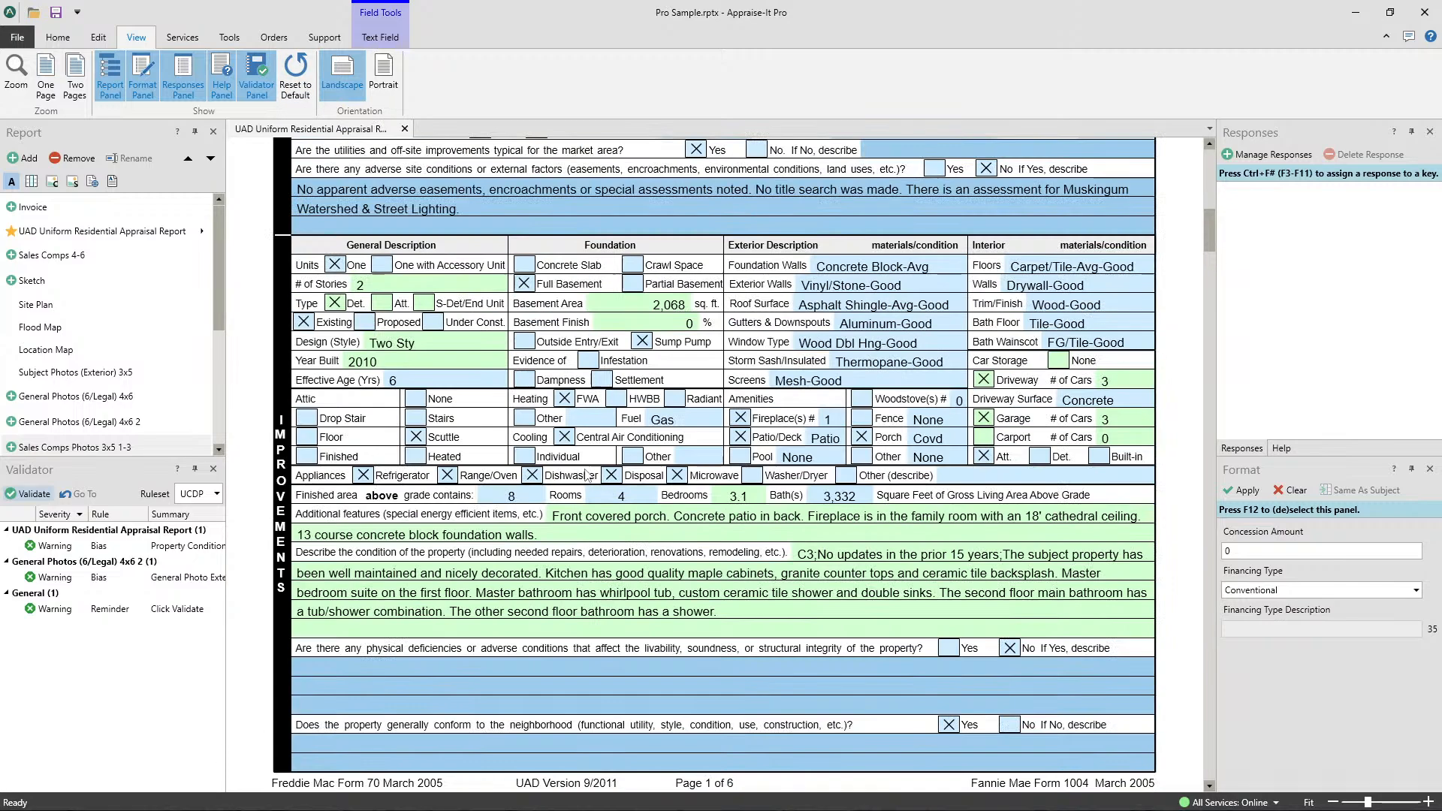
{"action": "left_click", "coordinate": [31, 306]}
{"action": "left_click", "coordinate": [34, 328]}
{"action": "left_click", "coordinate": [35, 349]}
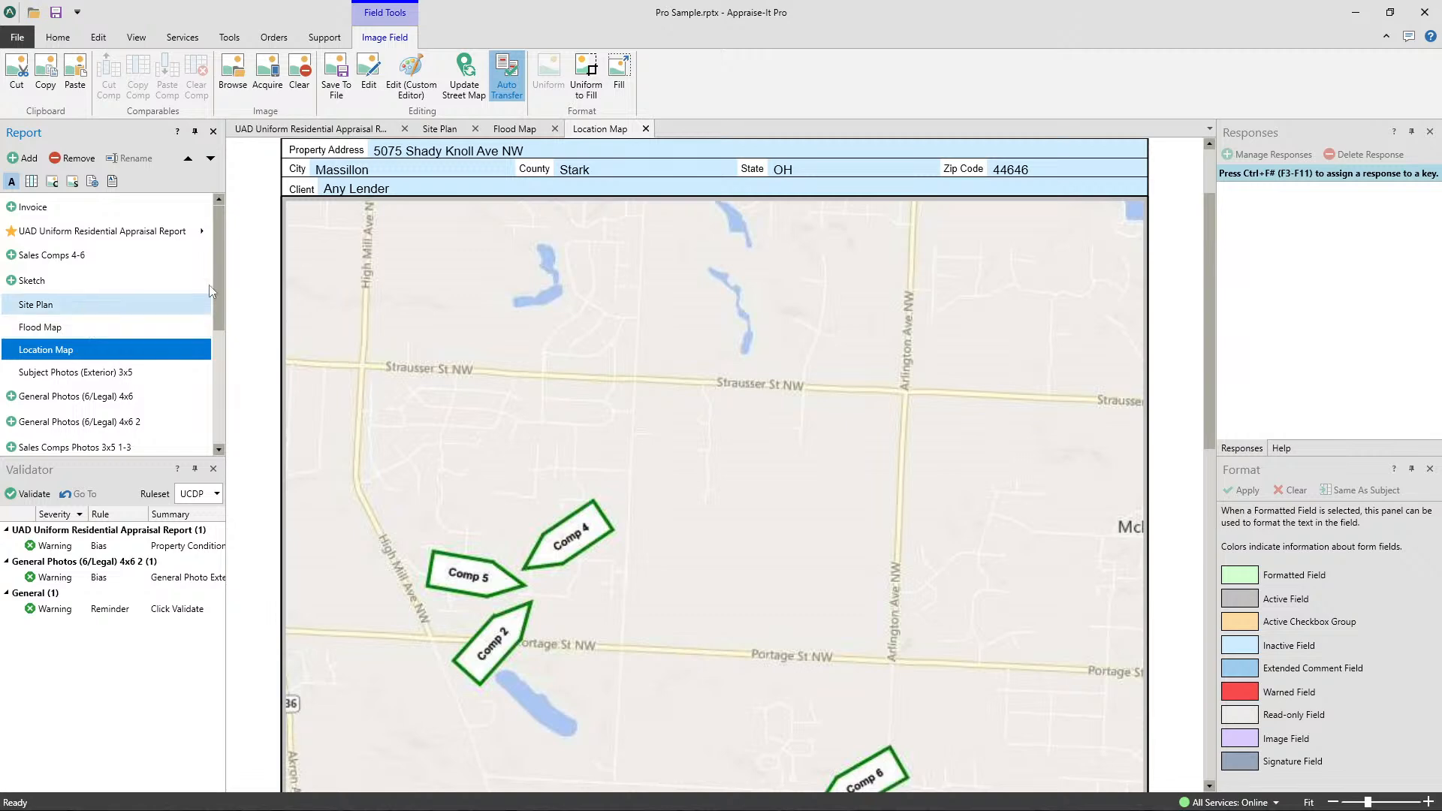
- Switch between the open forms to view each one, and close the Location Map form
{"action": "left_click", "coordinate": [518, 130]}
{"action": "left_click", "coordinate": [442, 130]}
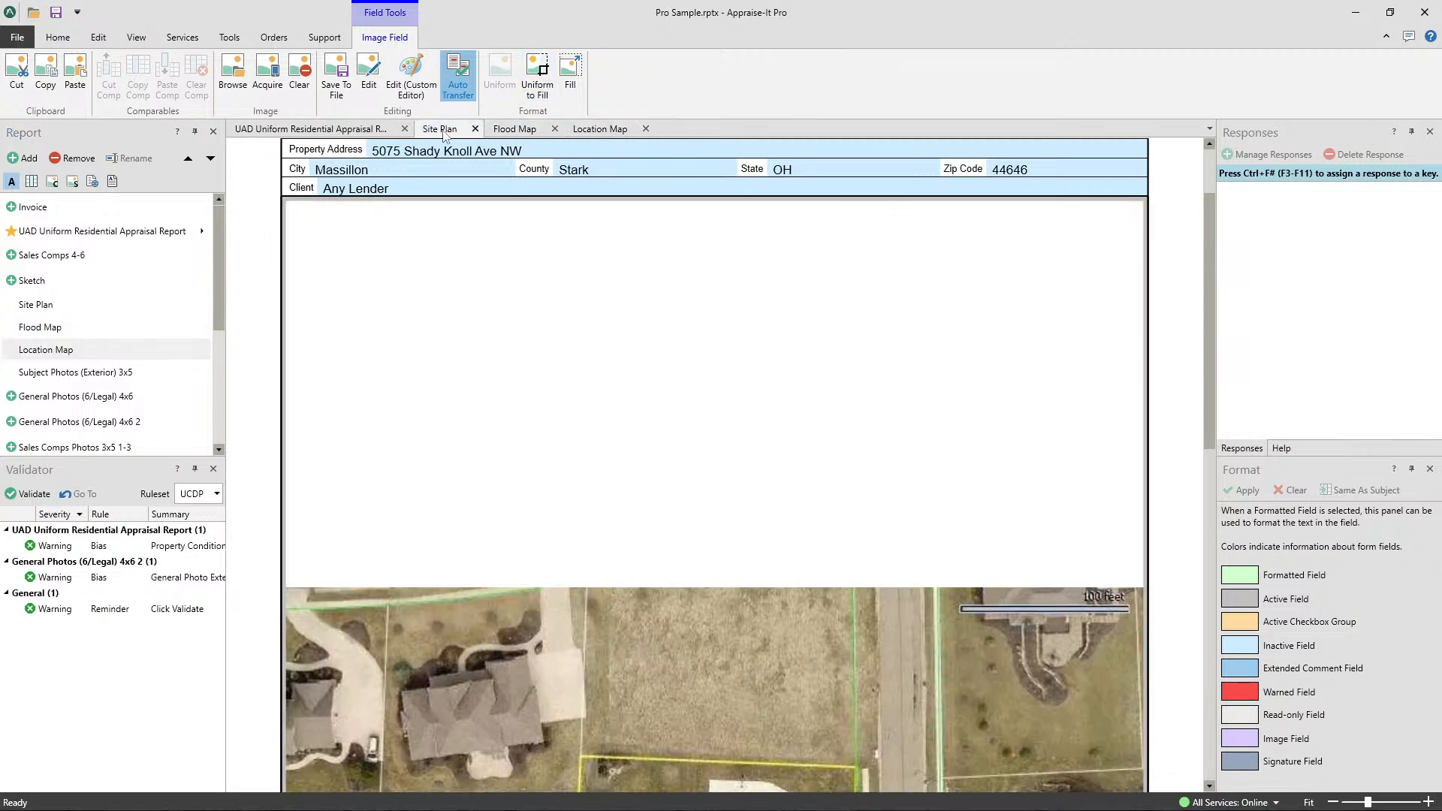
{"action": "left_click", "coordinate": [346, 133]}
{"action": "left_click", "coordinate": [445, 133]}
{"action": "left_click", "coordinate": [516, 132]}
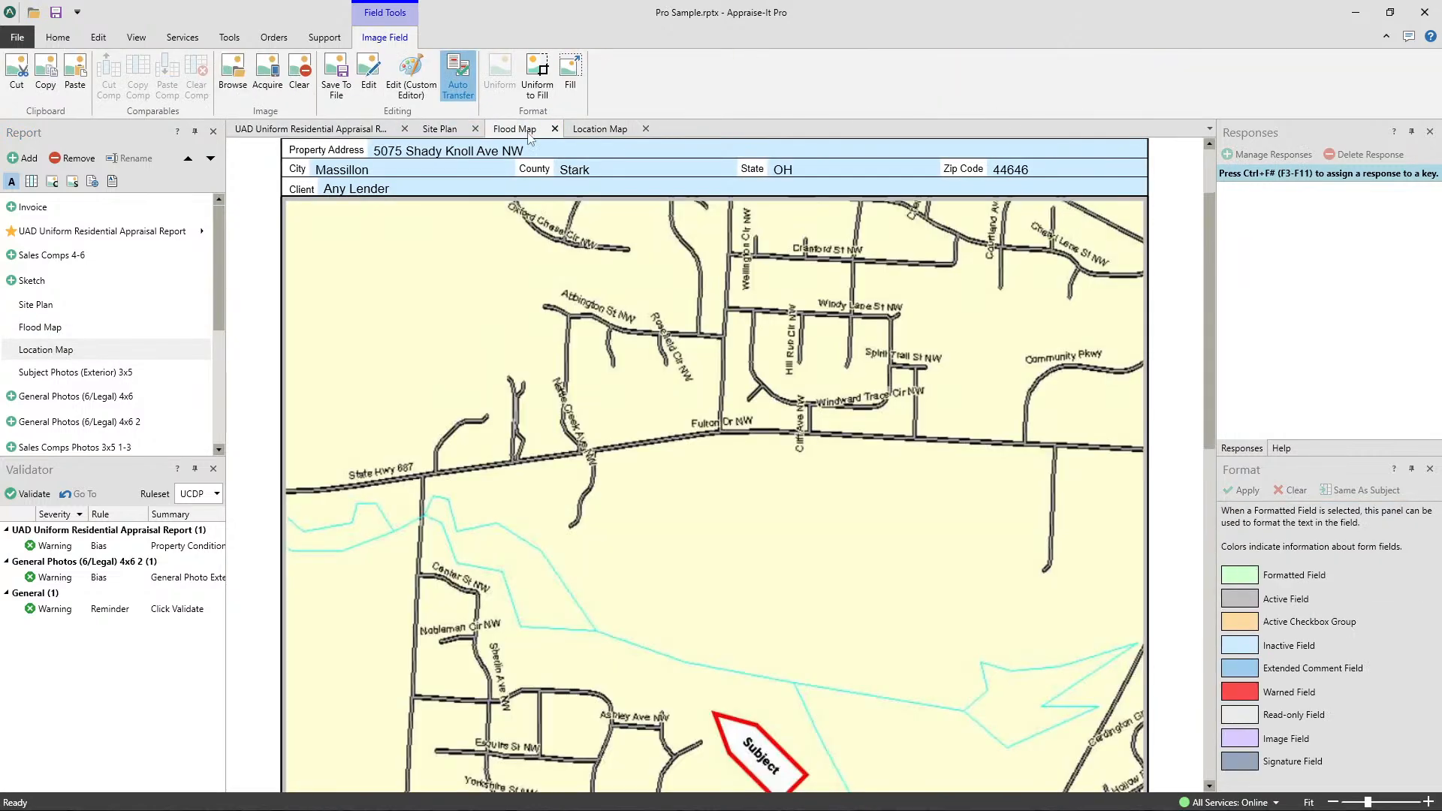
{"action": "left_click", "coordinate": [598, 132]}
{"action": "scroll", "coordinate": [596, 194], "scroll_direction": "down", "scroll_amount": 3}
{"action": "scroll", "coordinate": [586, 241], "scroll_direction": "up", "scroll_amount": 5}
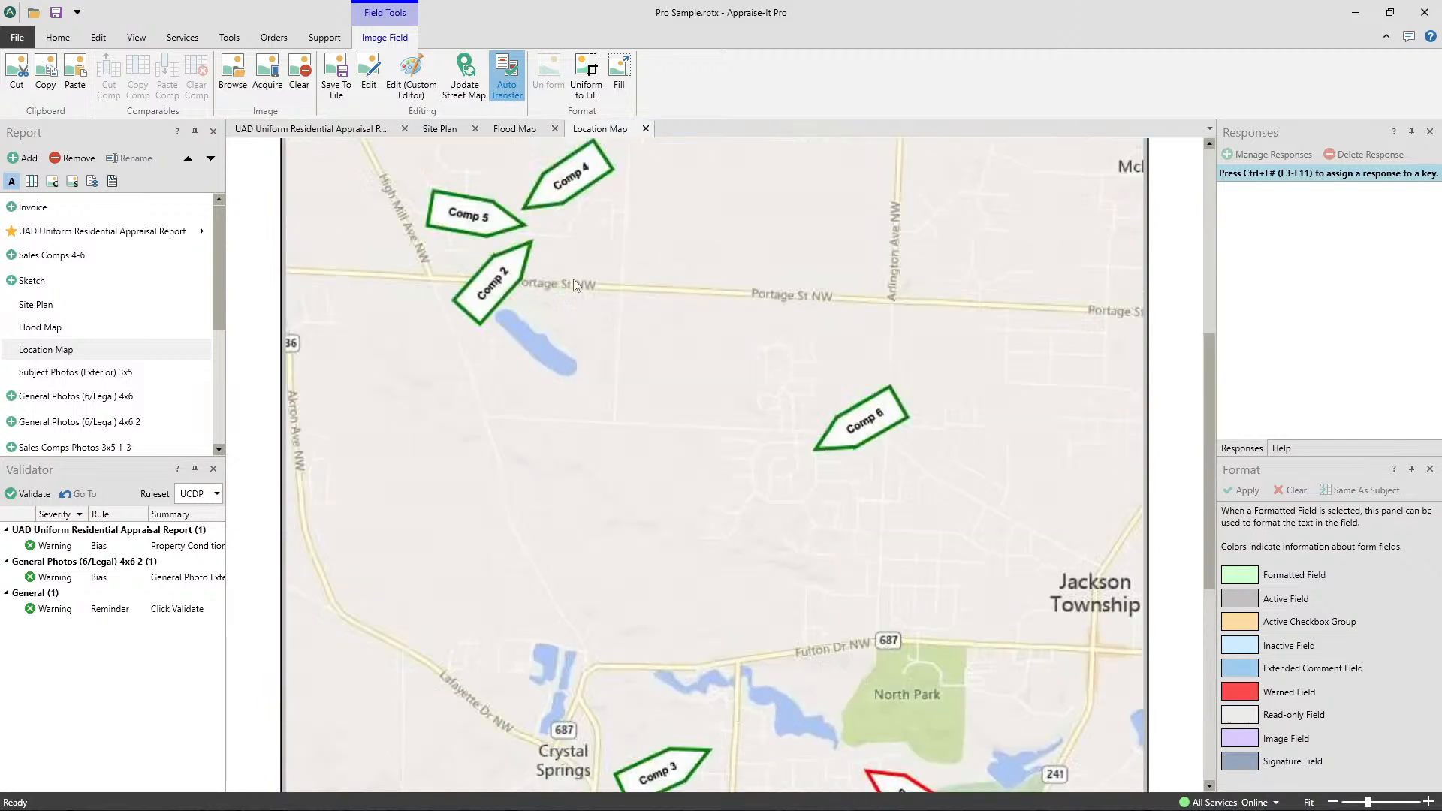
{"action": "left_click", "coordinate": [645, 129]}
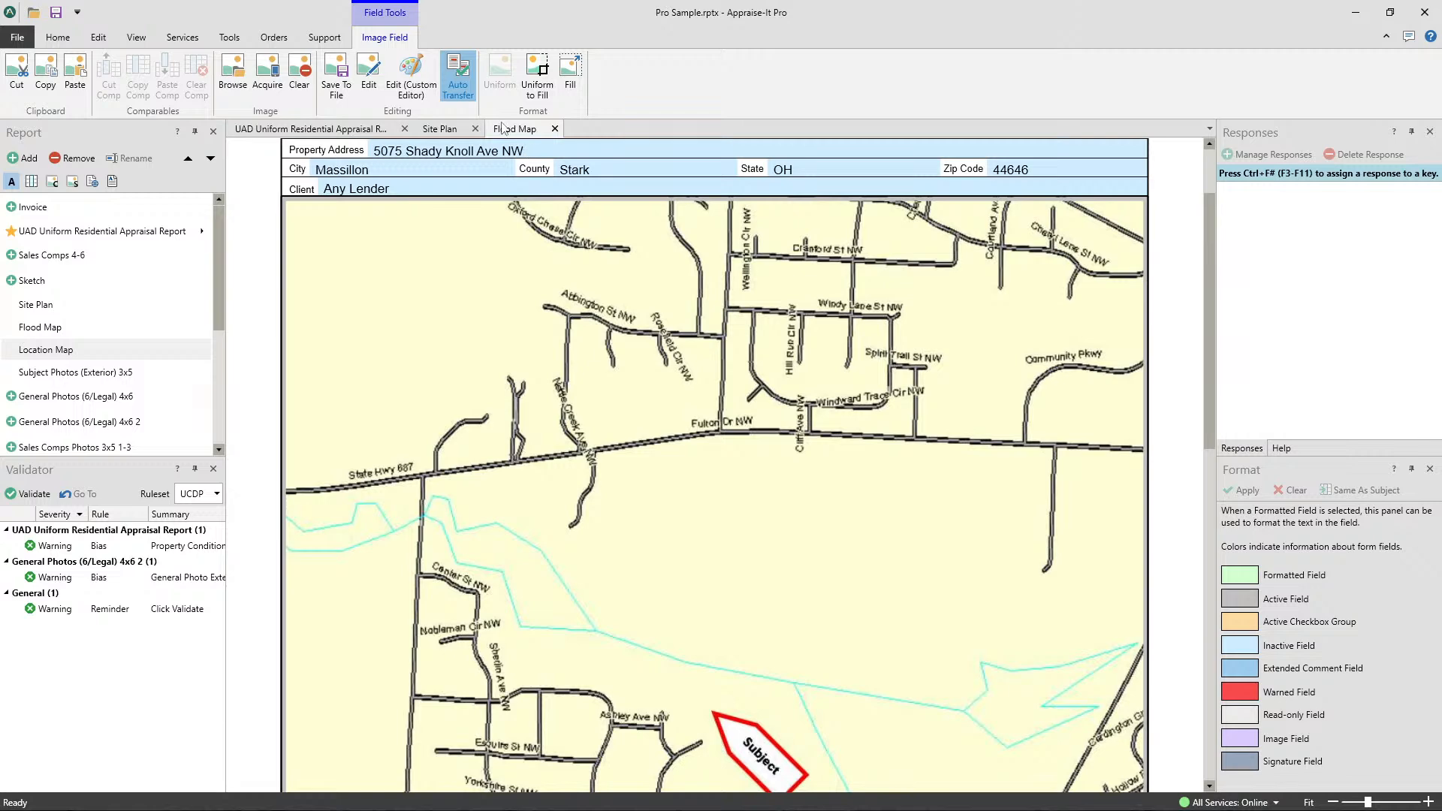
- Detach the Flood Map form into its own window, move it beside the main window and close it
{"action": "left_click_drag", "start_coordinate": [502, 129], "coordinate": [650, 228]}
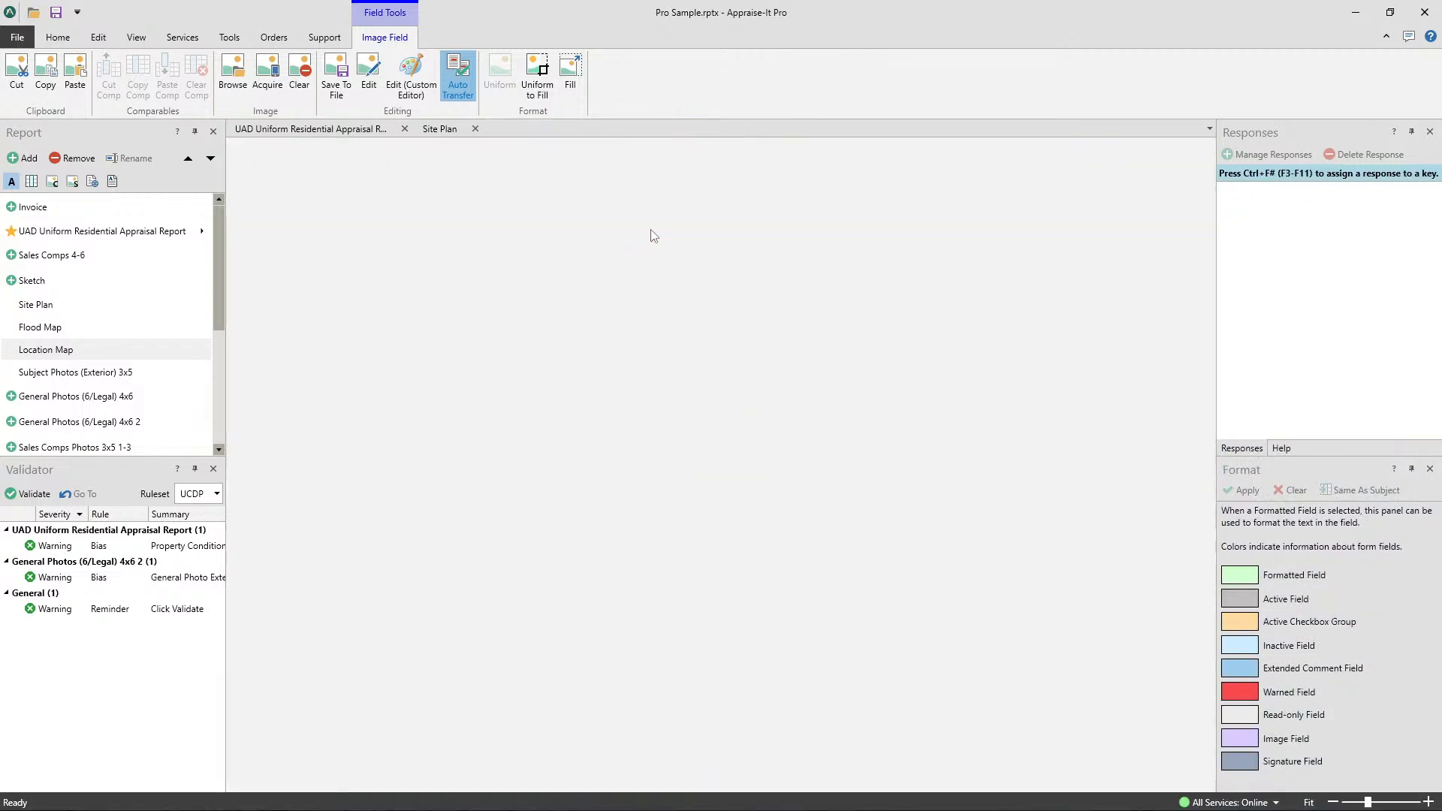
{"action": "mouse_move", "coordinate": [740, 239]}
{"action": "left_mouse_down"}
{"action": "mouse_move", "coordinate": [1188, 233]}
{"action": "mouse_move", "coordinate": [1192, 115]}
{"action": "mouse_move", "coordinate": [1098, 62]}
{"action": "mouse_move", "coordinate": [1089, 107]}
{"action": "left_mouse_up"}
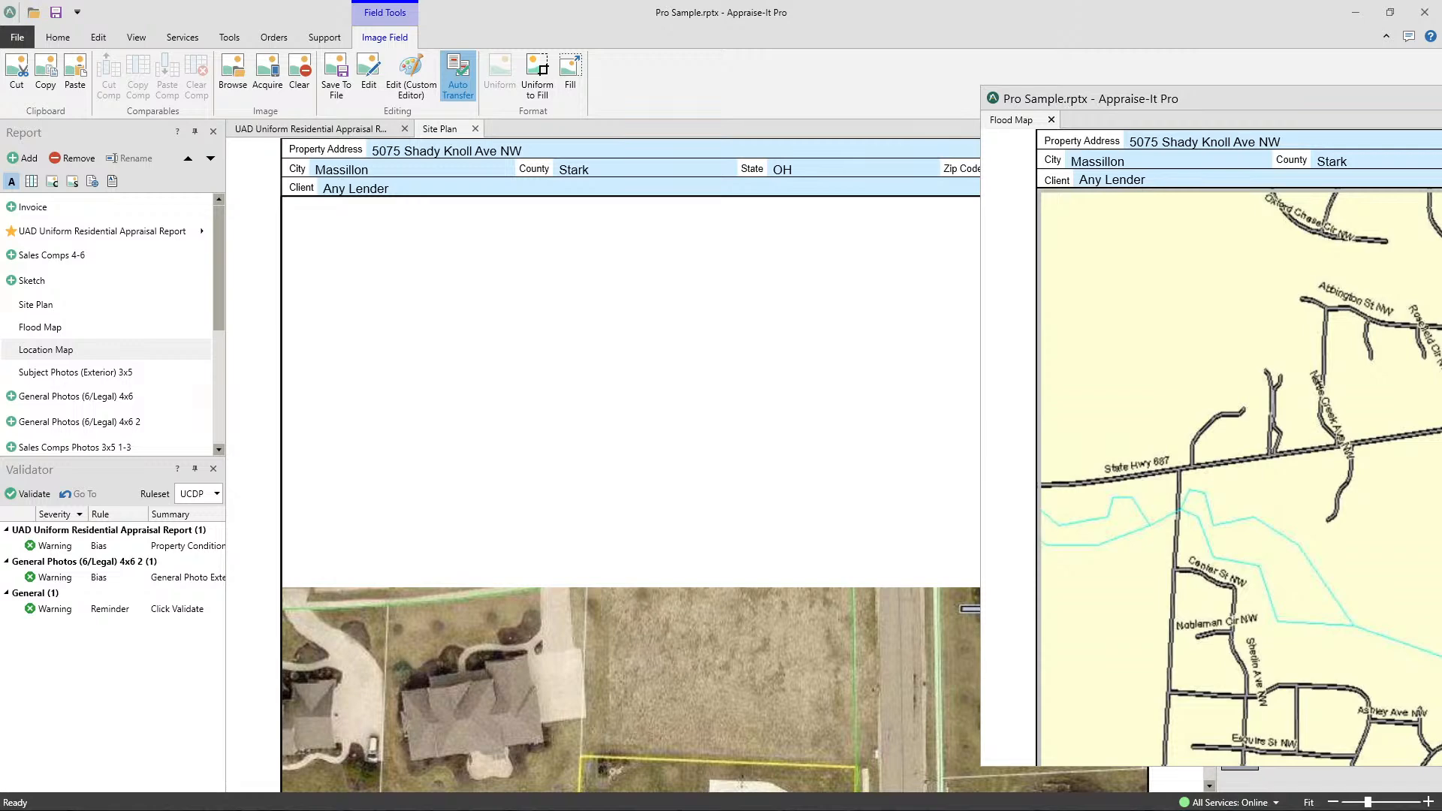
{"action": "key", "text": "alt+F4"}
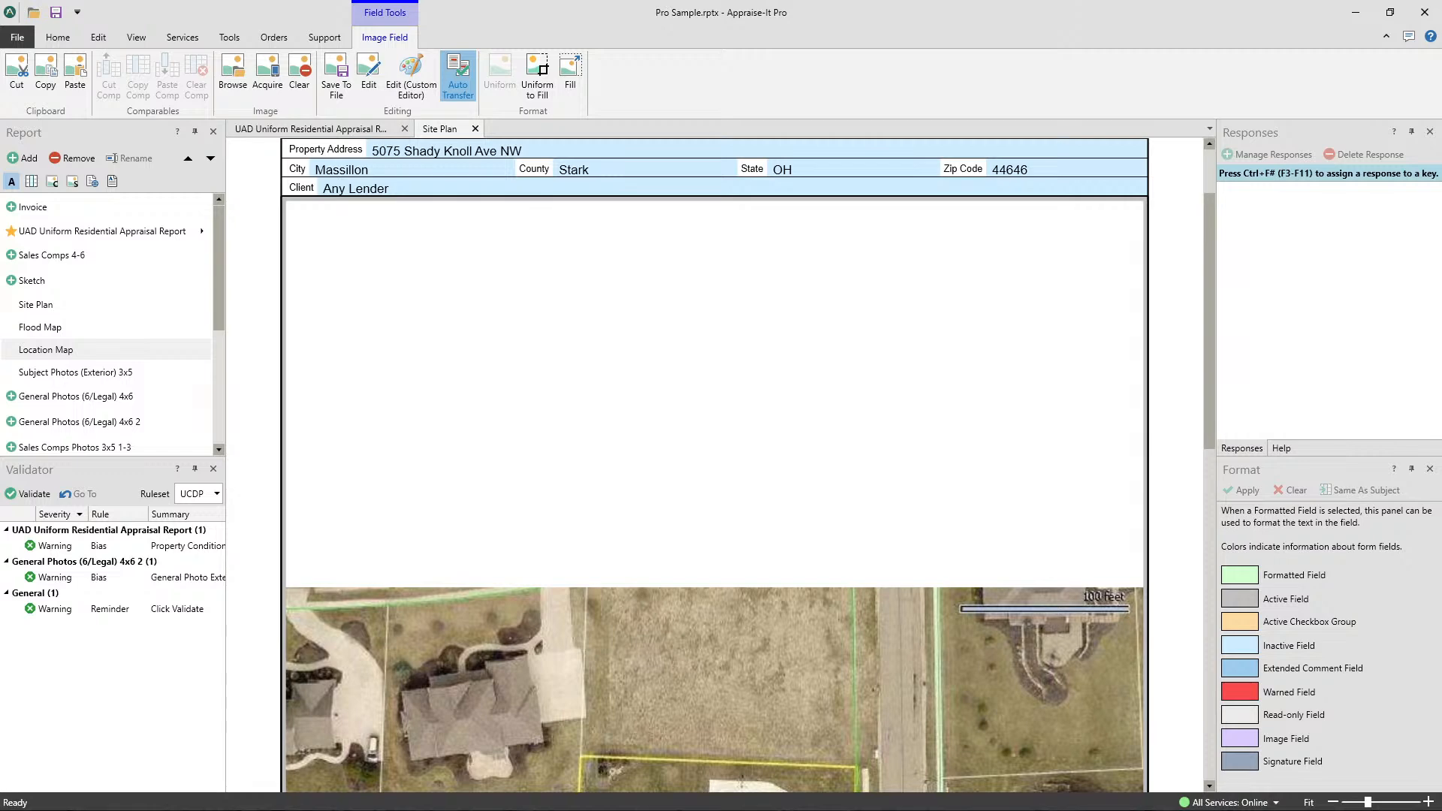
- Close the Site Plan and the main appraisal form, and reopen the UAD Uniform Residential Appraisal Report
{"action": "left_click", "coordinate": [475, 129]}
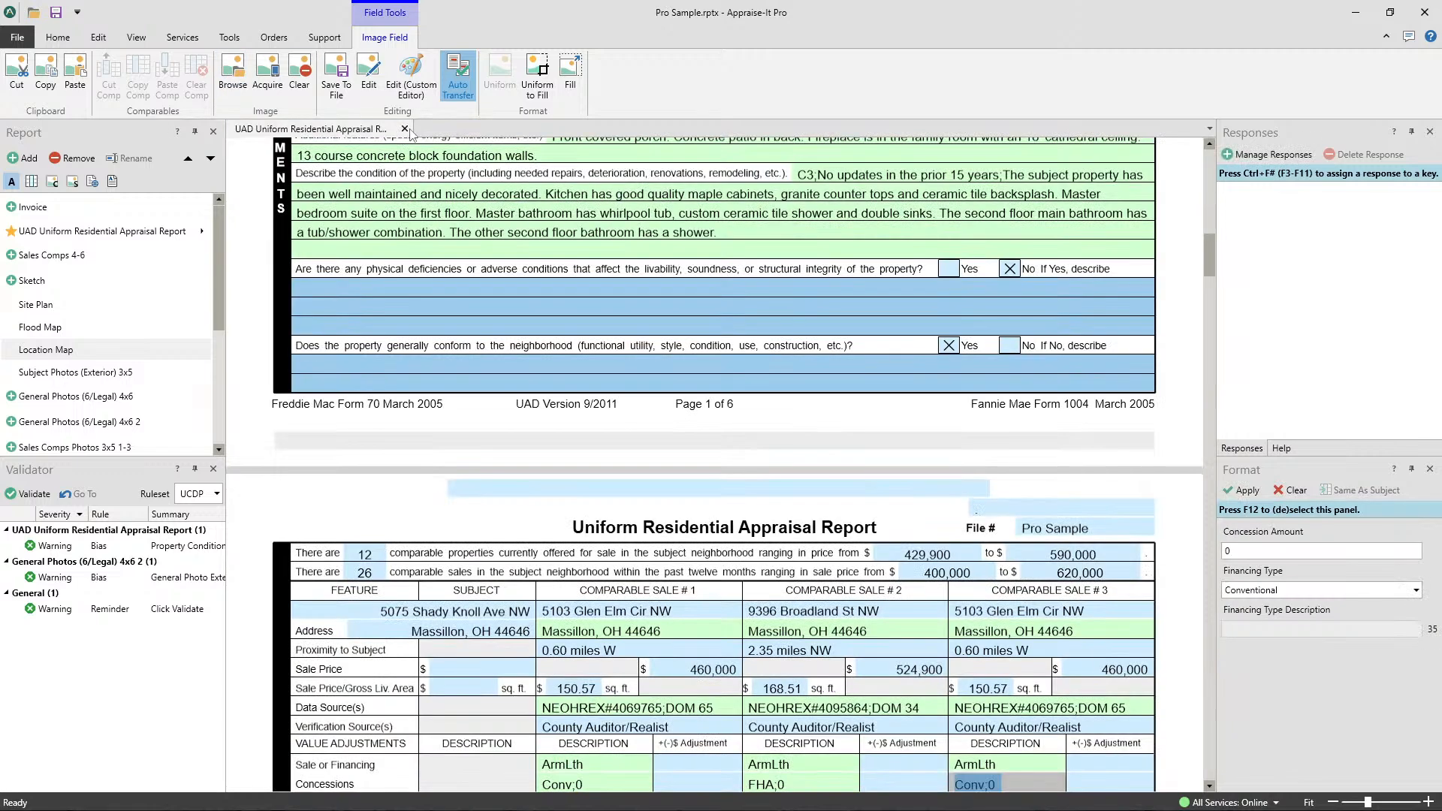
{"action": "left_click", "coordinate": [404, 129]}
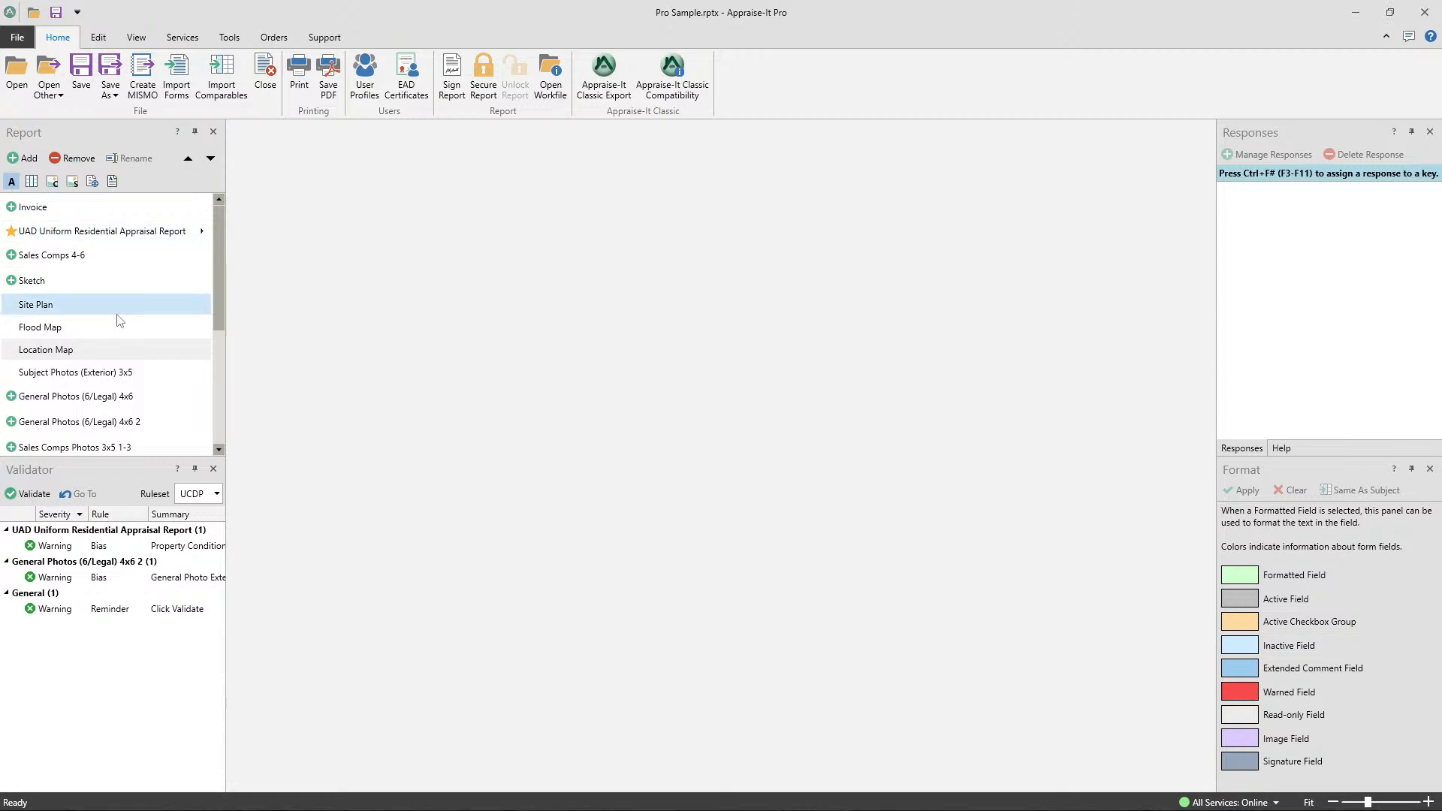
{"action": "left_click", "coordinate": [112, 233]}
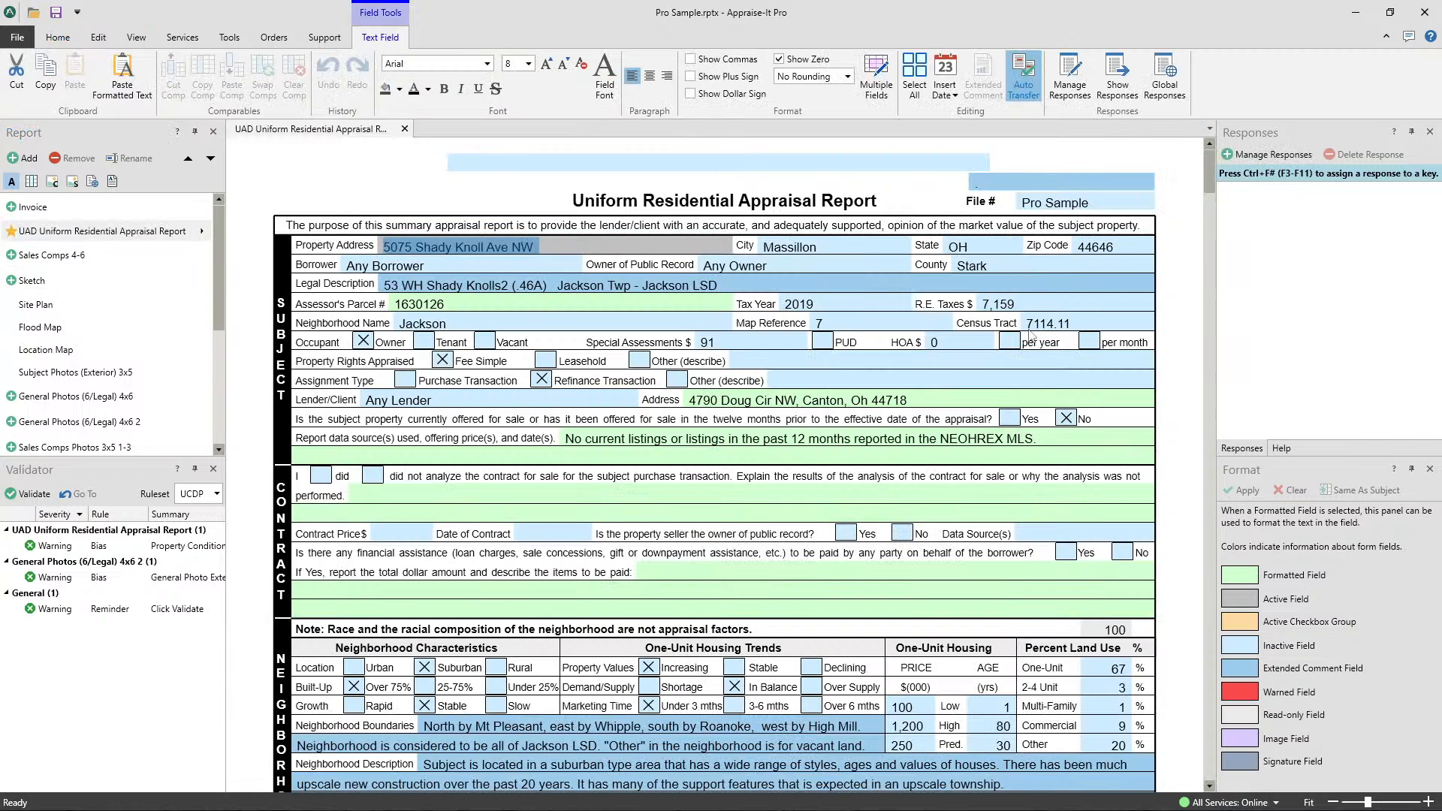
- Clear the Census Tract value in the Subject section of the appraisal form
{"action": "left_click", "coordinate": [1075, 323]}
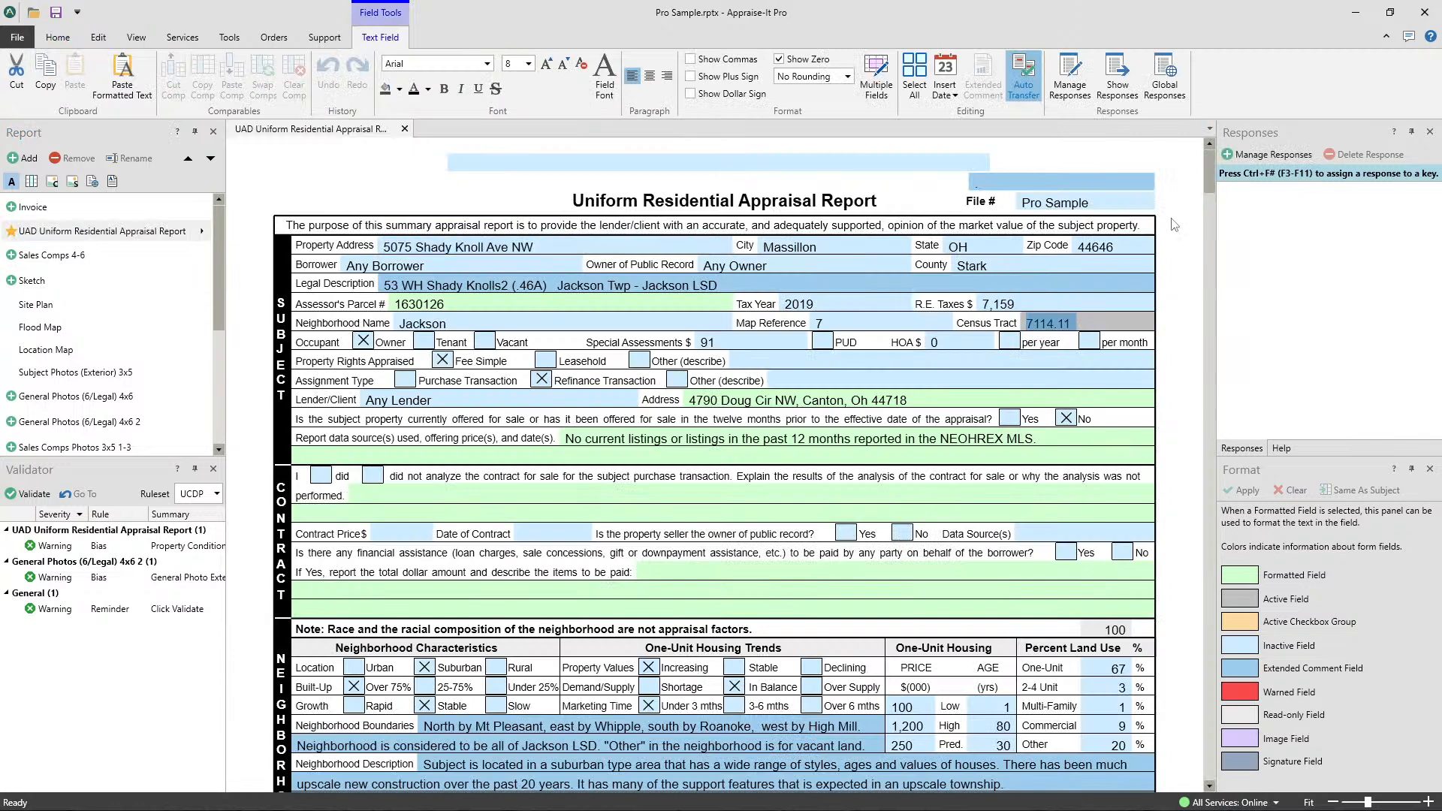
{"action": "key", "text": "Delete"}
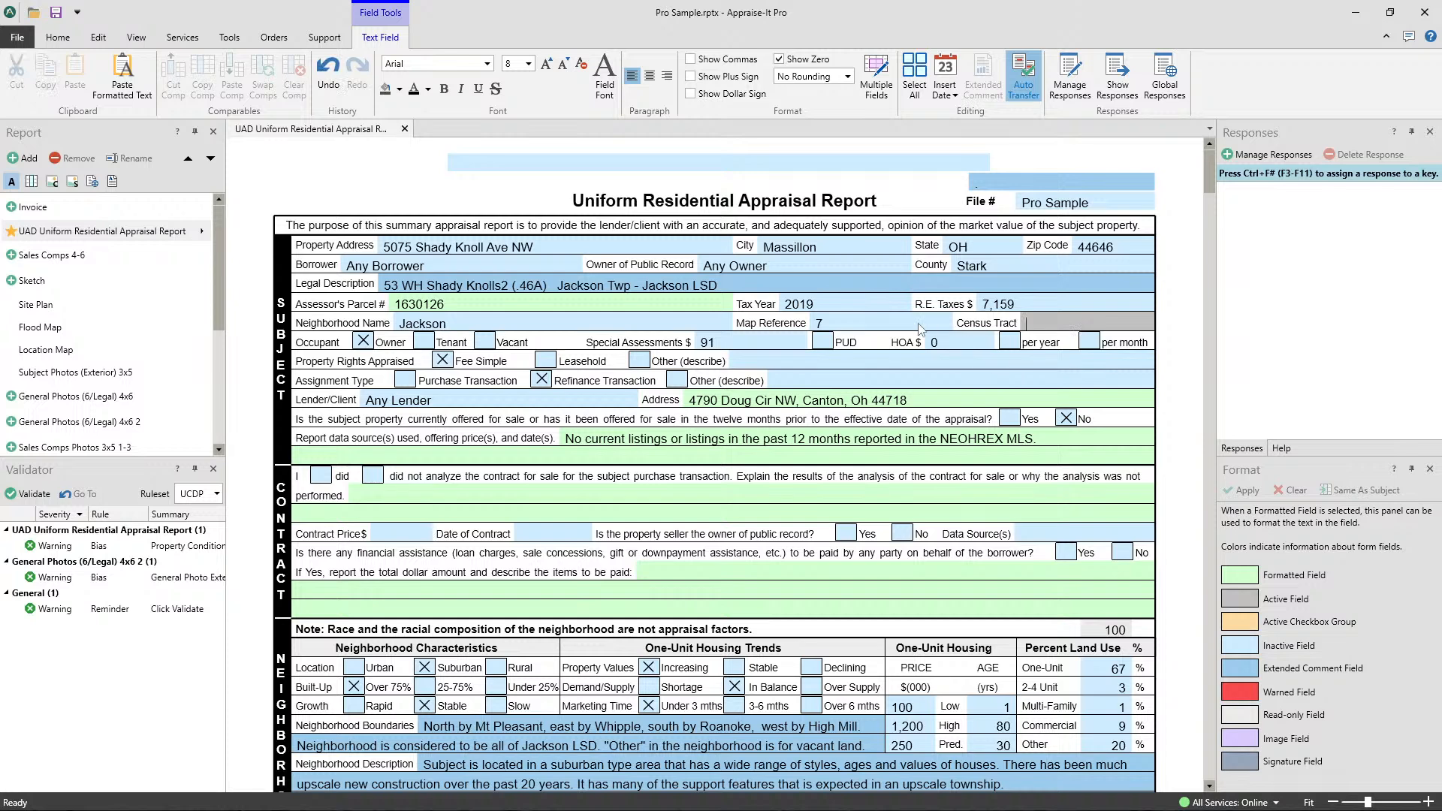
{"action": "left_click", "coordinate": [919, 324]}
{"action": "left_click", "coordinate": [1048, 325]}
- Examine the commands available among the services and the tools for the report
{"action": "left_click", "coordinate": [181, 43]}
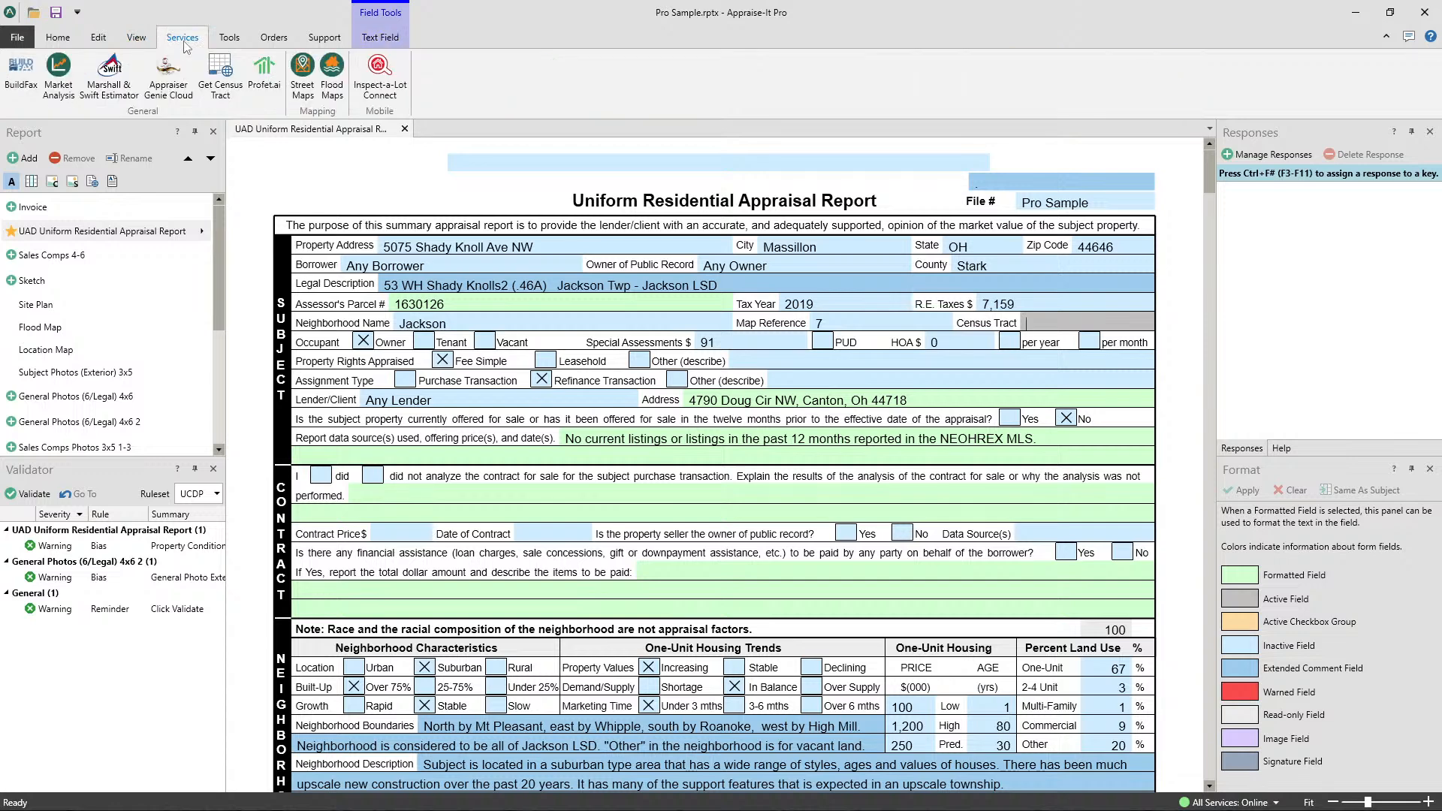
{"action": "left_click", "coordinate": [234, 39]}
{"action": "left_click", "coordinate": [193, 42]}
{"action": "left_click", "coordinate": [230, 39]}
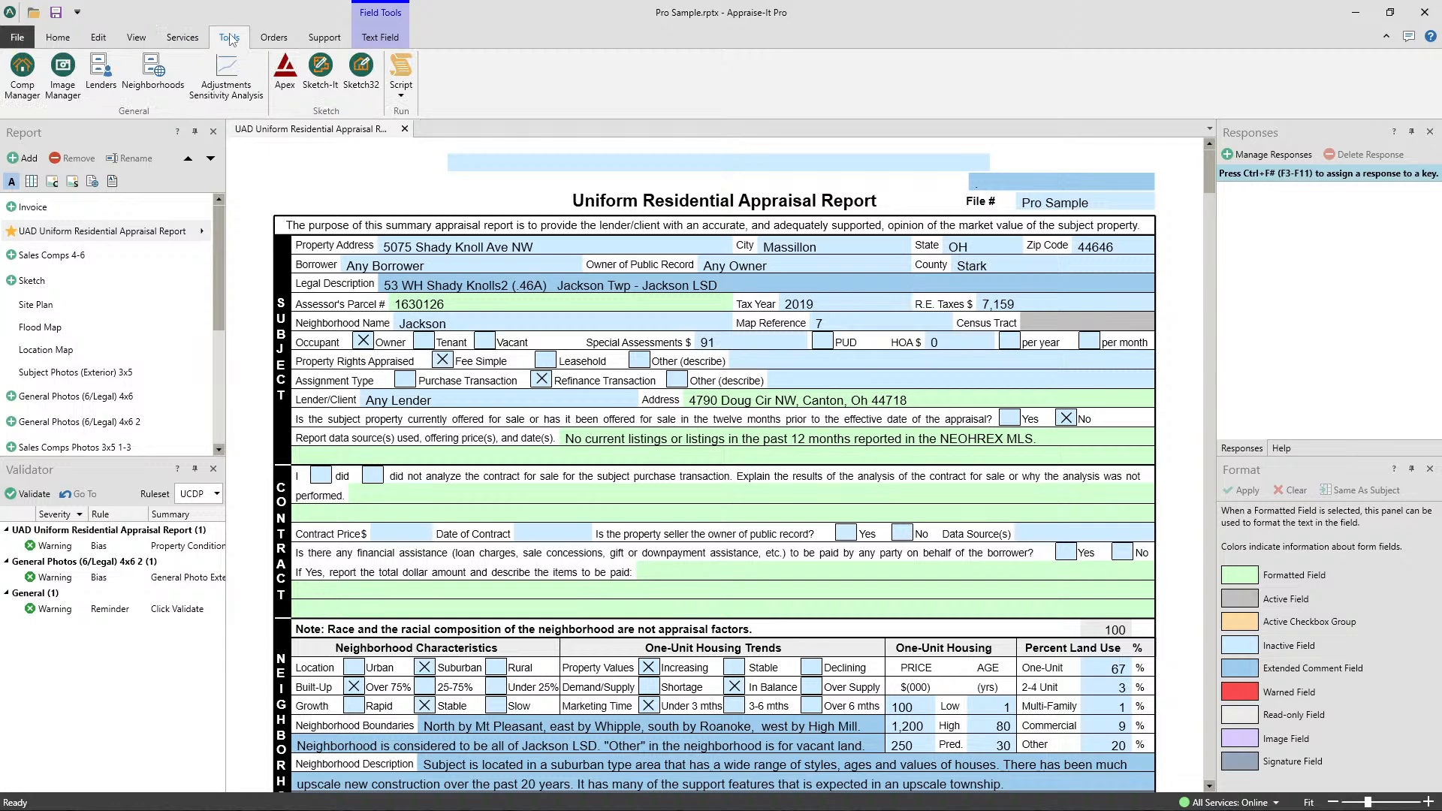
- Fill in the subject's census tract with the Get Census Tract service and clear the City value
{"action": "left_click", "coordinate": [187, 42]}
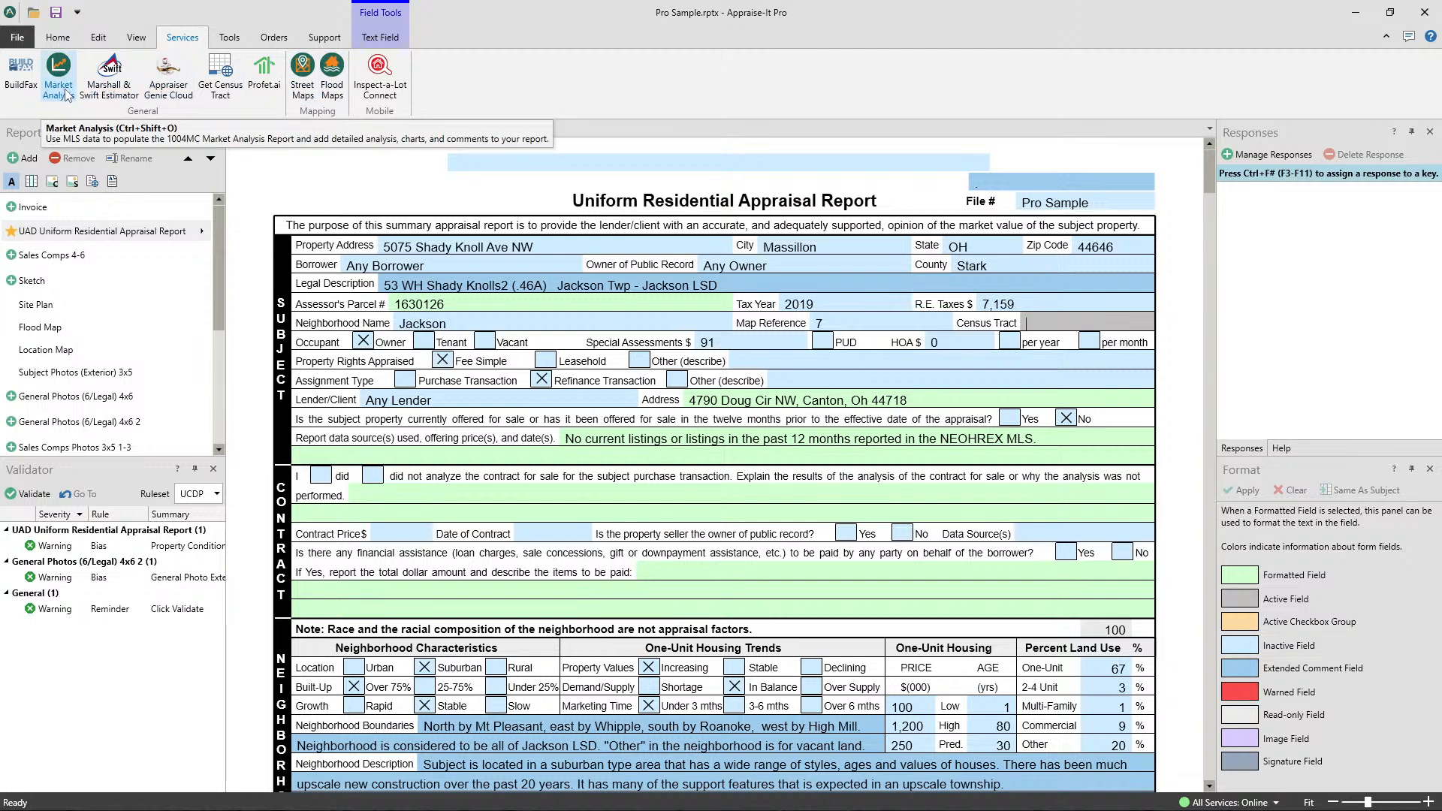
{"action": "left_click", "coordinate": [223, 39]}
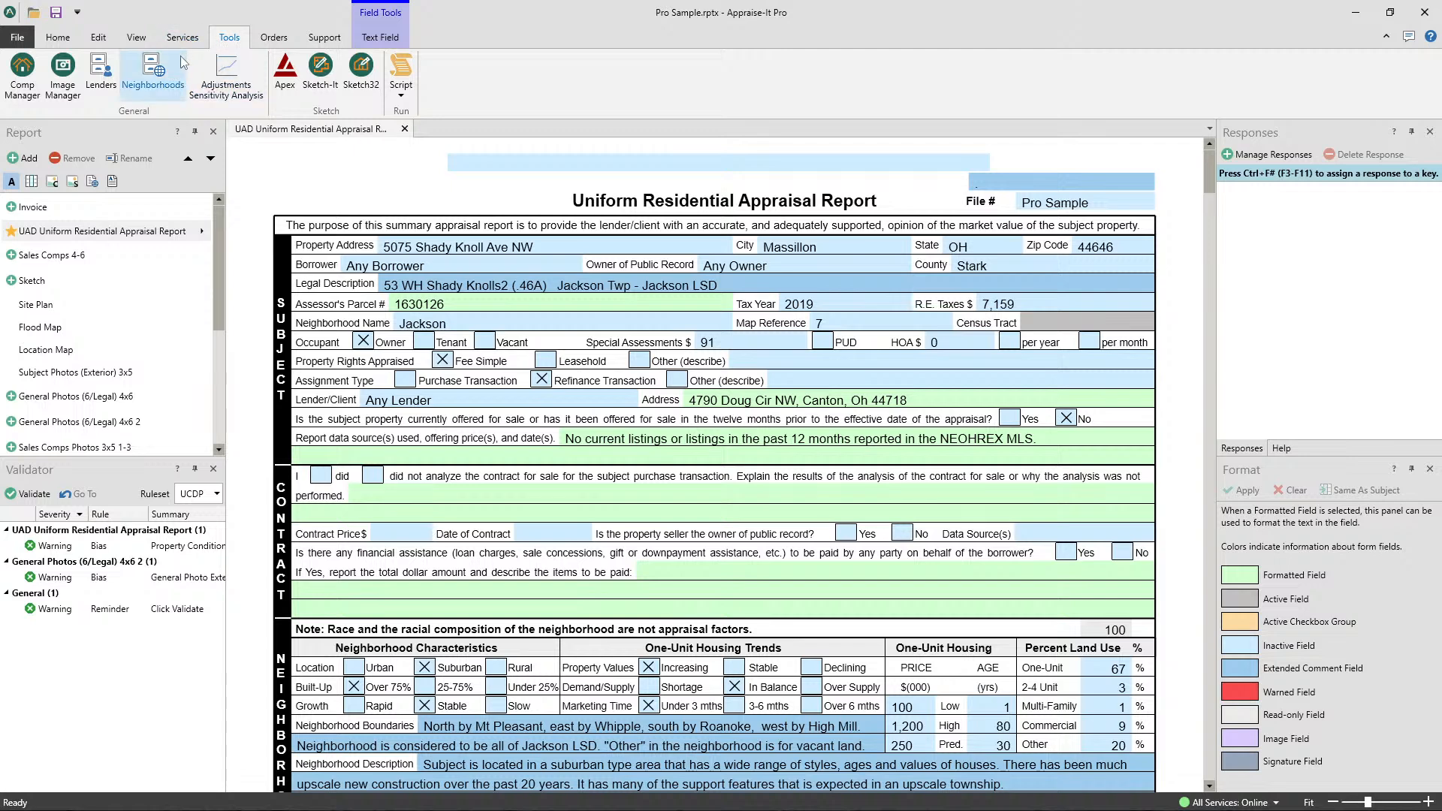
{"action": "left_click", "coordinate": [183, 37]}
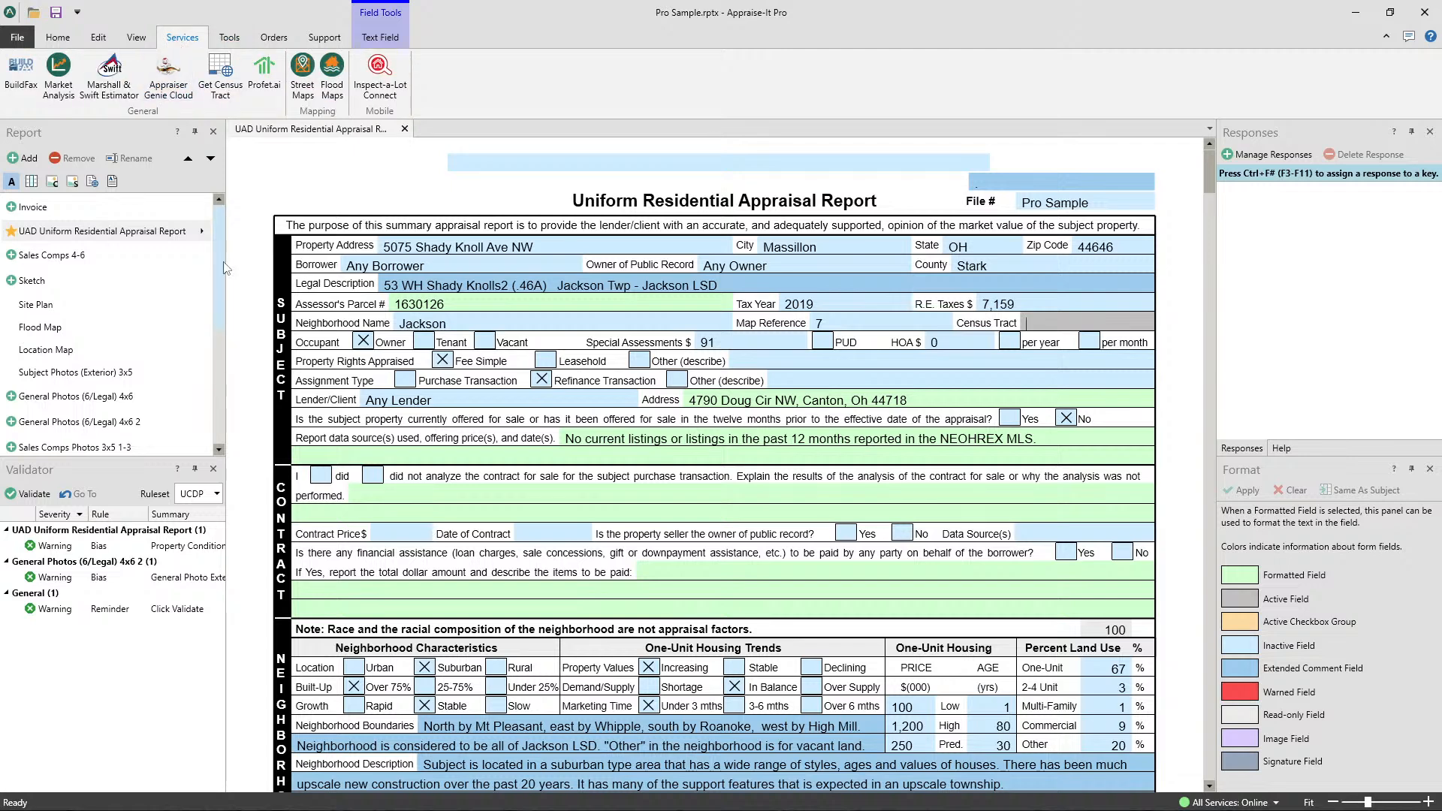
{"action": "left_click", "coordinate": [229, 95]}
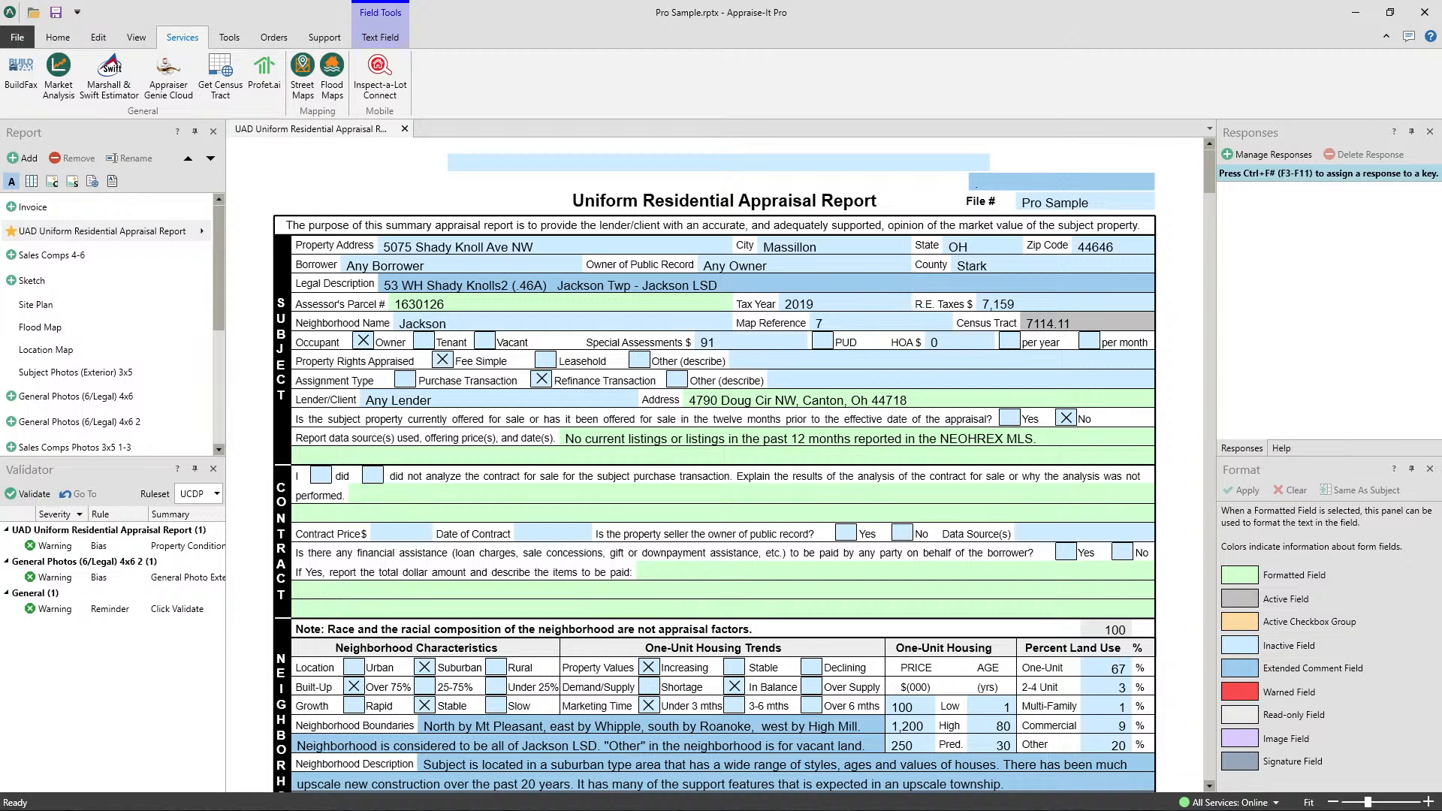
{"action": "left_click", "coordinate": [872, 246]}
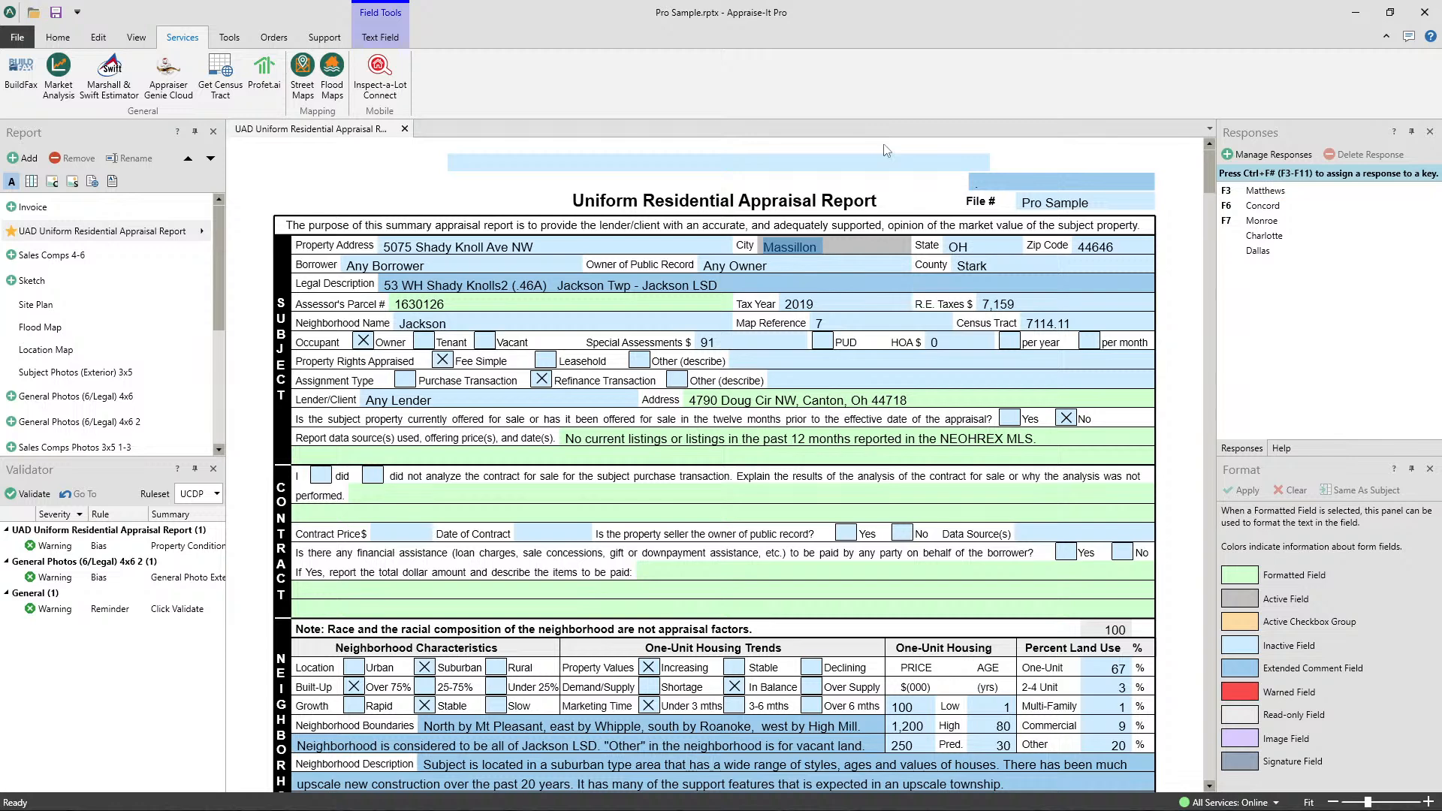
{"action": "key", "text": "Delete"}
- Close the Pro Sample report without saving and create a new UAD Uniform Residential Appraisal Report
{"action": "left_click", "coordinate": [60, 38]}
{"action": "left_click", "coordinate": [266, 75]}
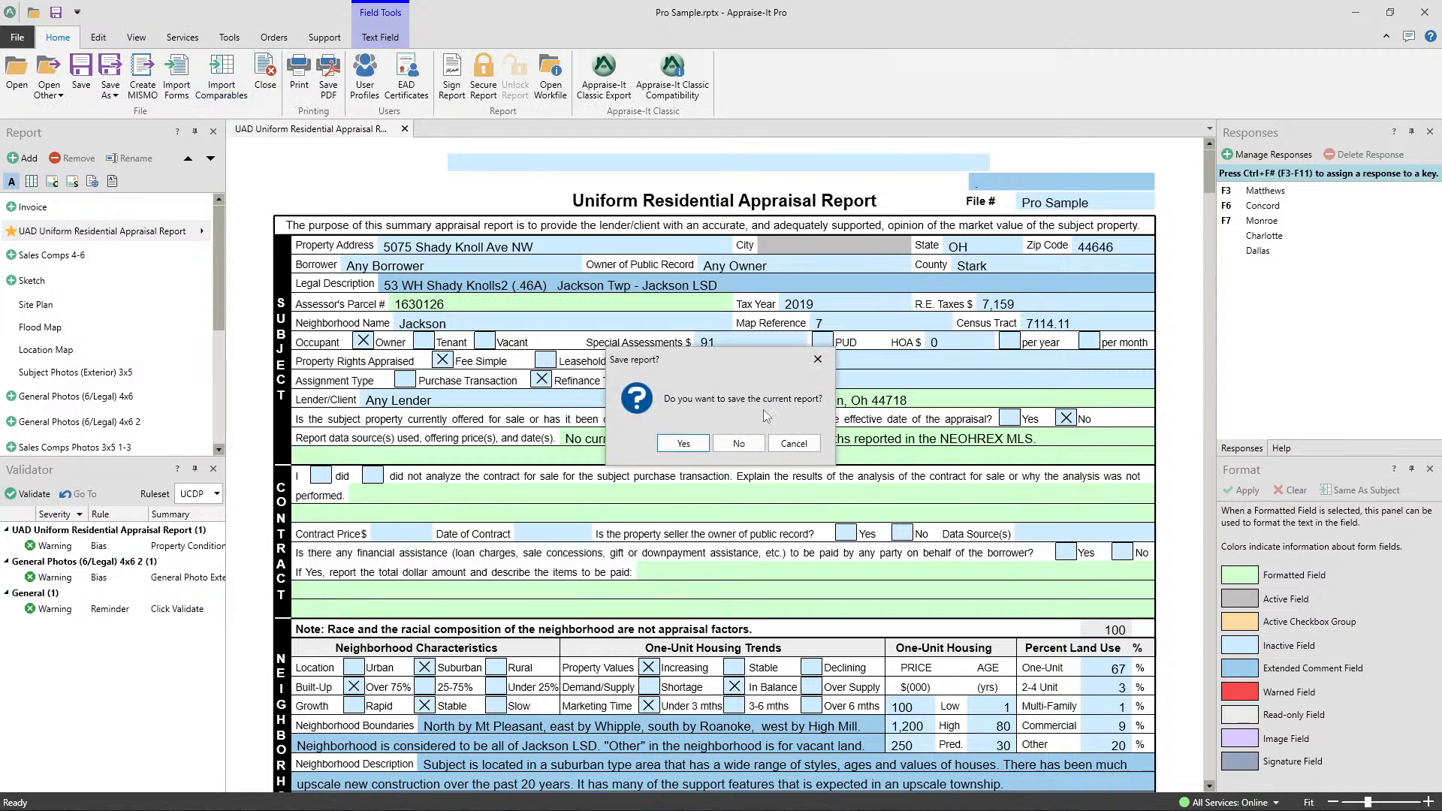
{"action": "left_click", "coordinate": [738, 442]}
{"action": "left_click", "coordinate": [17, 36]}
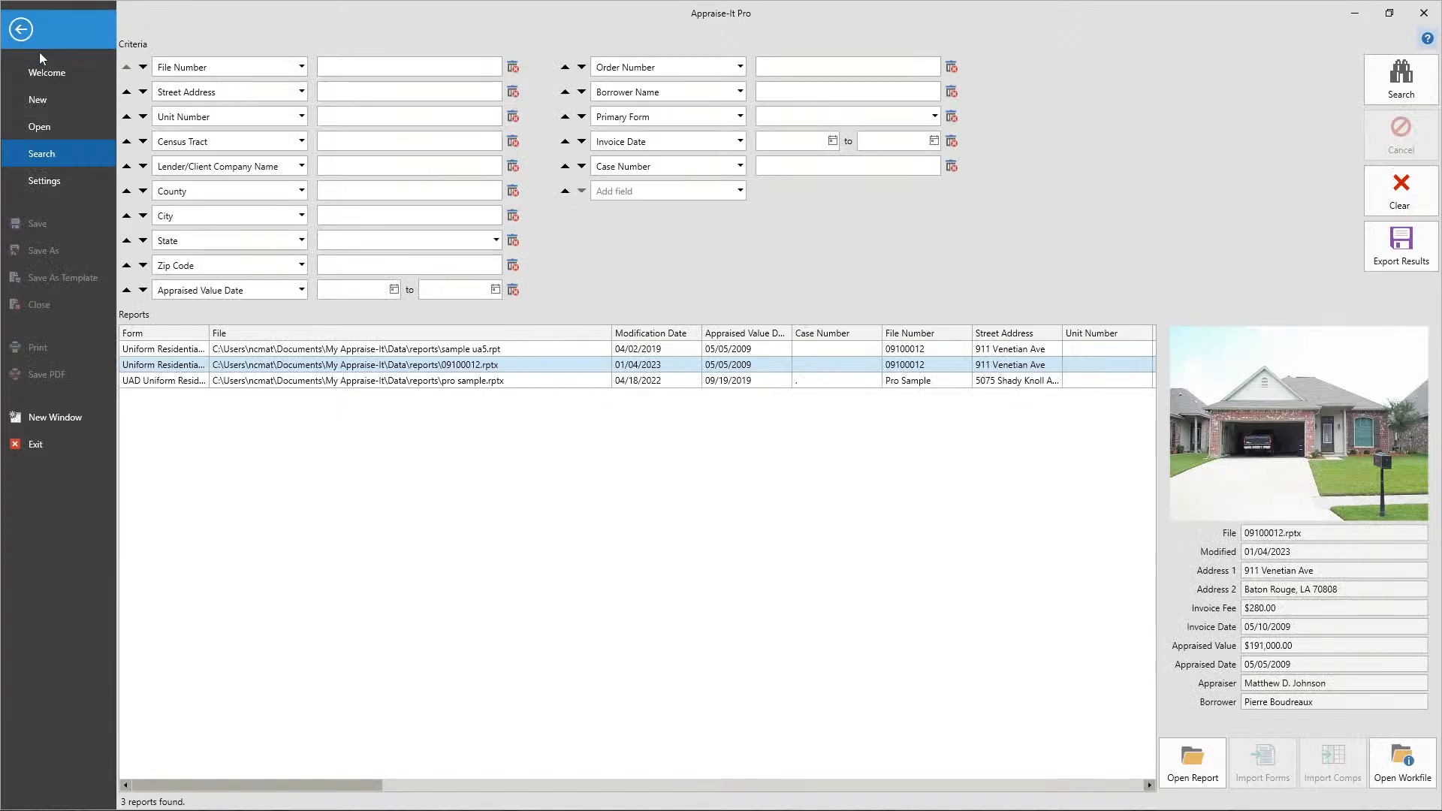
{"action": "left_click", "coordinate": [74, 101]}
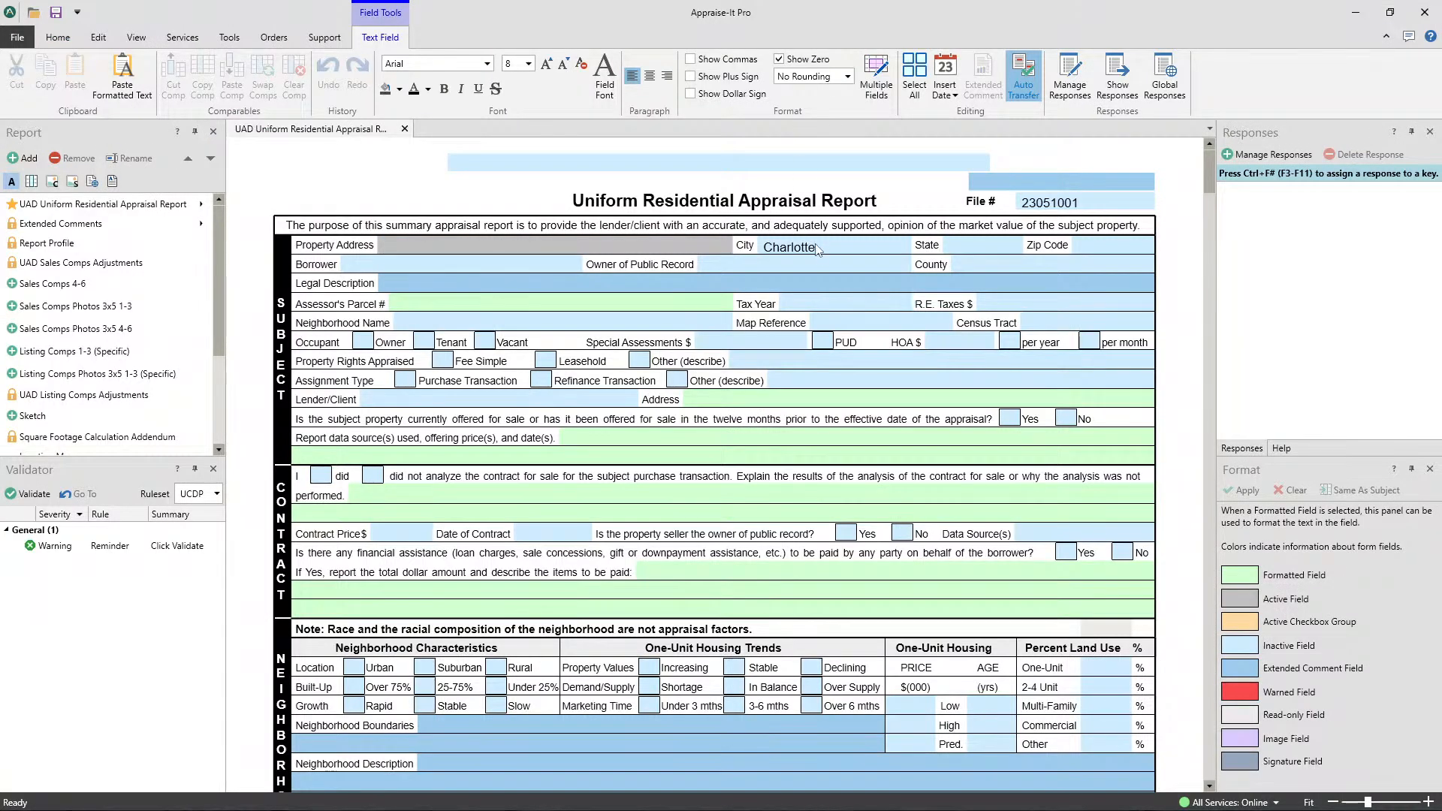
- Replace the City in the Subject section with the saved response Matthews and advance to the State field
{"action": "left_click", "coordinate": [817, 250]}
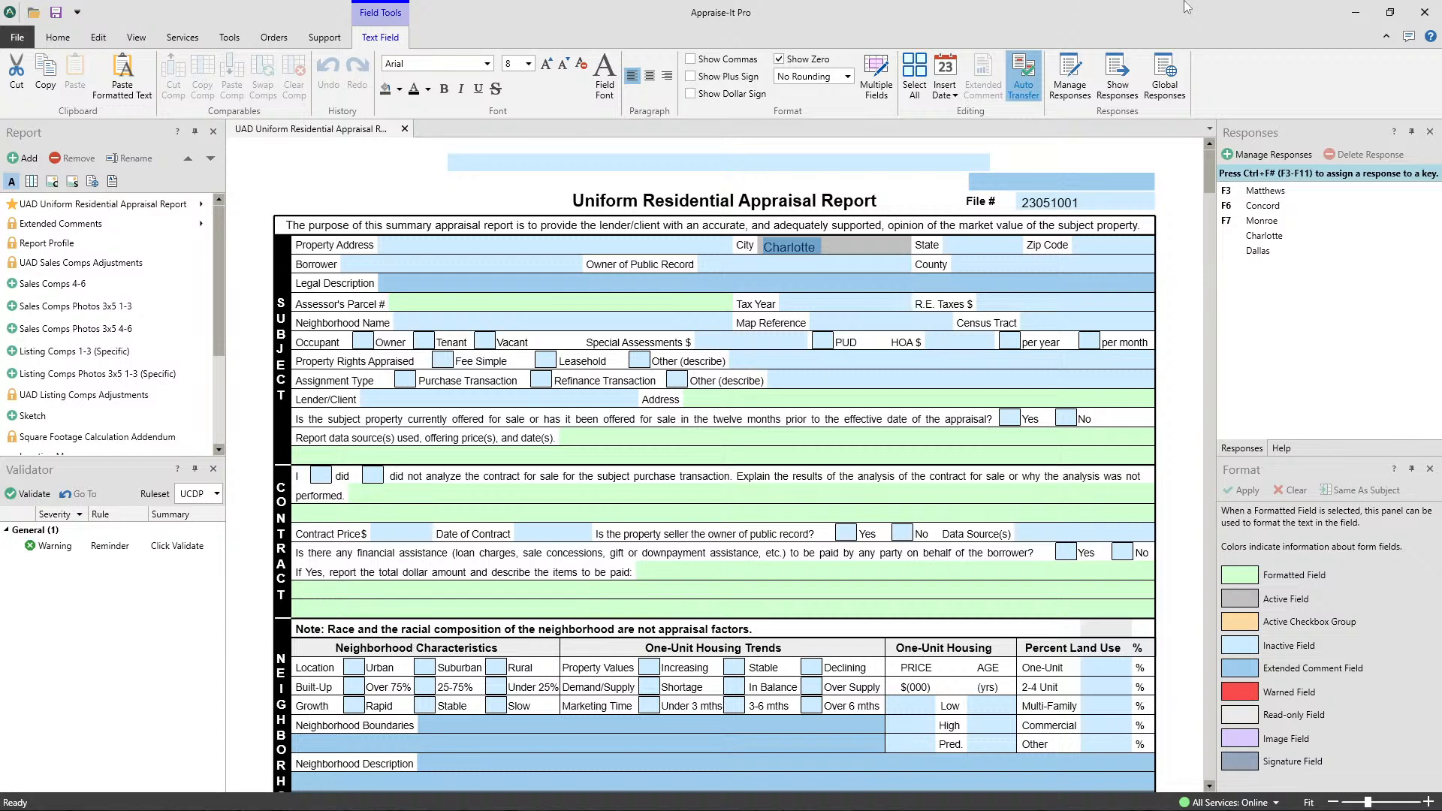
{"action": "key", "text": "Delete"}
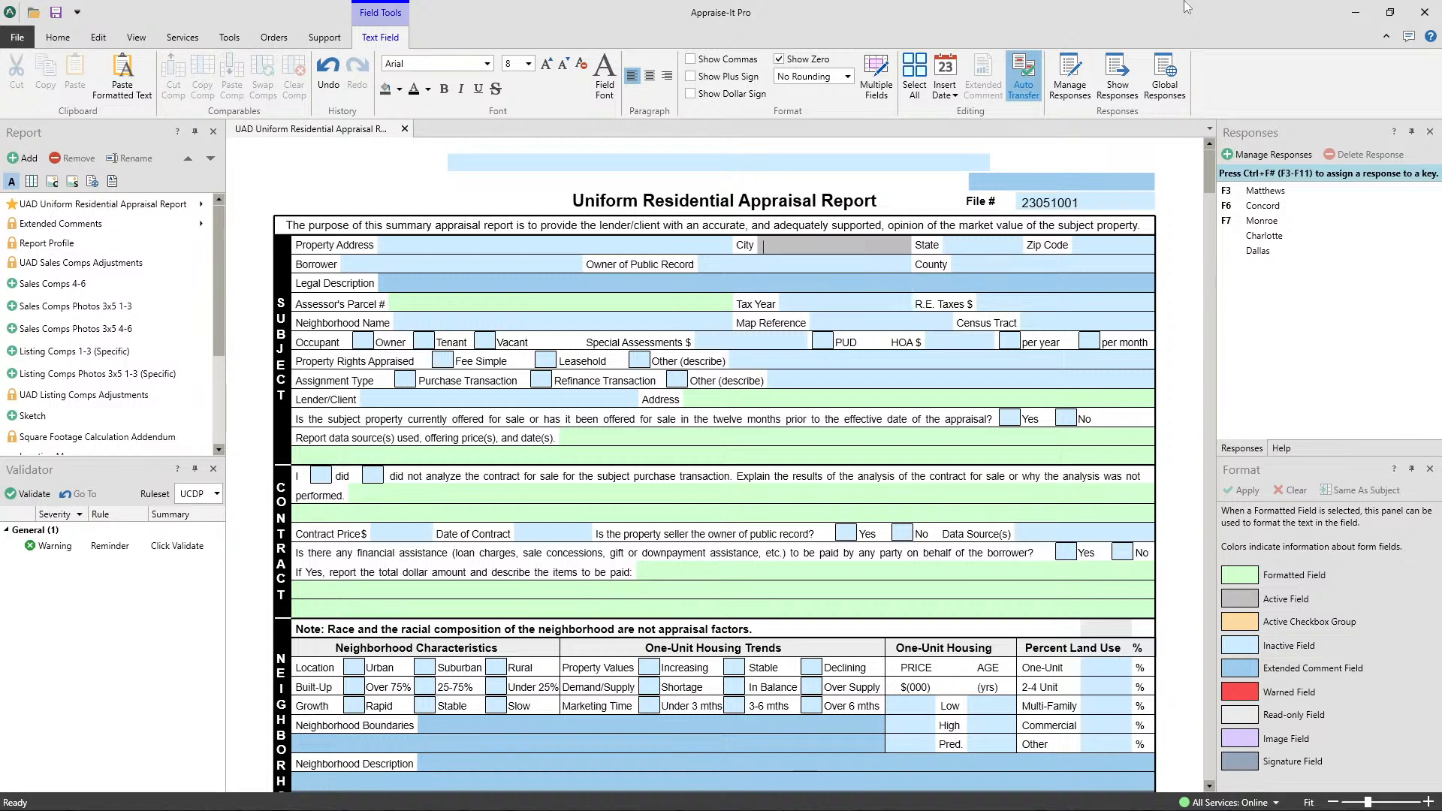
{"action": "key", "text": "F3"}
{"action": "key", "text": "Tab"}
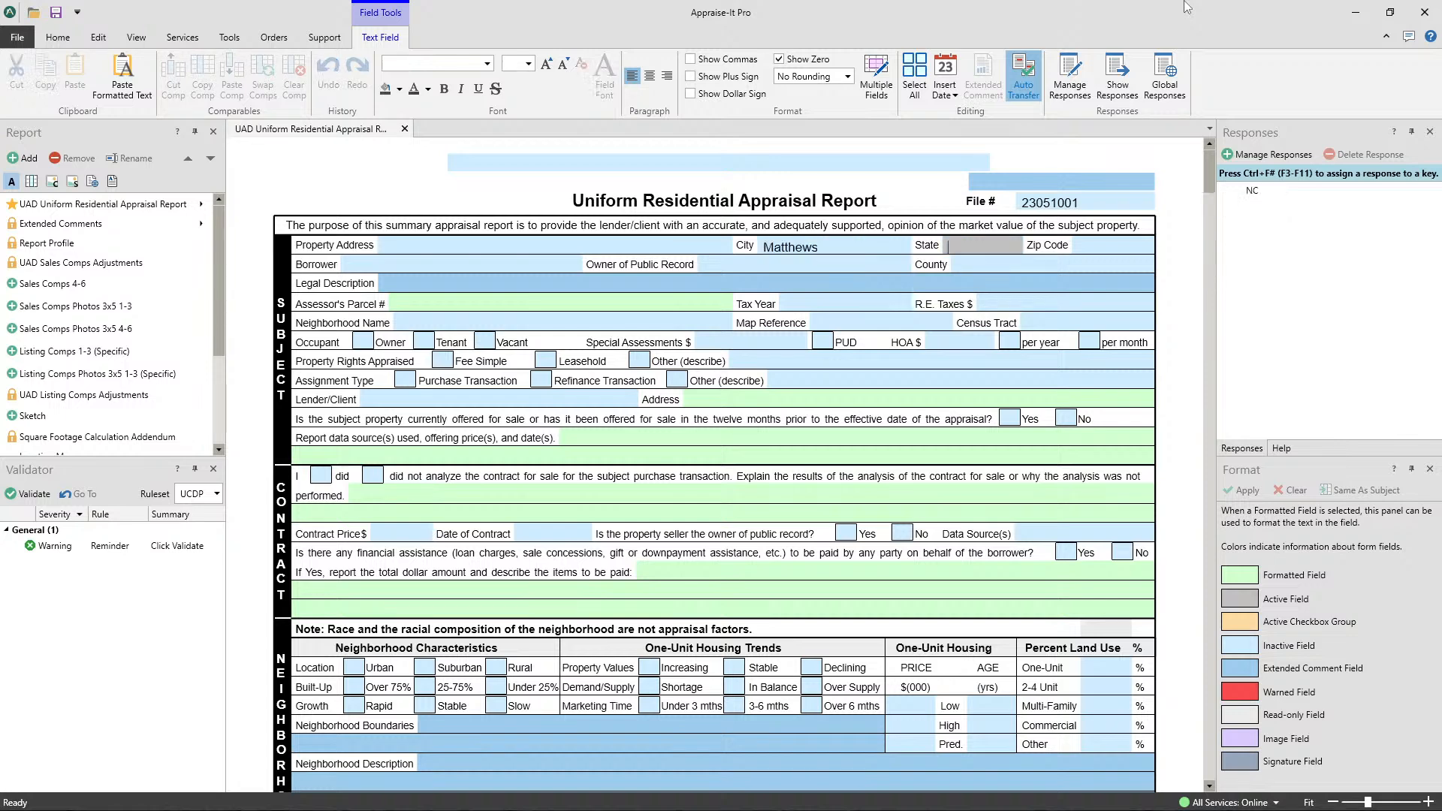
- Return to the City field, clear it and insert the saved response Matthews again
{"action": "left_click", "coordinate": [851, 240]}
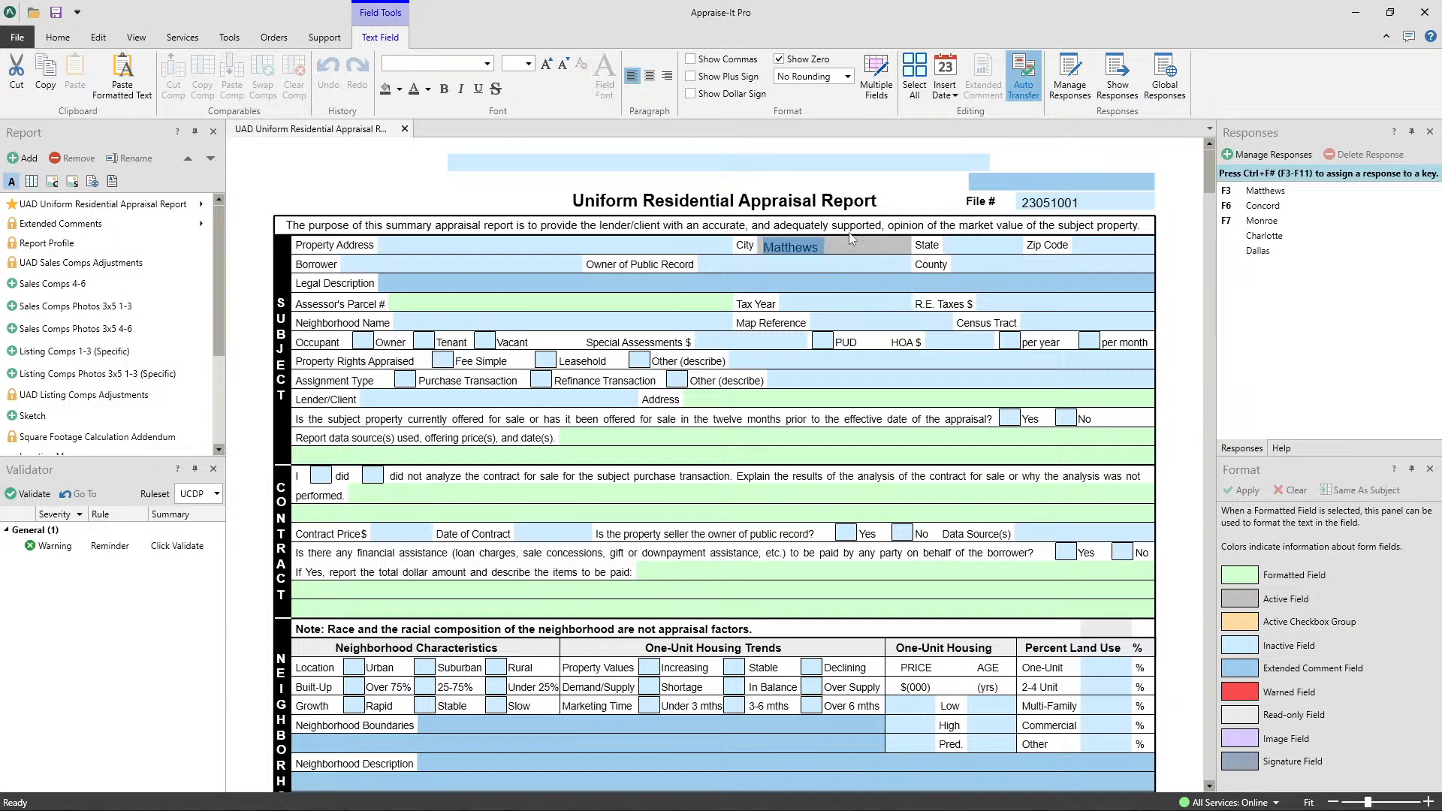
{"action": "key", "text": "Delete"}
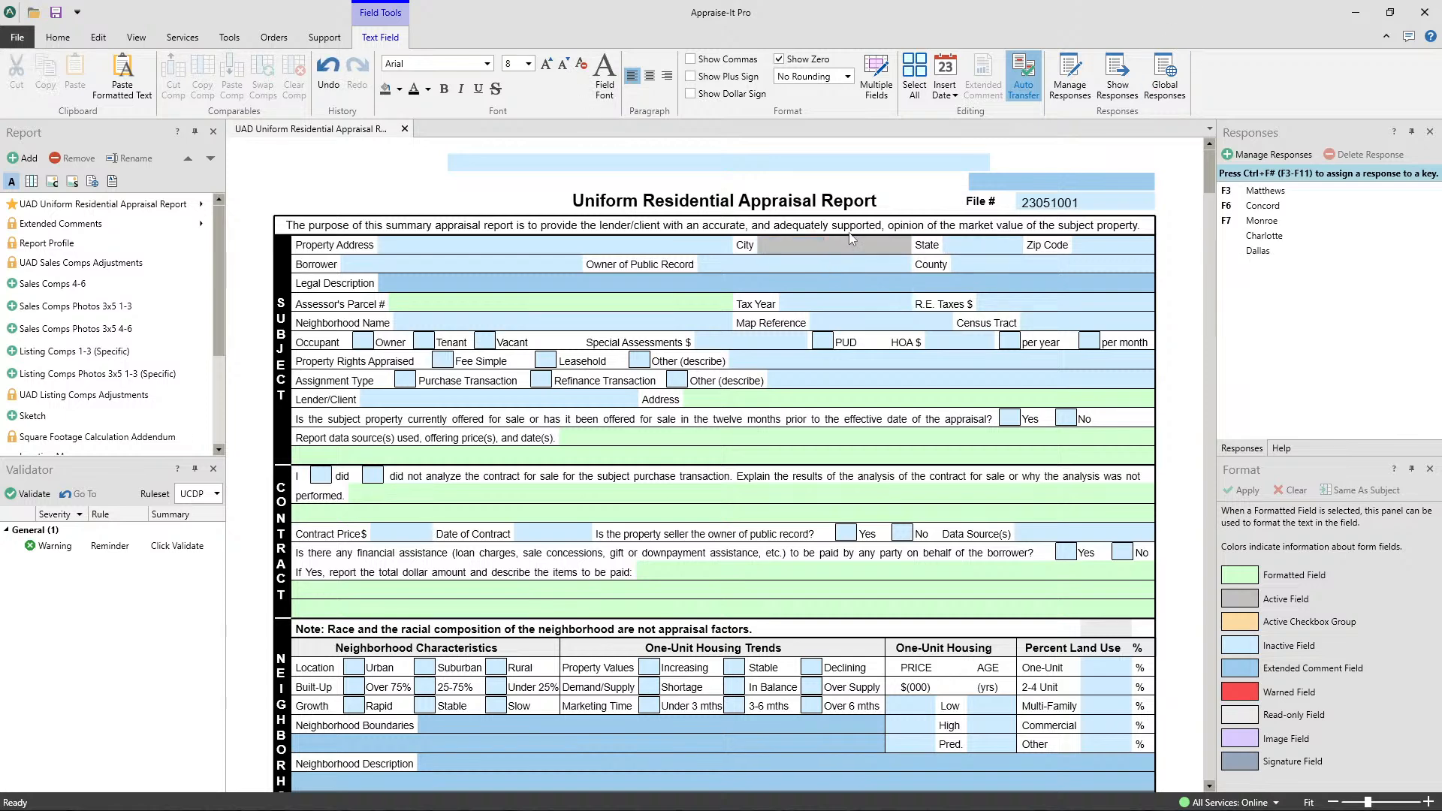
{"action": "key", "text": "F3"}
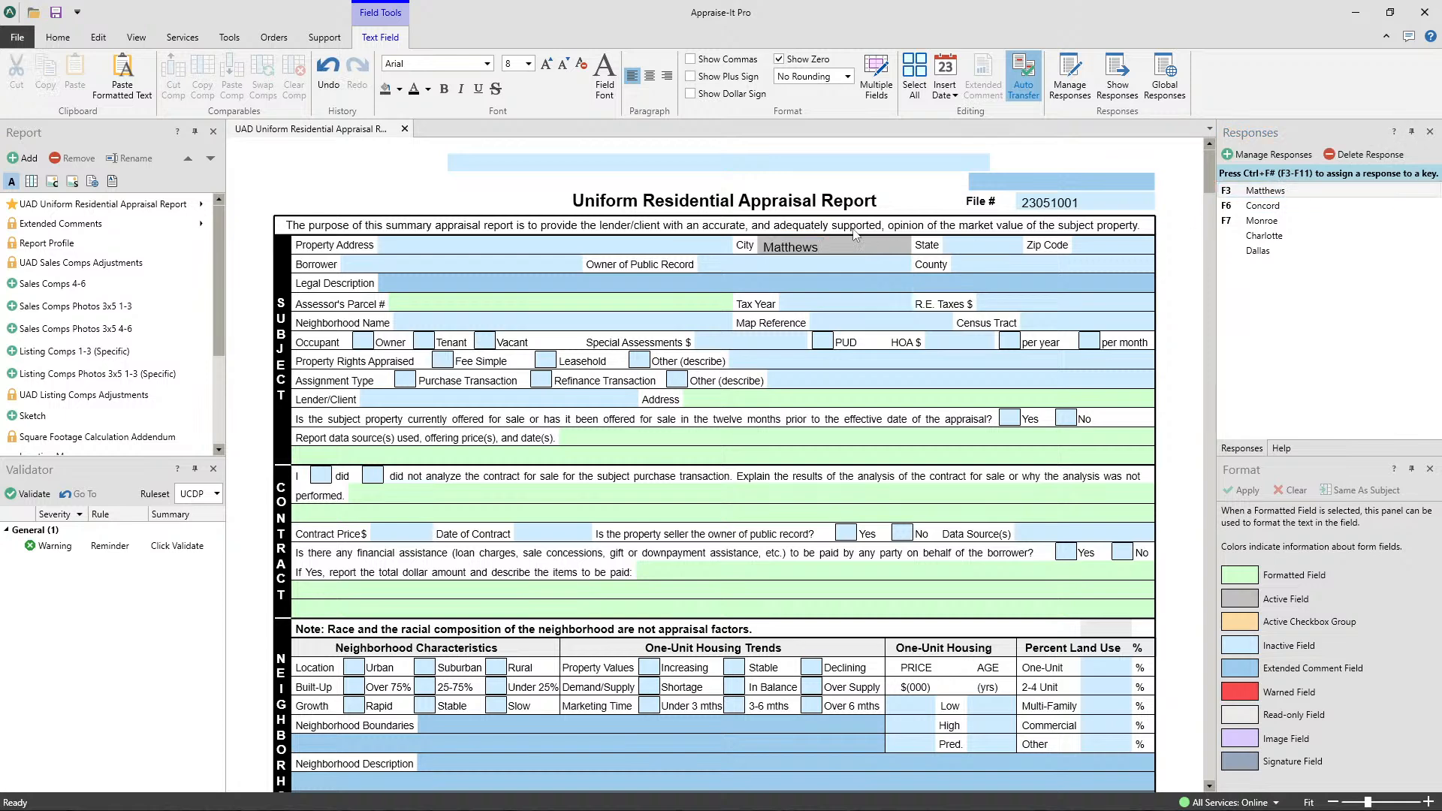
- Clear the City field and choose Matthews from the pop-up list of saved responses
{"action": "left_click_drag", "start_coordinate": [834, 248], "coordinate": [746, 250]}
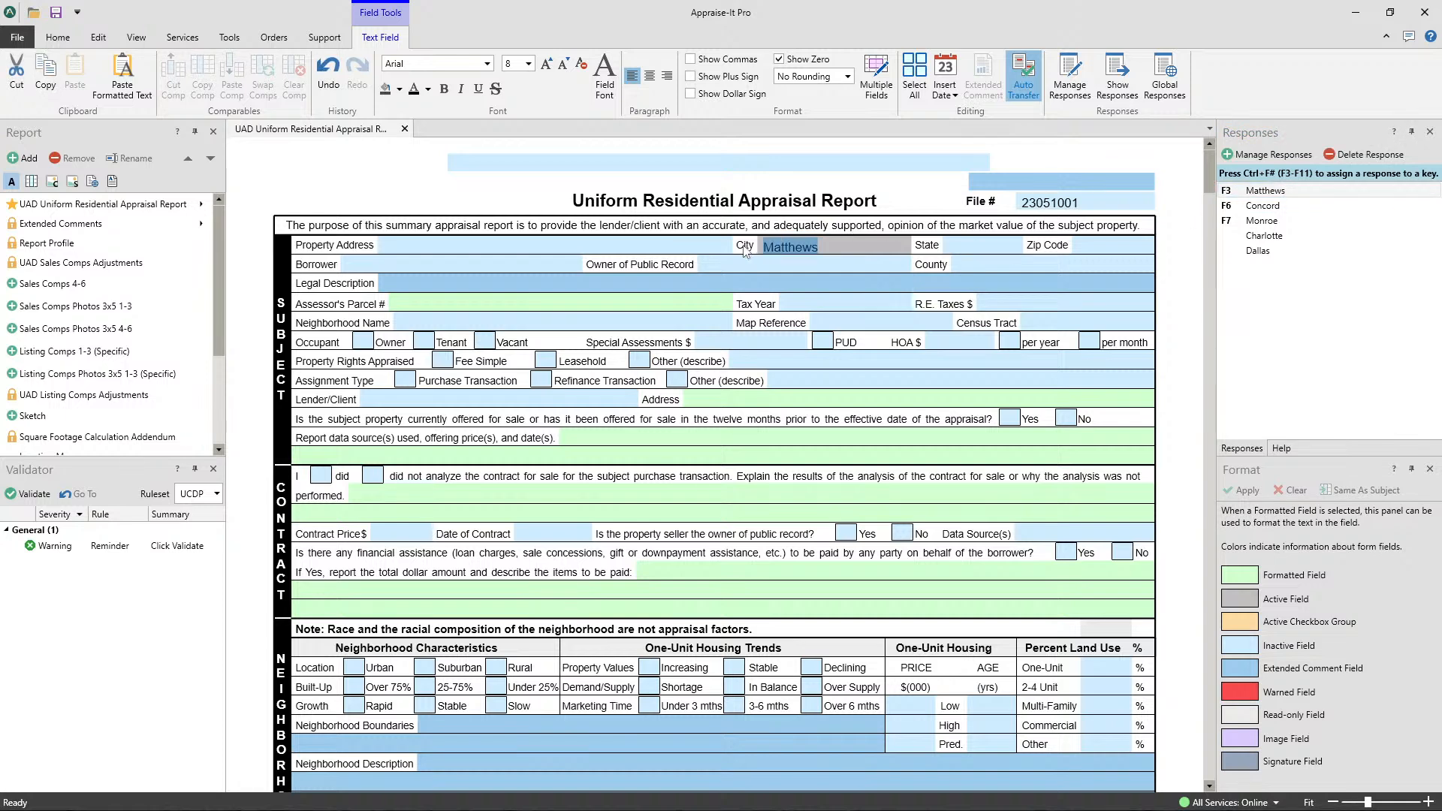
{"action": "key", "text": "Delete"}
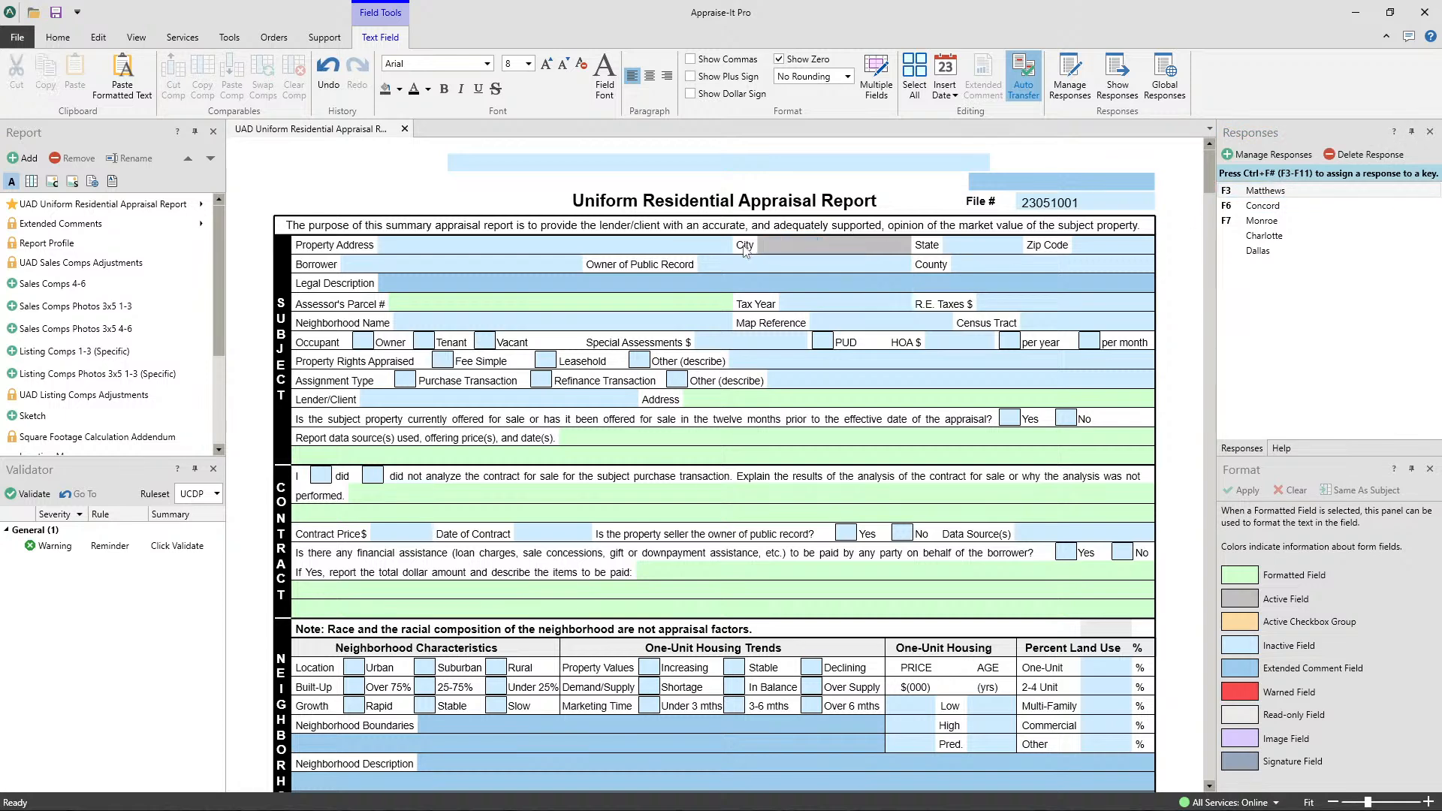
{"action": "key", "text": "F2"}
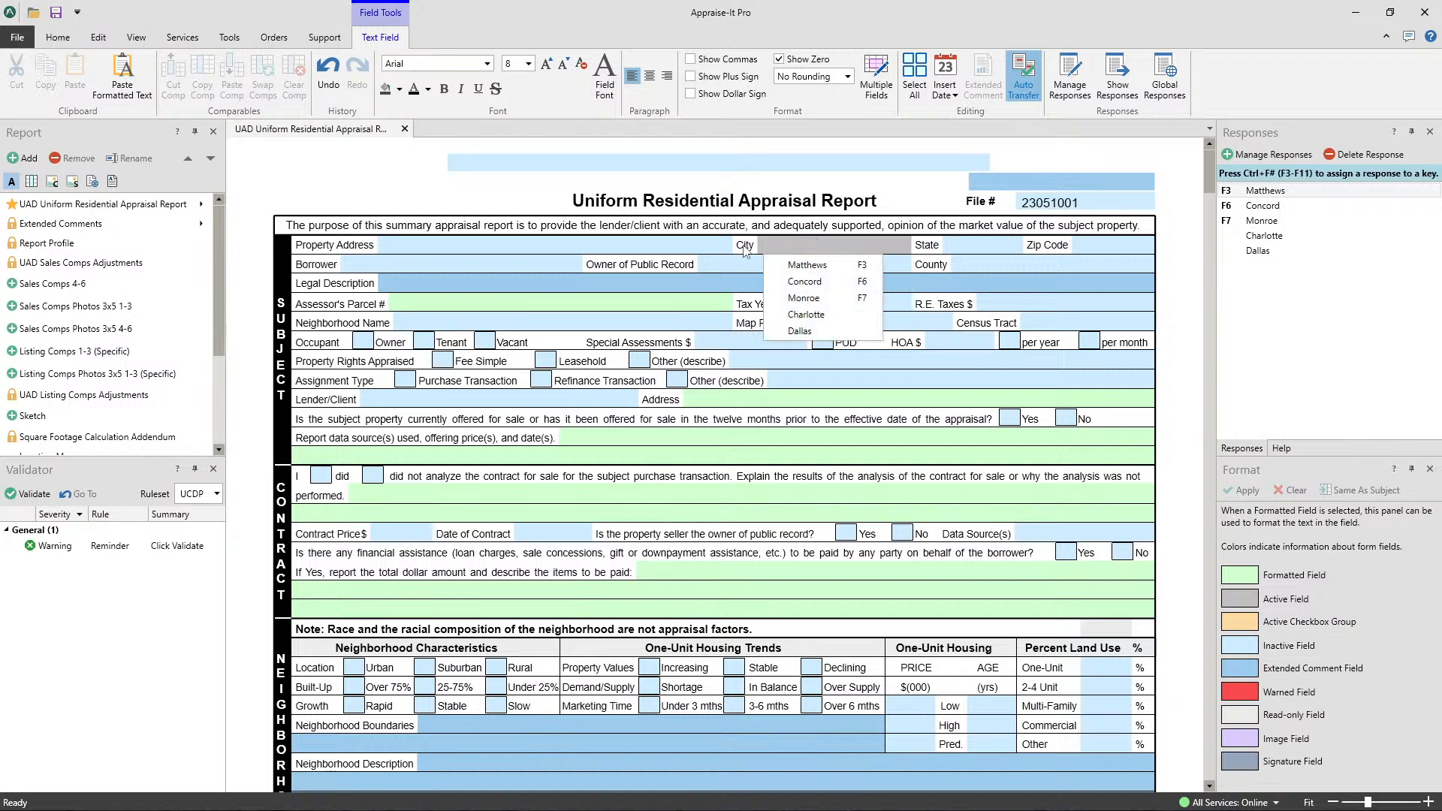
{"action": "key", "text": "Down"}
{"action": "key", "text": "Down"}
{"action": "key", "text": "Down"}
{"action": "key", "text": "Down"}
{"action": "key", "text": "Down"}
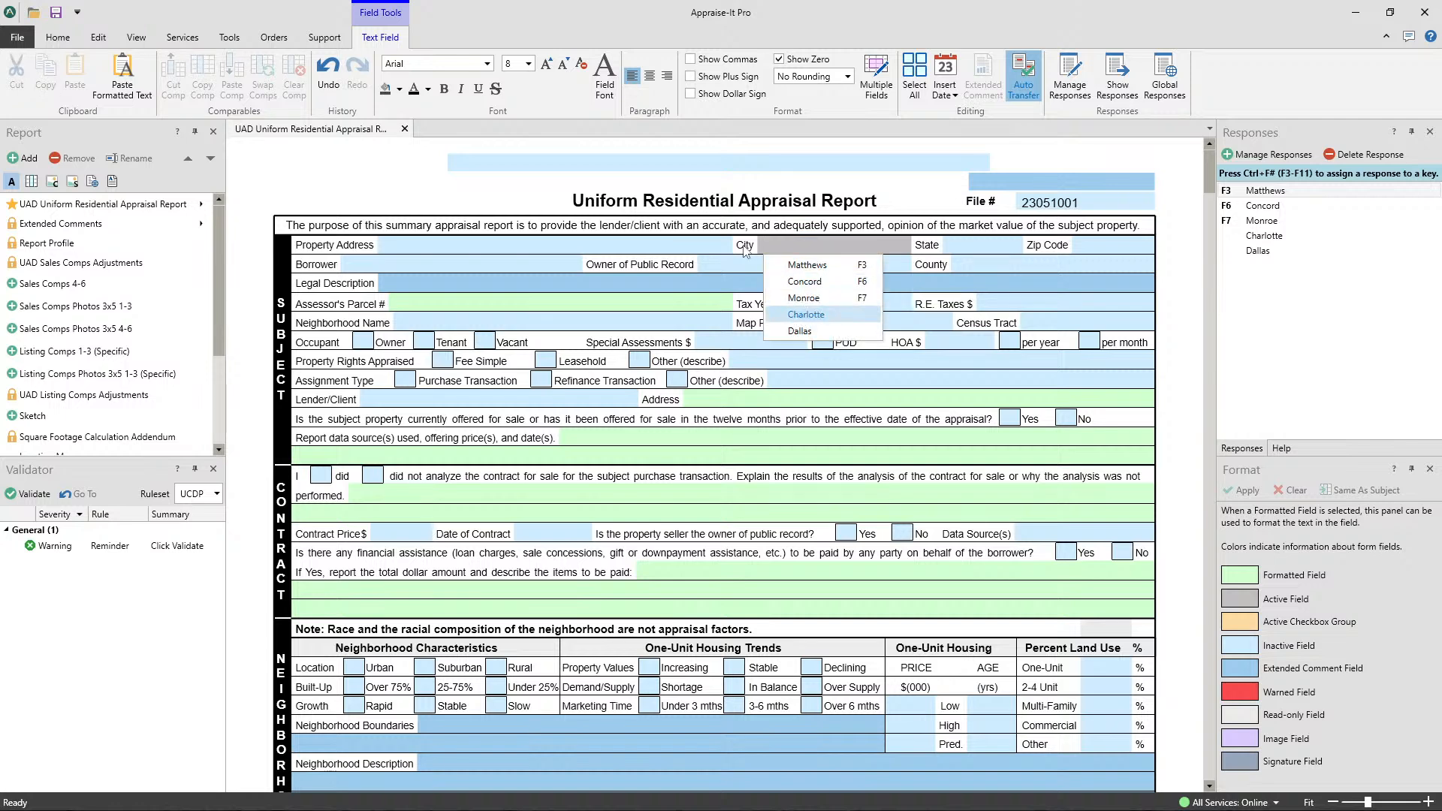
{"action": "key", "text": "Up"}
{"action": "key", "text": "Up"}
{"action": "key", "text": "Up"}
{"action": "key", "text": "Up"}
{"action": "key", "text": "Return"}
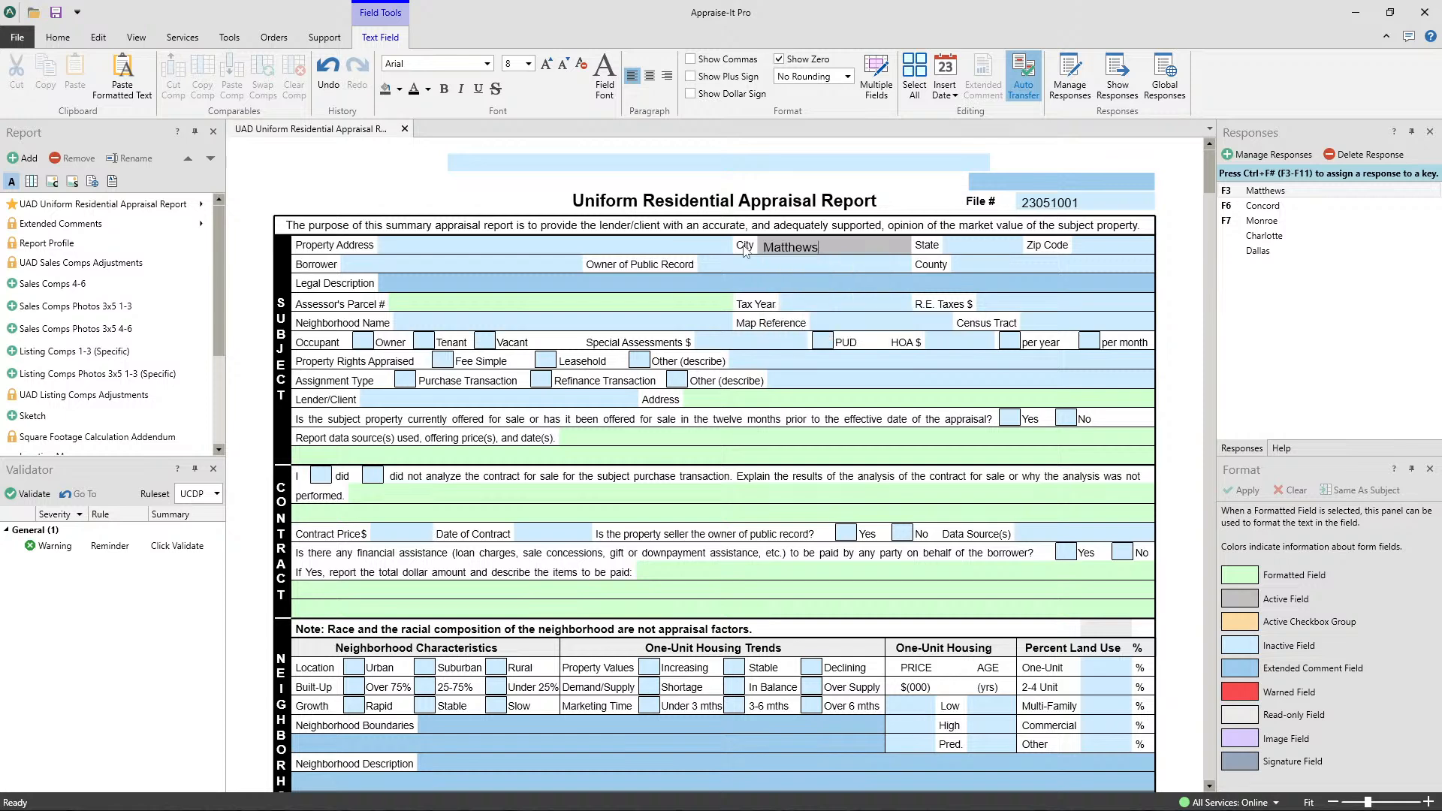
- Erase the City value, reinsert the saved response Matthews and erase it again to leave the field empty
{"action": "key", "text": "BackSpace"}
{"action": "key", "text": "BackSpace"}
{"action": "key", "text": "BackSpace"}
{"action": "key", "text": "BackSpace"}
{"action": "key", "text": "BackSpace"}
{"action": "key", "text": "BackSpace"}
{"action": "key", "text": "BackSpace"}
{"action": "key", "text": "BackSpace"}
{"action": "key", "text": "F3"}
{"action": "key", "text": "BackSpace"}
{"action": "key", "text": "BackSpace"}
{"action": "key", "text": "BackSpace"}
{"action": "key", "text": "BackSpace"}
{"action": "key", "text": "BackSpace"}
{"action": "key", "text": "BackSpace"}
{"action": "key", "text": "BackSpace"}
- Enlarge the appraisal form to 220 percent zoom and pan across to the far side of the page
{"action": "left_click", "coordinate": [1429, 804]}
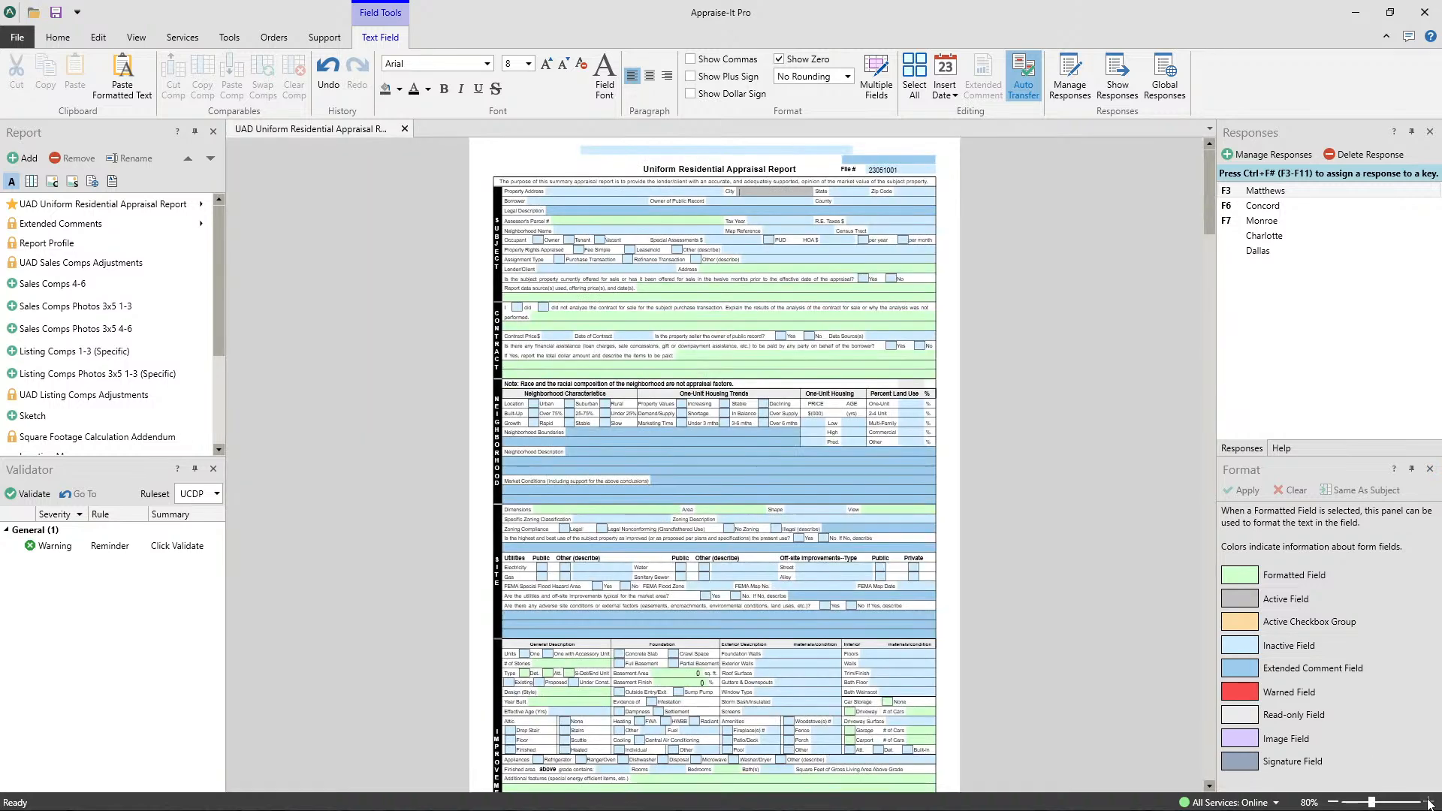
{"action": "left_click", "coordinate": [1429, 804]}
{"action": "left_click", "coordinate": [1429, 804]}
{"action": "left_click", "coordinate": [1430, 803]}
{"action": "left_click", "coordinate": [1429, 804]}
{"action": "left_click", "coordinate": [1430, 804]}
{"action": "left_click", "coordinate": [1430, 804]}
{"action": "left_click", "coordinate": [1430, 803]}
{"action": "left_click", "coordinate": [1429, 803]}
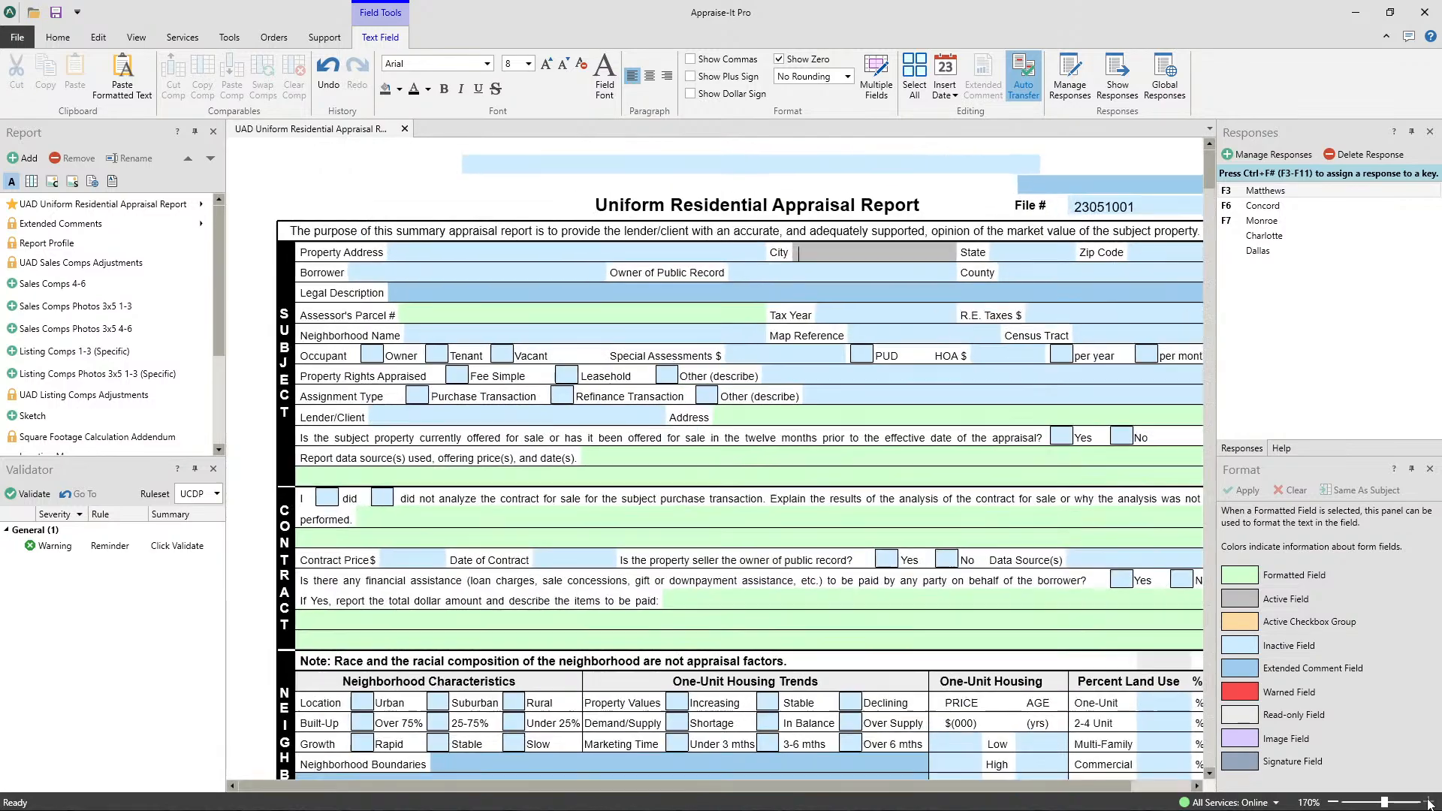
{"action": "left_click", "coordinate": [1429, 804]}
{"action": "left_click", "coordinate": [1429, 804]}
{"action": "left_click", "coordinate": [1430, 804]}
{"action": "left_click", "coordinate": [1429, 803]}
{"action": "left_click", "coordinate": [1429, 803]}
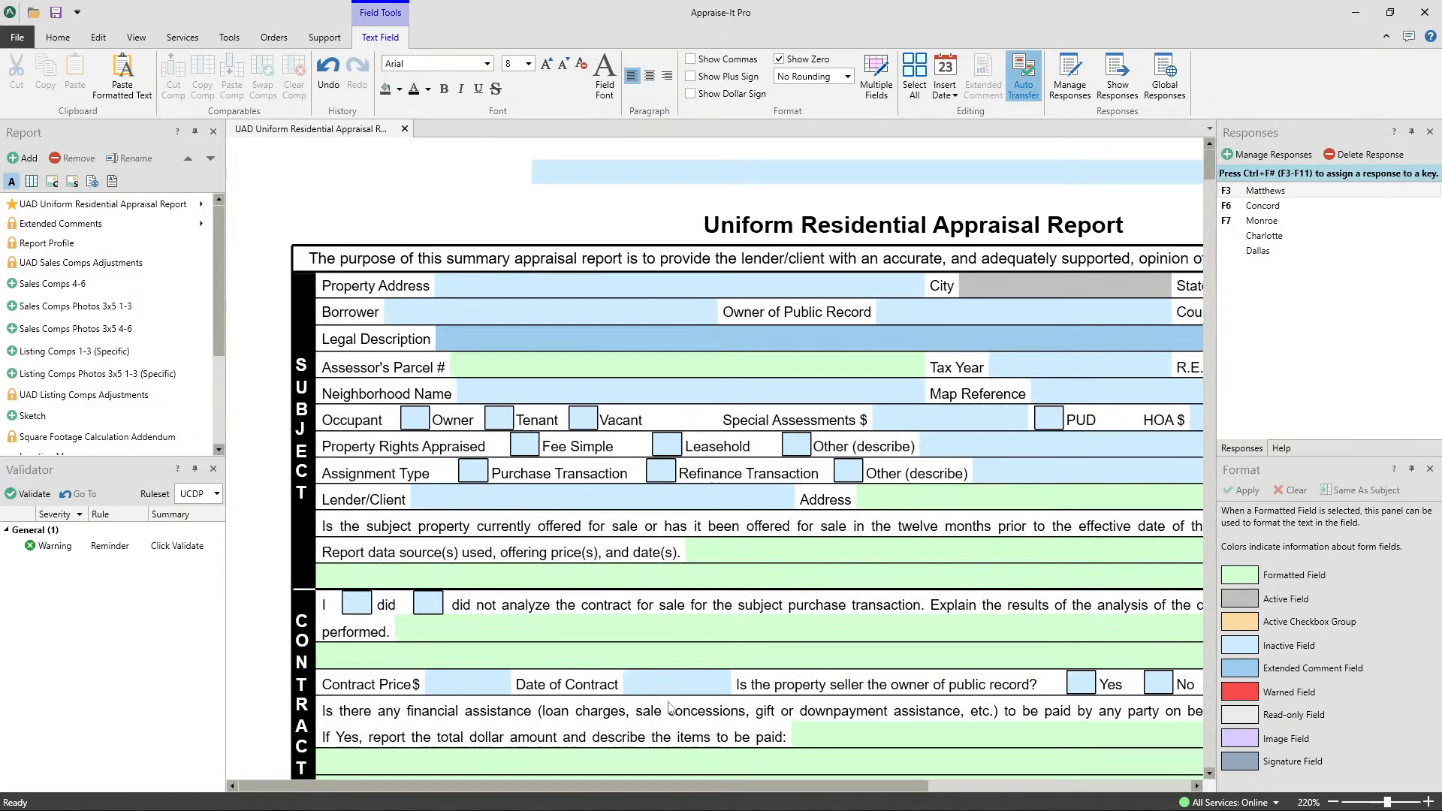
{"action": "left_click_drag", "start_coordinate": [639, 785], "coordinate": [992, 803]}
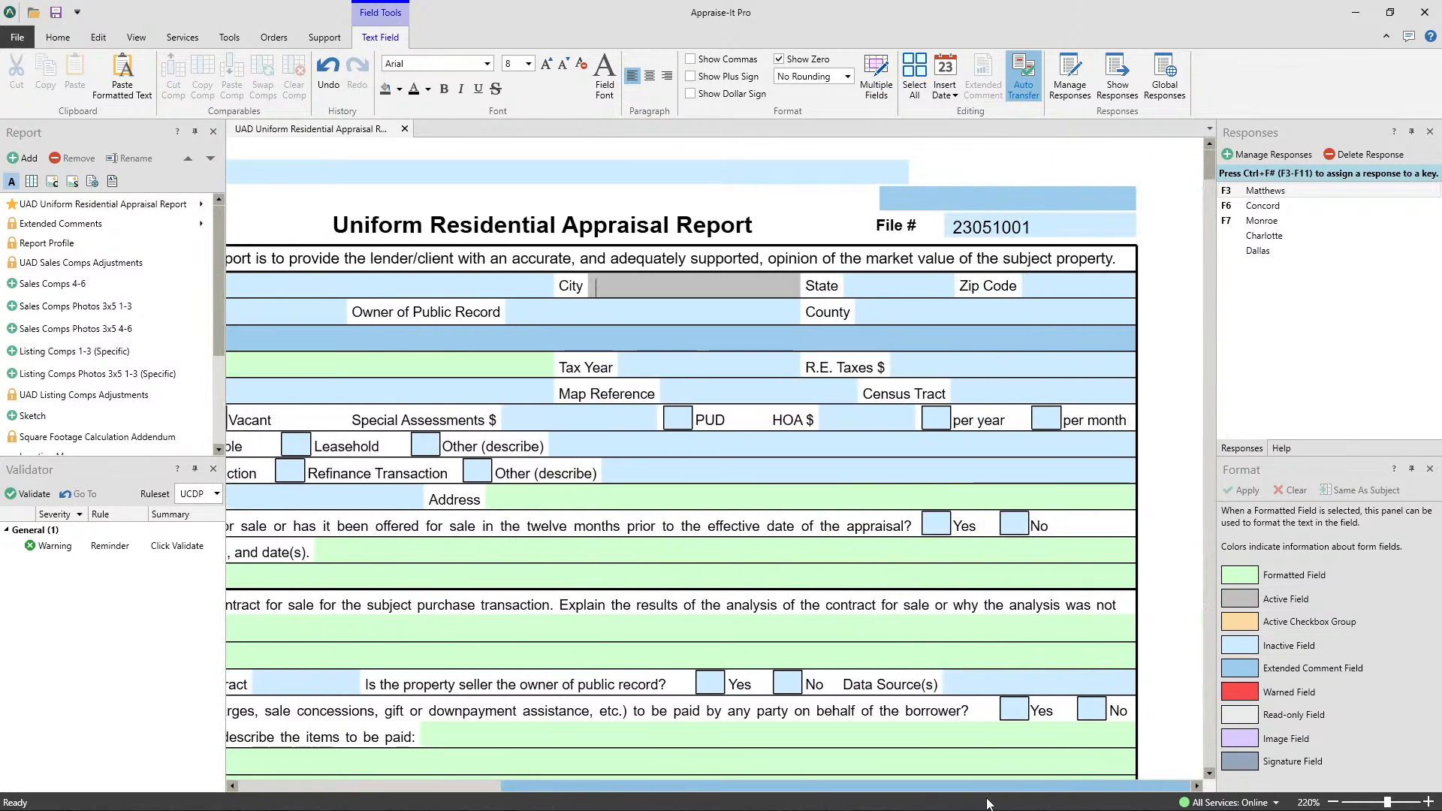
- Set the form's zoom to Fit to Width
{"action": "left_click", "coordinate": [1311, 802]}
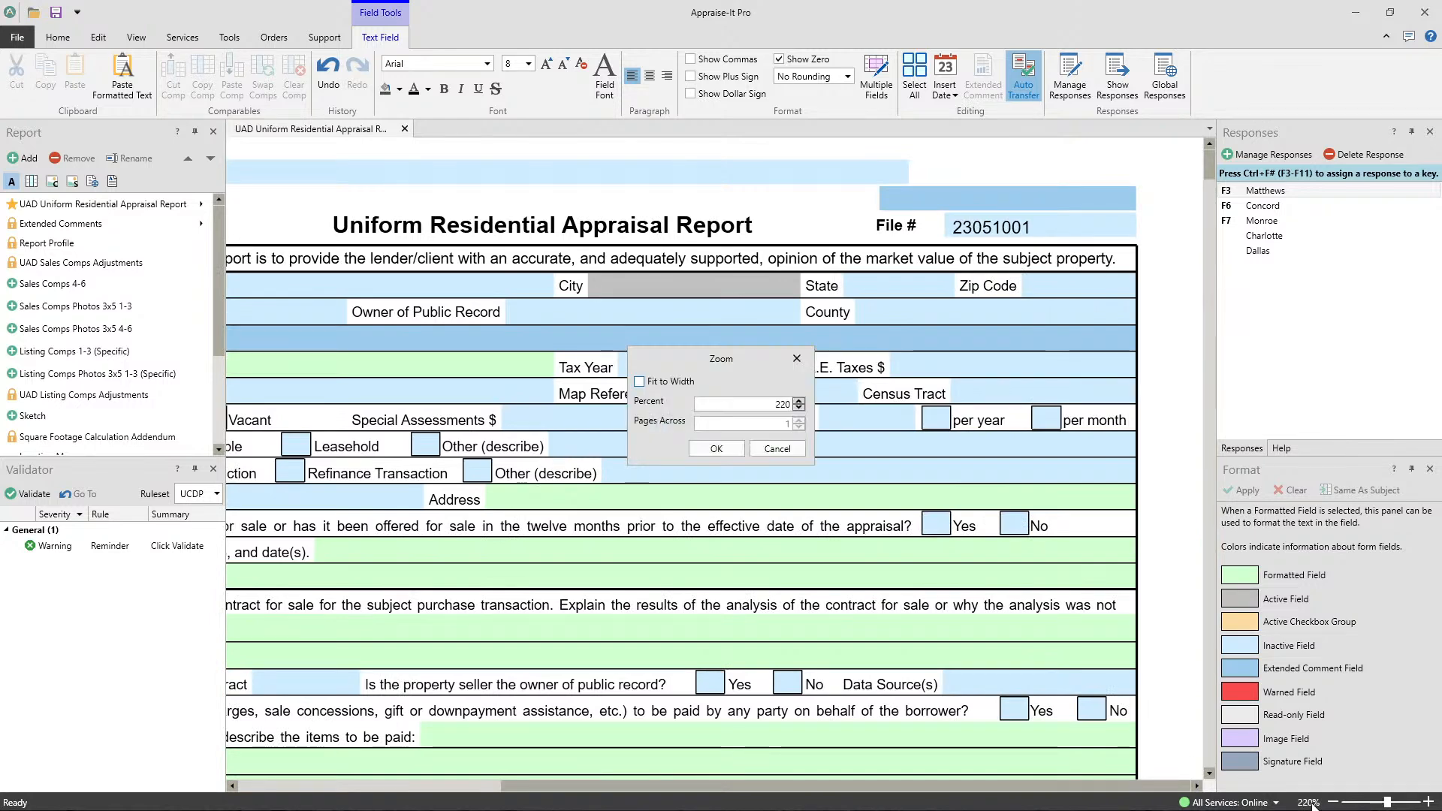
{"action": "left_click", "coordinate": [661, 383]}
{"action": "left_click", "coordinate": [717, 448]}
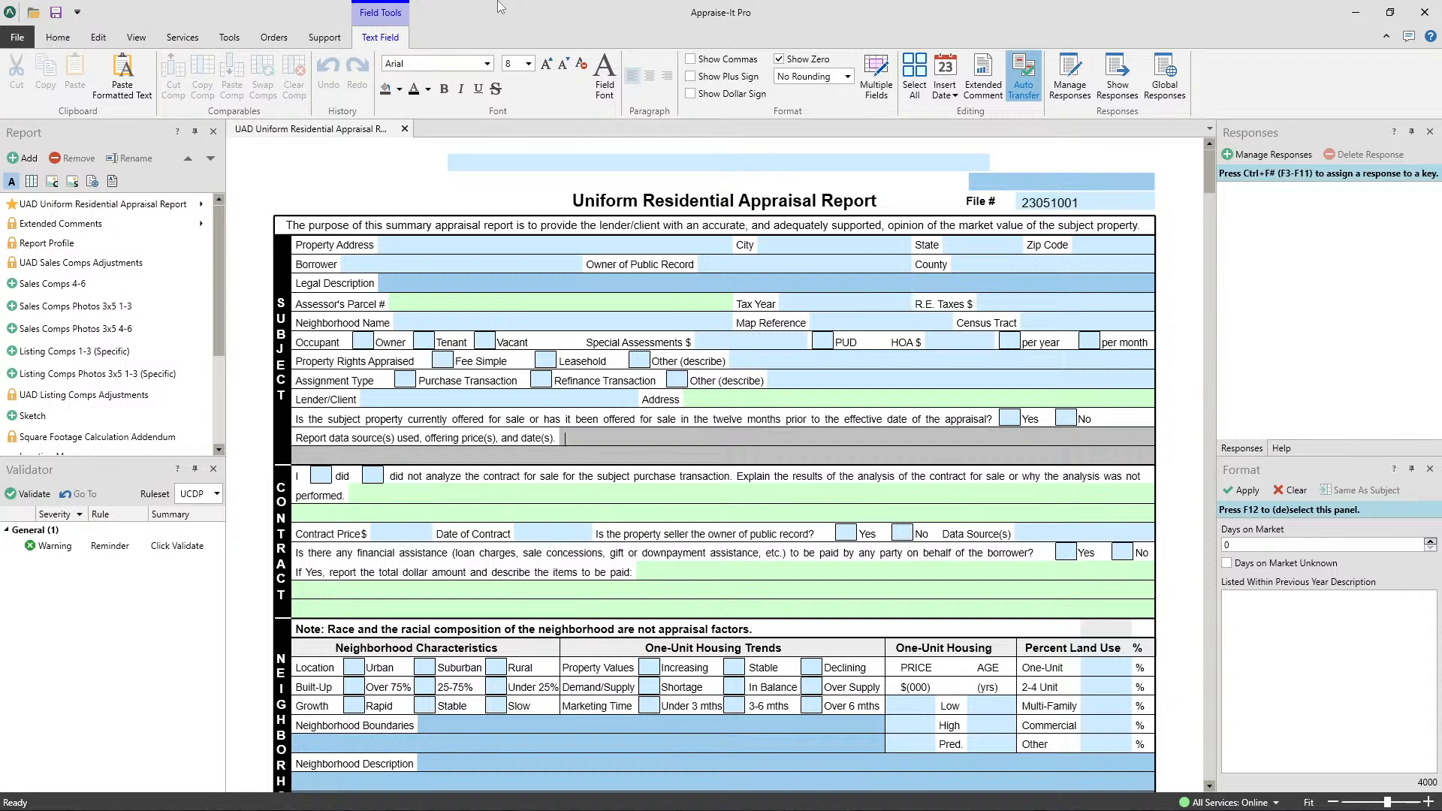
- Enable the Secure Report requirements for passwords to edit and to open the report, and close the dialog without applying them
{"action": "left_click", "coordinate": [58, 38]}
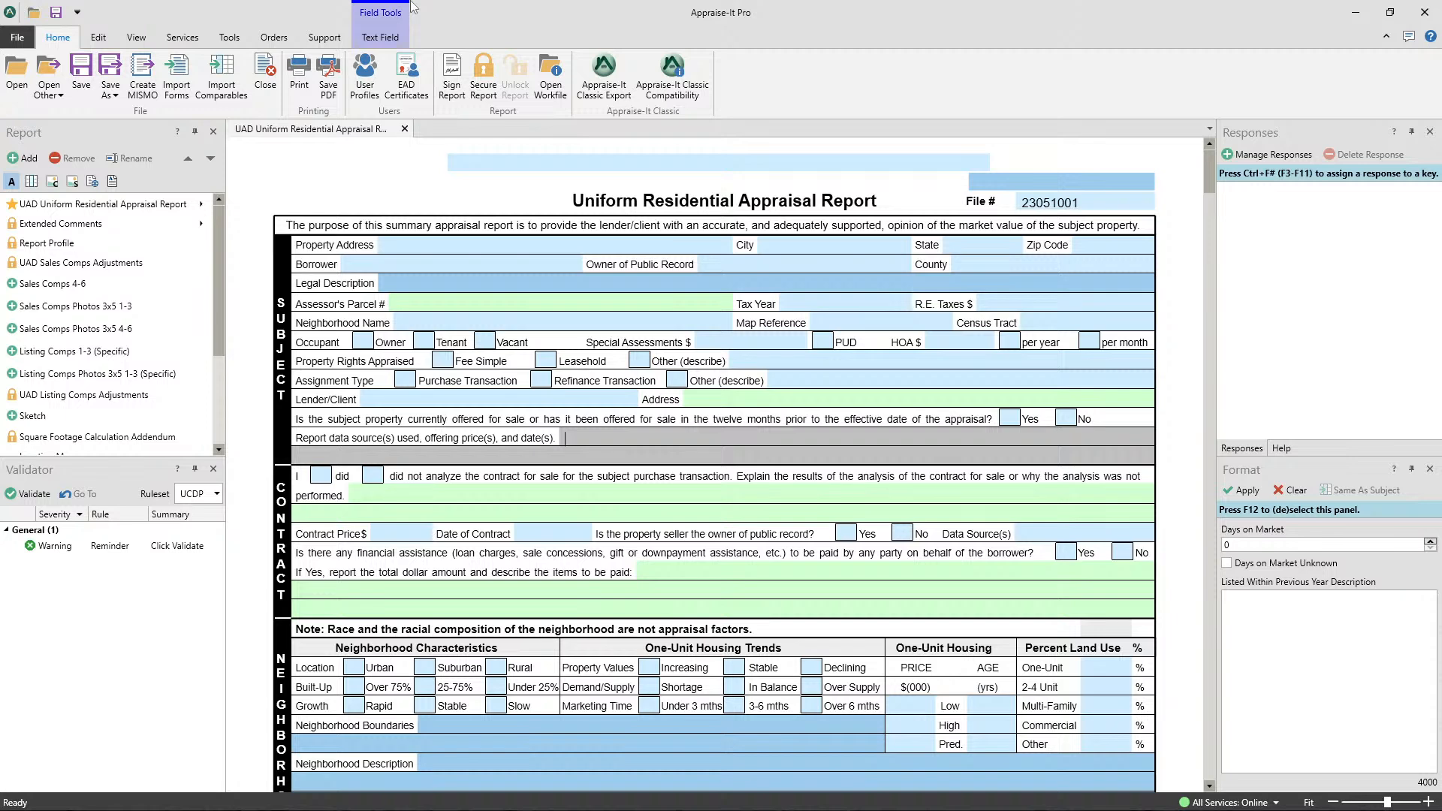
{"action": "left_click", "coordinate": [490, 94]}
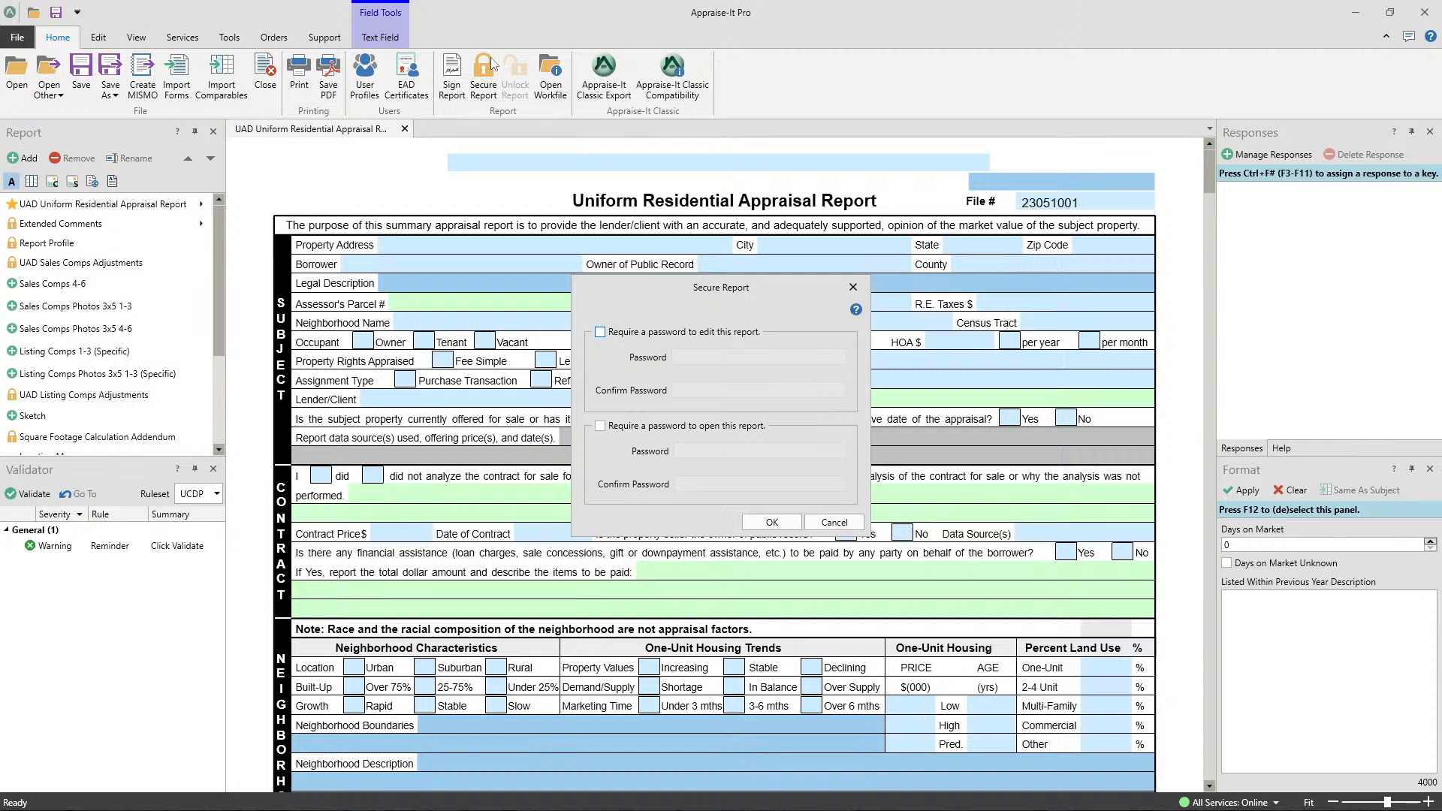
{"action": "left_click", "coordinate": [600, 332]}
{"action": "left_click", "coordinate": [600, 426]}
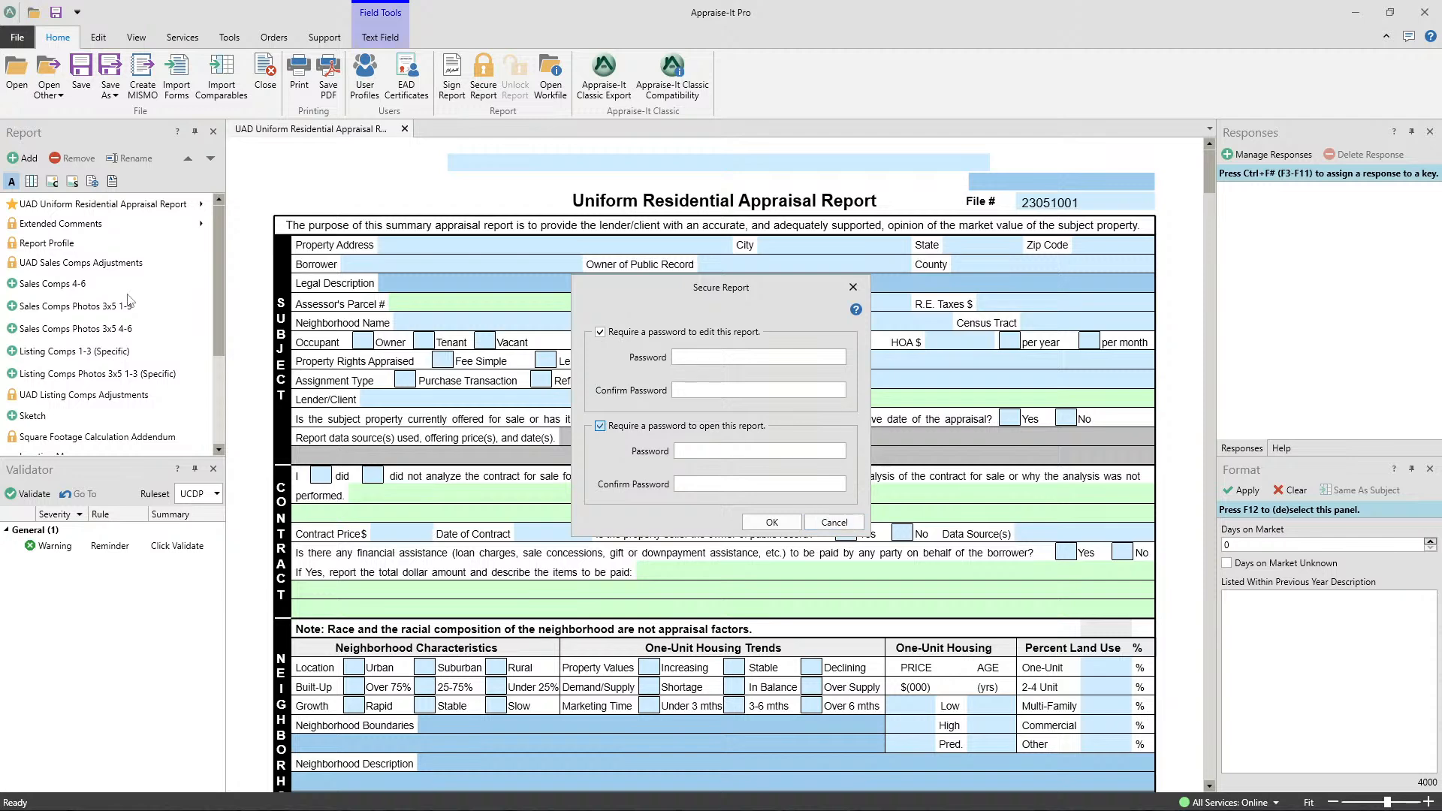
{"action": "left_click", "coordinate": [854, 290]}
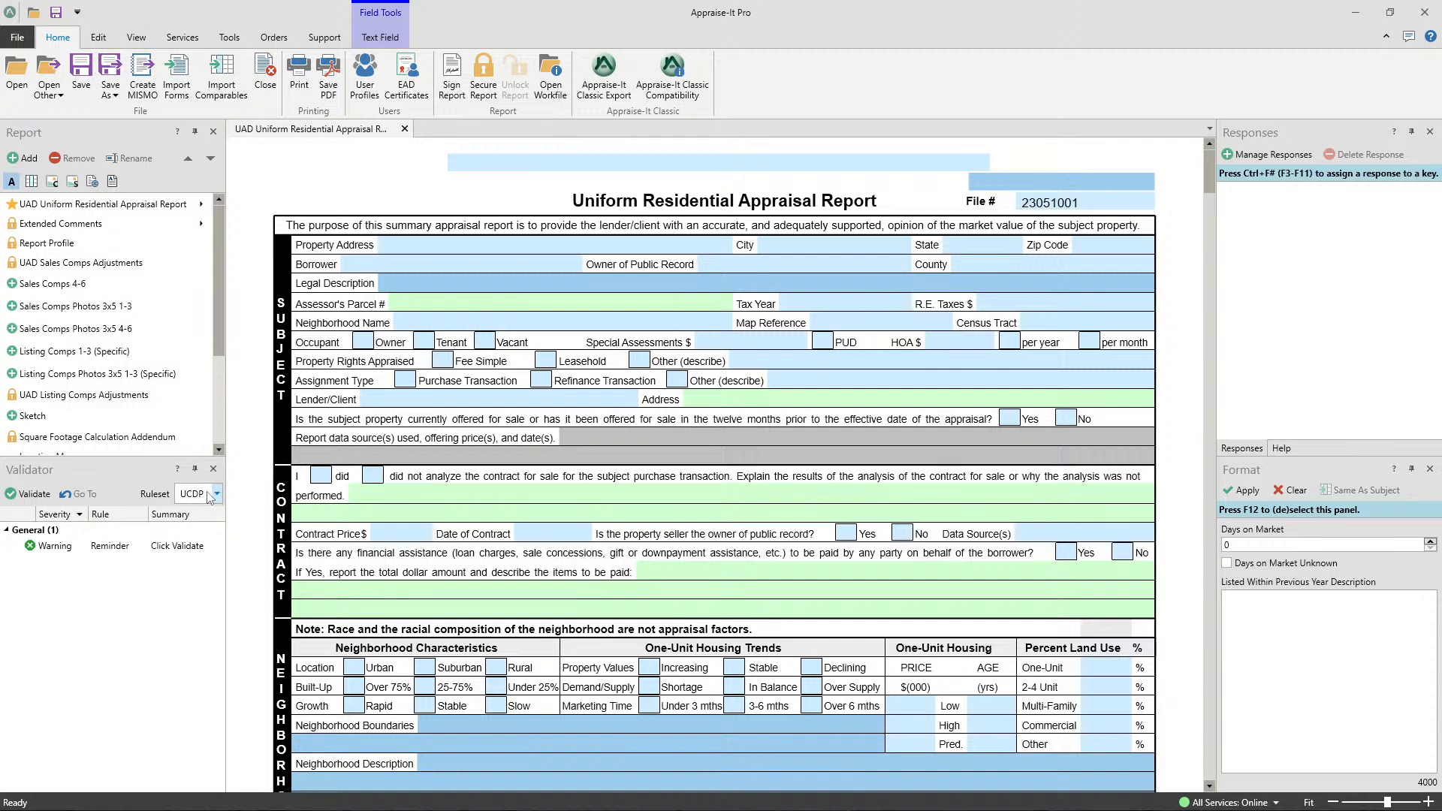
- Switch the Validator ruleset to FHA and set it back to UCDP
{"action": "left_click", "coordinate": [217, 494]}
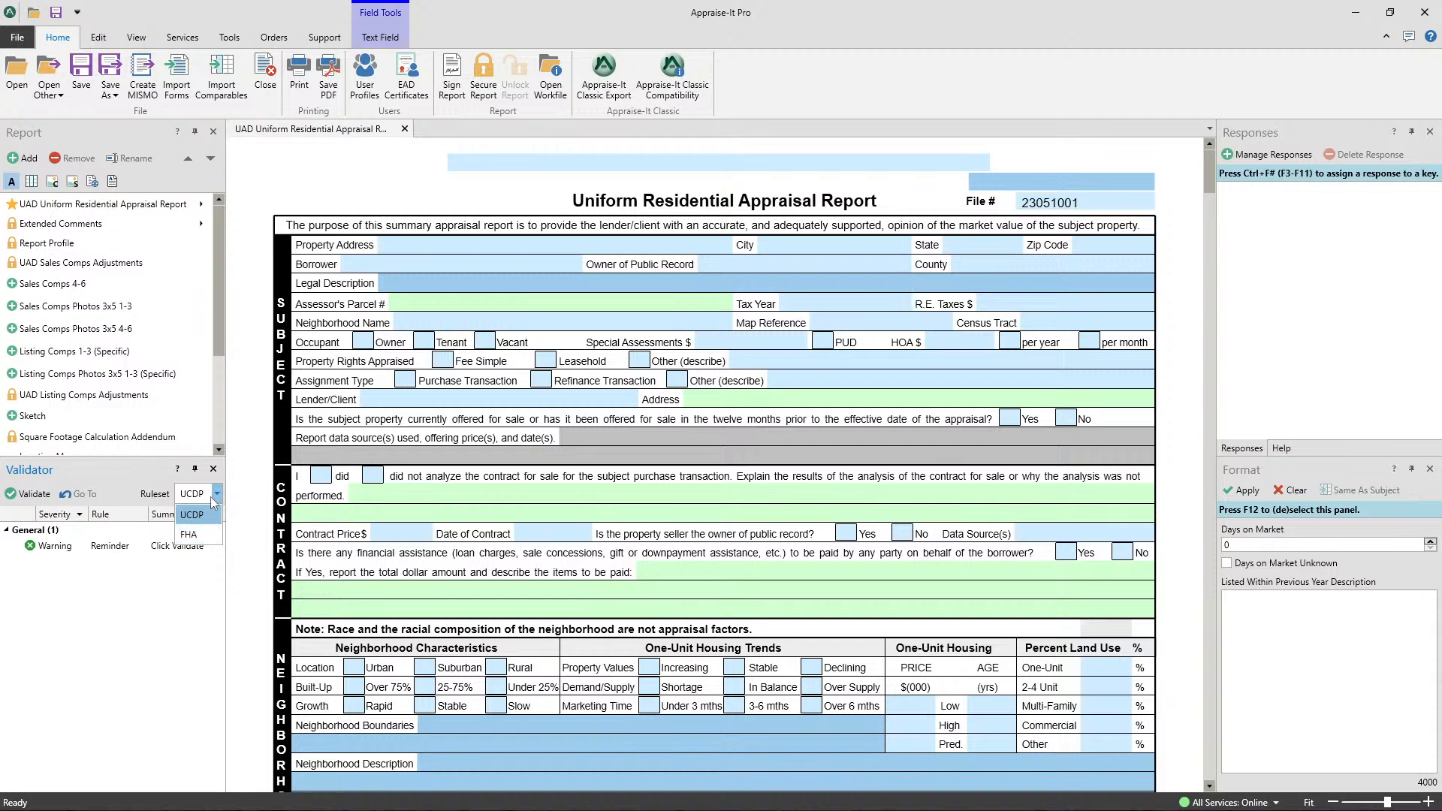
{"action": "left_click", "coordinate": [154, 482]}
{"action": "left_click", "coordinate": [217, 494]}
{"action": "left_click", "coordinate": [191, 534]}
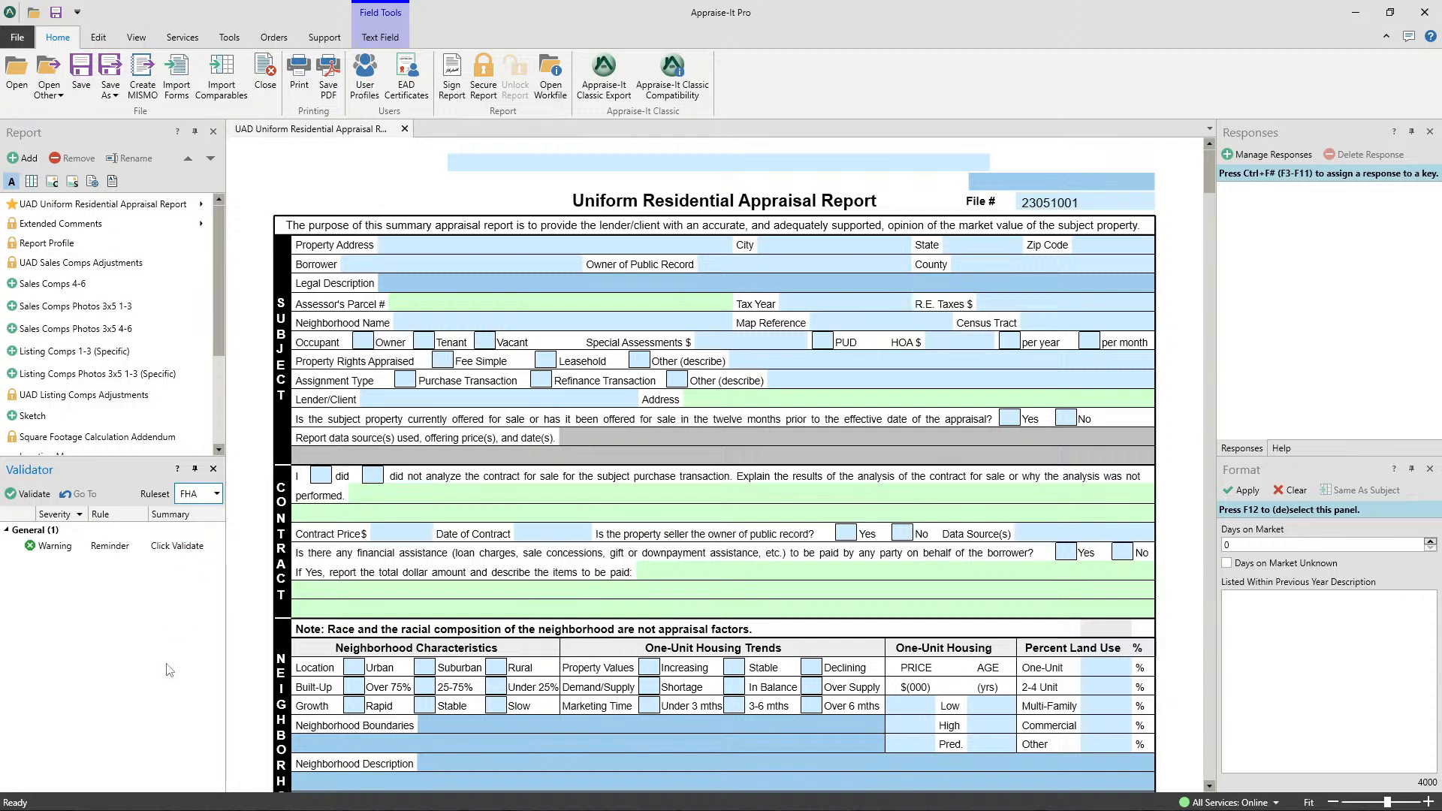
{"action": "left_click", "coordinate": [216, 494]}
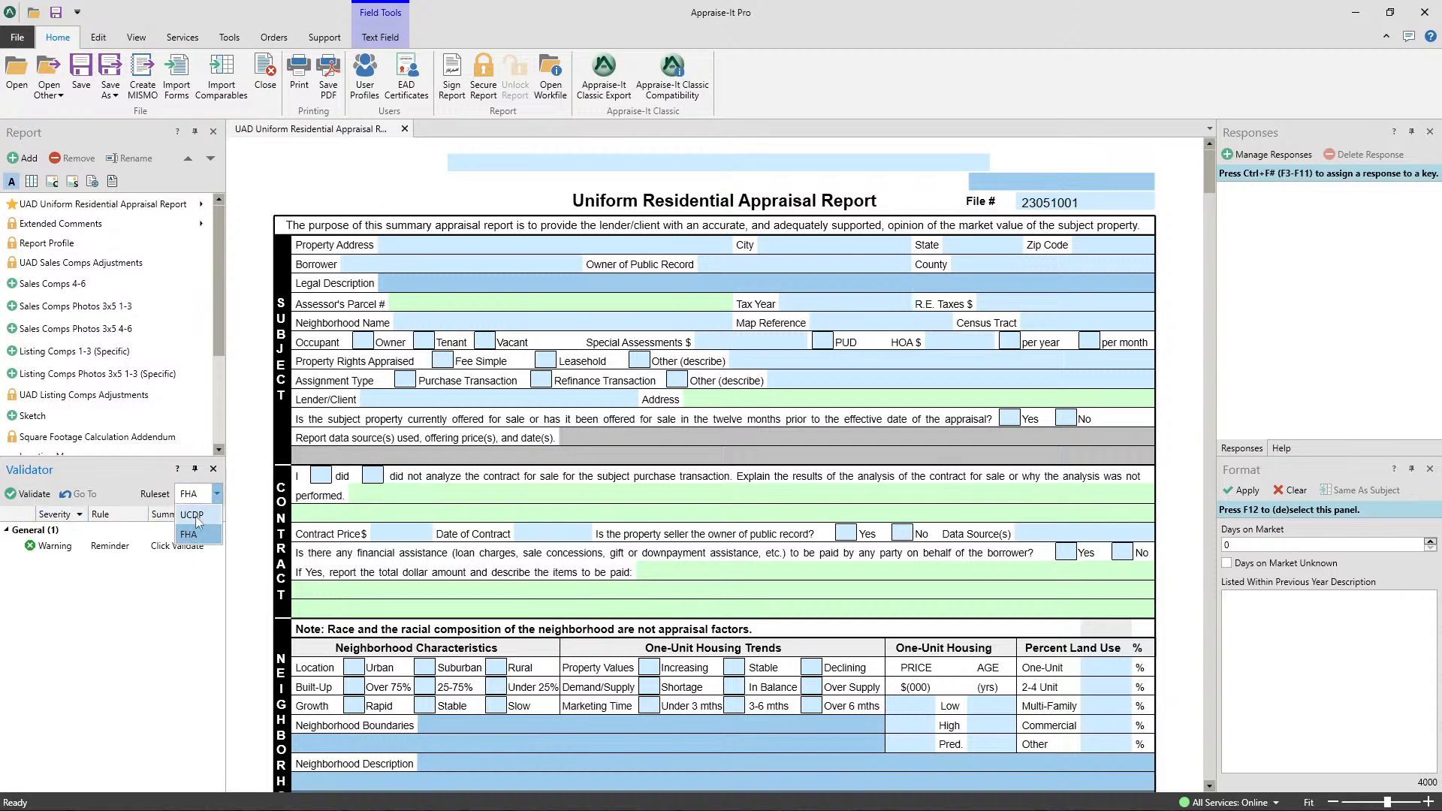
{"action": "left_click", "coordinate": [197, 520]}
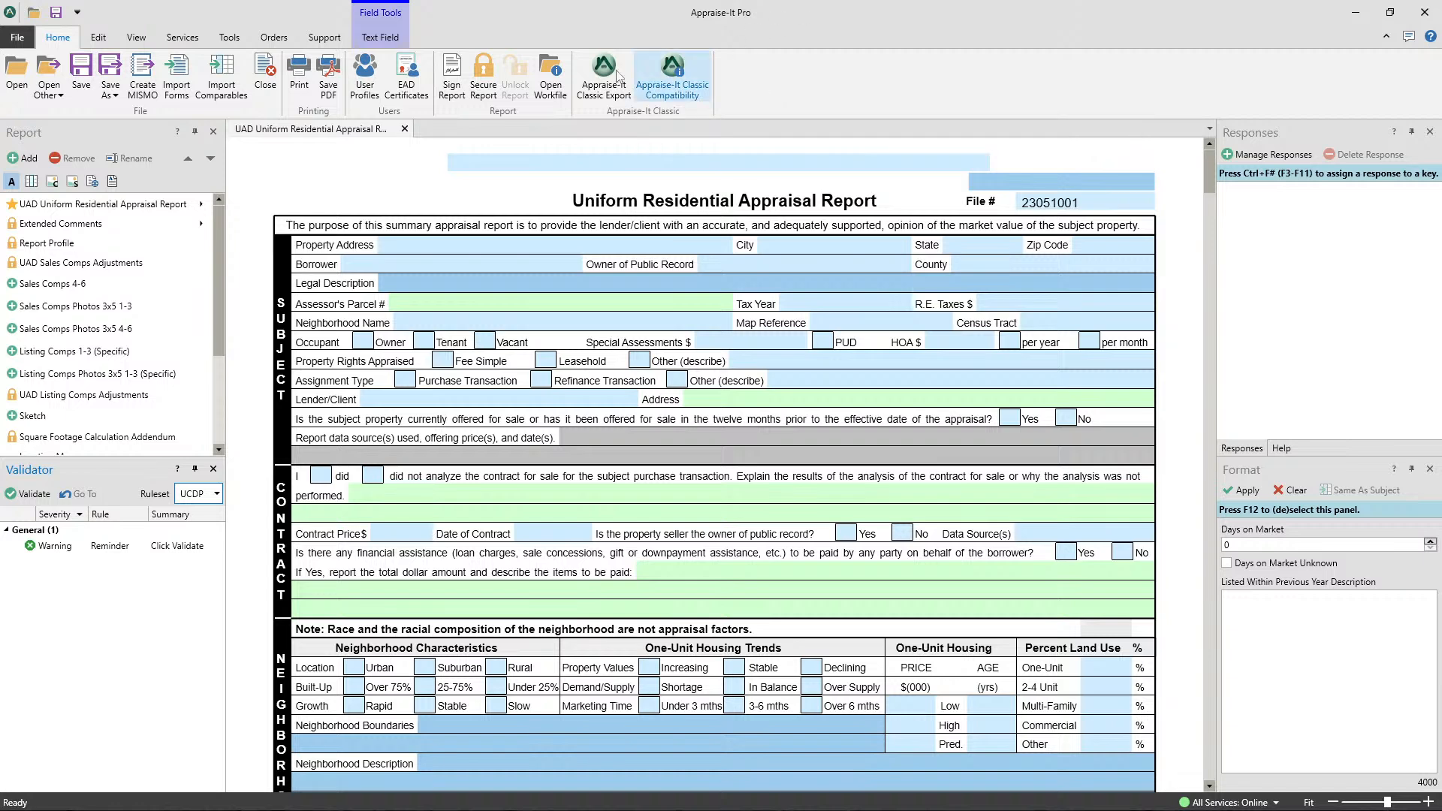
- Look over the available services and the options for exporting and sending report orders
{"action": "left_click", "coordinate": [183, 38]}
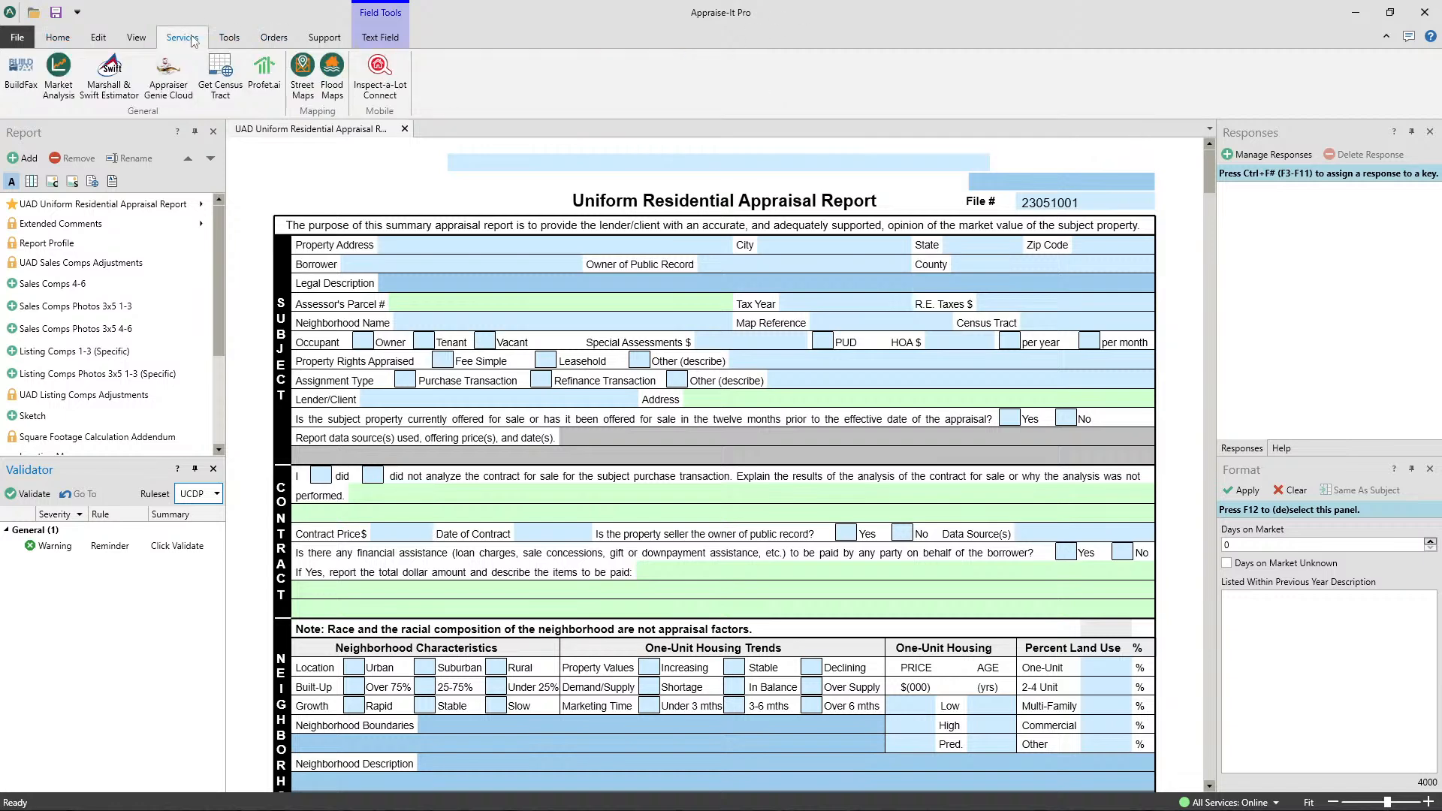
{"action": "left_click", "coordinate": [273, 37]}
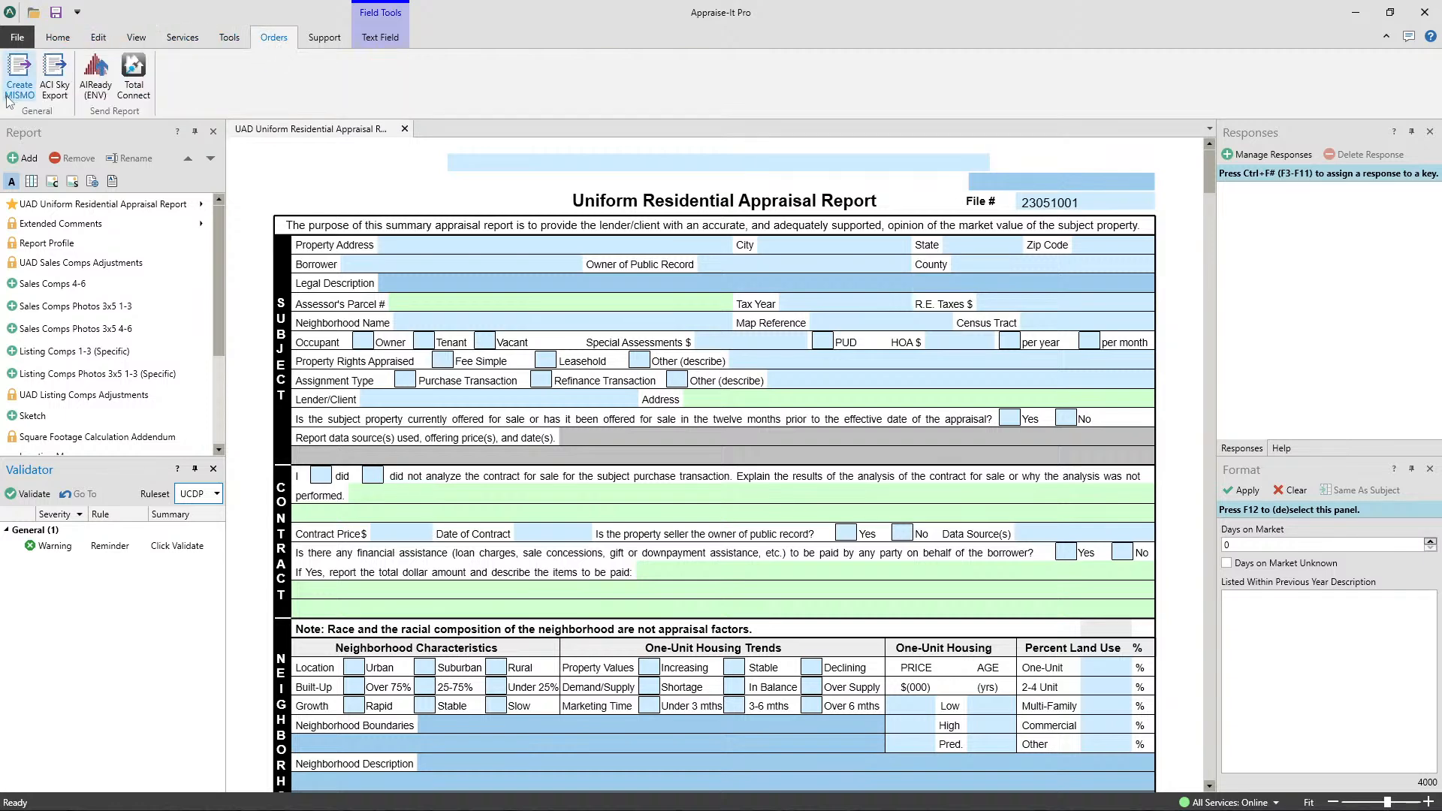
- Enable Appraise-It Classic Compatibility for the report and disable it again
{"action": "left_click", "coordinate": [57, 37]}
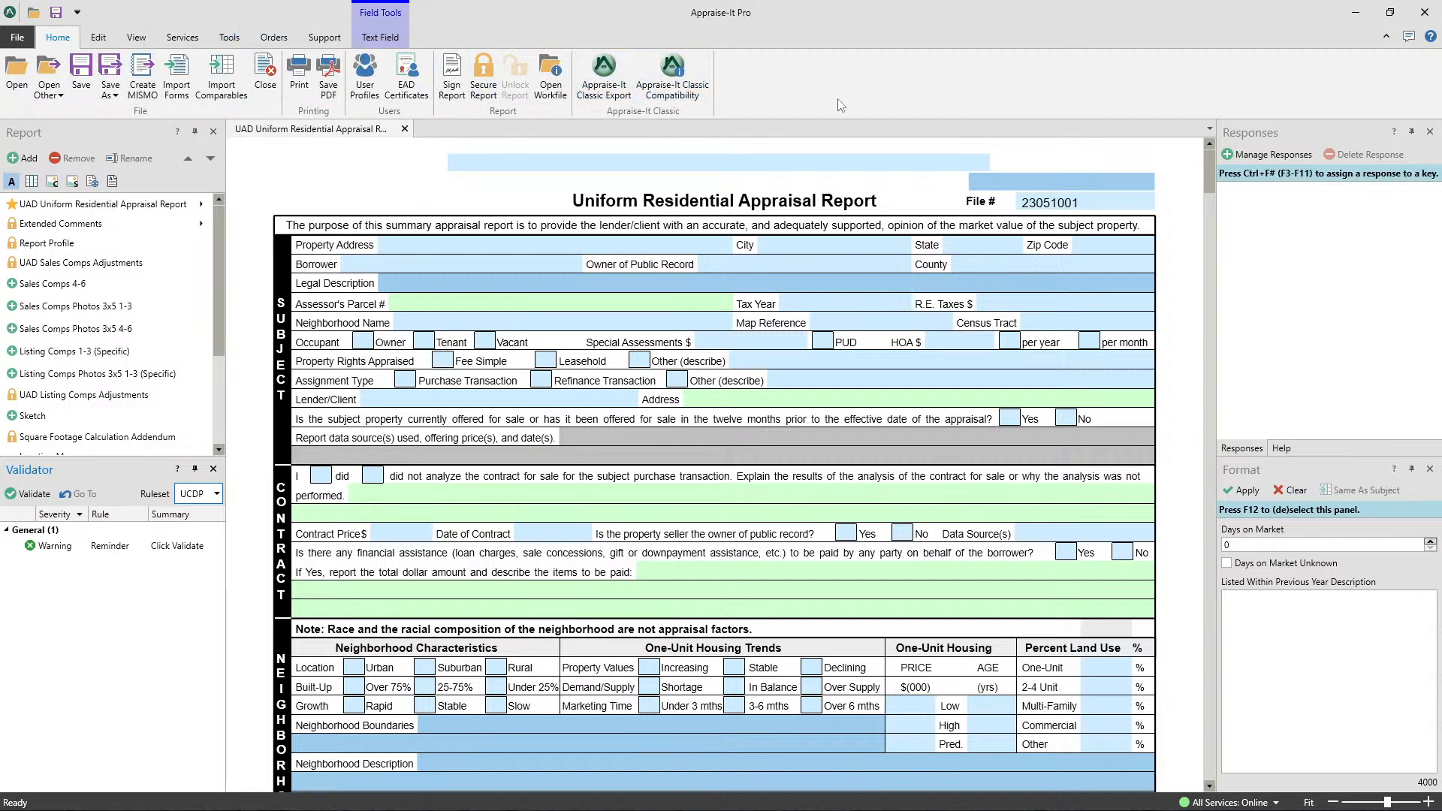
{"action": "left_click", "coordinate": [673, 88]}
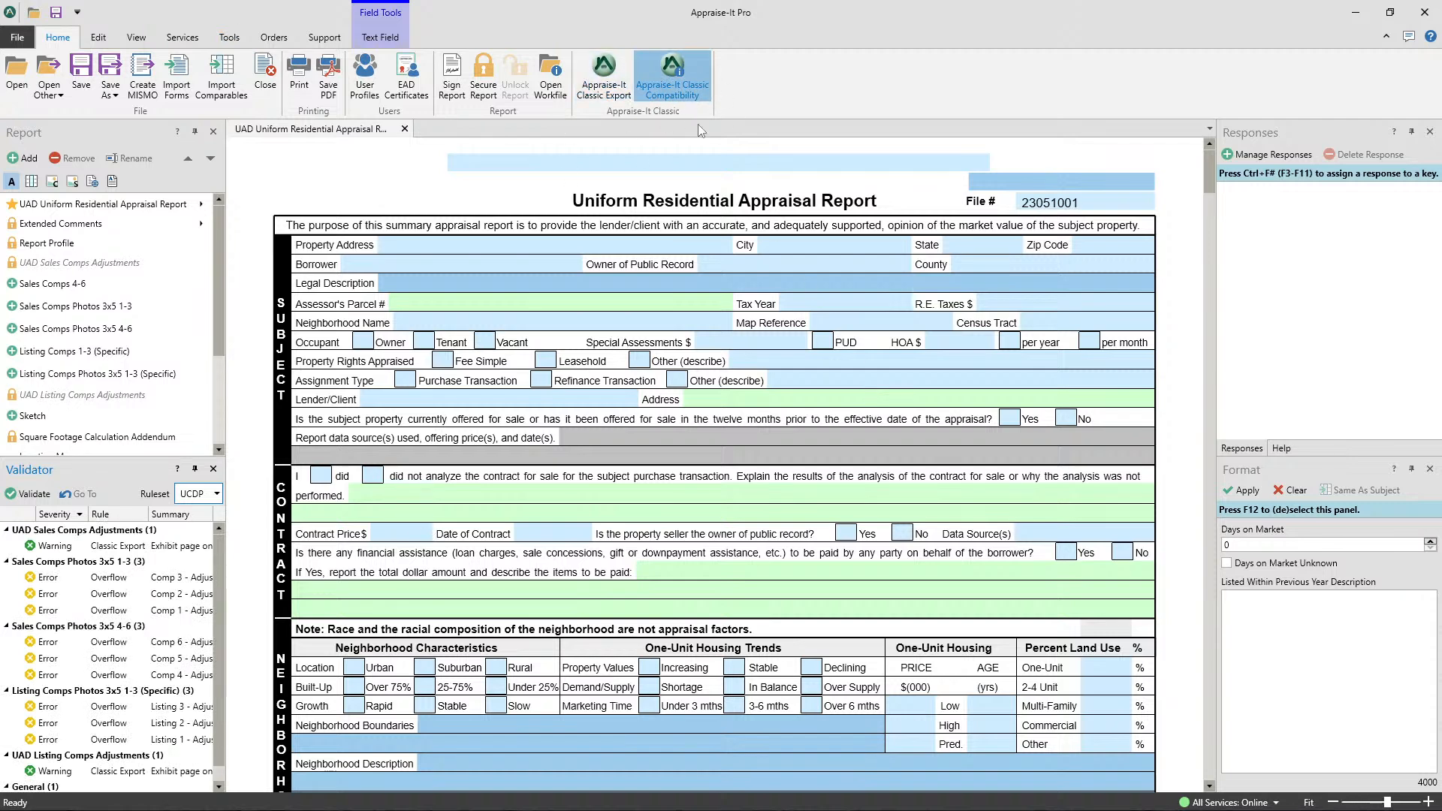
{"action": "left_click", "coordinate": [676, 91]}
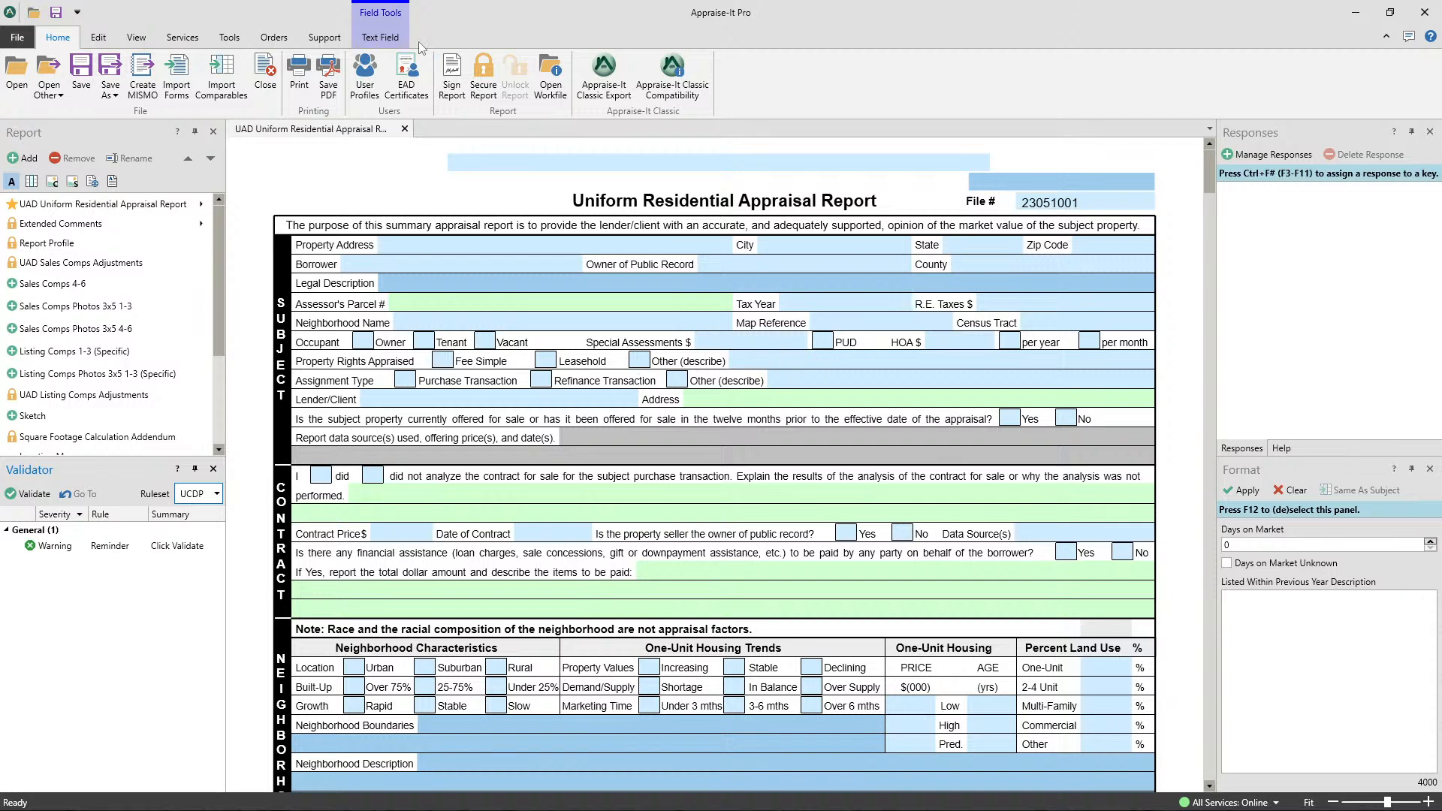
- View the list of Knowledge Base support articles and open the SFREP Knowledge Base website in the browser
{"action": "left_click", "coordinate": [323, 39]}
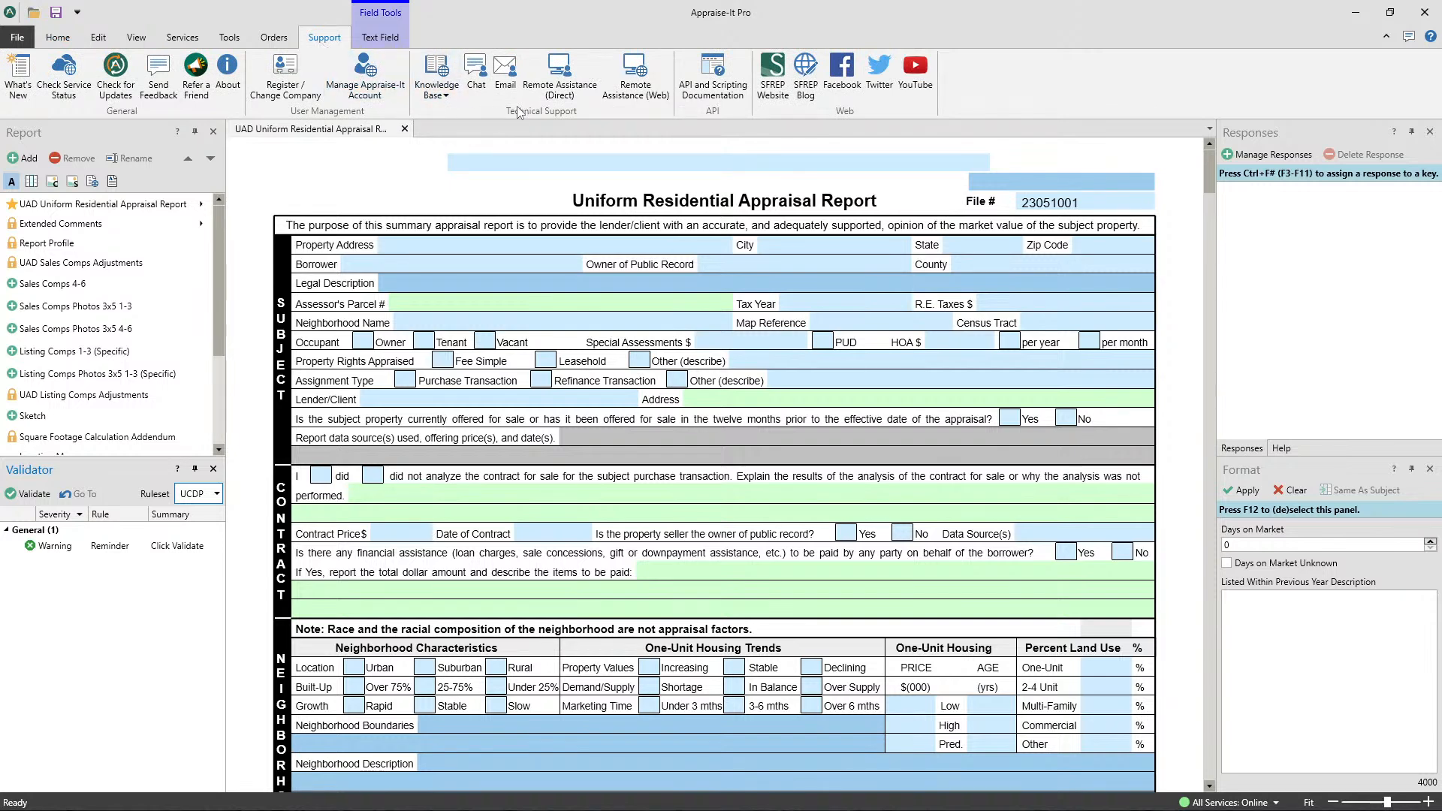
{"action": "left_click", "coordinate": [441, 99]}
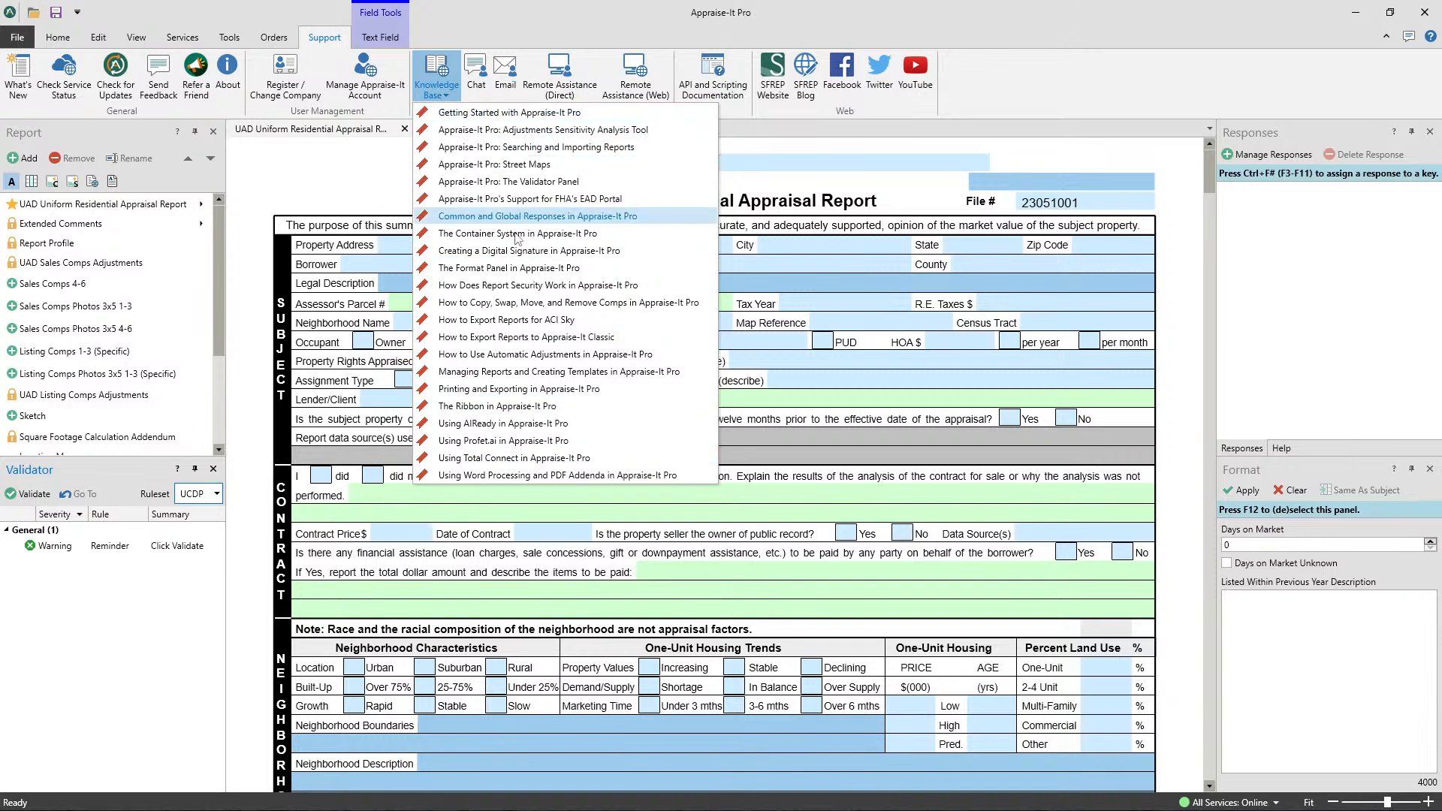
{"action": "left_click", "coordinate": [425, 81]}
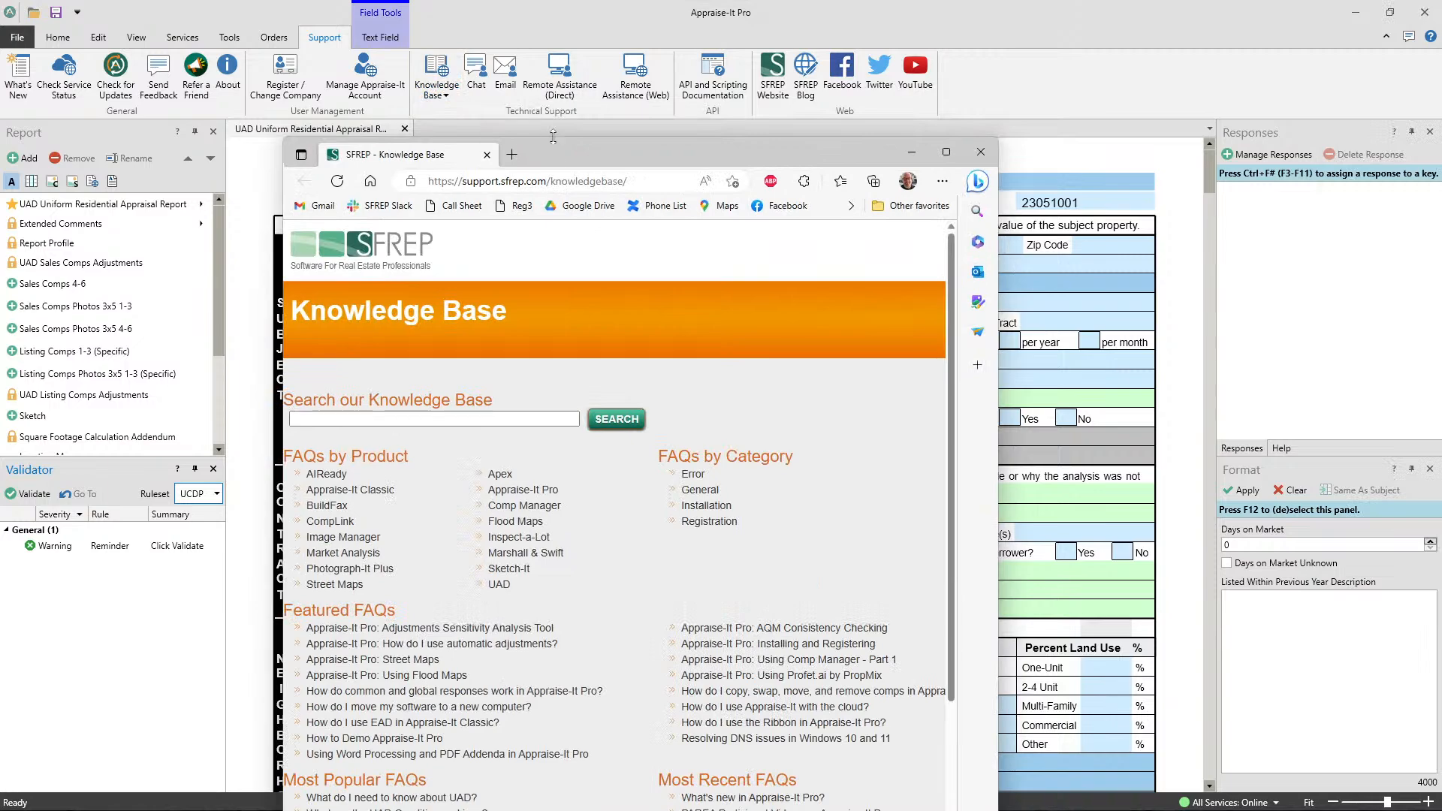
{"action": "double_click", "coordinate": [560, 156]}
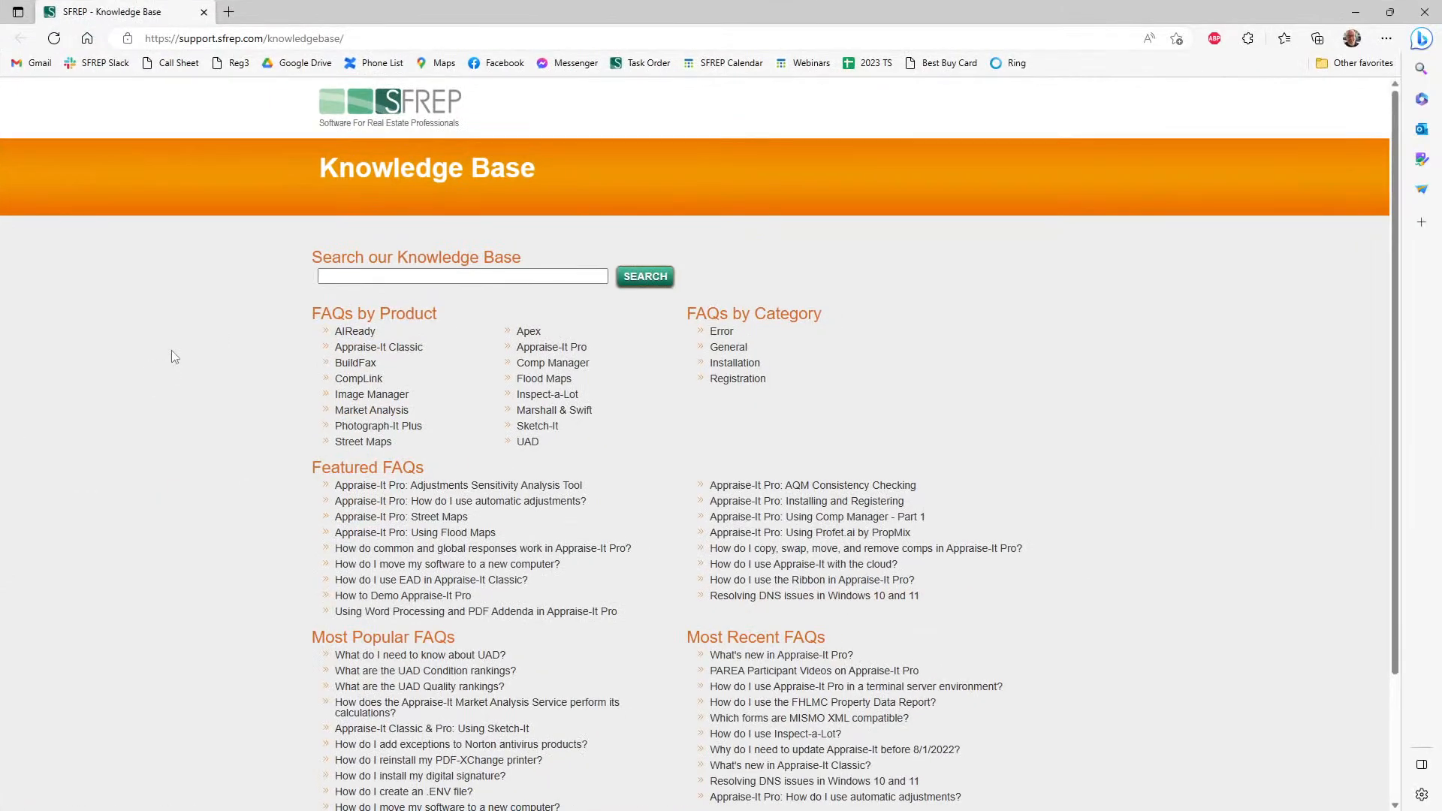
- Search the Knowledge Base for "pdf", look through the matching articles and close the page
{"action": "left_click", "coordinate": [388, 276]}
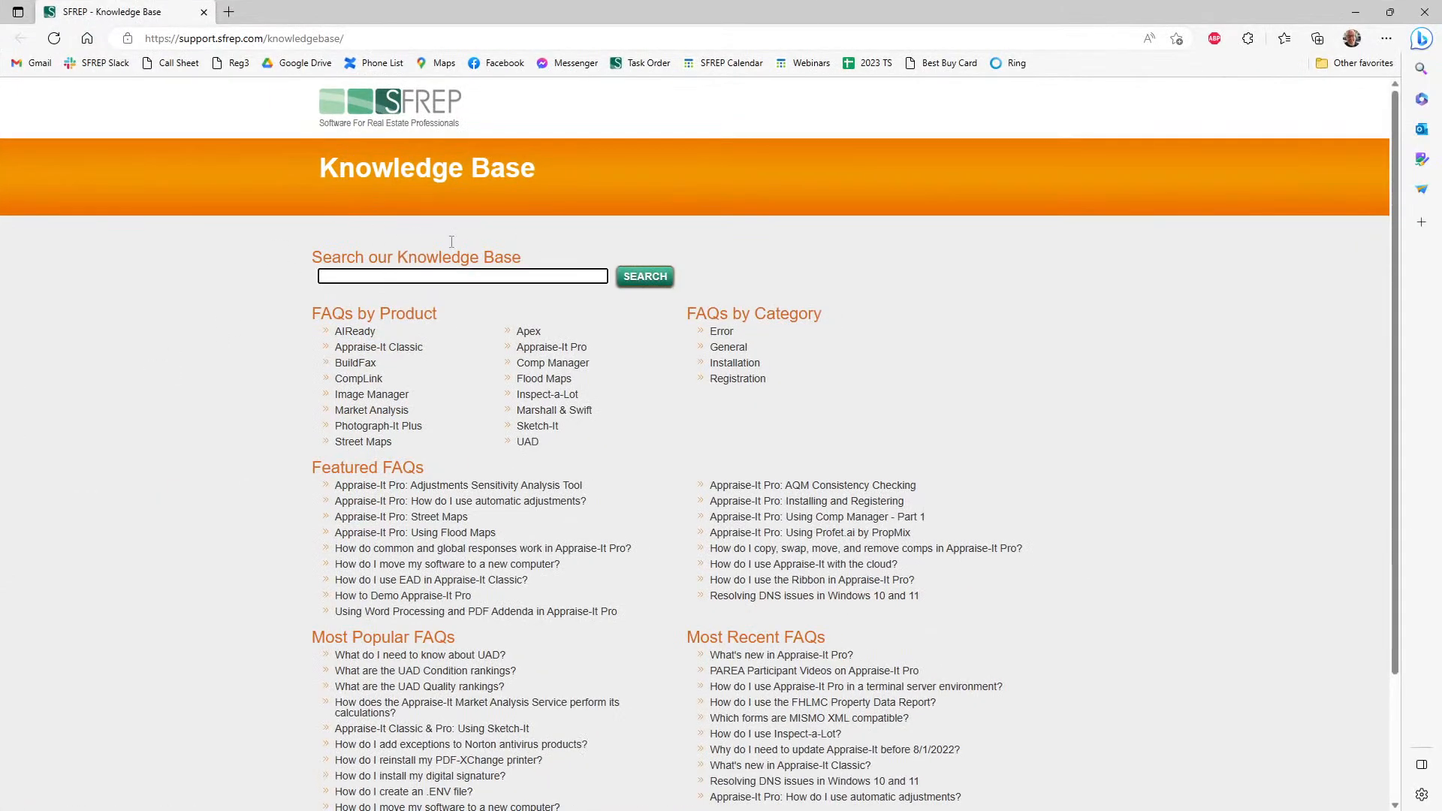
{"action": "type", "text": "pdf"}
{"action": "key", "text": "Return"}
{"action": "scroll", "coordinate": [472, 143], "scroll_direction": "down", "scroll_amount": 6}
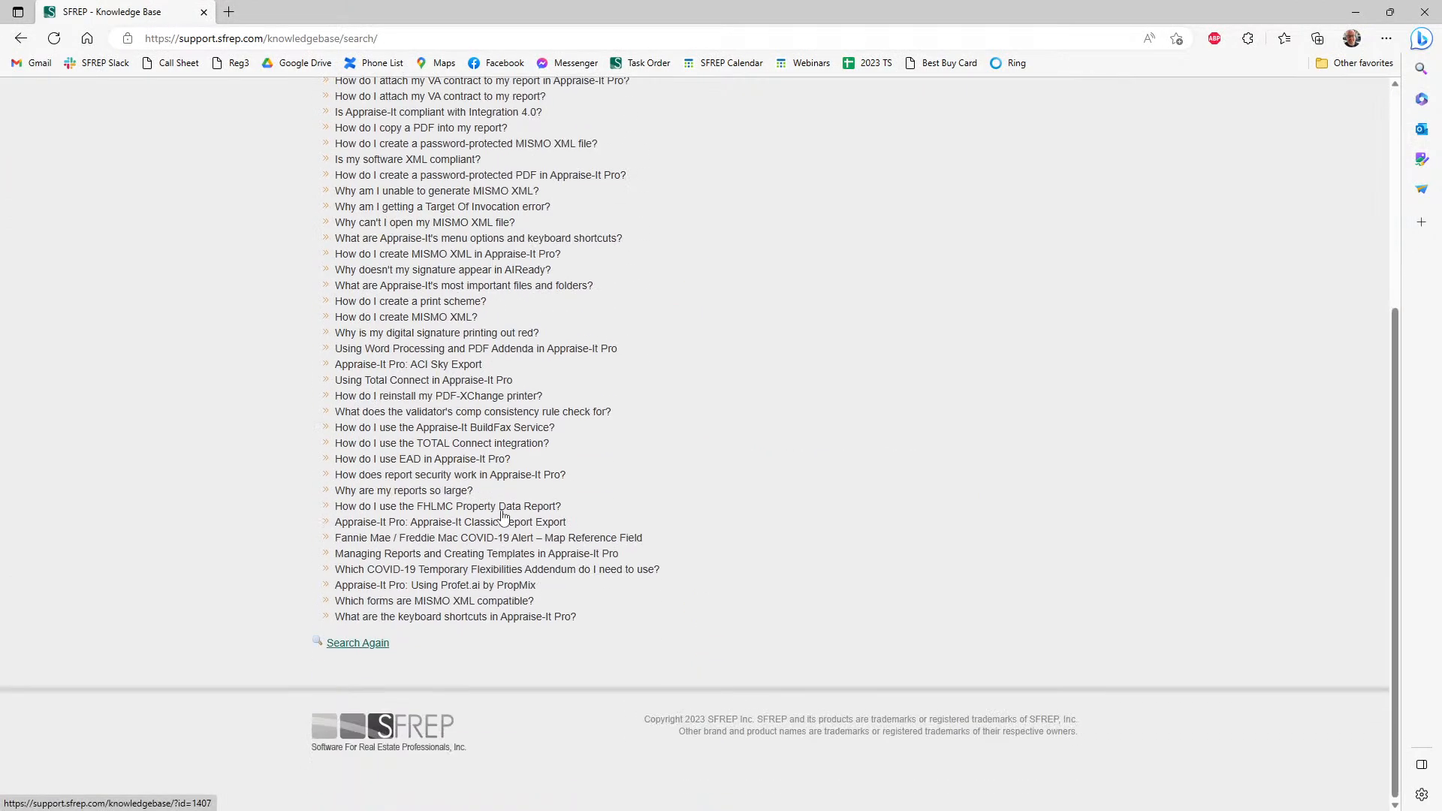
{"action": "scroll", "coordinate": [435, 364], "scroll_direction": "up", "scroll_amount": 6}
{"action": "scroll", "coordinate": [425, 344], "scroll_direction": "down", "scroll_amount": 6}
{"action": "scroll", "coordinate": [522, 459], "scroll_direction": "up", "scroll_amount": 6}
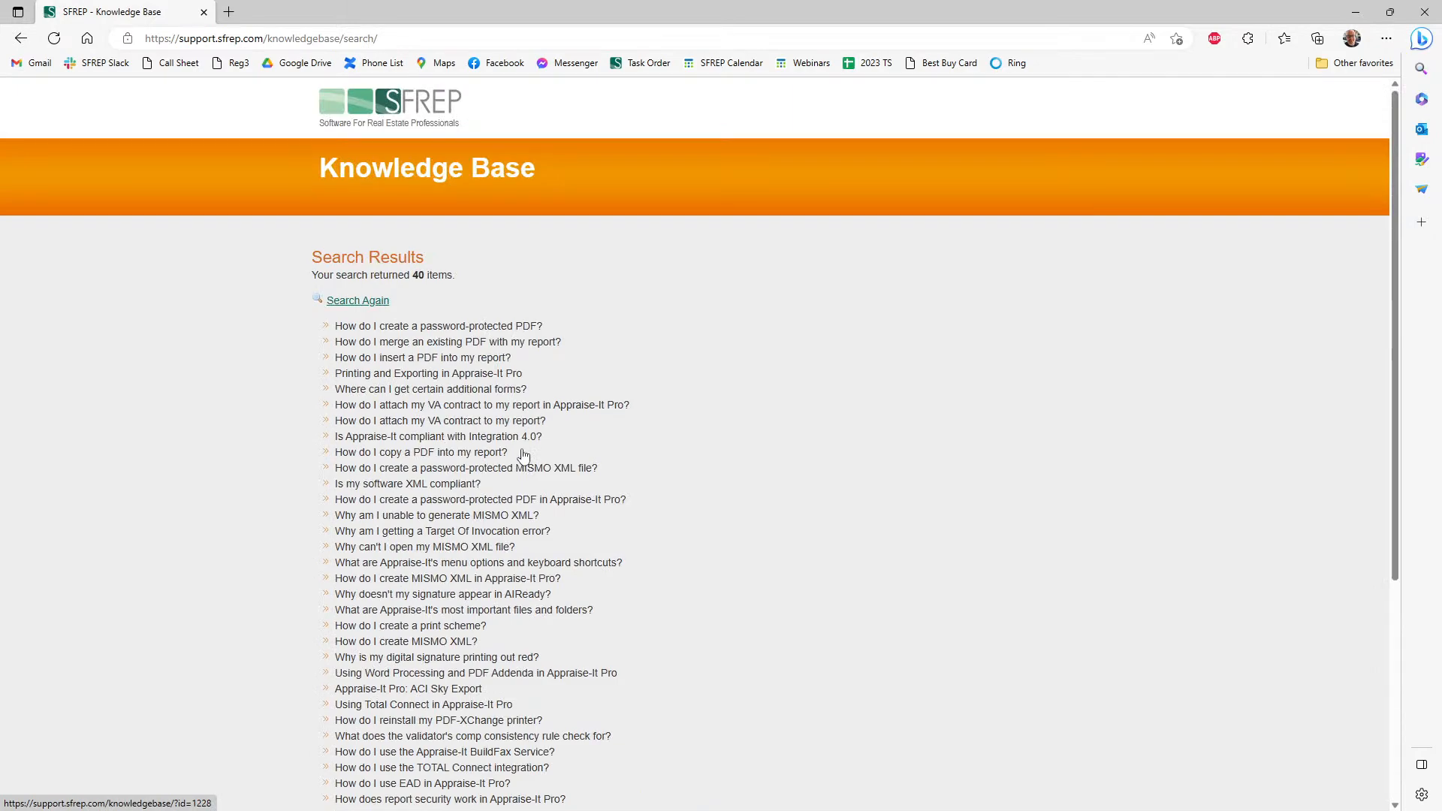
{"action": "left_click", "coordinate": [203, 12]}
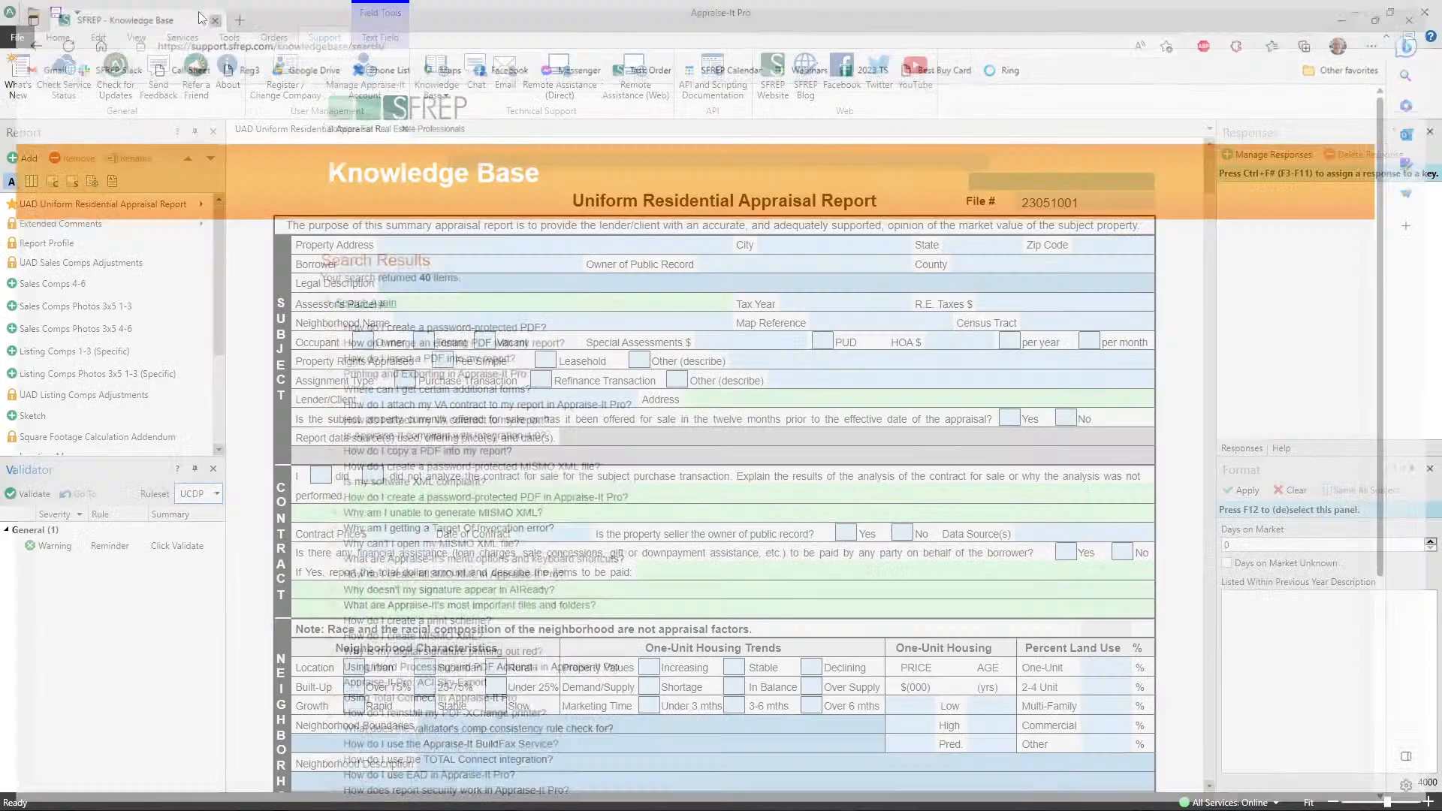